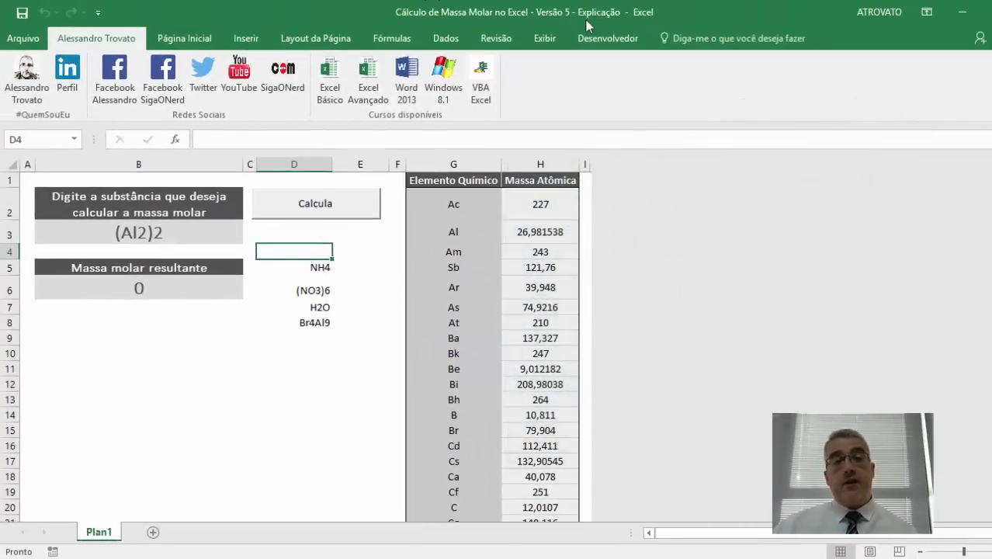
Run the molar-mass calculation on (Al2)2 and dismiss its diagnostic and incomplete-calculation messages
click(299, 201)
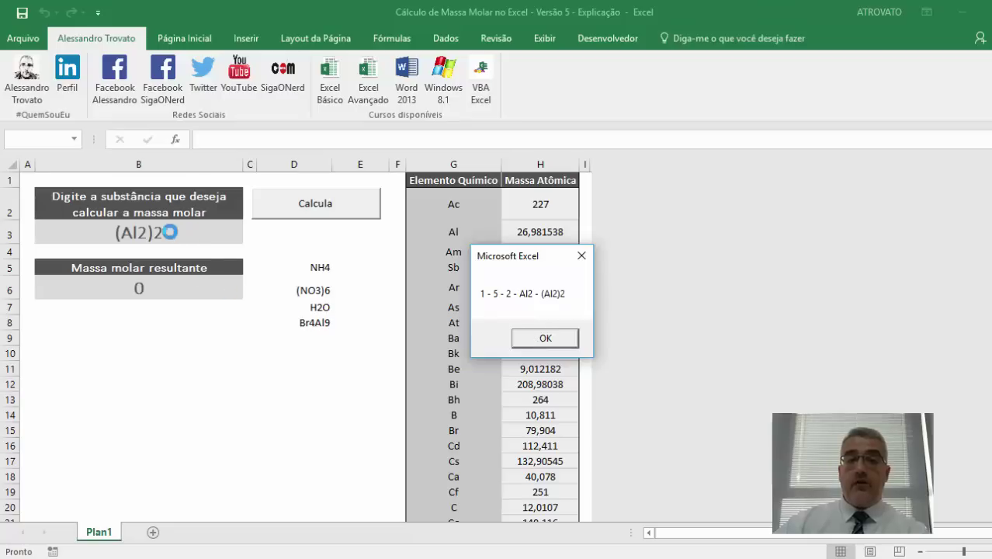
click(528, 335)
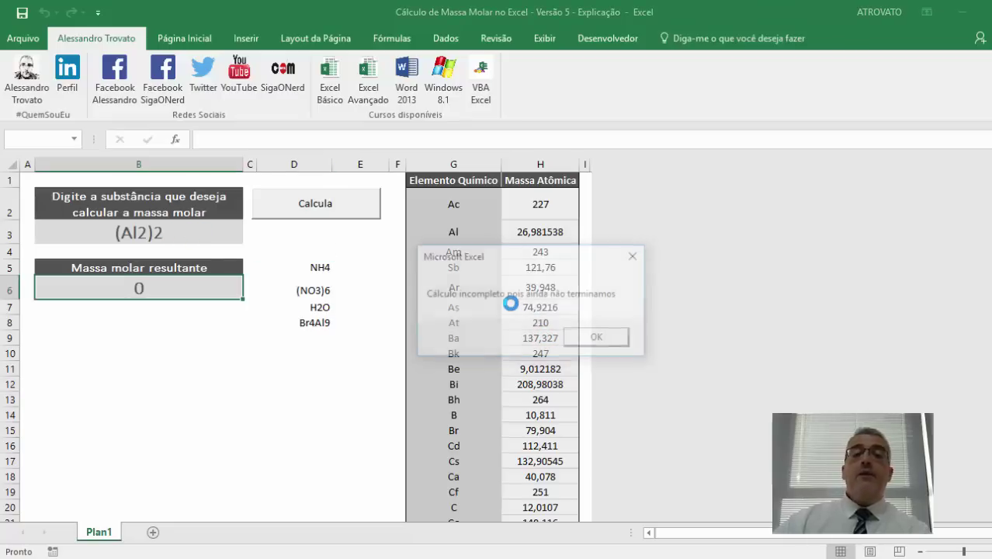
click(586, 334)
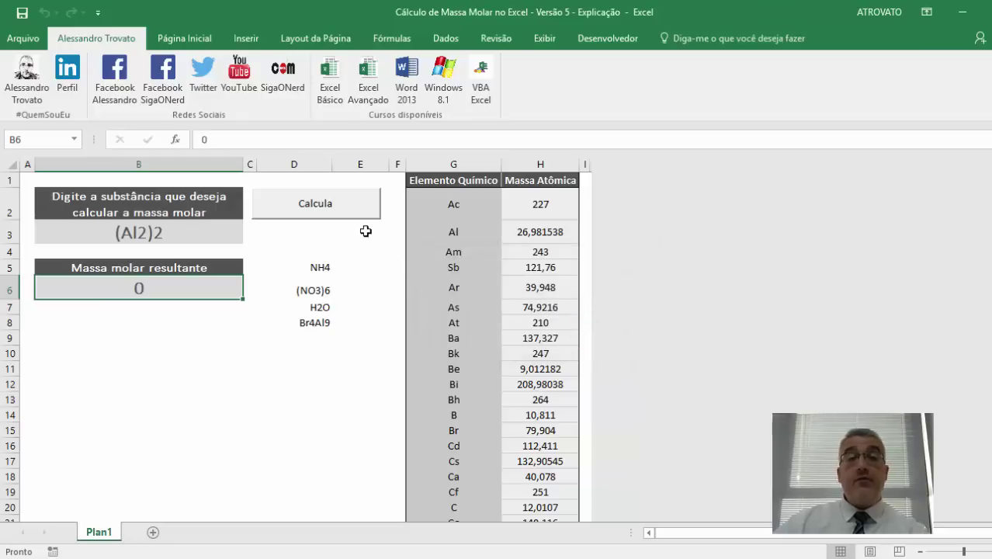
Turn on Design Mode and open the Calcula button's Click code in the VBA editor
click(608, 43)
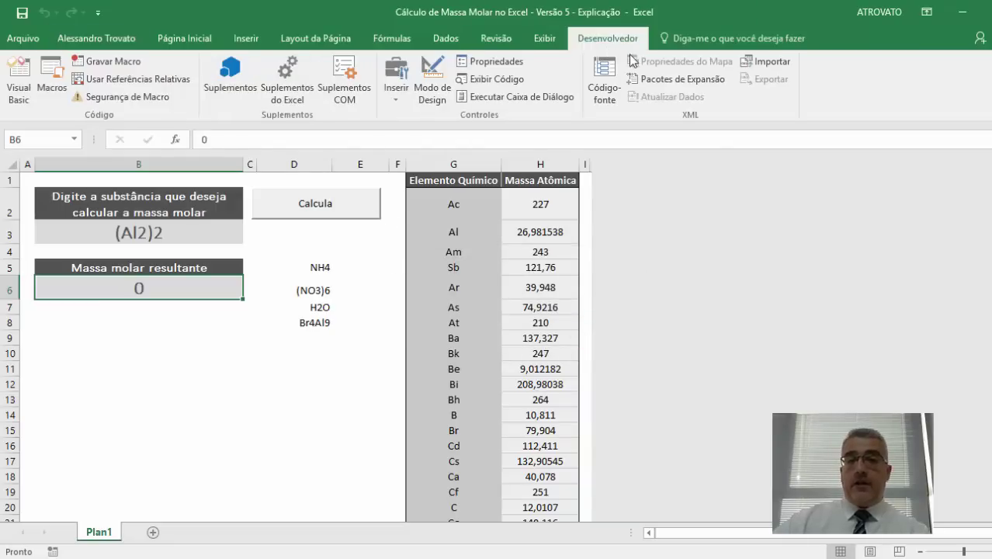
click(430, 81)
click(325, 197)
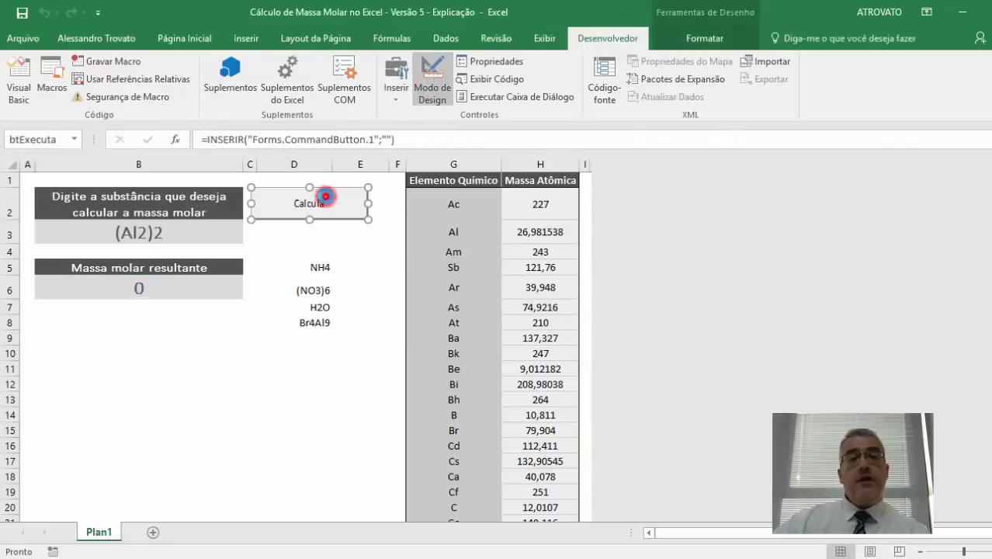
double_click(326, 197)
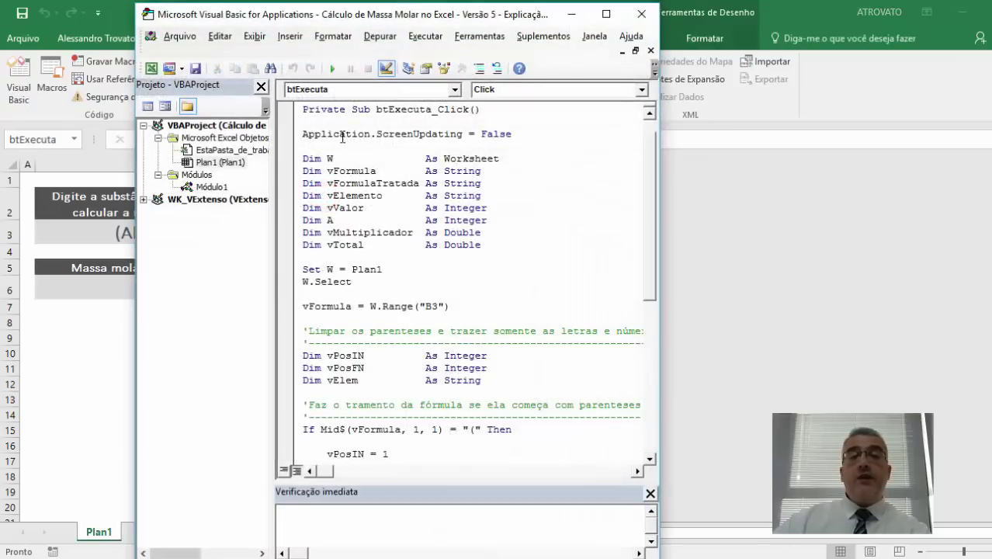
scroll(416, 169, down, 2)
scroll(417, 169, down, 1)
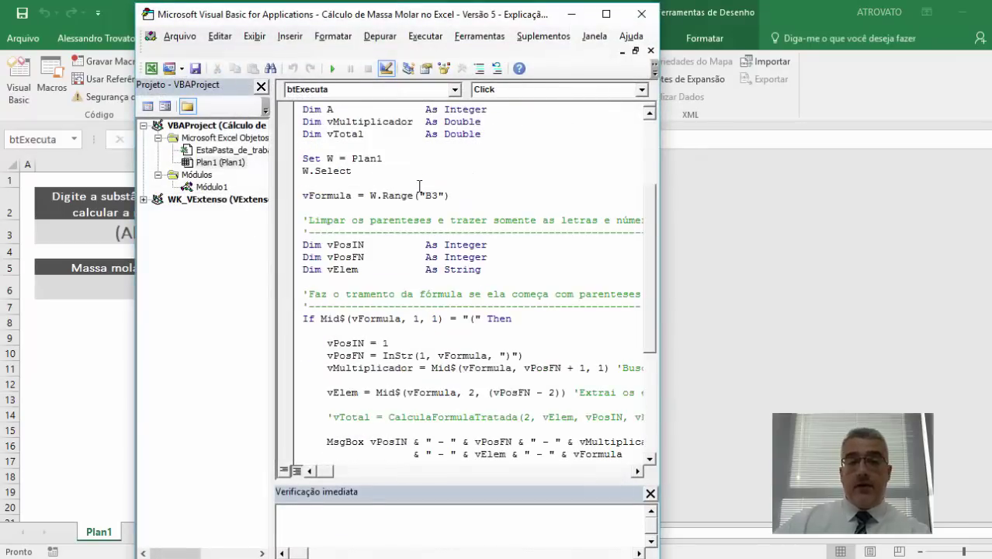
scroll(417, 169, down, 4)
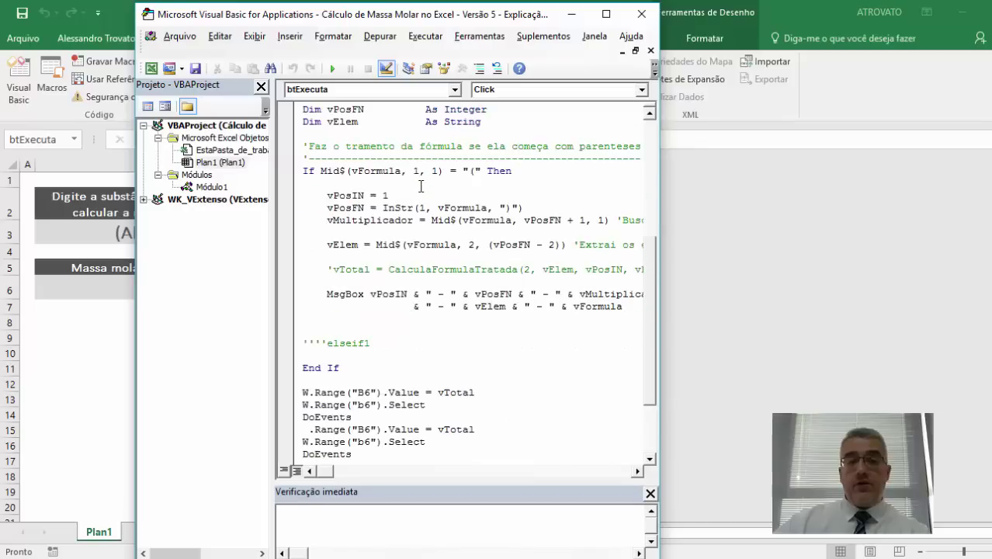
Uncomment the vTotal = CalculaFormulaTratada(...) call line by deleting its apostrophe
click(331, 269)
double_click(442, 270)
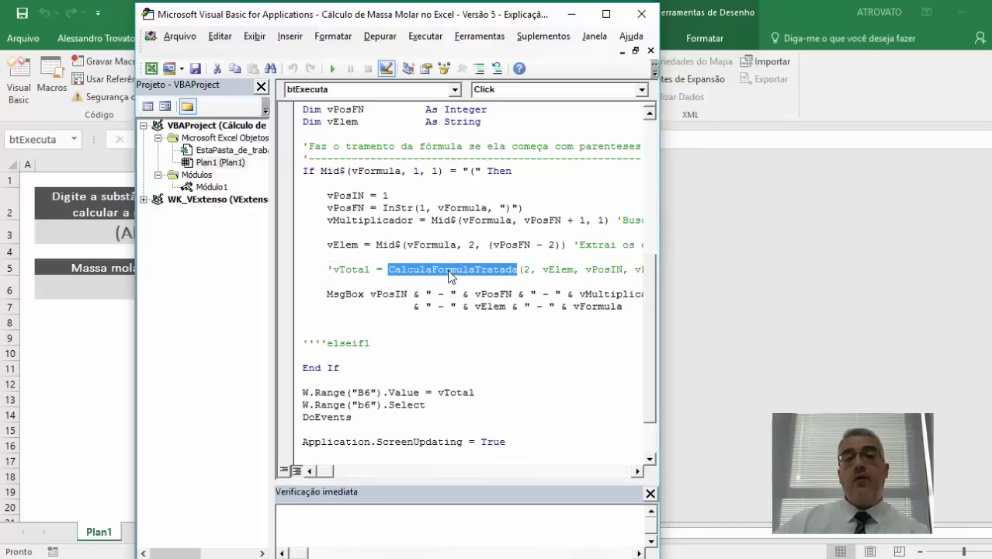
click(333, 270)
key(BackSpace)
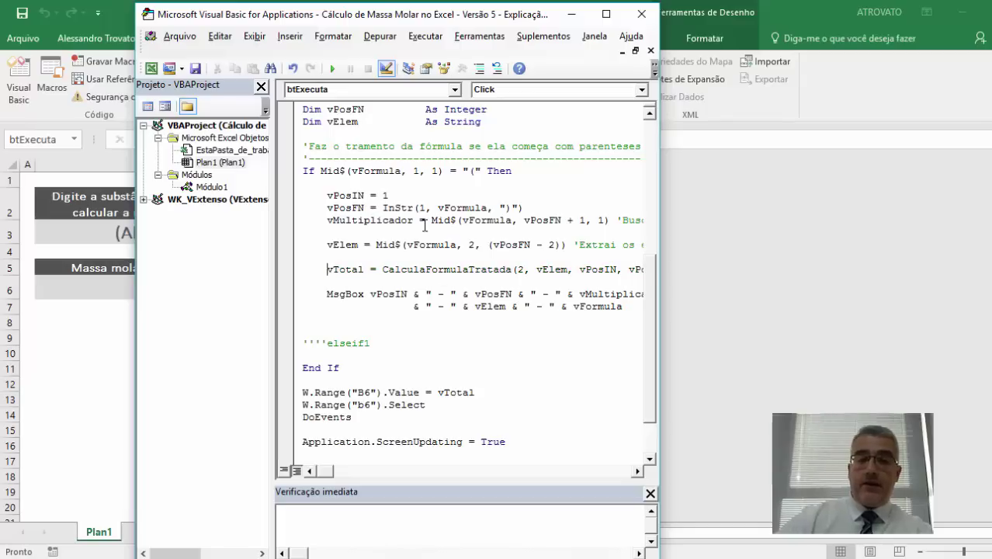
double_click(454, 270)
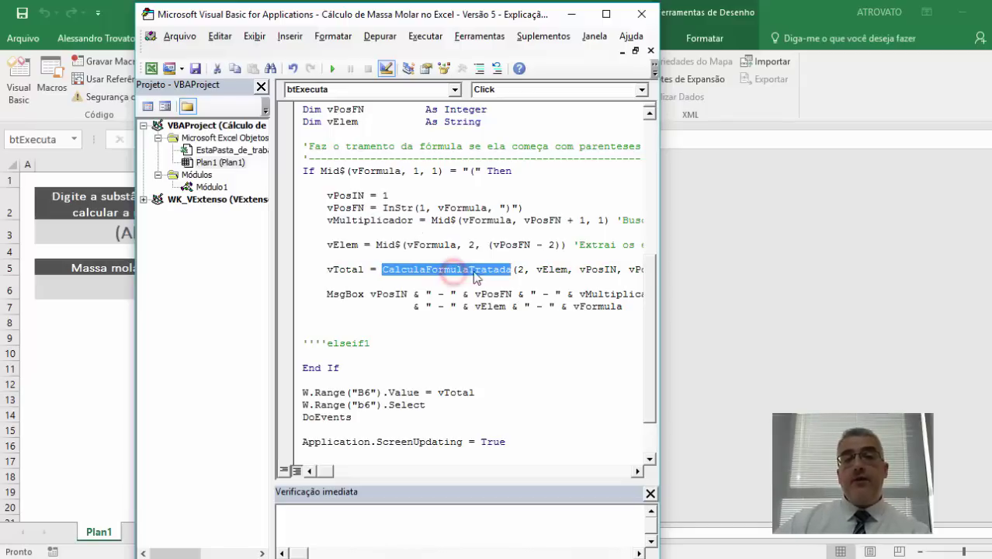
Highlight the call's vElem, vPosIN and vMultiplicador arguments, then go above '''elseif1
click(637, 470)
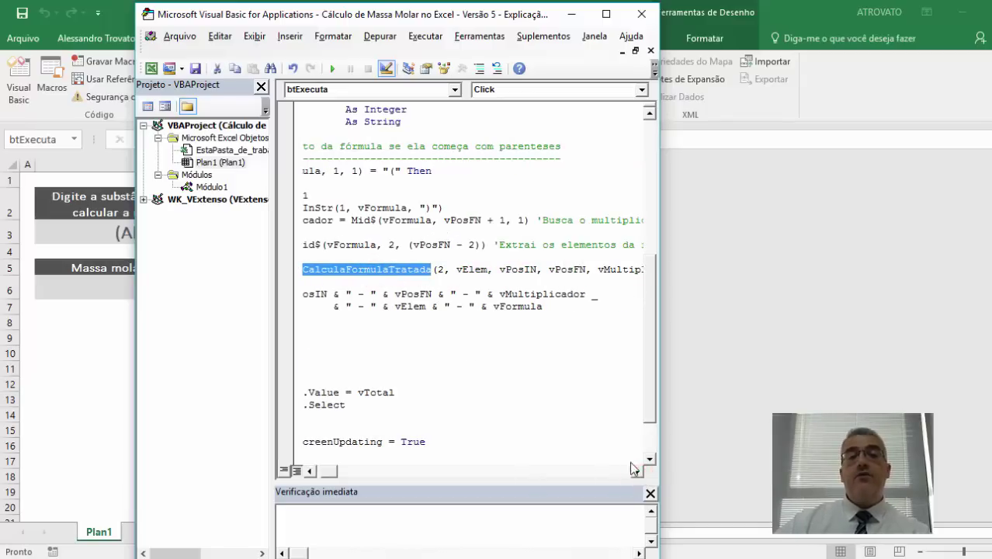
click(446, 268)
double_click(471, 270)
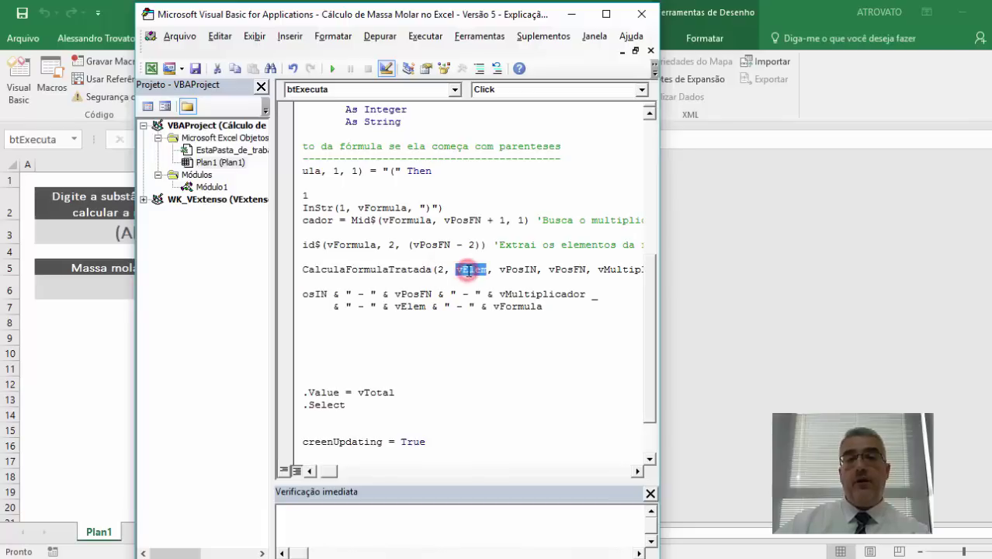
click(528, 277)
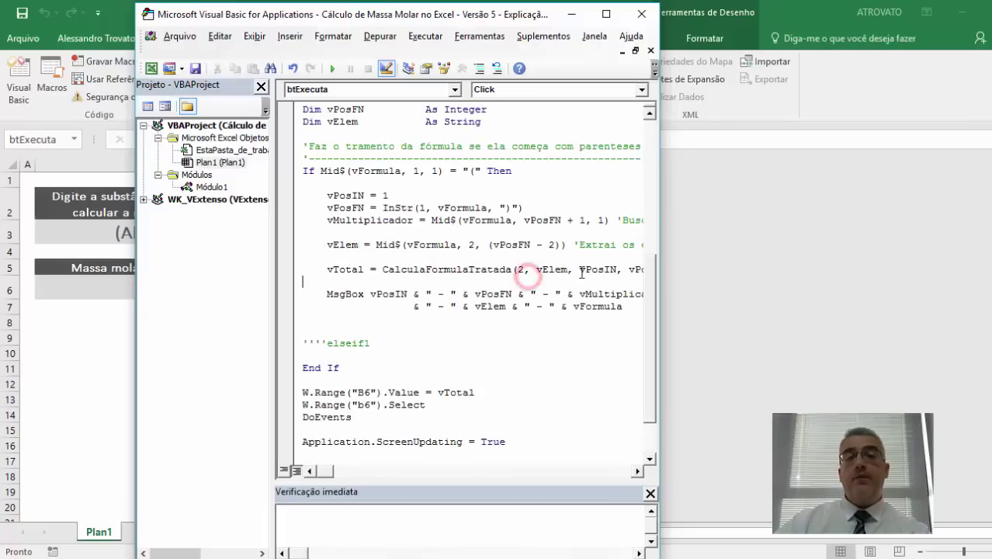
double_click(596, 269)
click(637, 470)
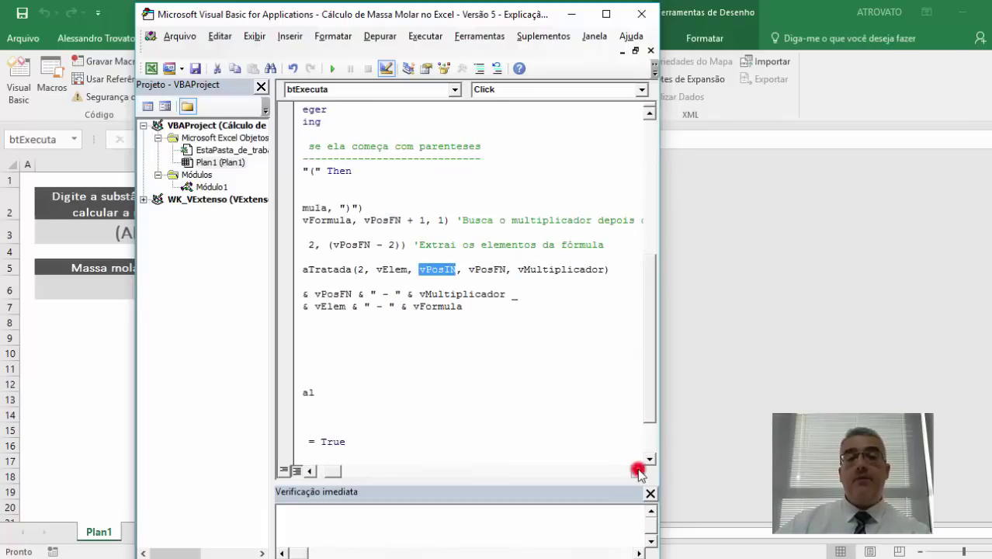
double_click(567, 271)
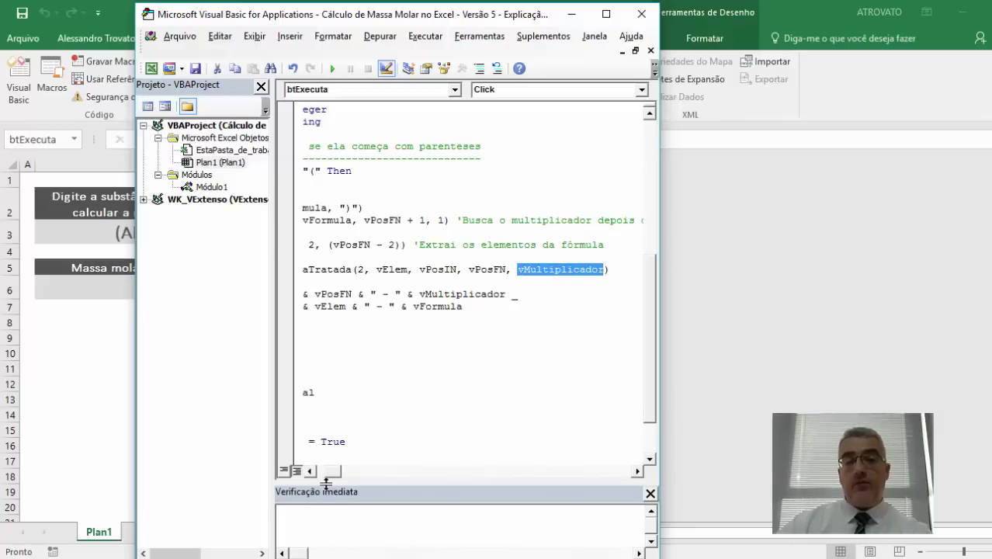
drag(333, 471, 318, 471)
click(385, 317)
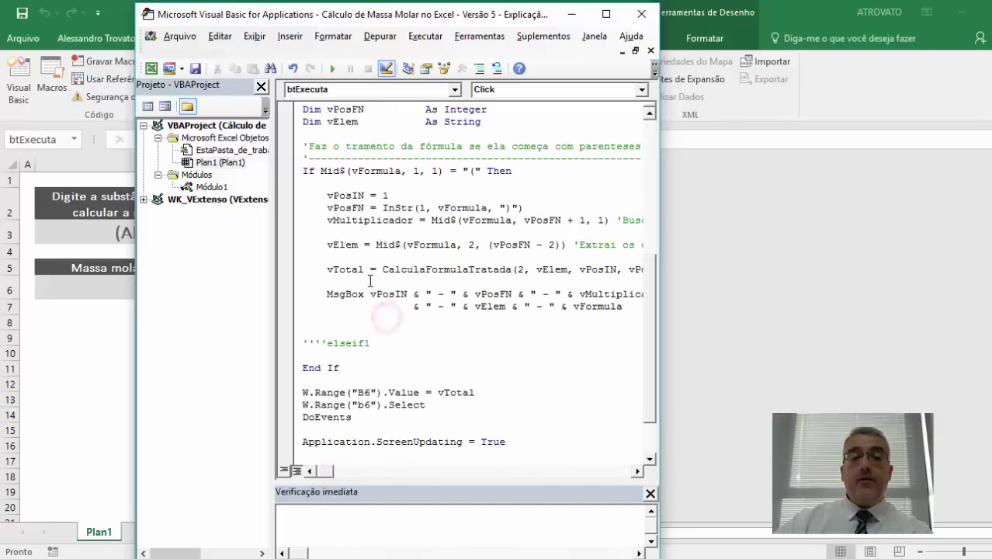
click(387, 343)
click(331, 333)
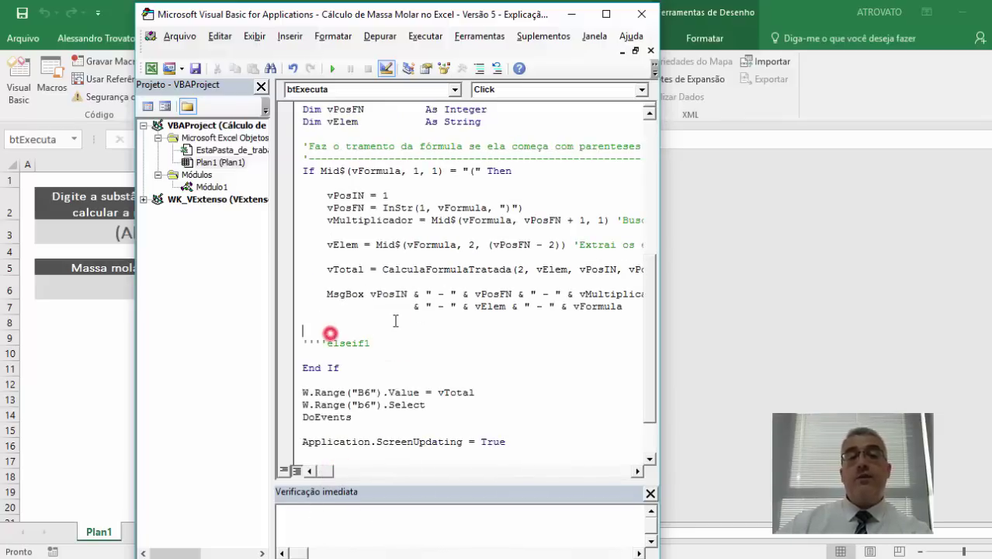
Open Módulo1, add blank lines after BtOnActionCall_94, and move the editor window left
double_click(216, 187)
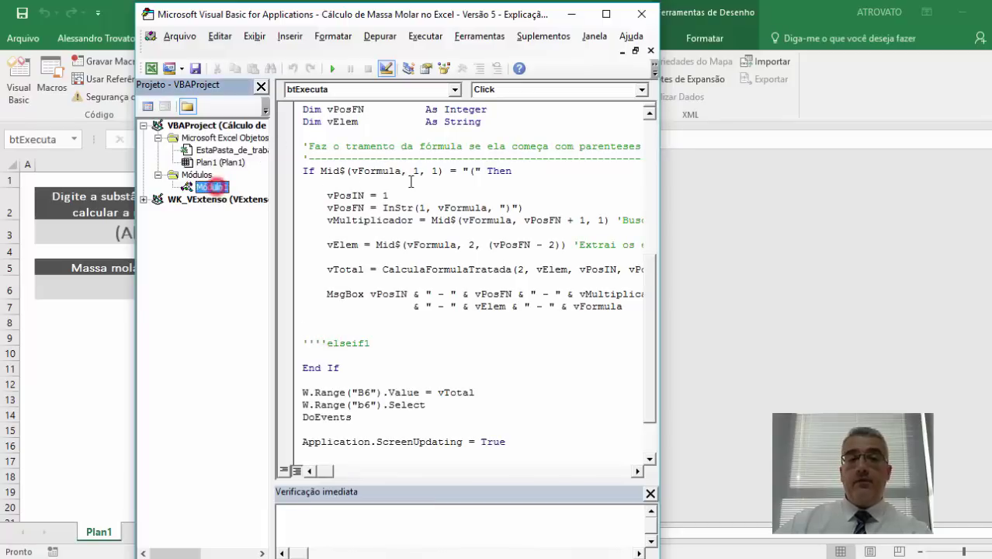
scroll(411, 189, down, 7)
scroll(410, 189, down, 8)
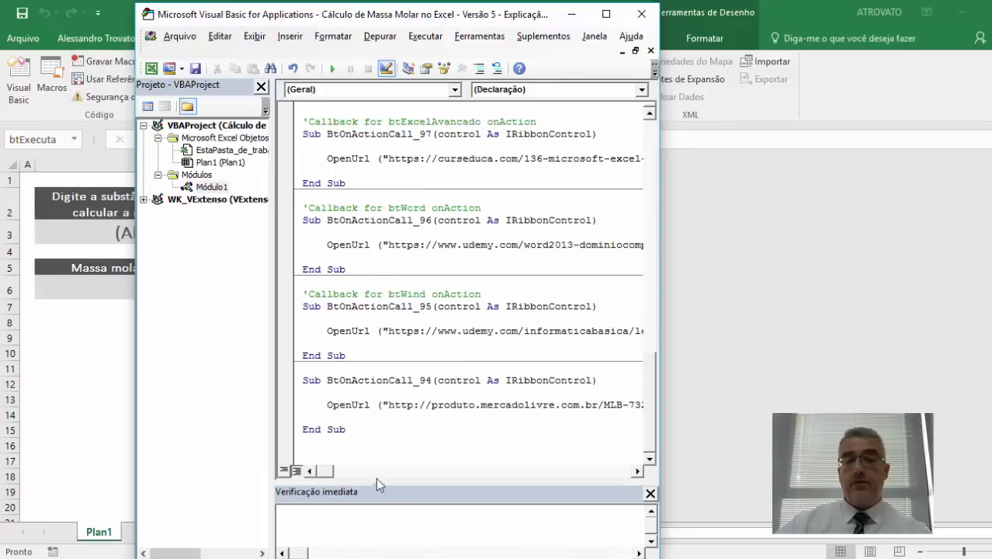
click(370, 443)
key(Return)
key(Return)
key(Return)
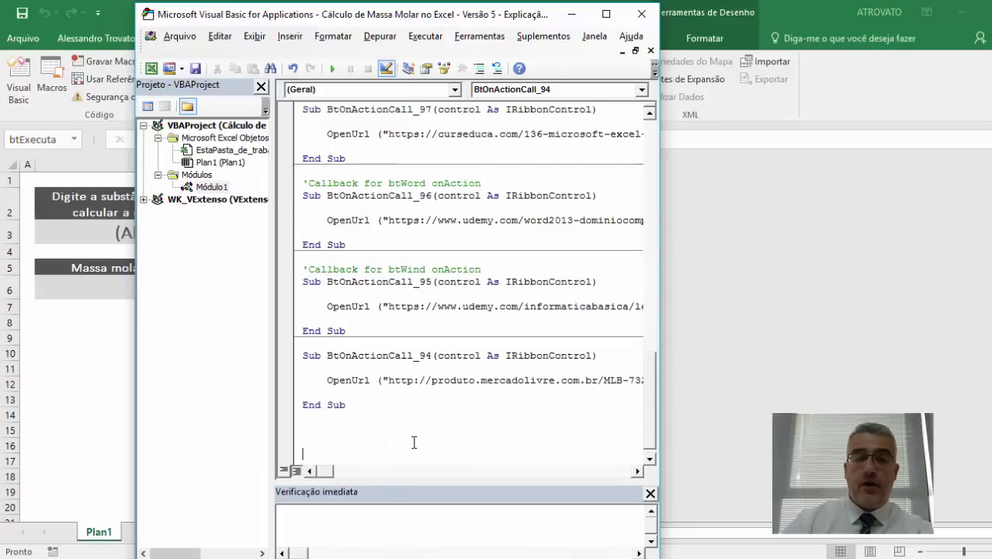
key(Return)
key(Return)
key(Return)
key(Return)
key(Return)
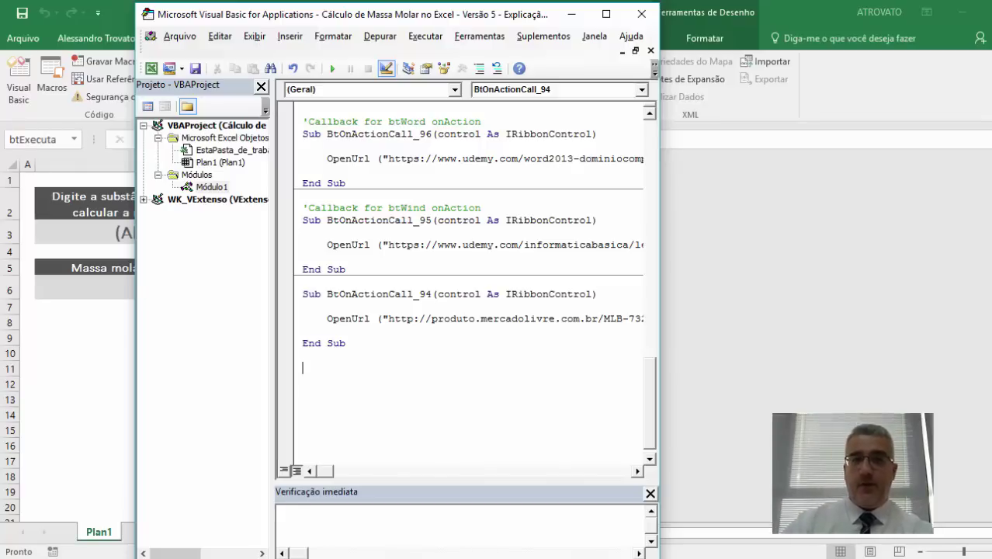
drag(450, 17, 357, 17)
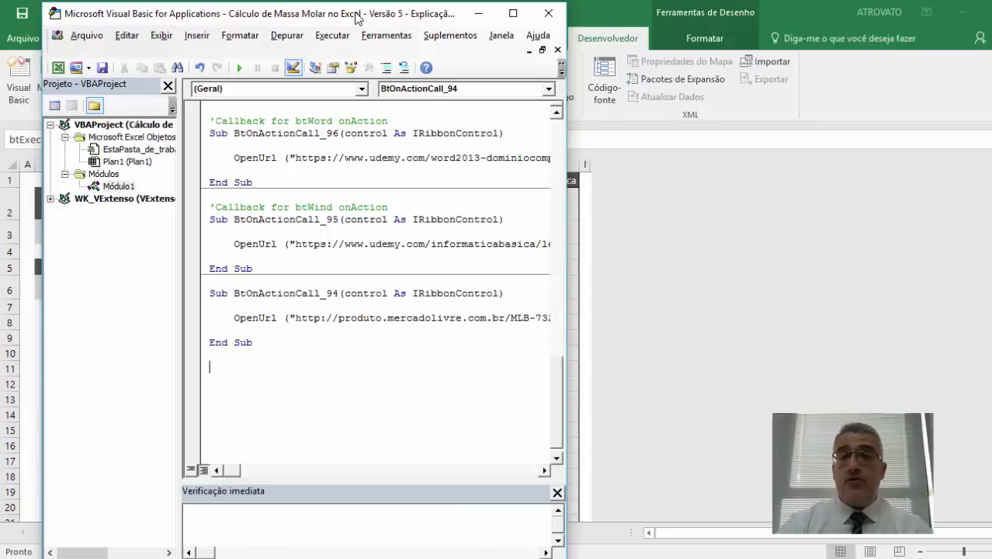
Declare Function CalculaFormulaTratada(vtipo, vformulatratada, vposin, vposfn, vmult) with blank body lines
text(function )
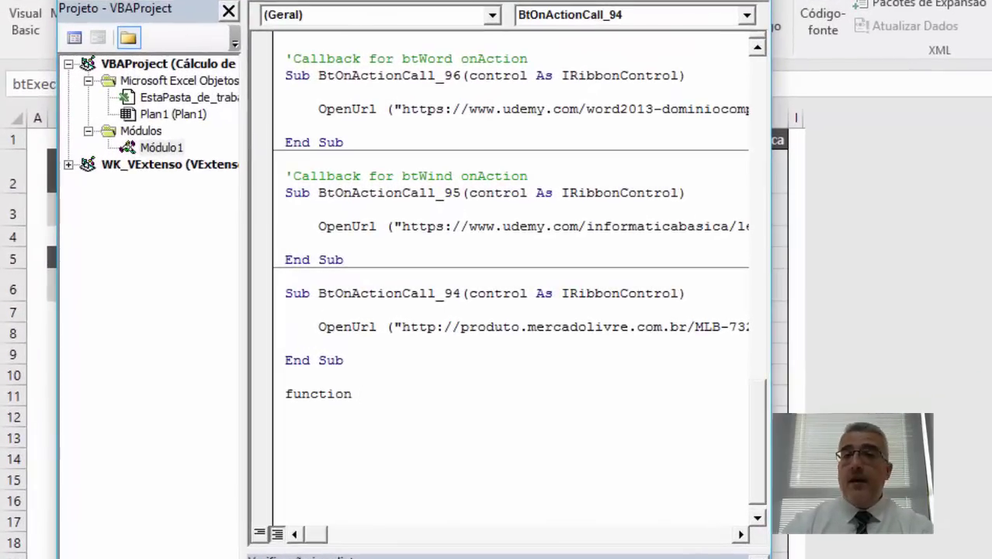
text(Calcula)
text(Form)
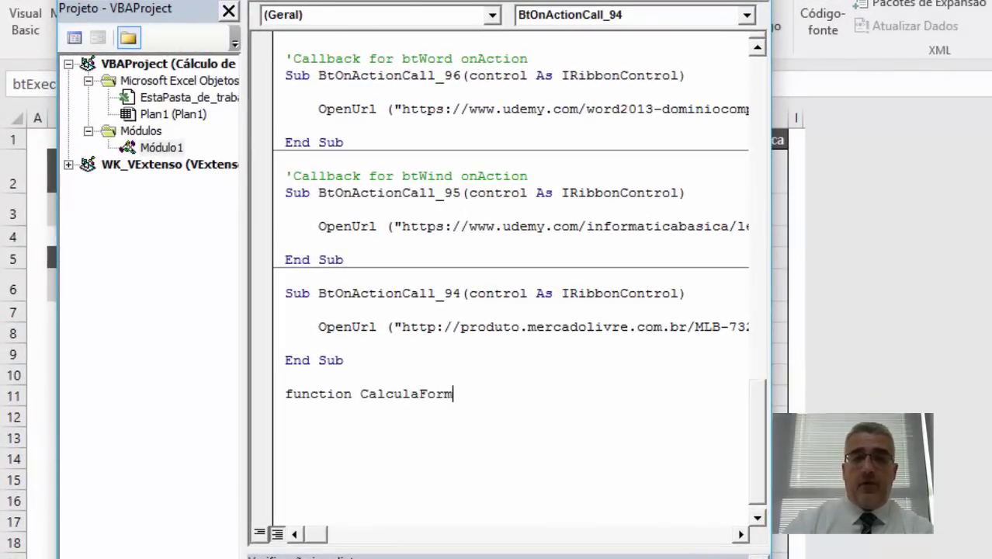
text(ulaTratad)
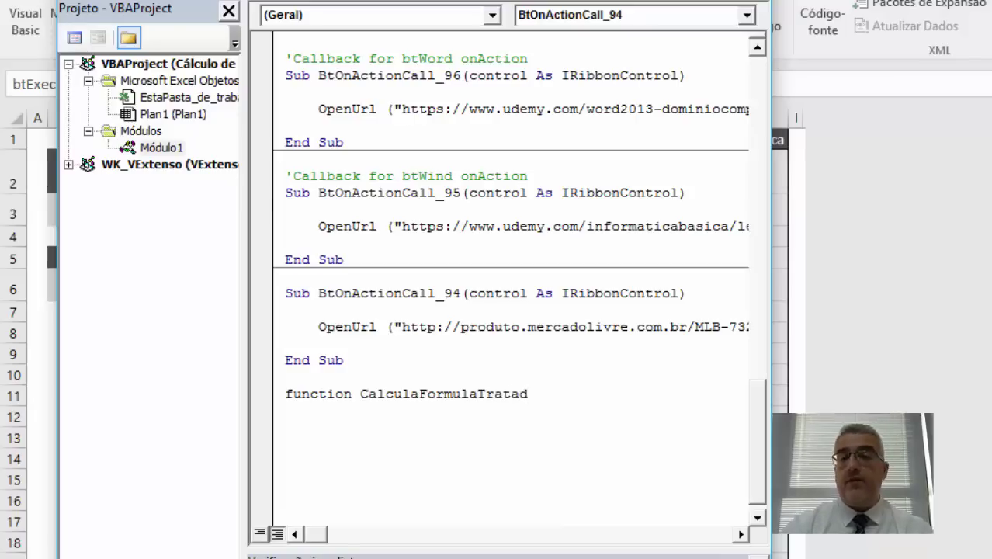
text(a(vti)
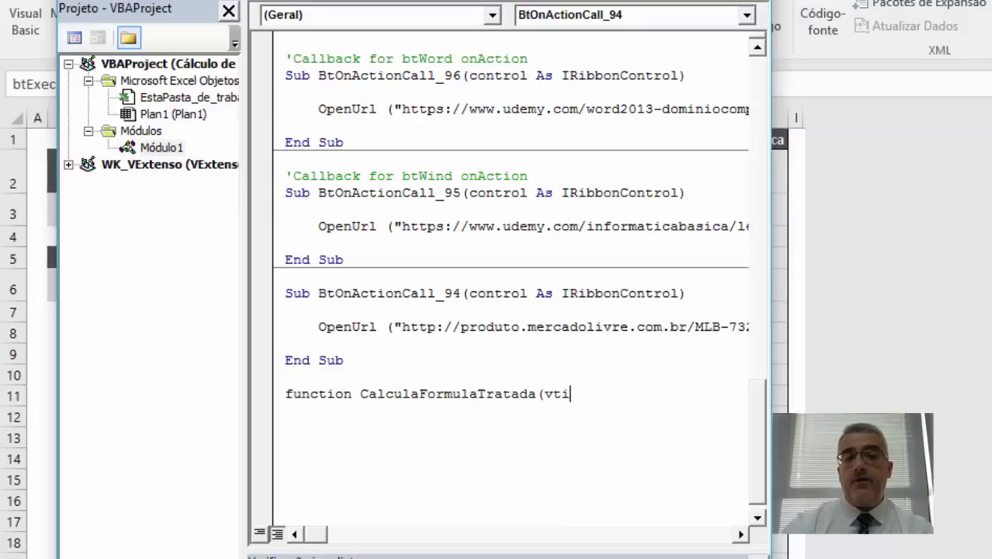
text(po, vform)
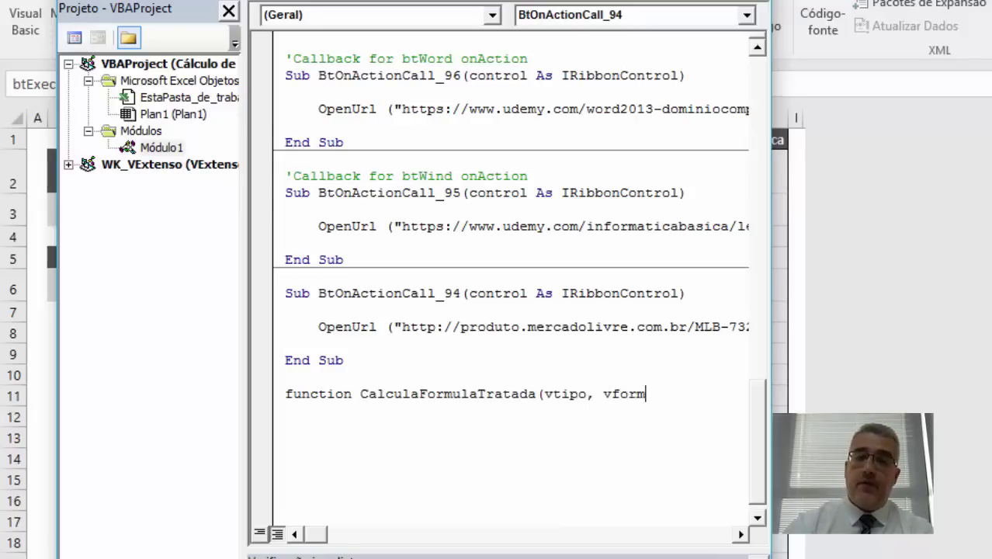
text(ulatratada,)
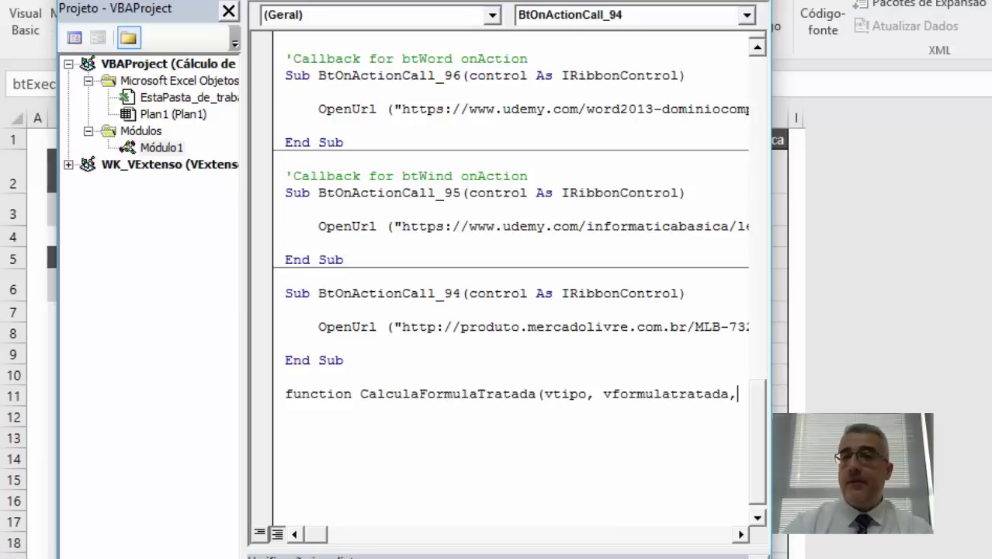
text( vposin, v)
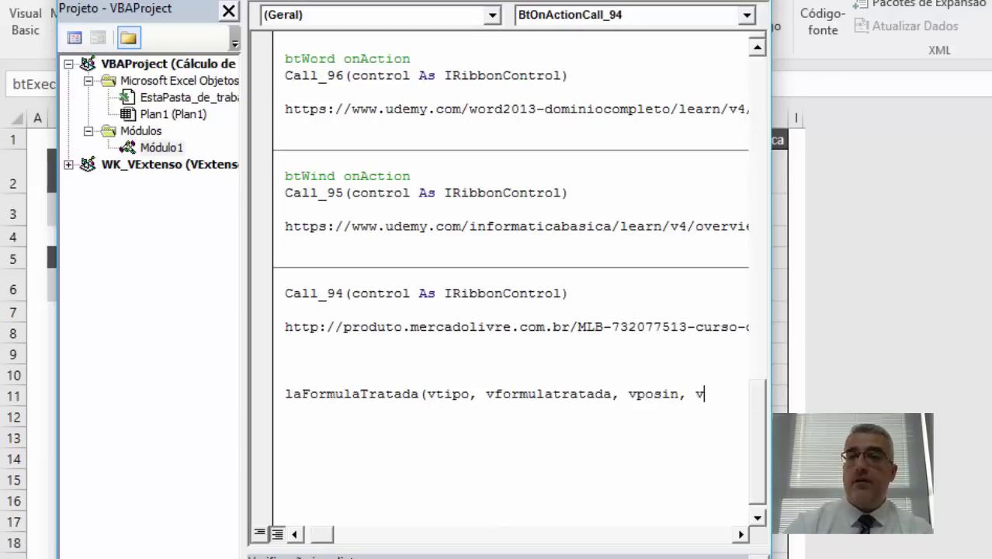
text(posfn)
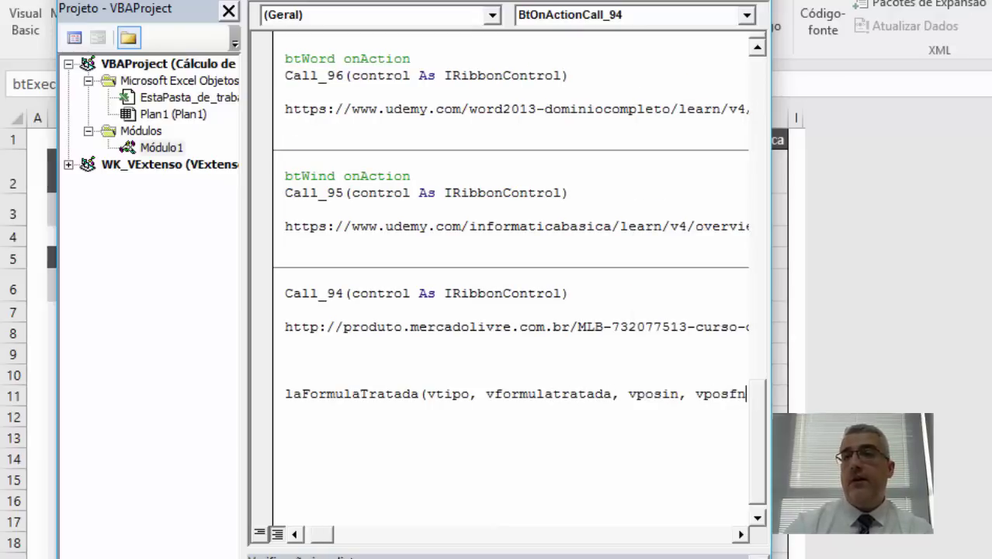
text(, vmult))
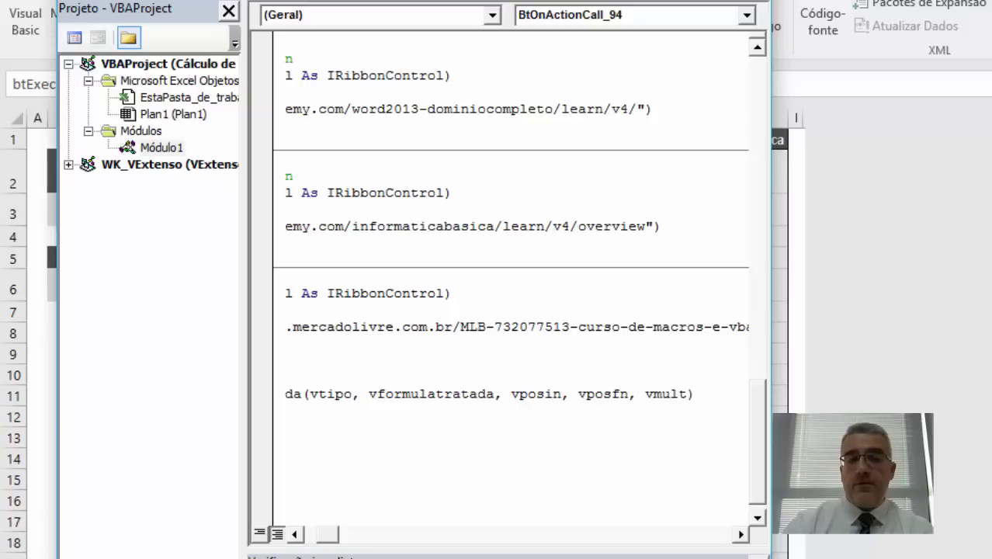
key(Return)
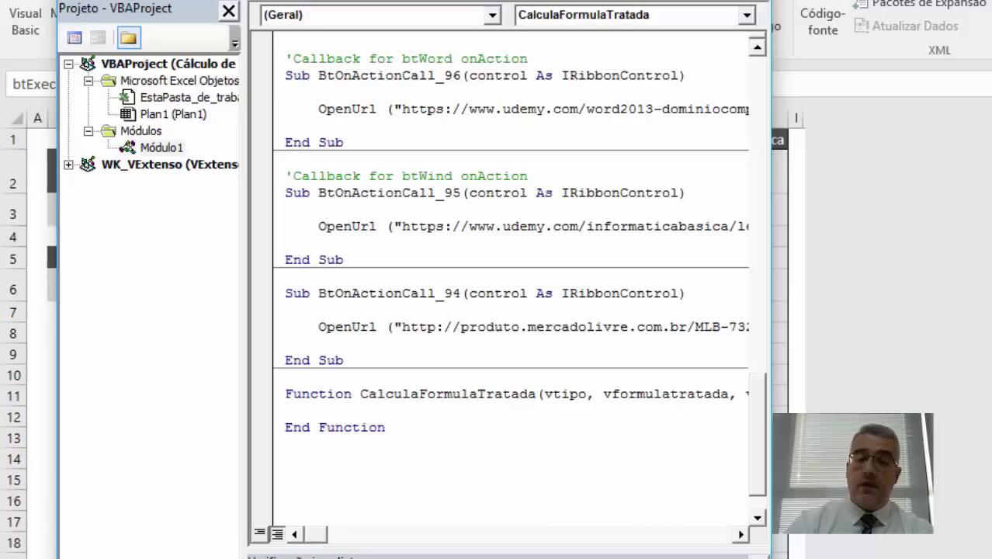
key(Return)
key(Return)
key(Return)
key(Return)
key(Return)
key(Up)
key(Up)
key(Up)
key(Up)
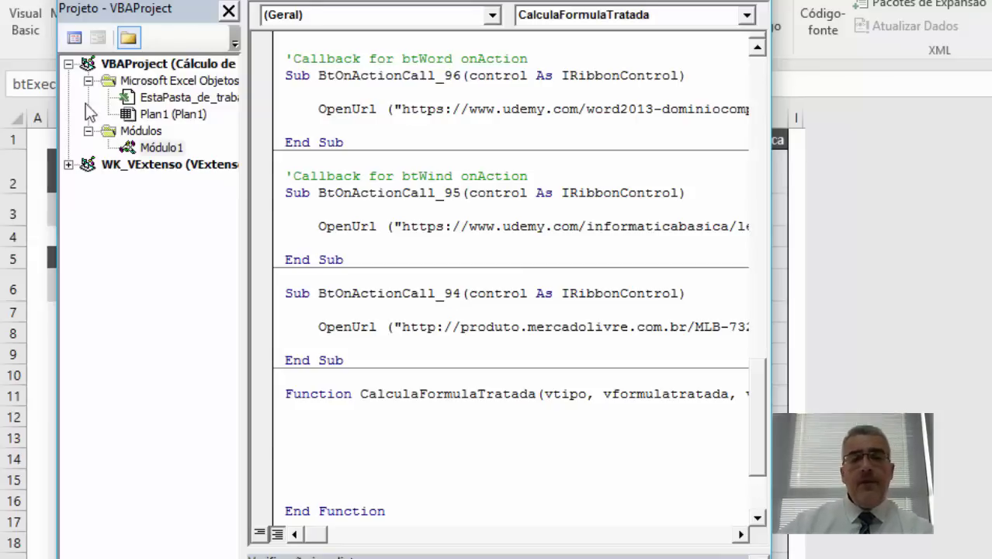
Paste the function name above End Function and complete it as CalculaFormulaTratada = "xxxxx"
click(346, 392)
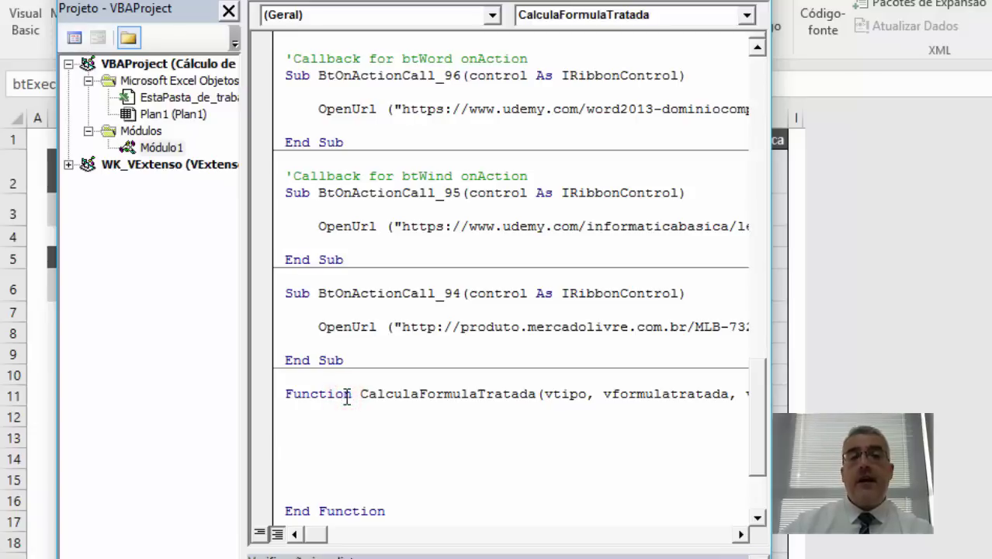
double_click(397, 393)
key(ctrl+c)
click(333, 490)
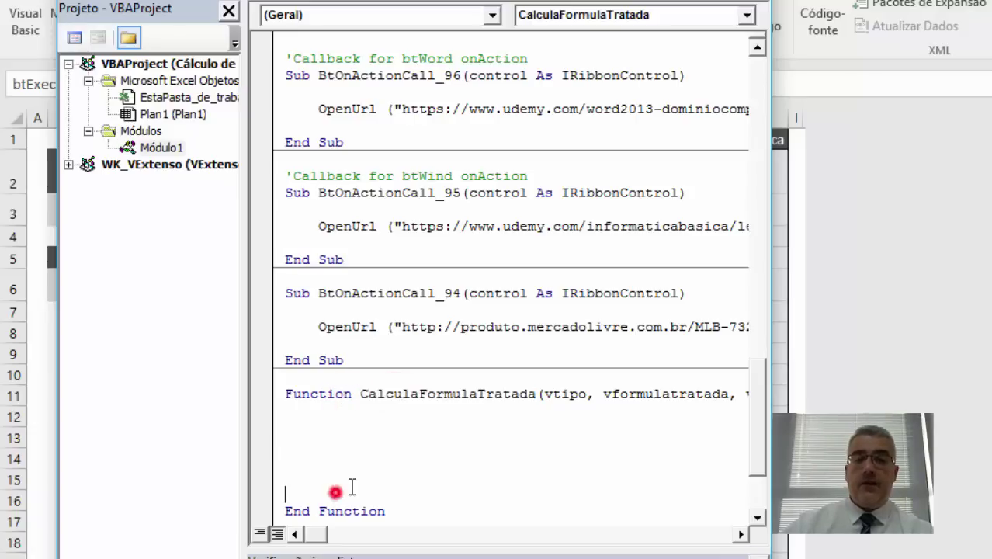
key(ctrl+v)
key(Return)
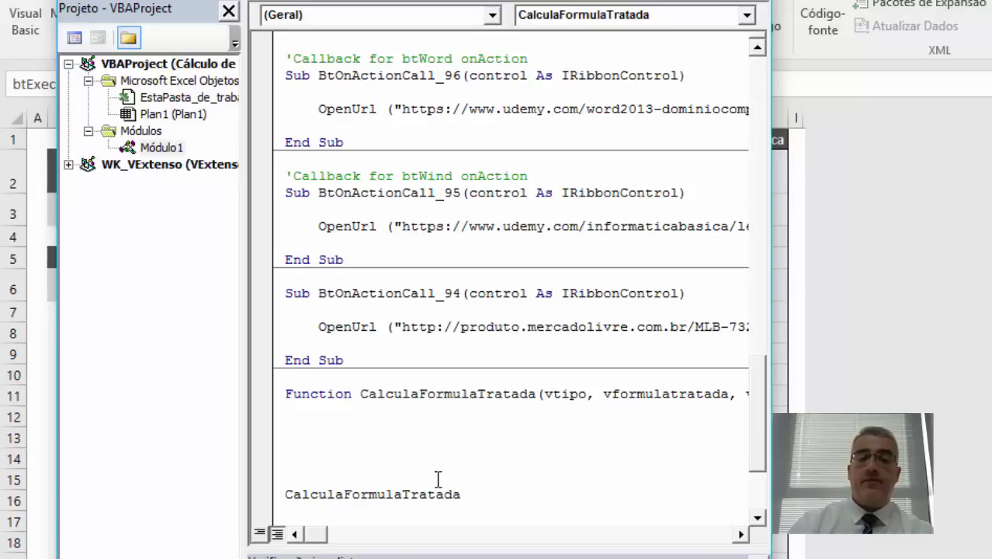
text( = )
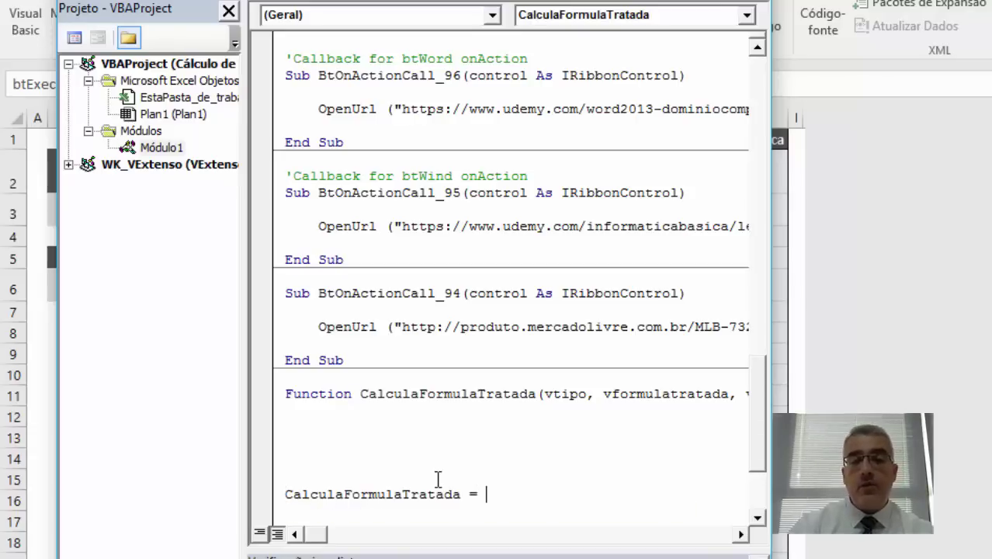
text(!)
key(BackSpace)
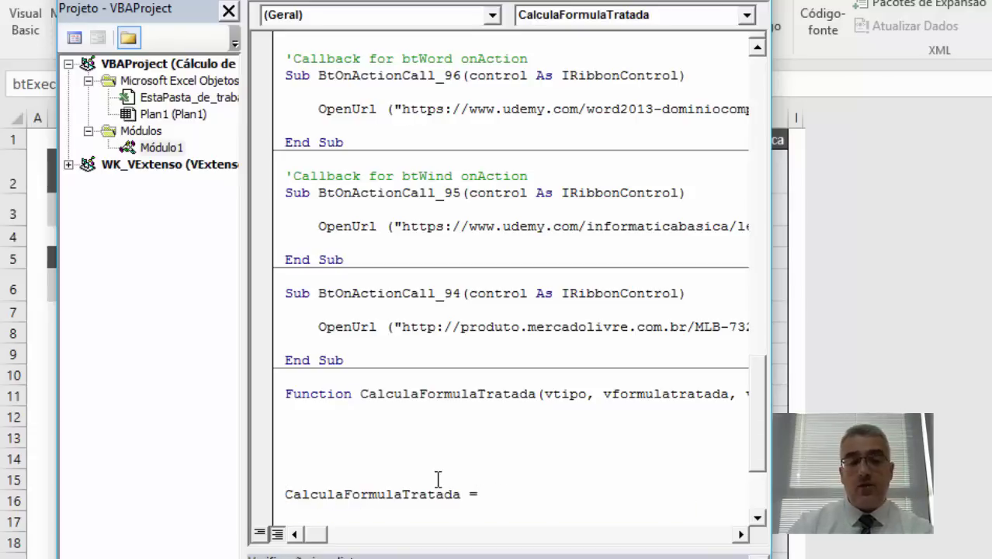
text("")
text(xxxxx)
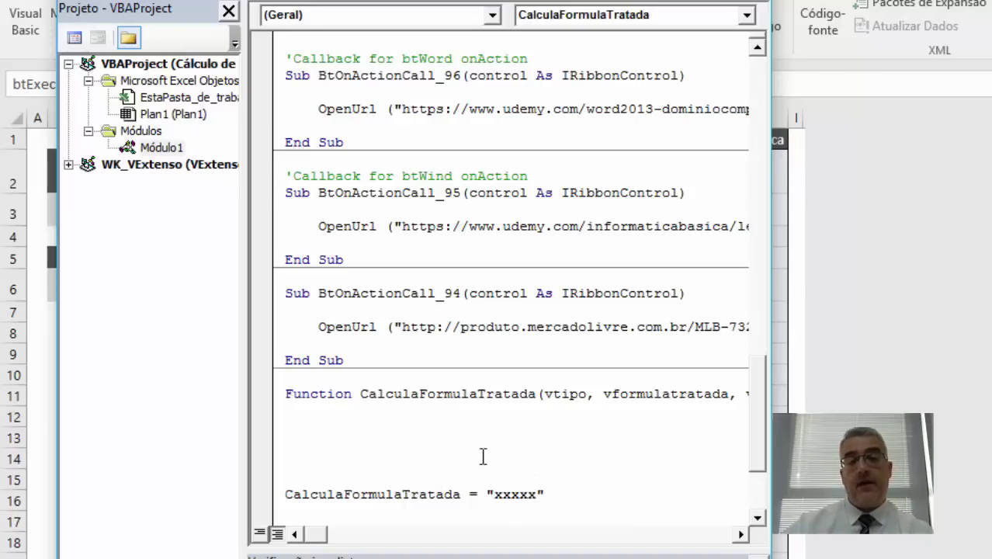
Highlight the Function keyword and the function name in the declaration and return line
click(418, 445)
double_click(342, 393)
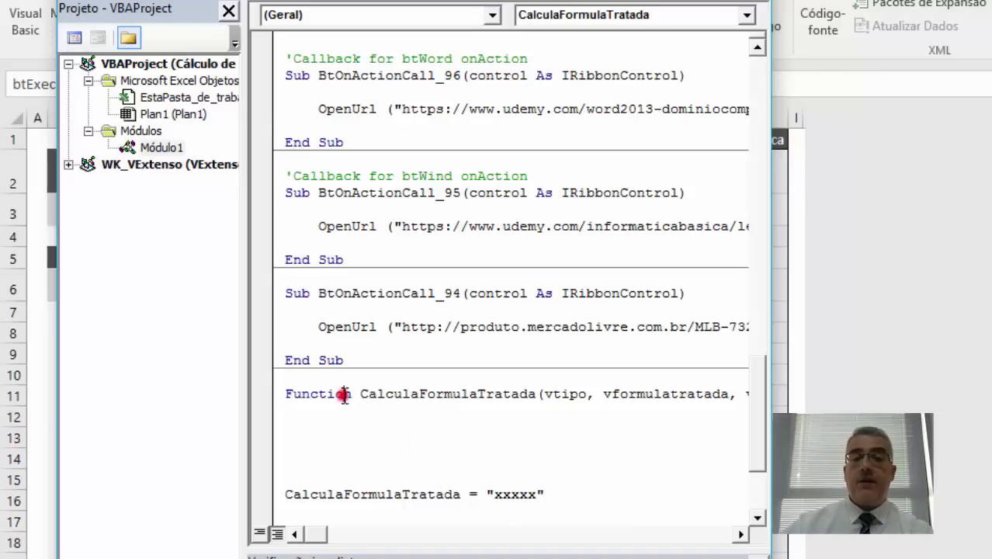
double_click(409, 393)
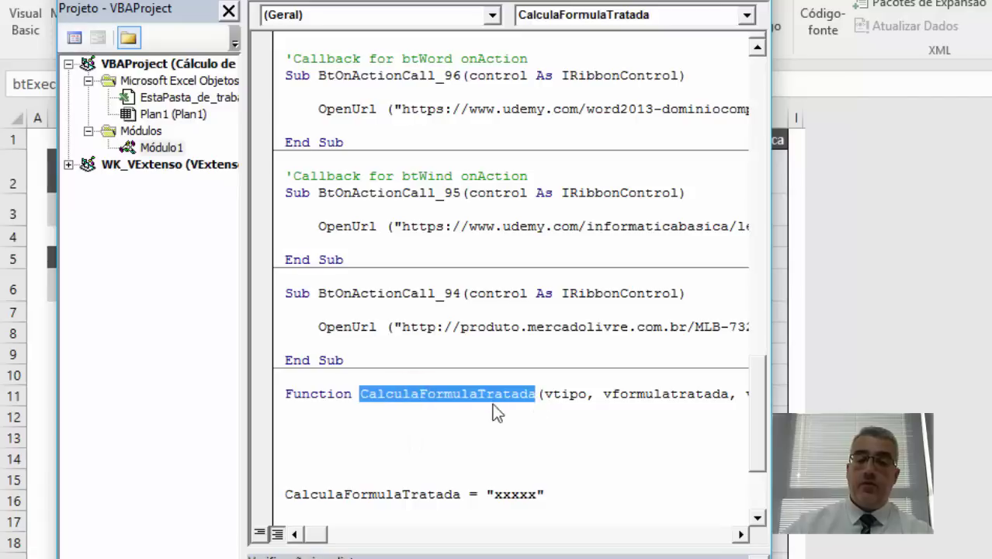
double_click(348, 494)
Declare vMultiplicador As Double and vElemento As String below the Function line
drag(486, 494, 570, 494)
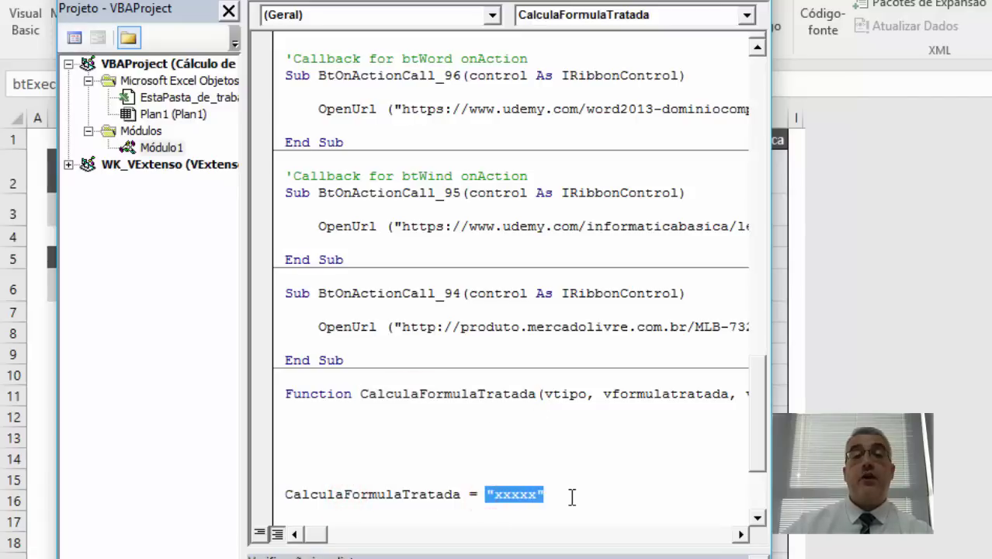
click(362, 418)
key(Return)
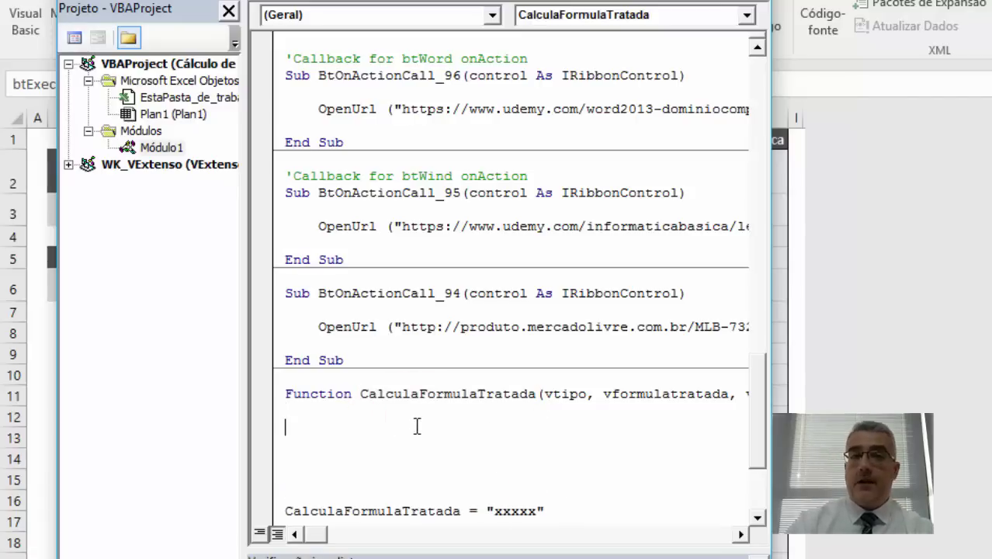
text(Dim V)
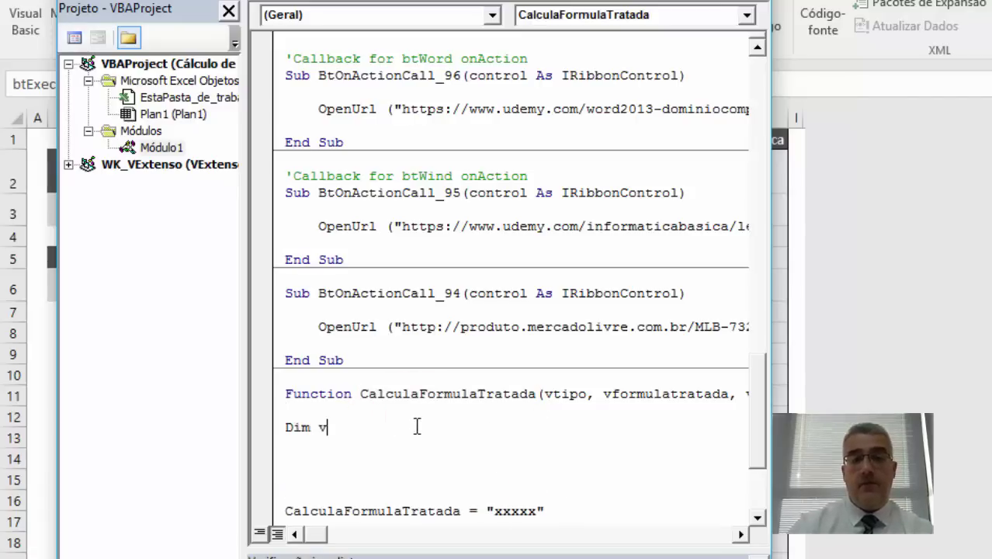
text(Multiplicador as )
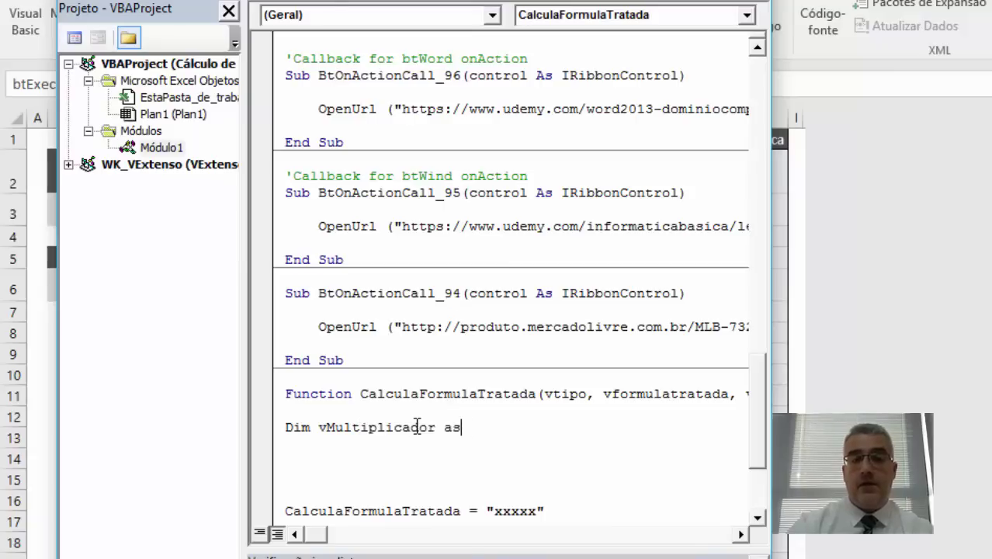
text(double)
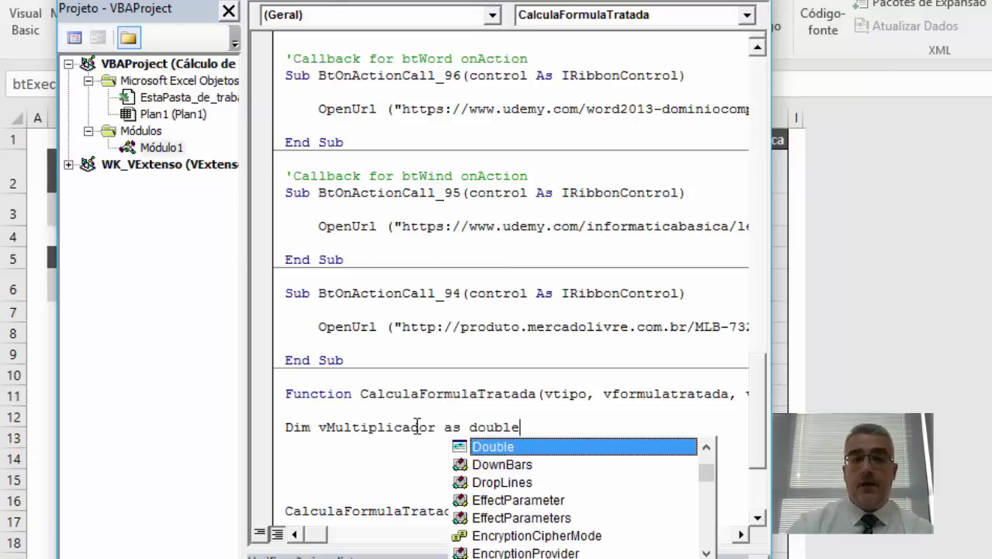
key(Return)
text(Dim v)
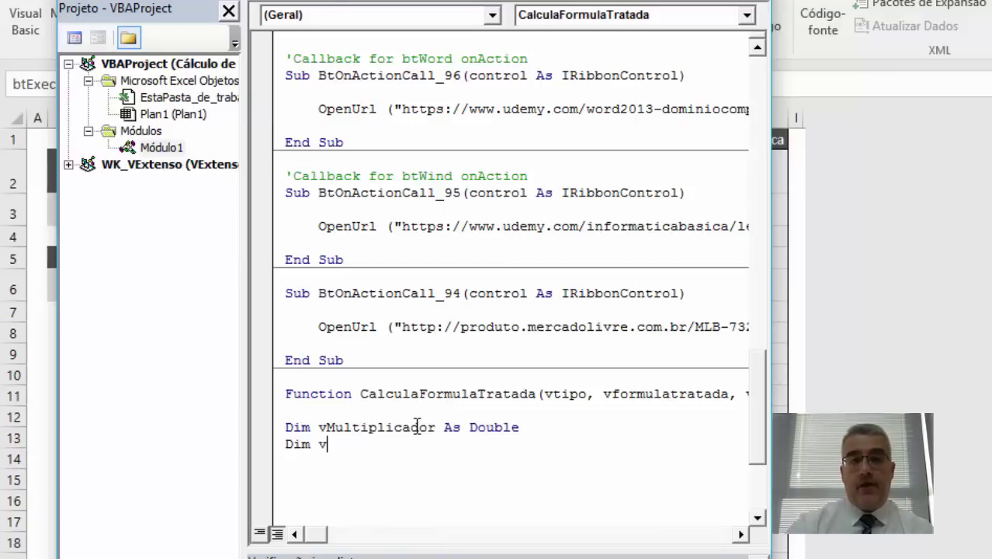
text(Elemento       as )
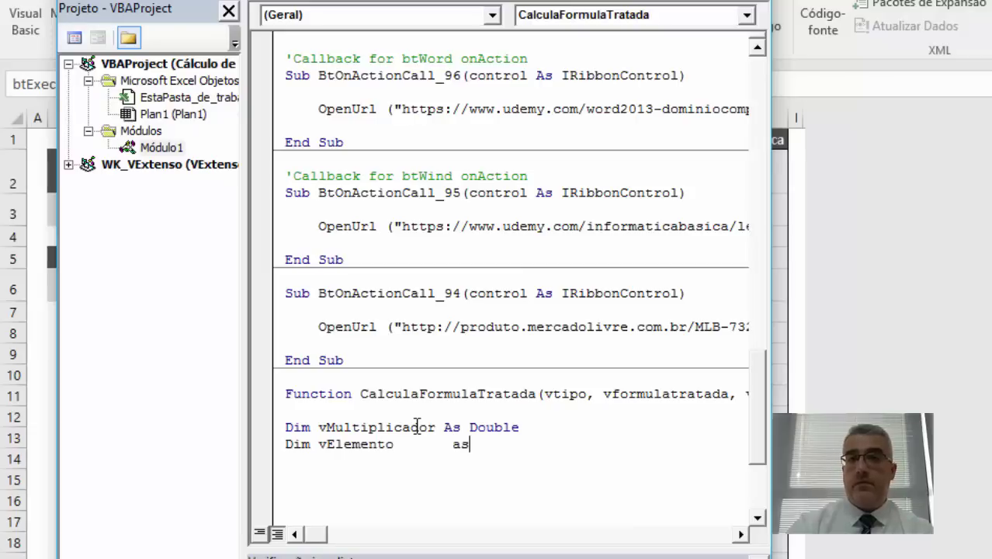
text(string)
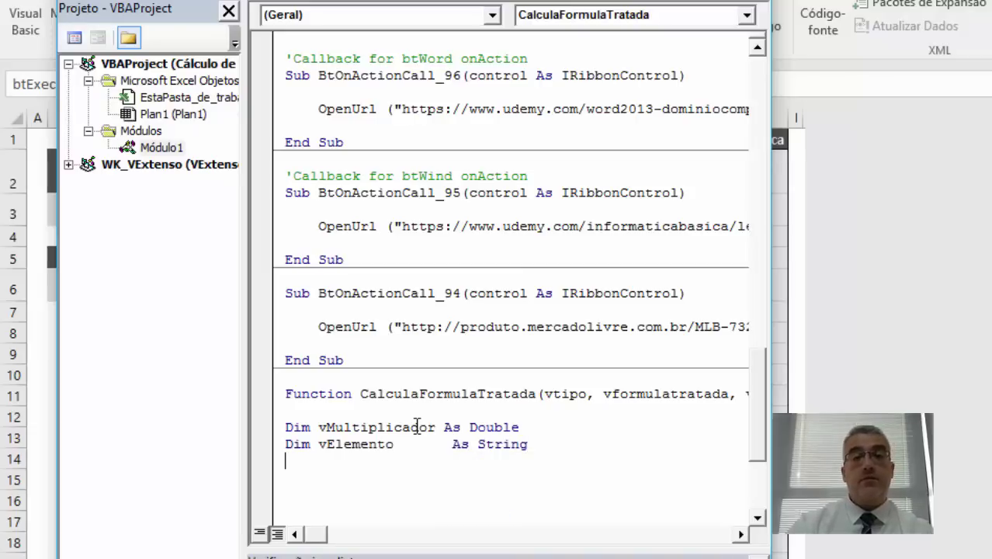
key(Return)
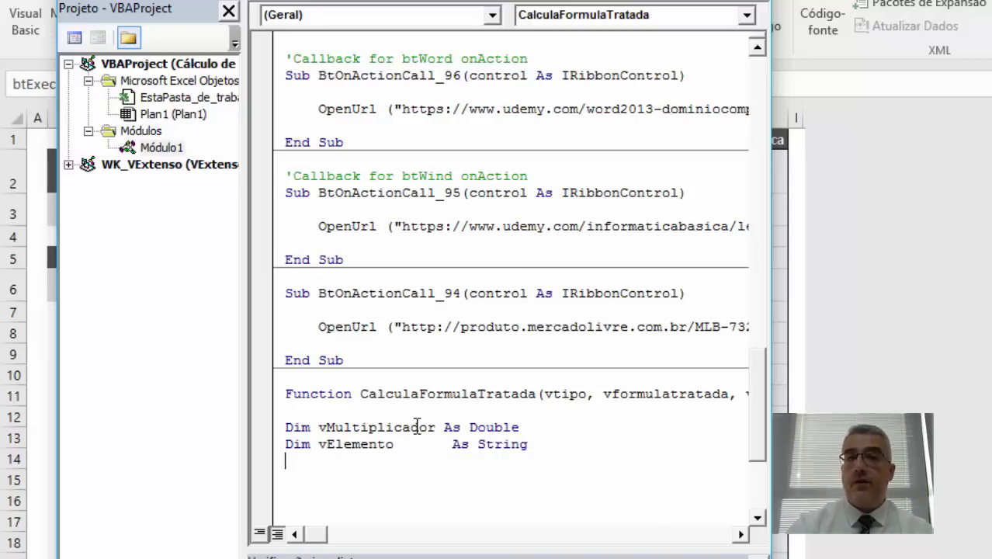
Declare A and vValor As Integer and vTotal As Double, aligned with Tab
text(Dim A)
key(Tab)
key(Tab)
key(Tab)
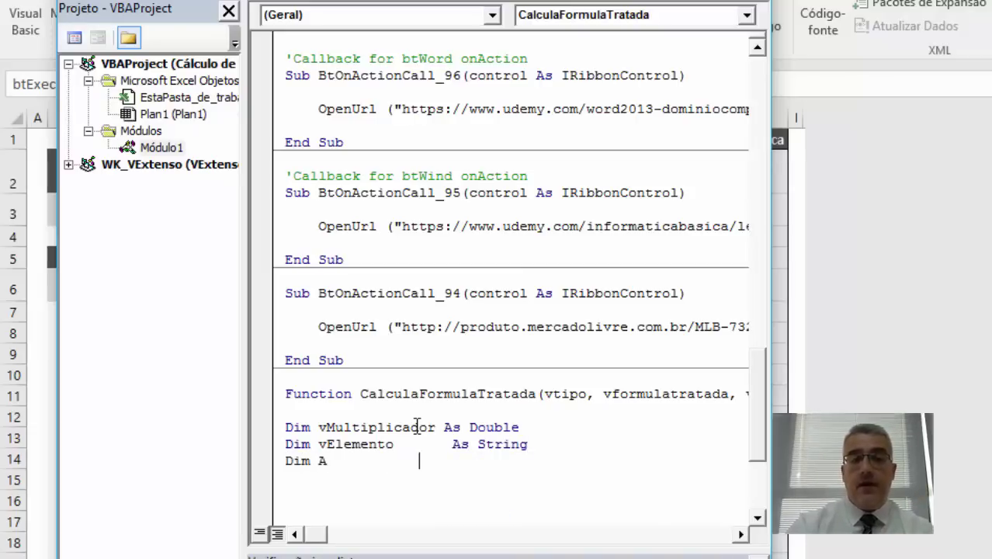
text(as integer)
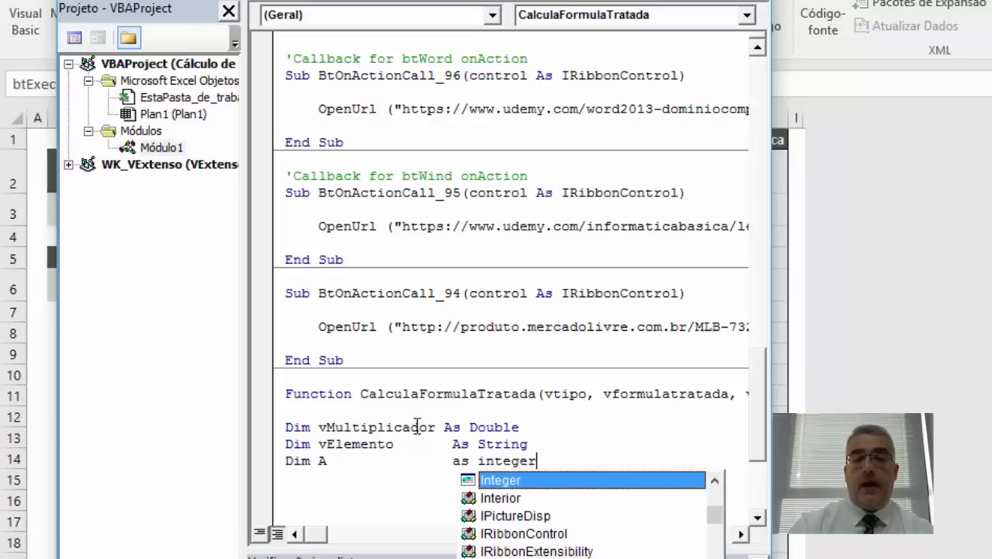
key(Return)
text(dim)
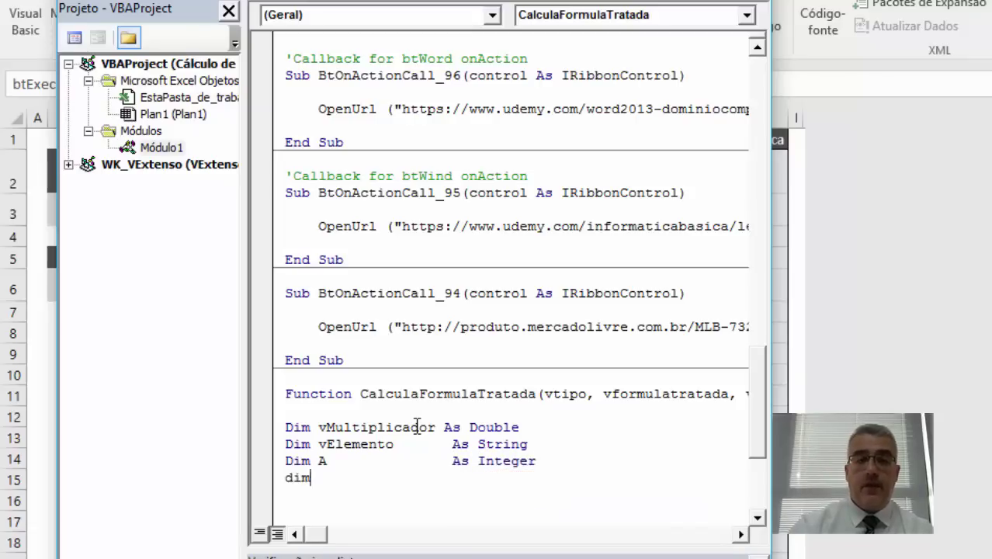
text( vValor)
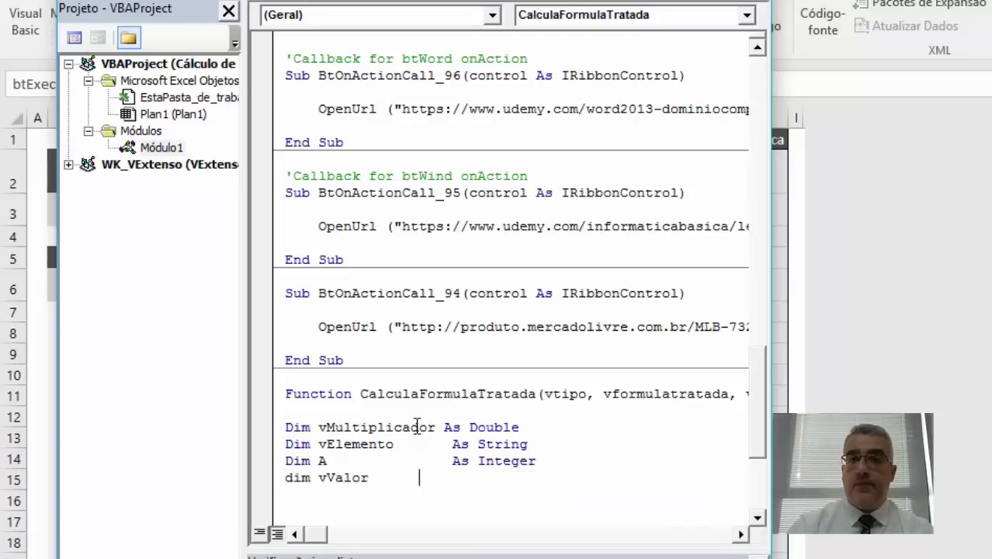
text(as integer)
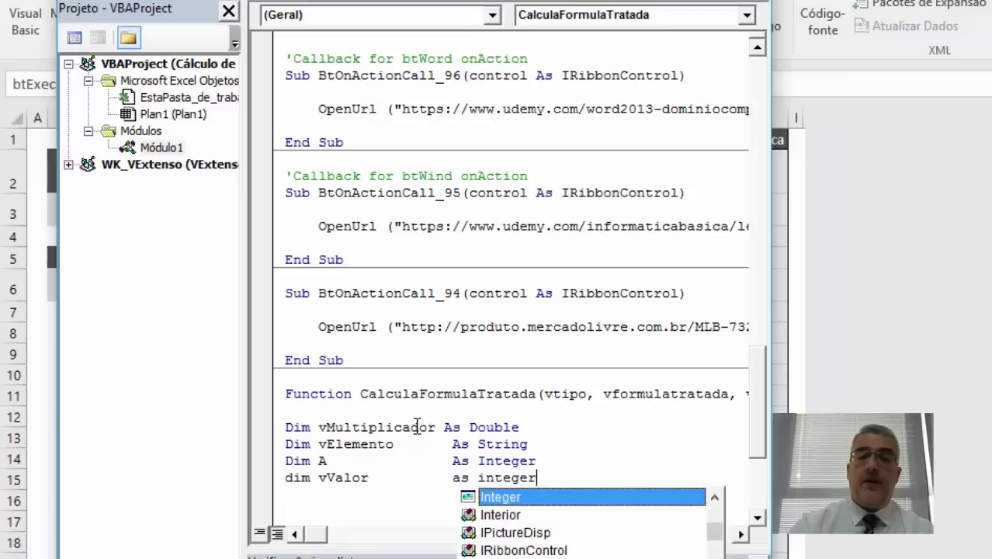
key(Return)
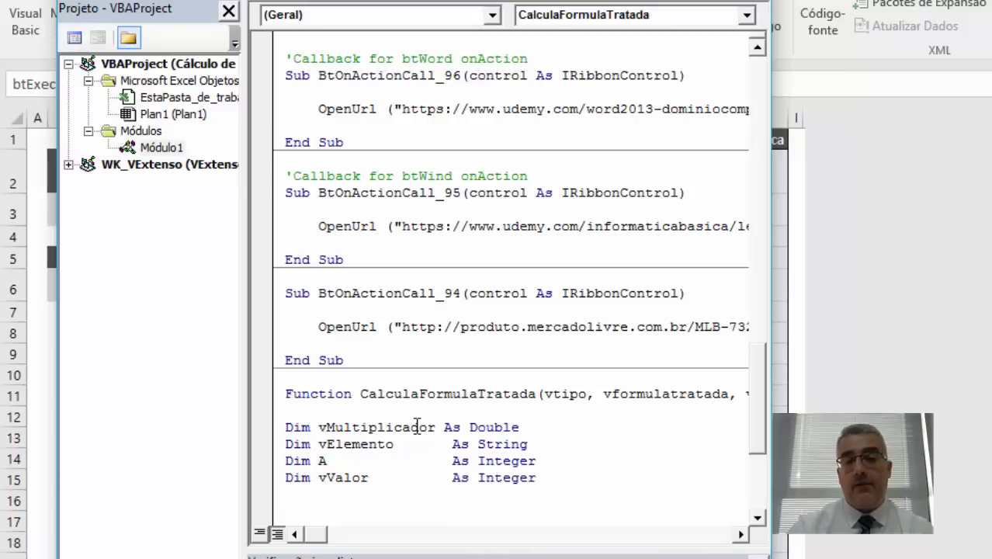
text(dim )
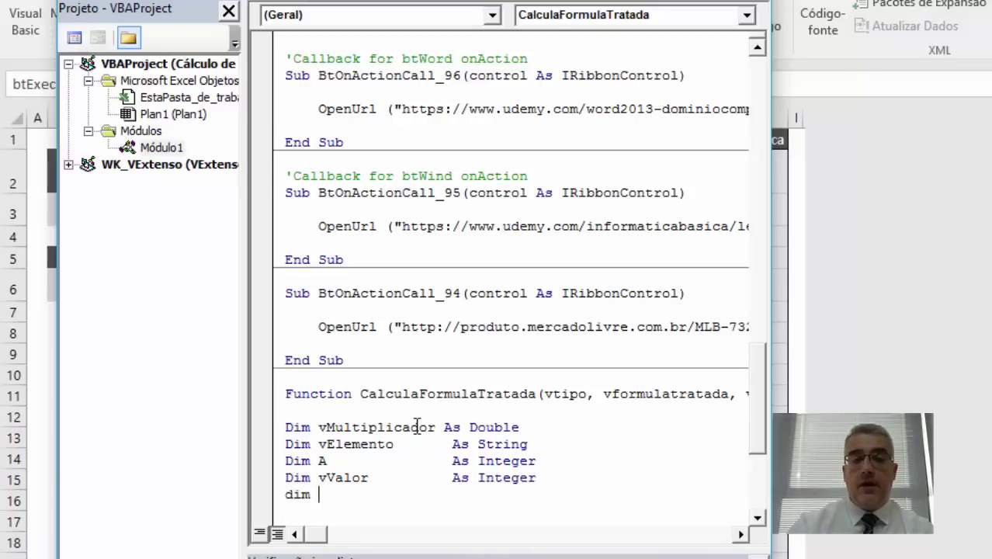
text(vTotal)
key(Tab)
key(Tab)
text(a)
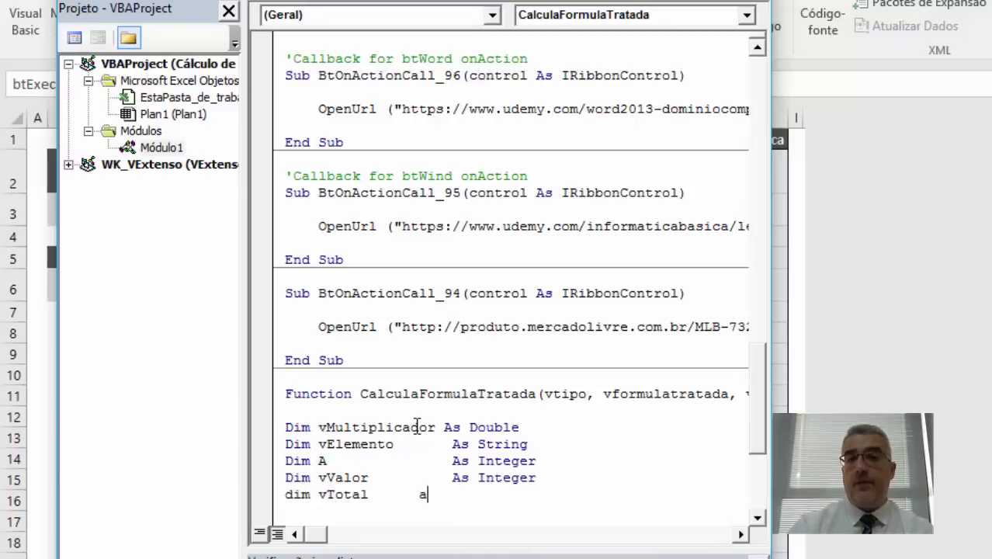
key(Tab)
text(s)
key(BackSpace)
key(BackSpace)
text(as )
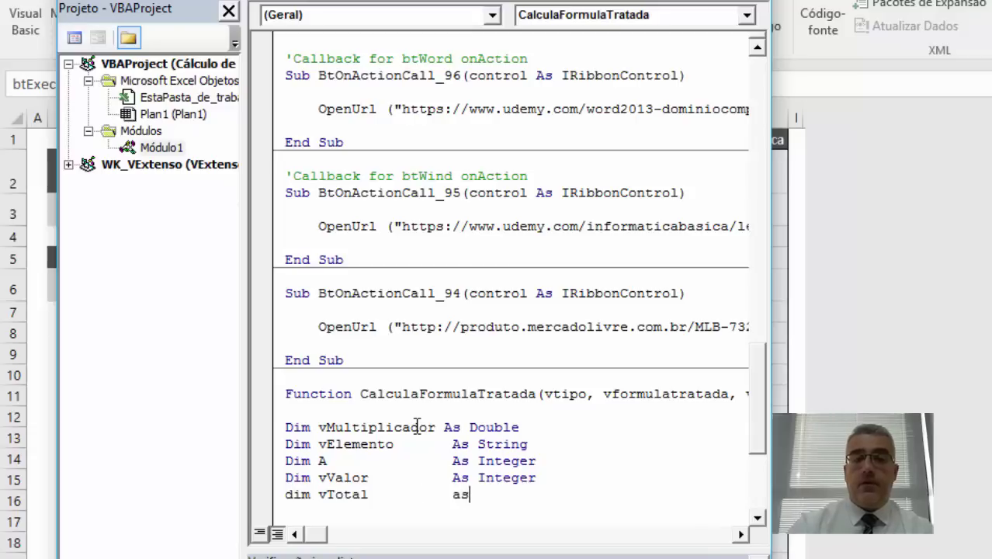
text(double)
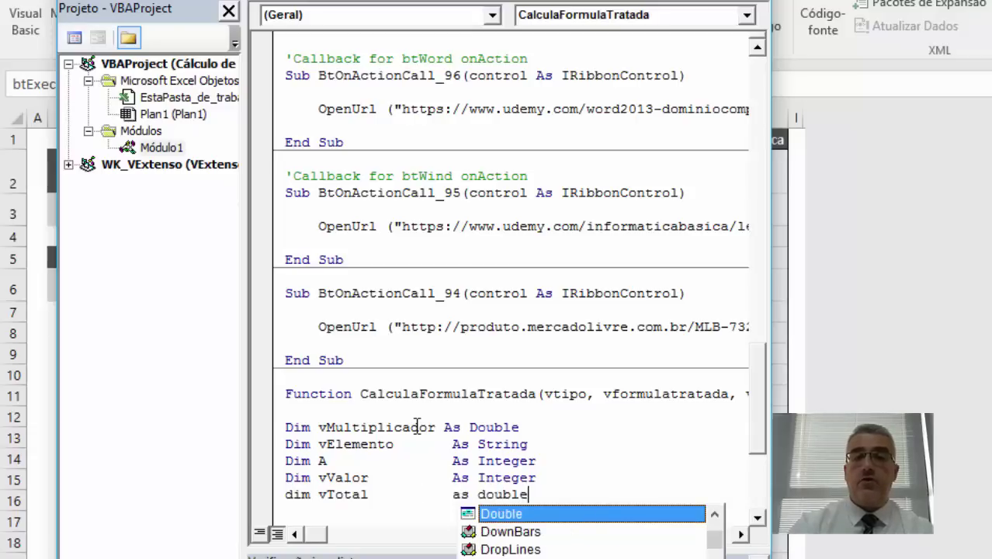
key(Return)
key(Return)
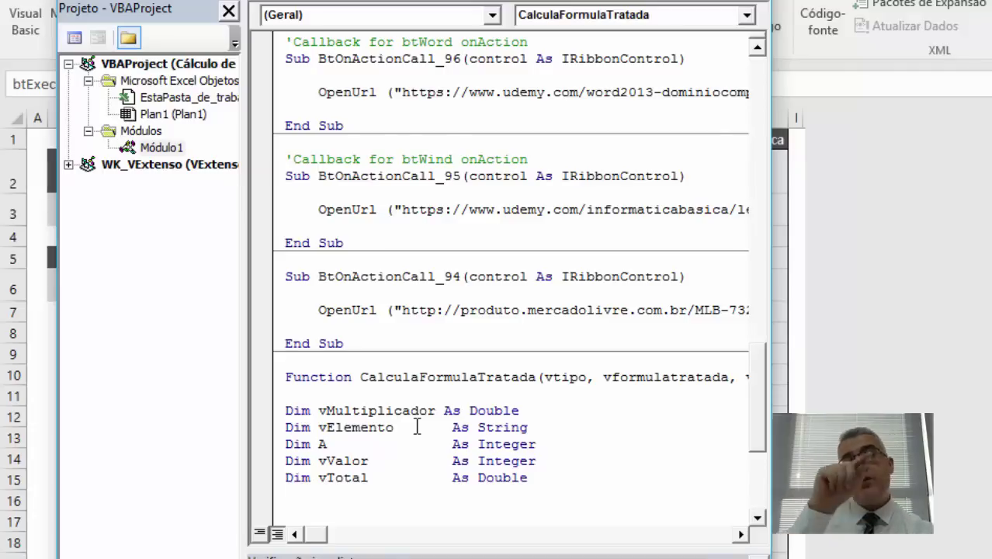
Type For A = 1 To Len(vformulatratada) and close the loop with Next A
text(for )
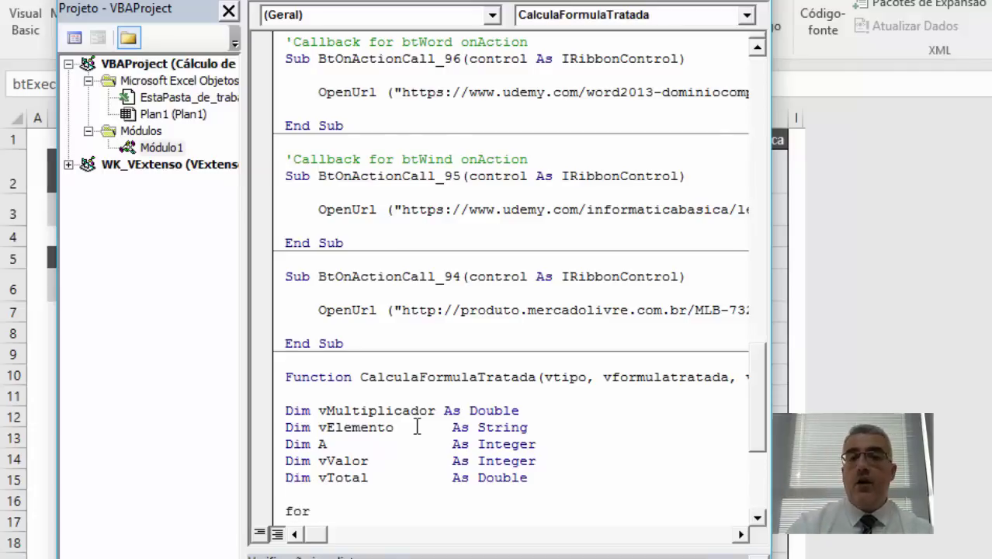
text(a = 1 to len)
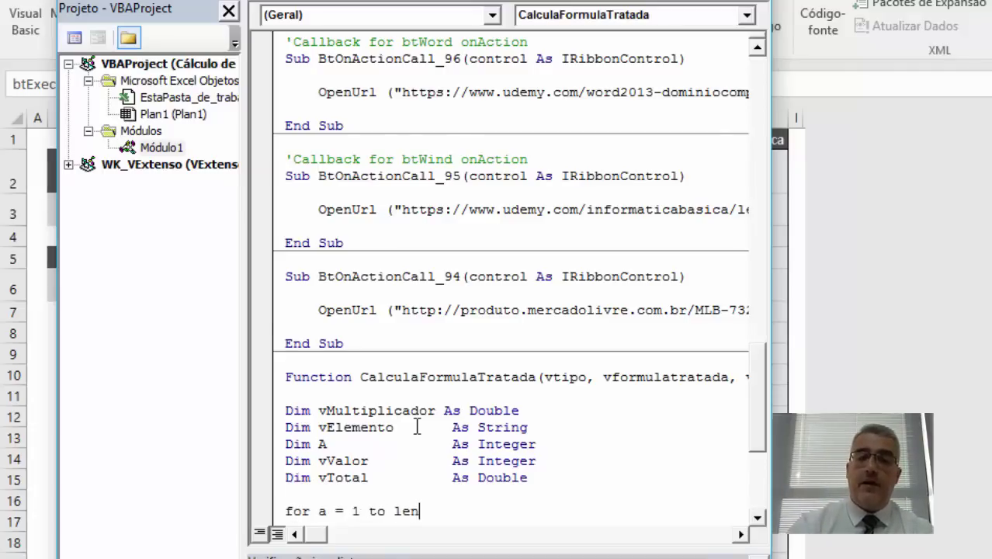
text((vform)
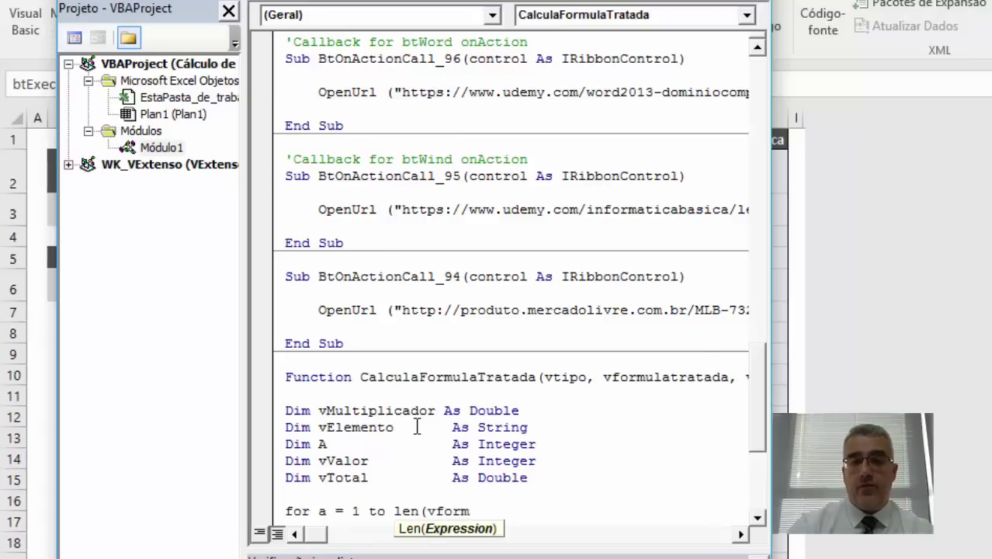
text(ul)
text(atratada))
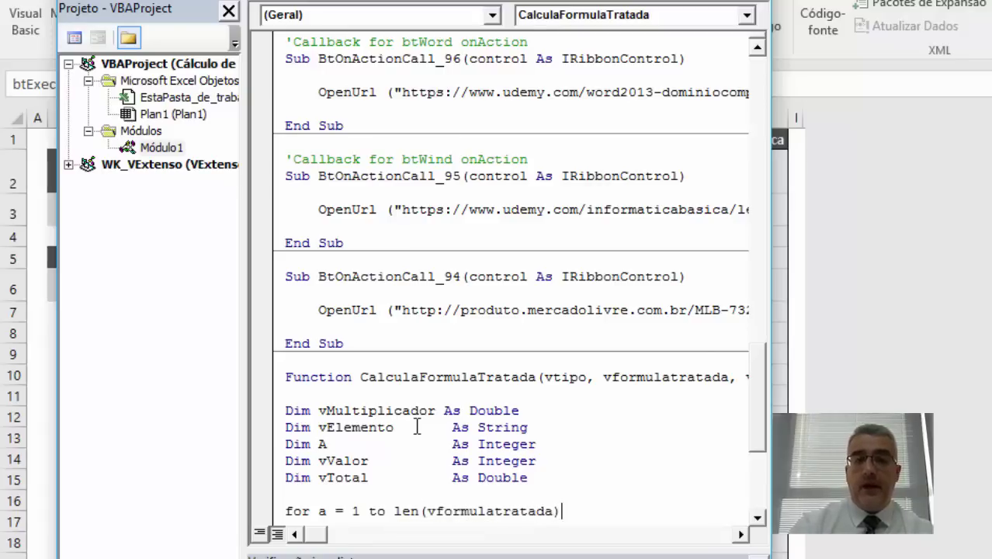
key(Return)
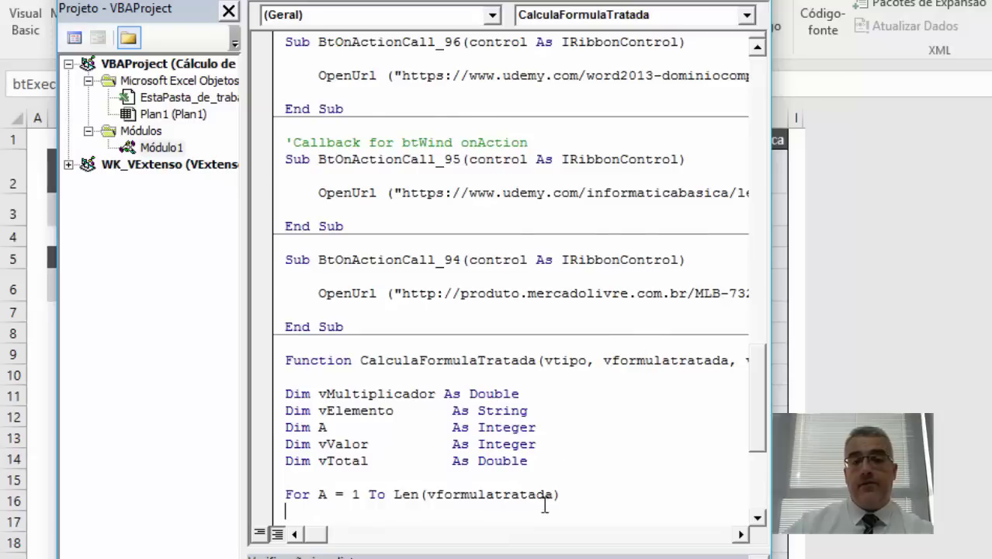
scroll(475, 412, down, 2)
key(Return)
key(Return)
key(Return)
text(ne)
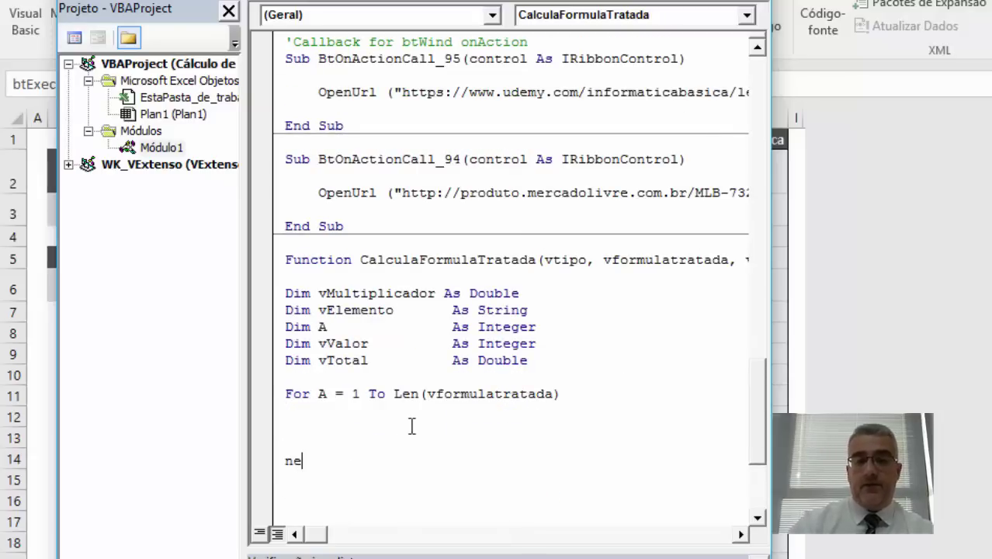
text(xt)
key(BackSpace)
key(BackSpace)
key(BackSpace)
text(xt A)
key(Up)
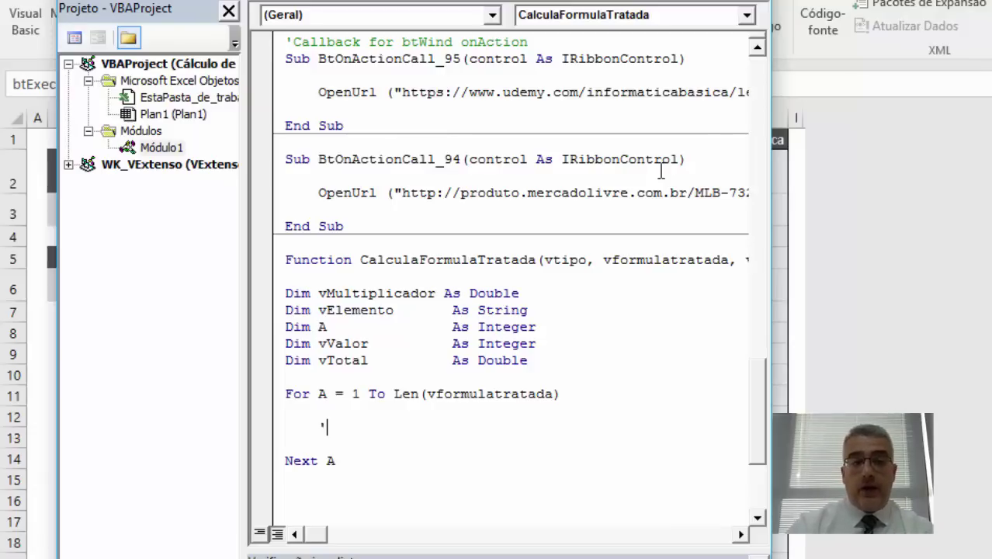
Add comments 'Pesquisa o elemento e calculo o valor do elemento' and 'Checa se é um elemento com duas letras'
text(Pe)
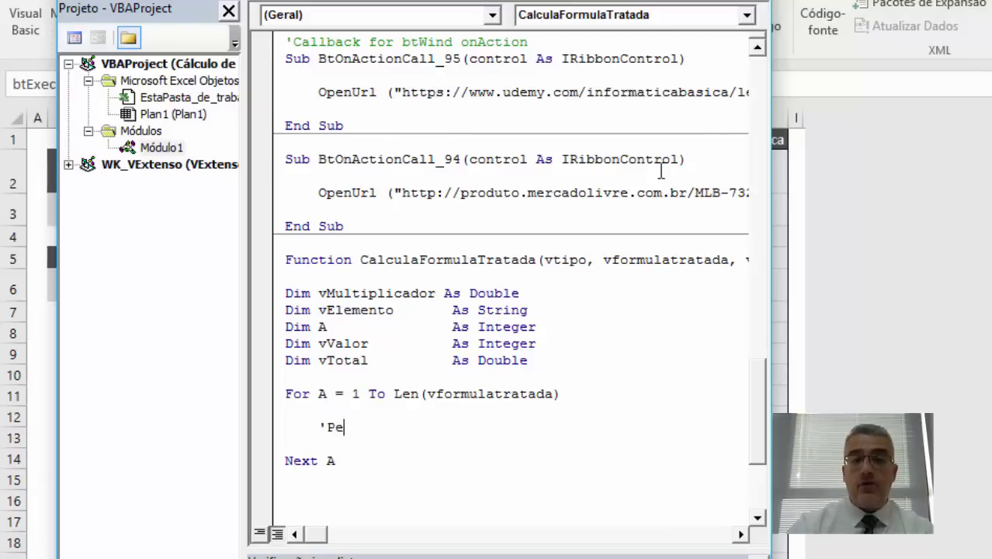
text(squis)
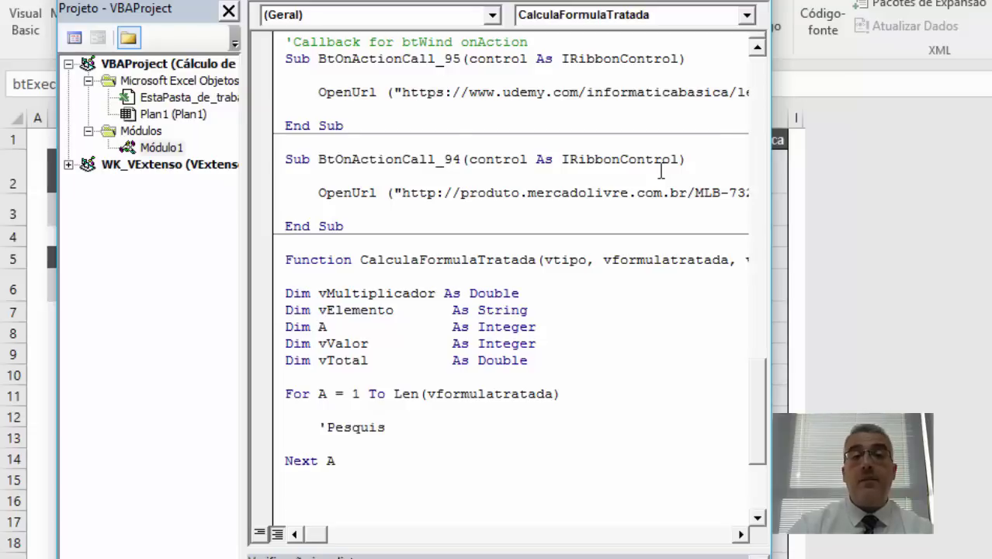
text(a o elemento )
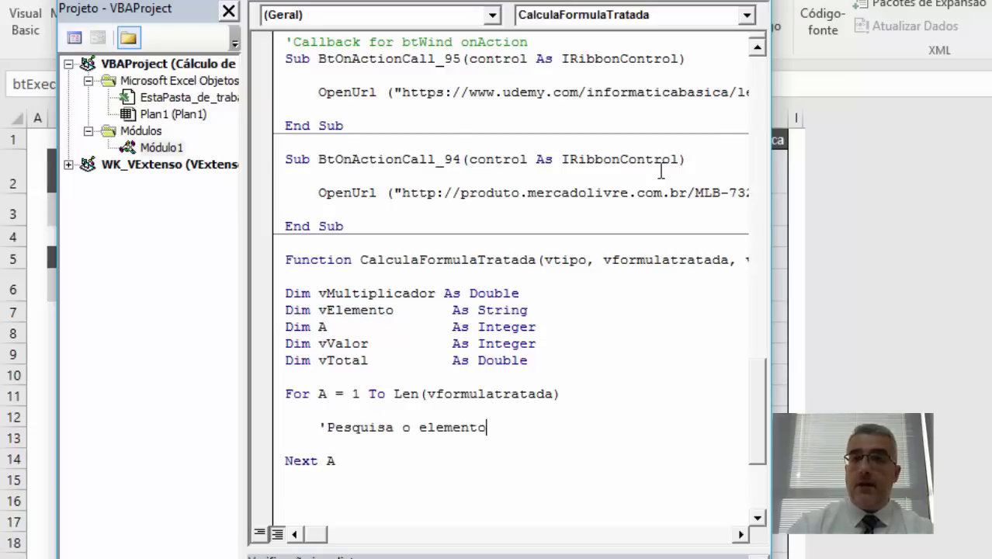
text(e calculo o v)
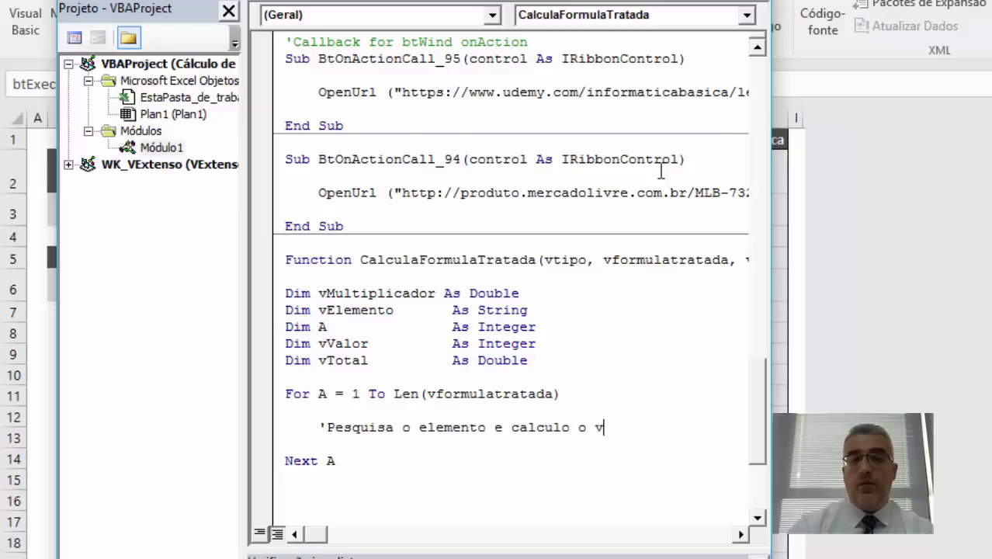
text(alor do elemento)
key(Return)
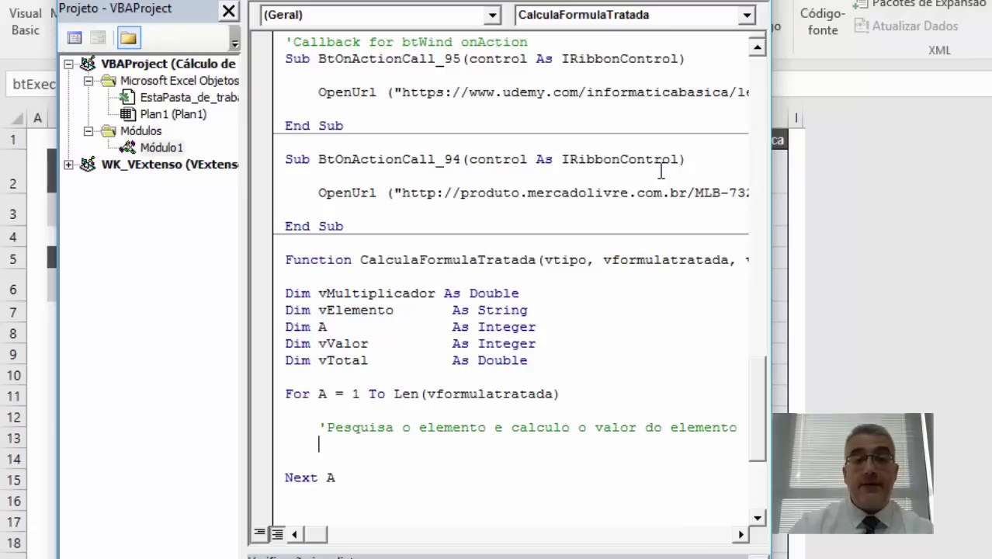
text('Checa )
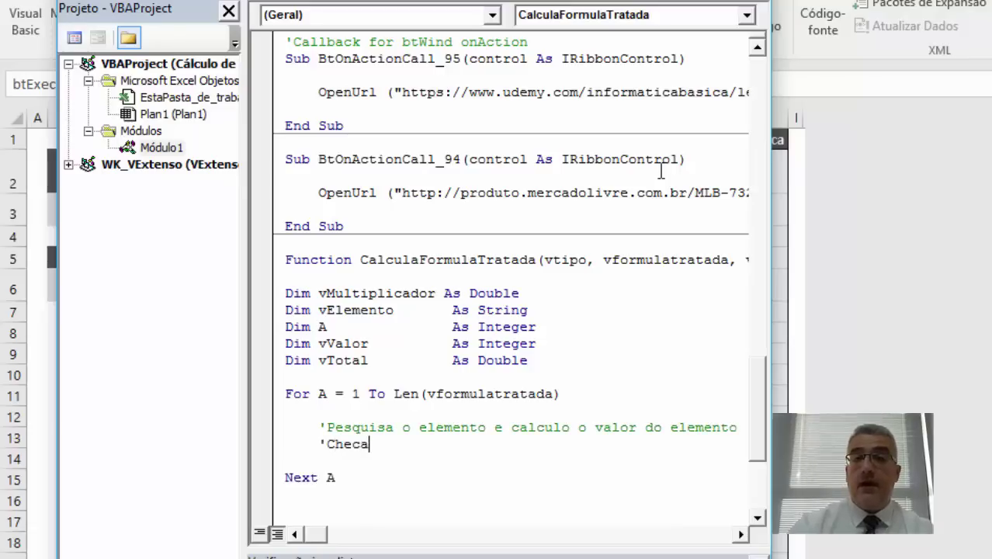
text(se é um el)
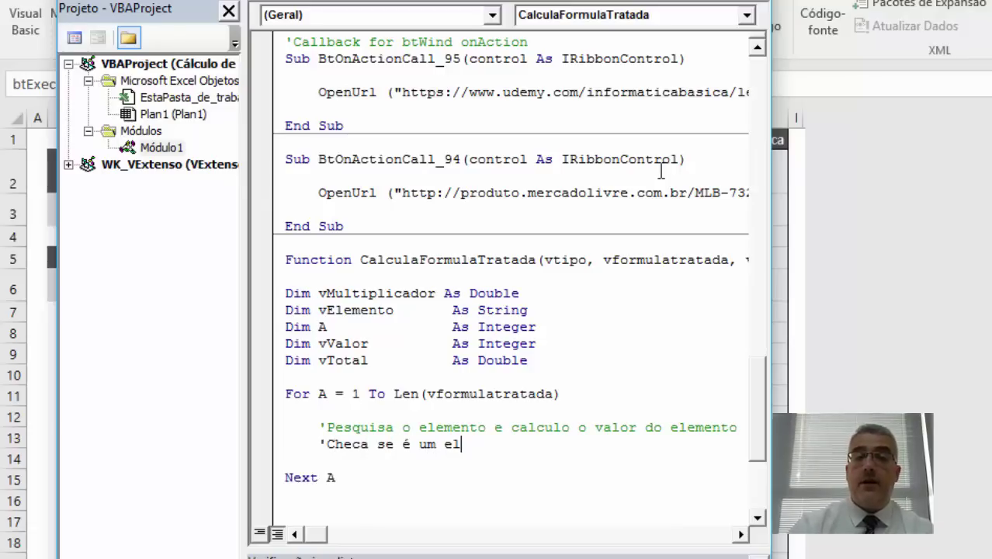
text(emento com du)
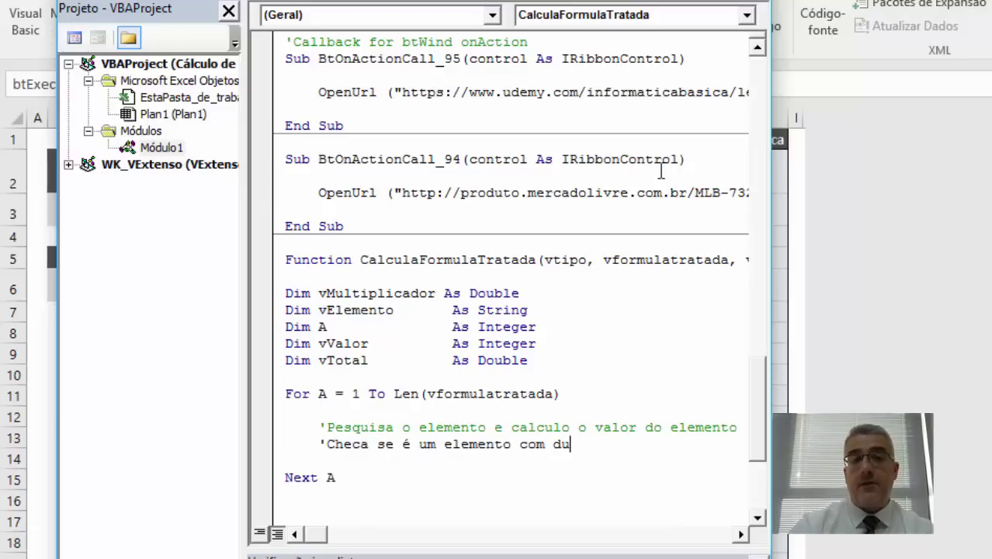
text(as letras)
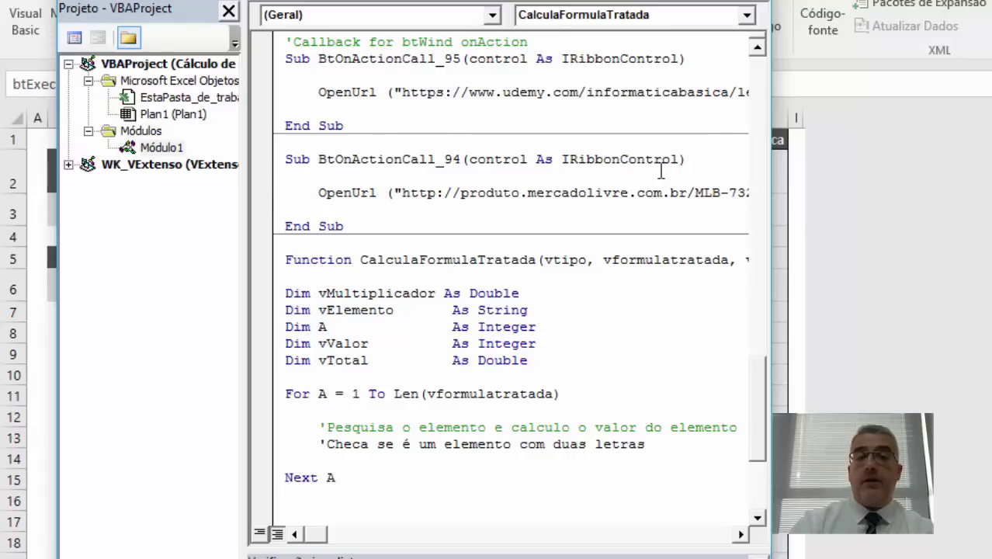
key(Return)
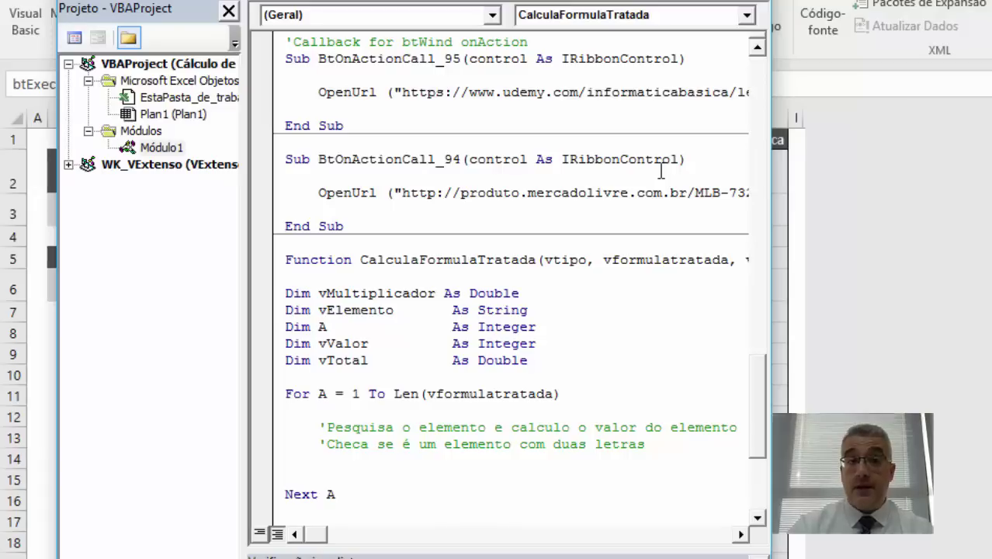
Add example comments LM + LM = 1 letra, LM L2 letras and M + Num = 1 letra
text(')
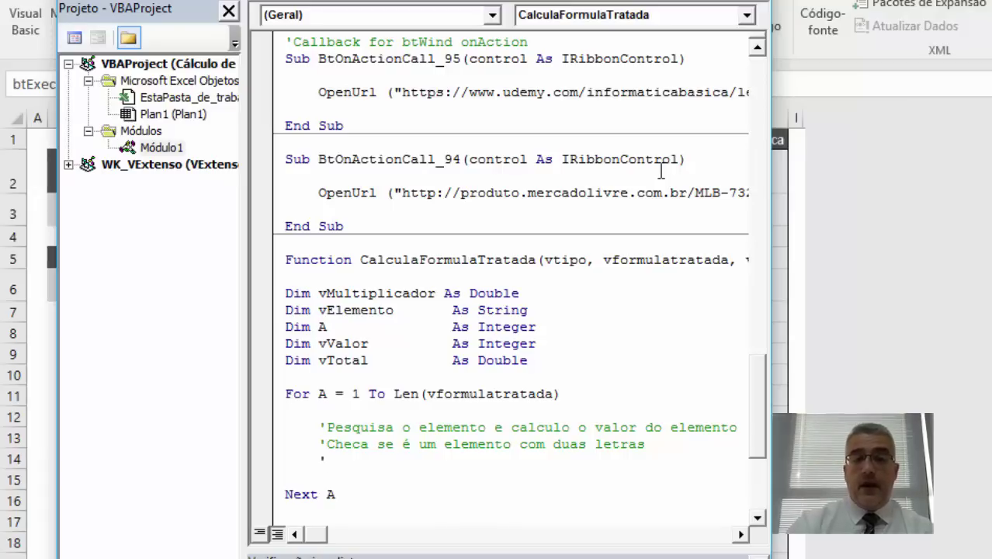
text(LM + LM )
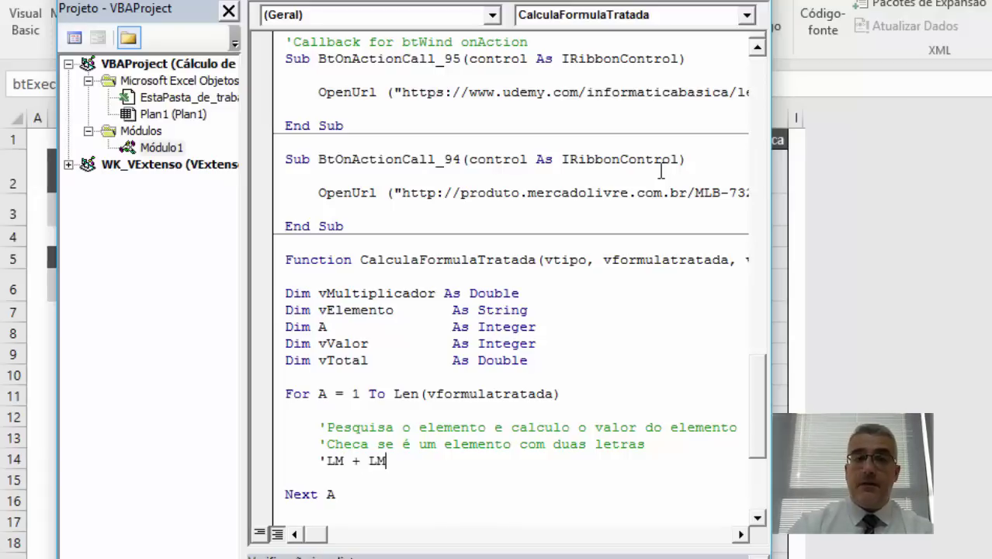
text(= 1 )
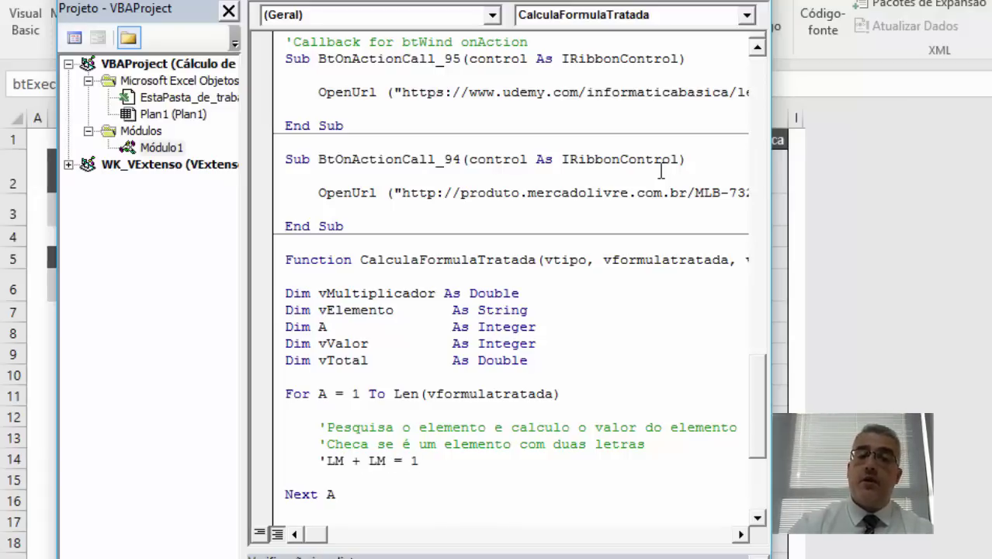
text(letra)
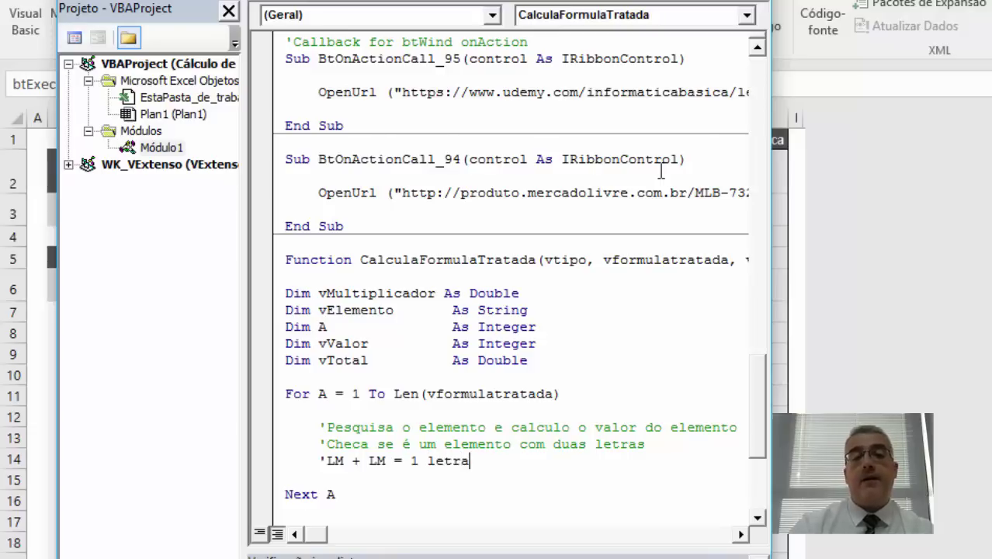
key(Return)
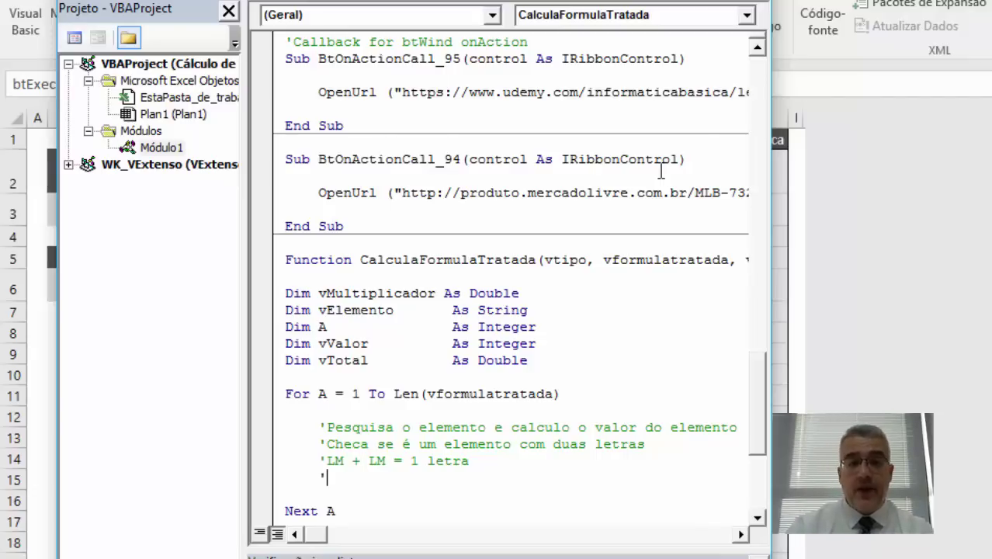
text(m)
key(BackSpace)
key(BackSpace)
text(LM =)
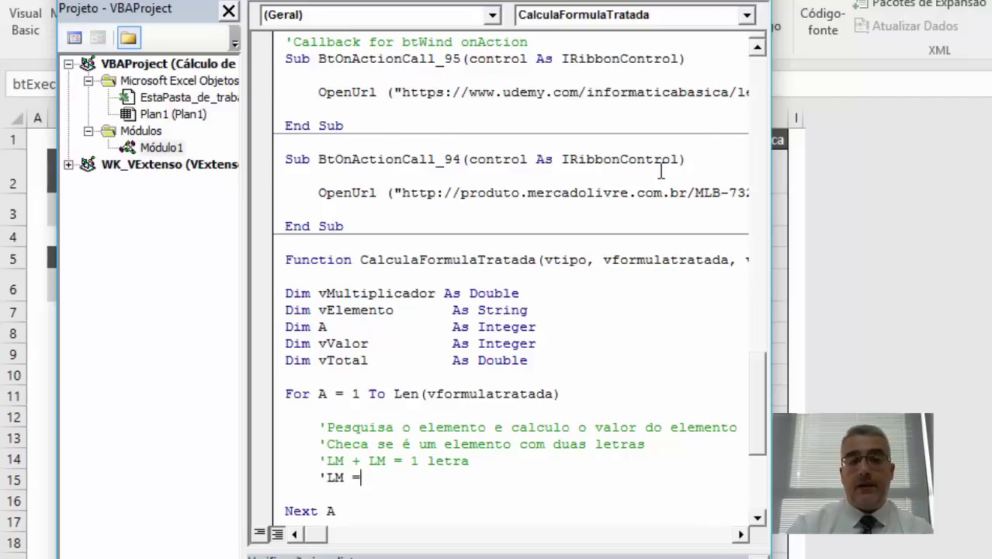
text(+ Lm )
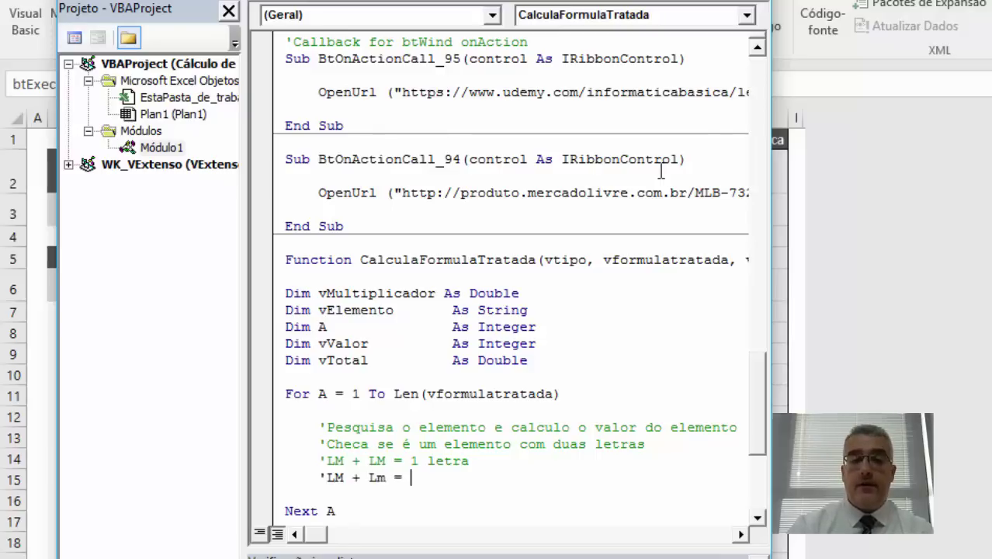
text(2 LETRA)
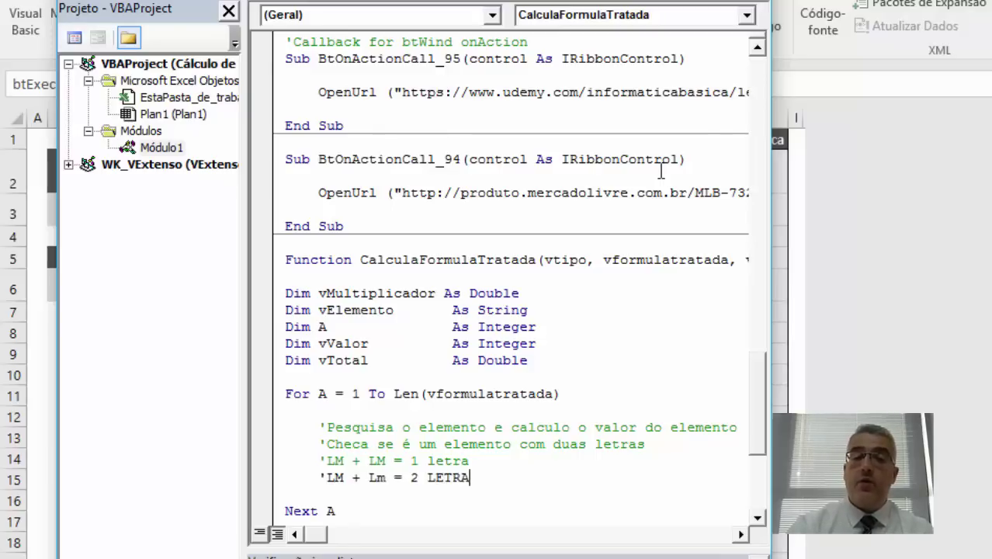
key(BackSpace)
key(BackSpace)
key(BackSpace)
key(BackSpace)
key(BackSpace)
text(letras)
key(Return)
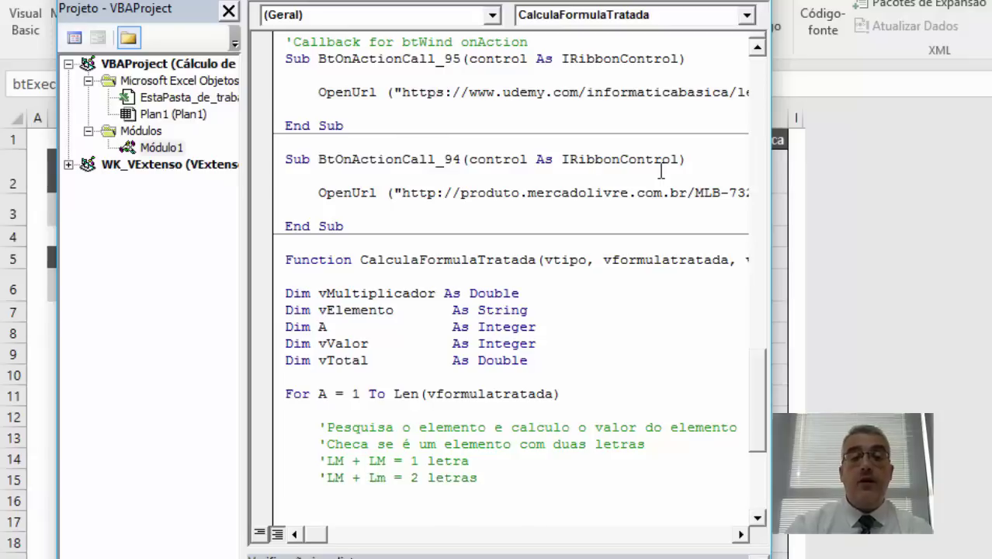
text(')
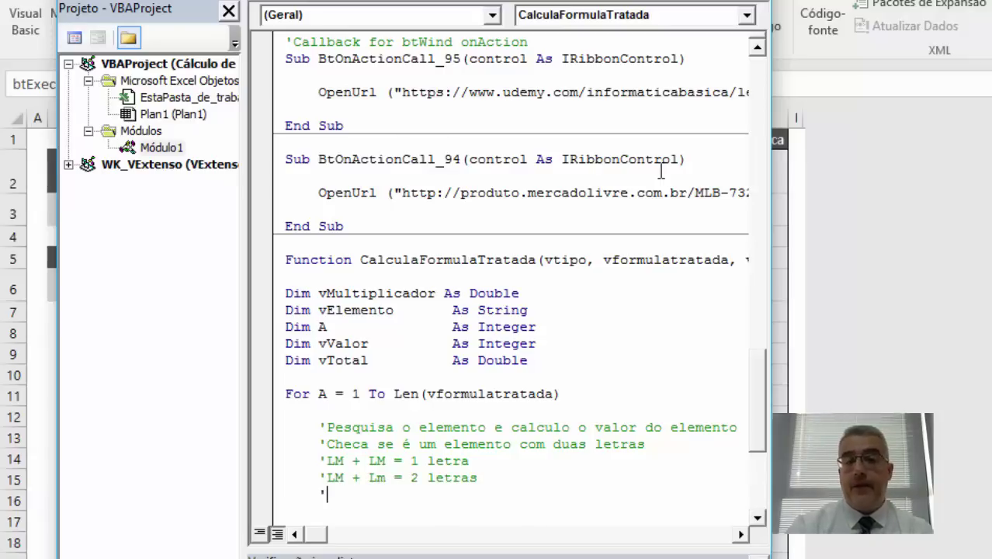
text(M + N)
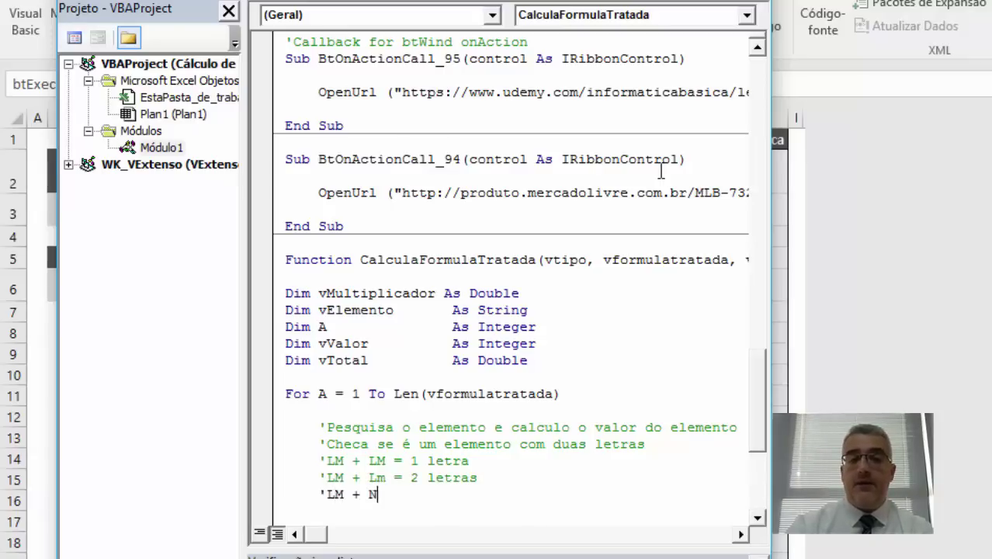
text(um = 1 )
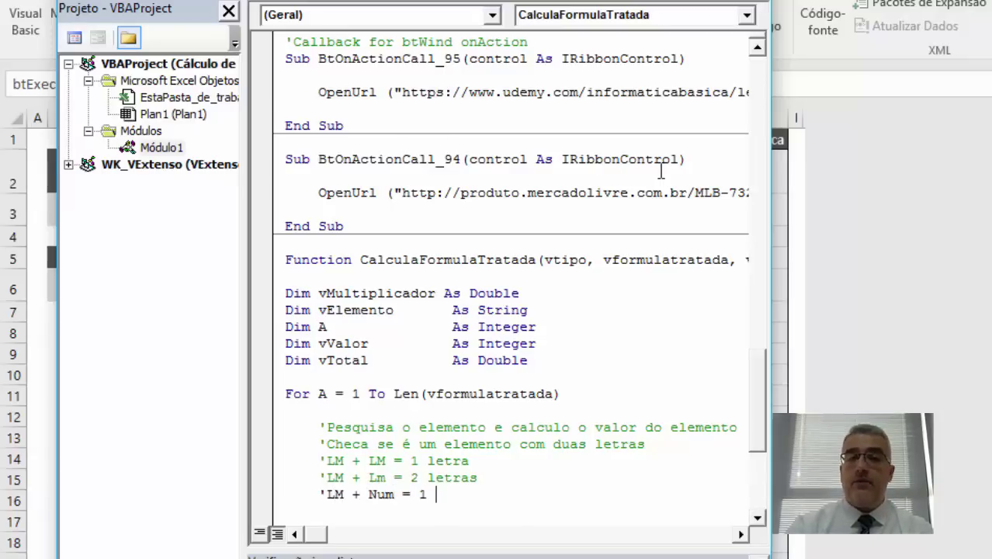
text(letra)
key(Return)
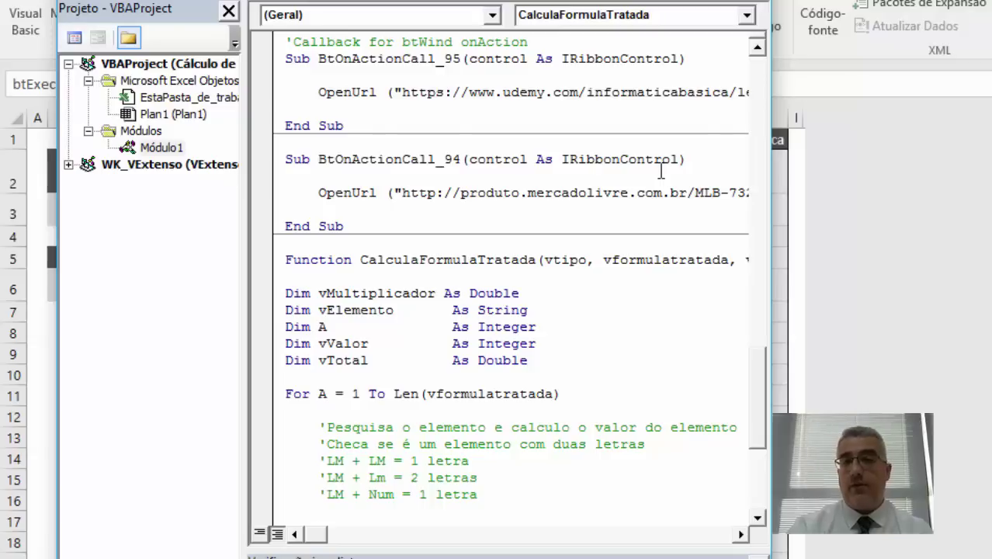
Add a comment line of about 40 dashes with two blank lines below it
scroll(660, 171, down, 1)
text(')
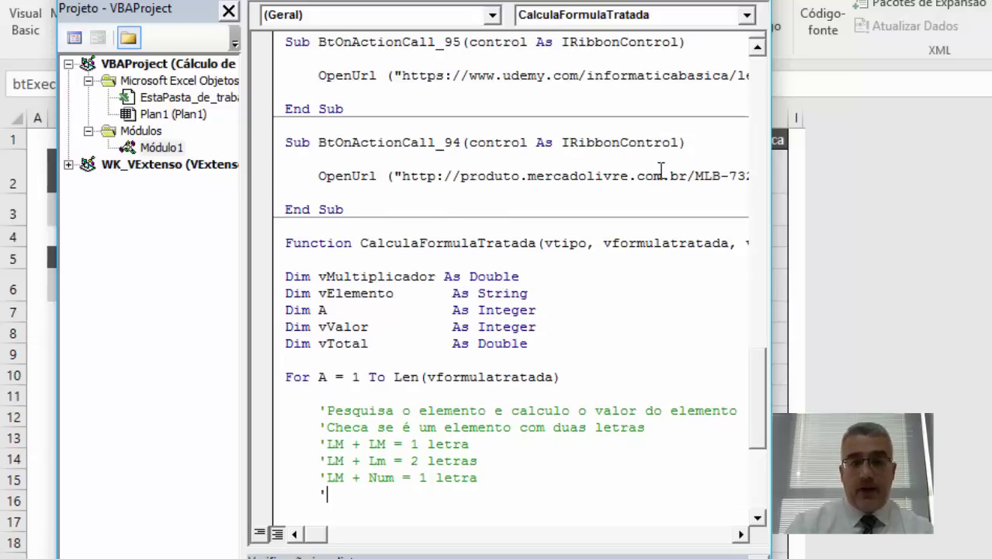
text(LM + LM =)
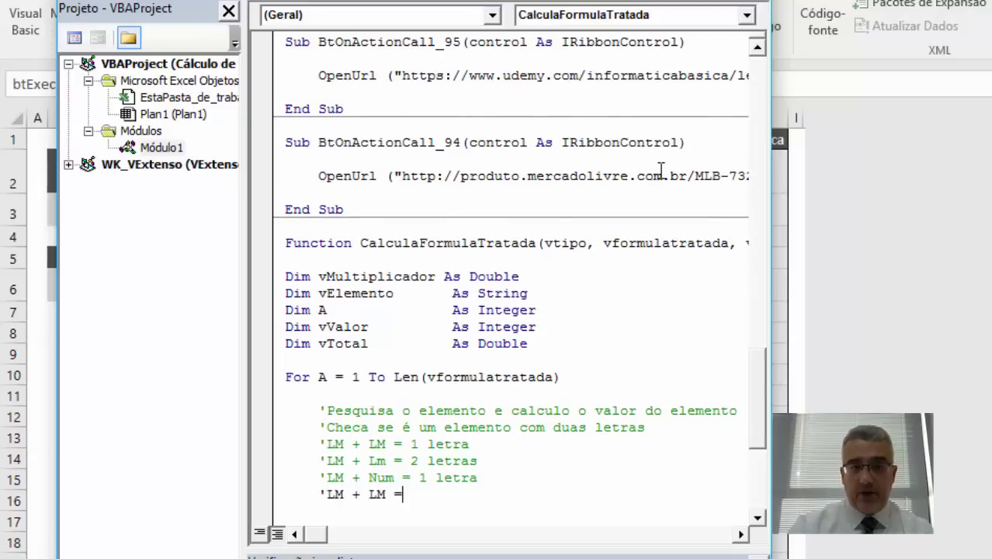
key(BackSpace)
key(BackSpace)
key(BackSpace)
key(BackSpace)
key(BackSpace)
key(BackSpace)
key(BackSpace)
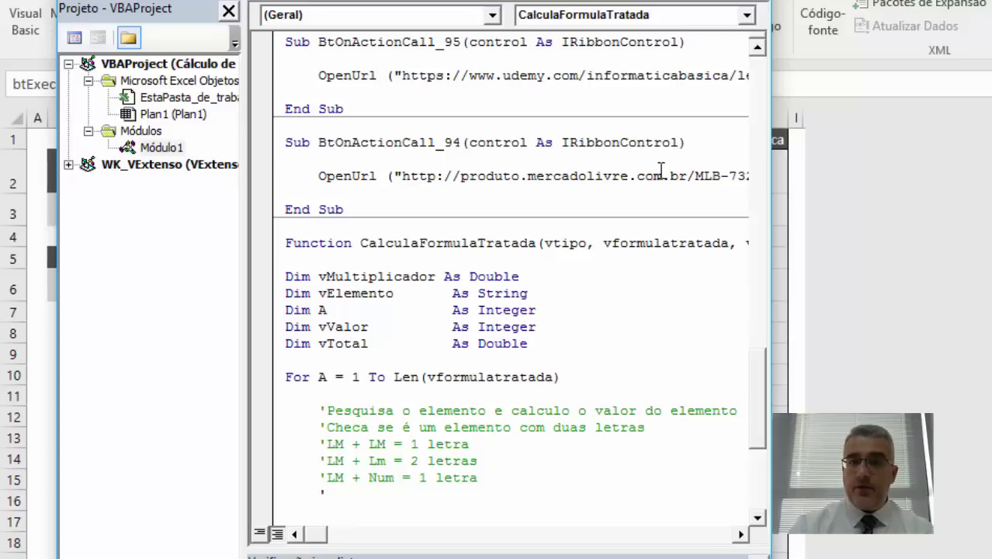
key(BackSpace)
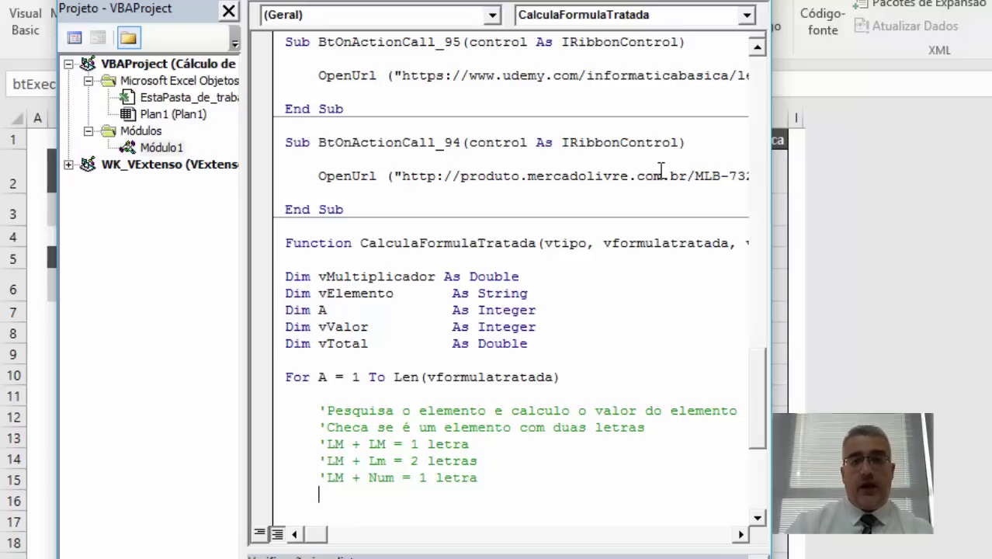
text('----------)
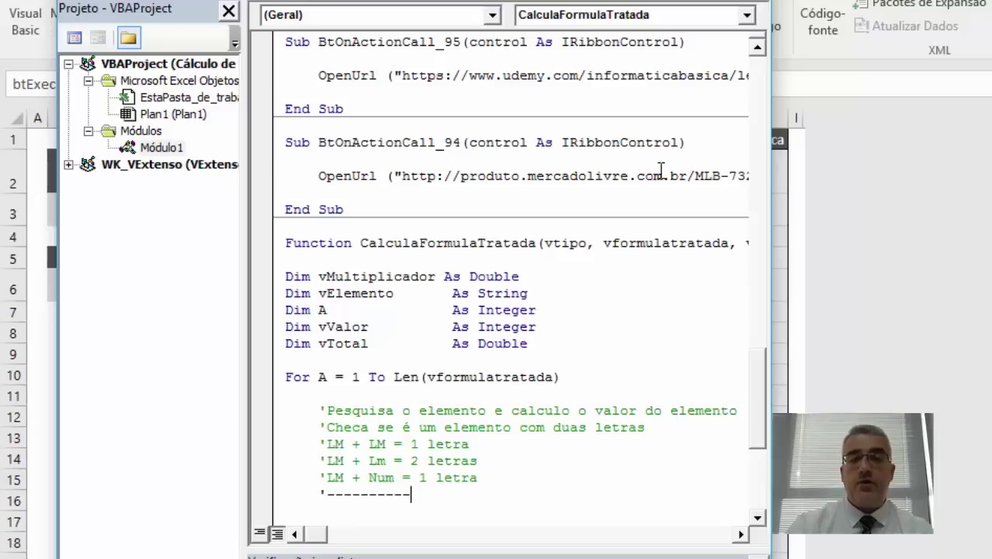
text(------------------------------)
key(Return)
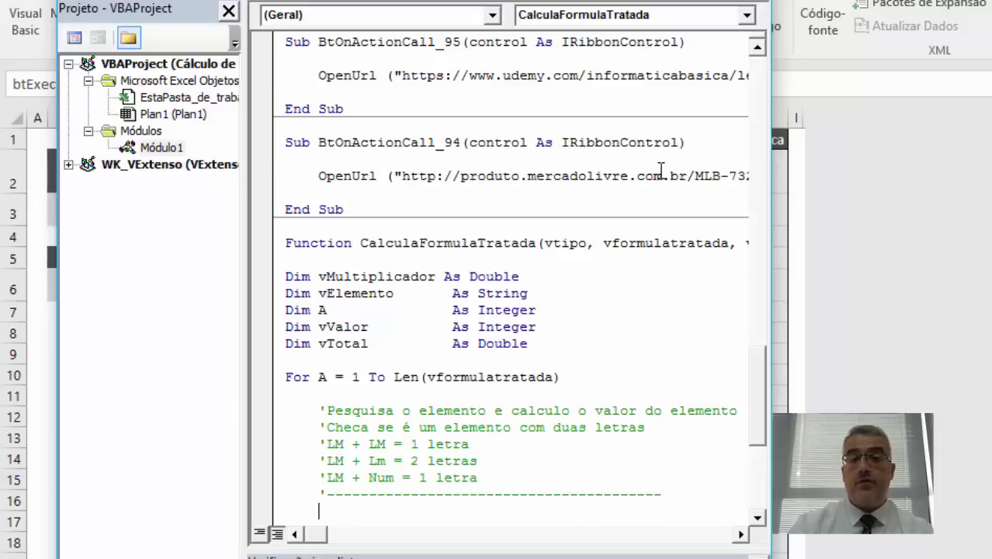
key(Return)
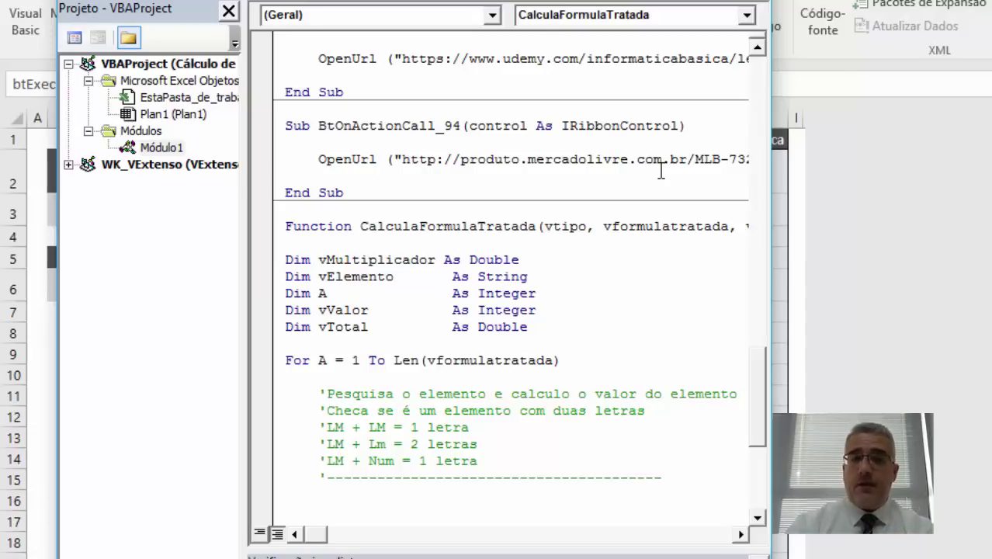
Start the If ( condition with InStr(1, "ABCDEFGHIJKLMNOPQRSTUVXW, dismissing the compile error
text(if ()
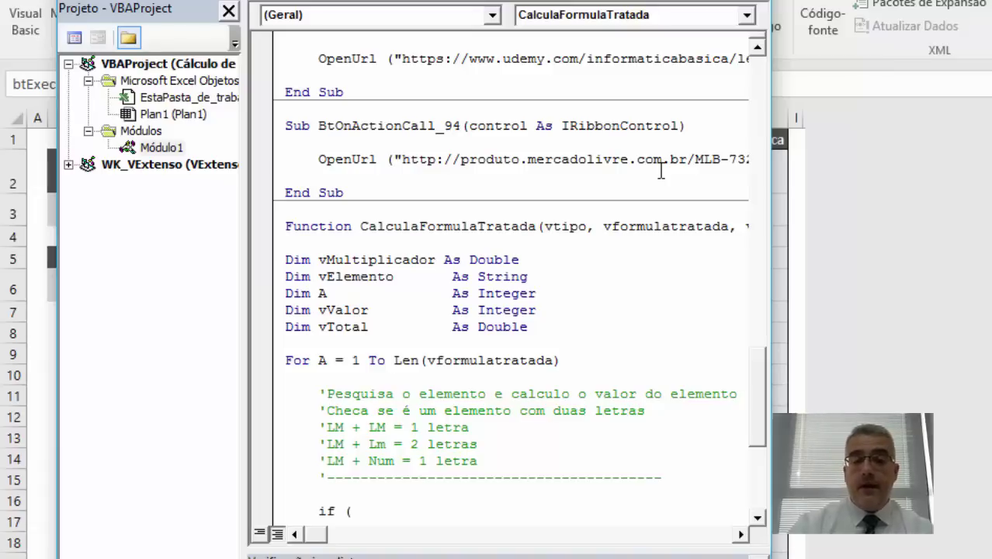
key(Return)
key(Return)
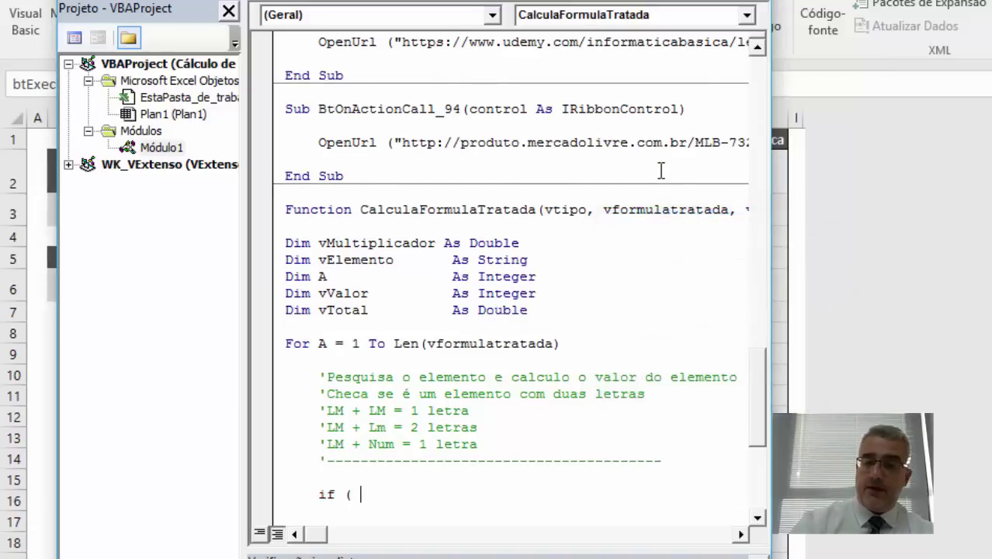
text(_)
key(Return)
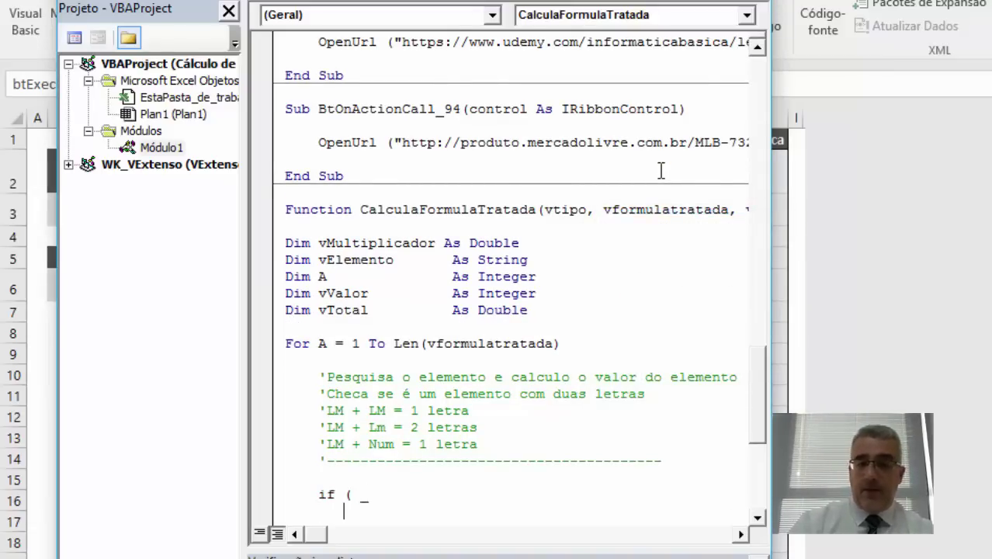
text(()
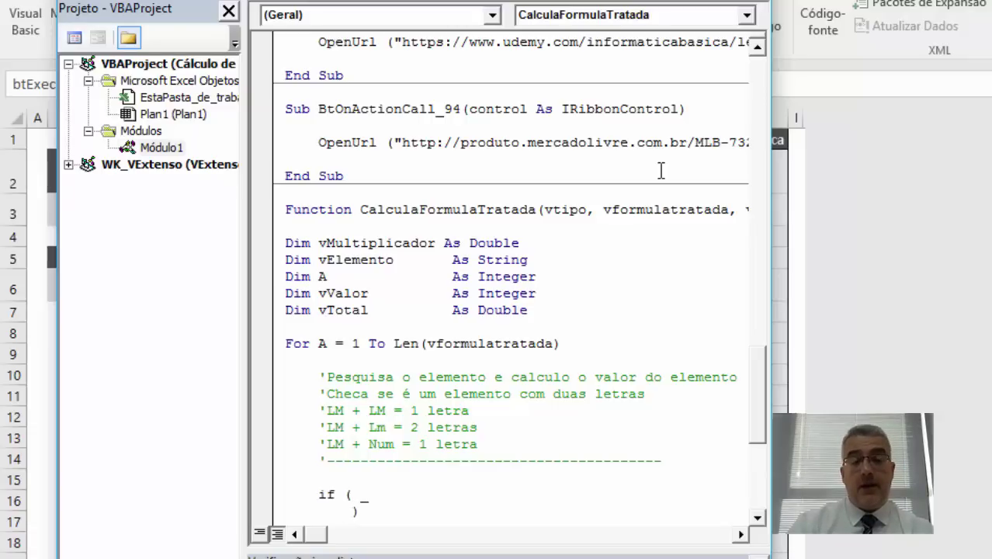
text(instr)
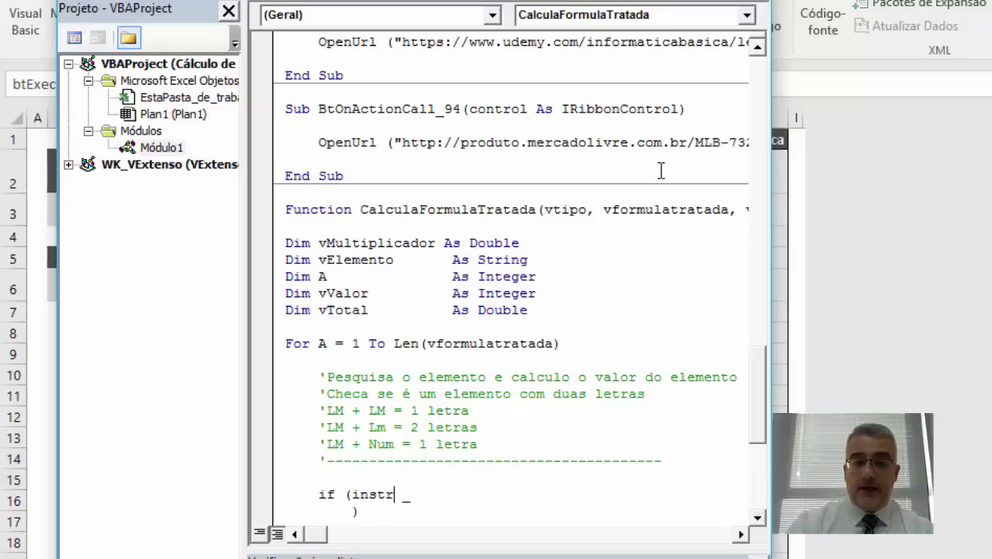
text((1)
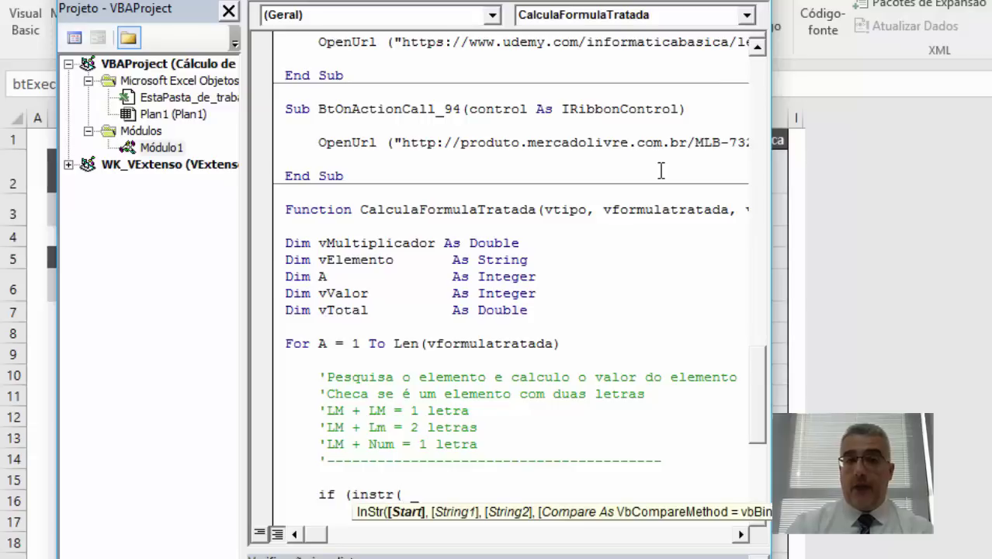
text(, )
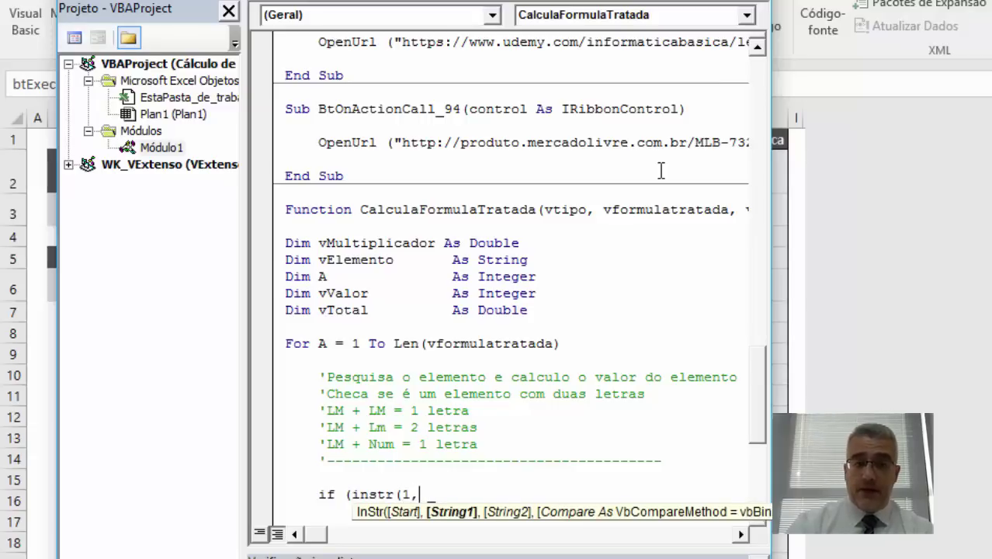
text(" )
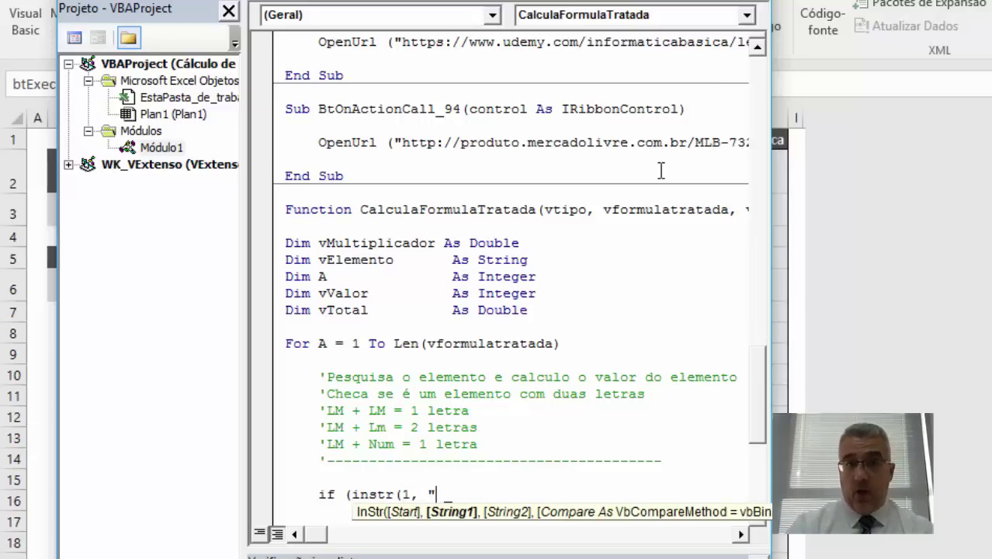
text(ABC)
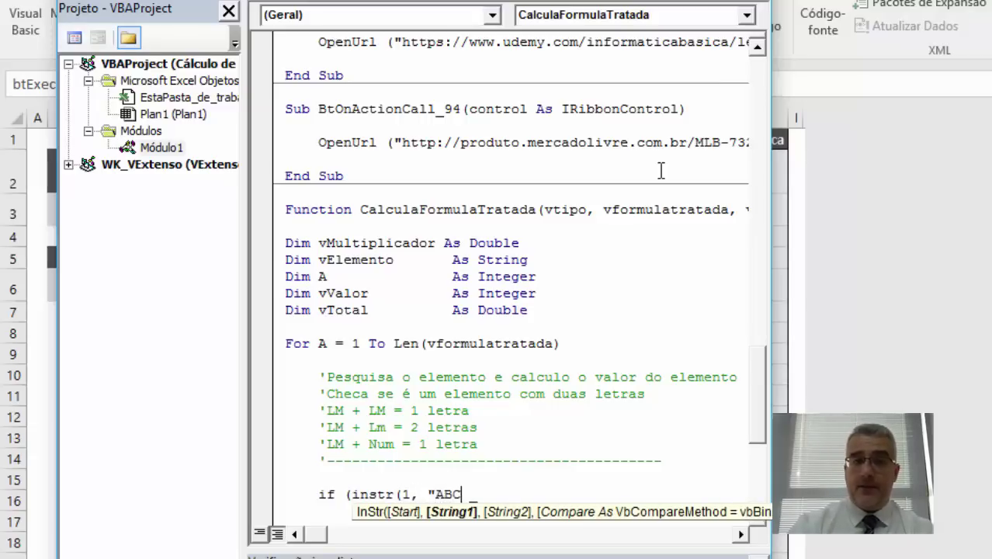
text(DEFG)
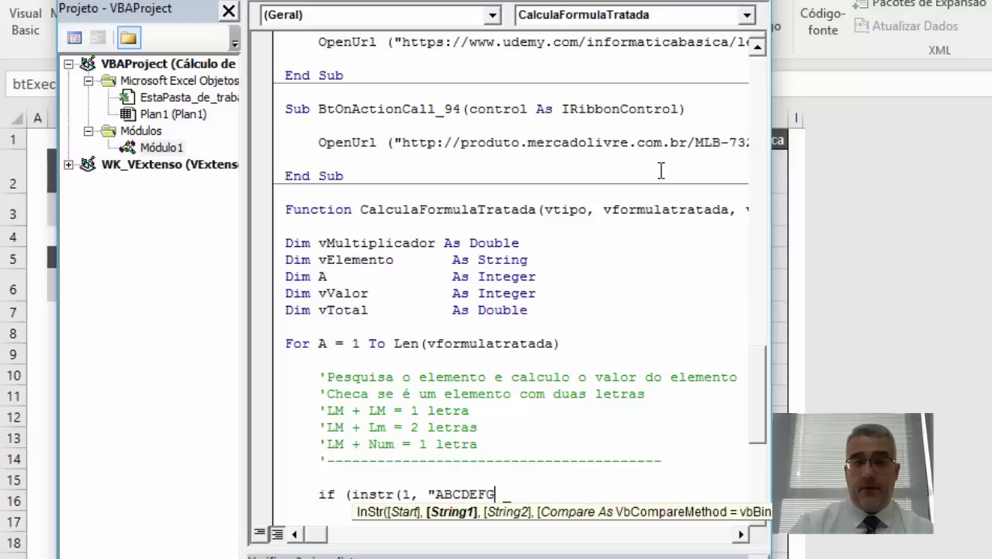
text(HIJKLMO)
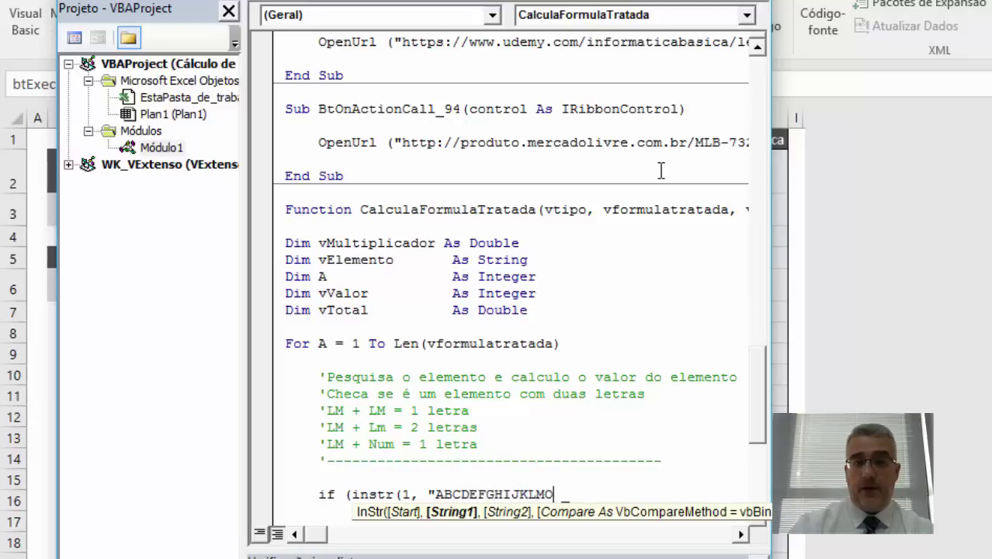
text(N)
key(BackSpace)
key(BackSpace)
text(NO)
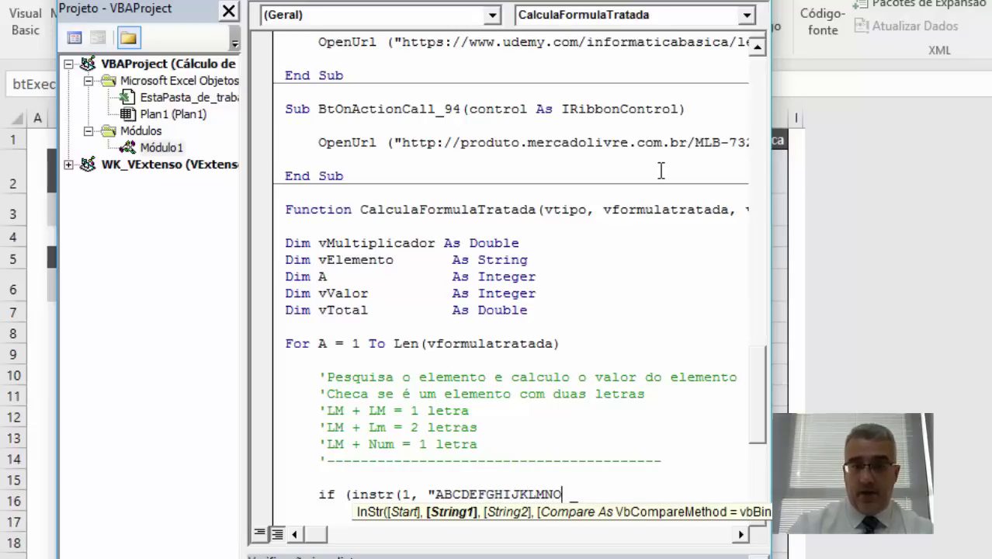
text(PQRST)
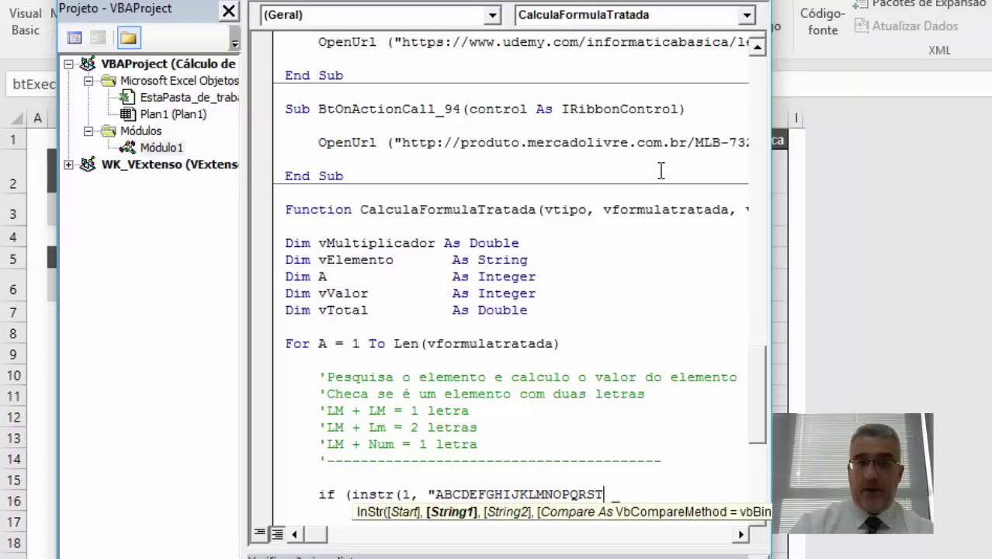
text(UVXW)
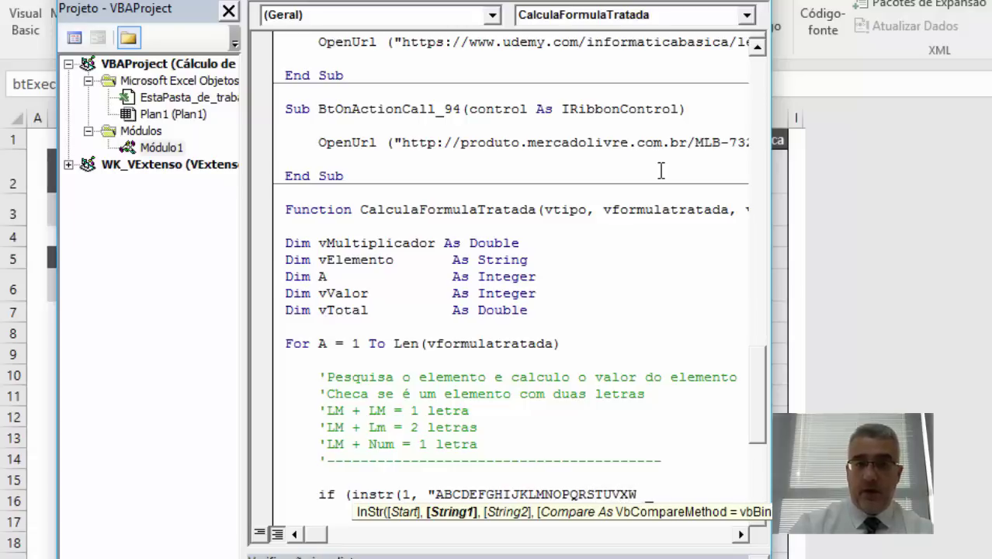
Finish the string as "ABCDEFGHIJKLMNOPQRSTUVXWYZ", add MID$(, and put a closing ) below
key(Return)
key(Return)
key(Tab)
text())
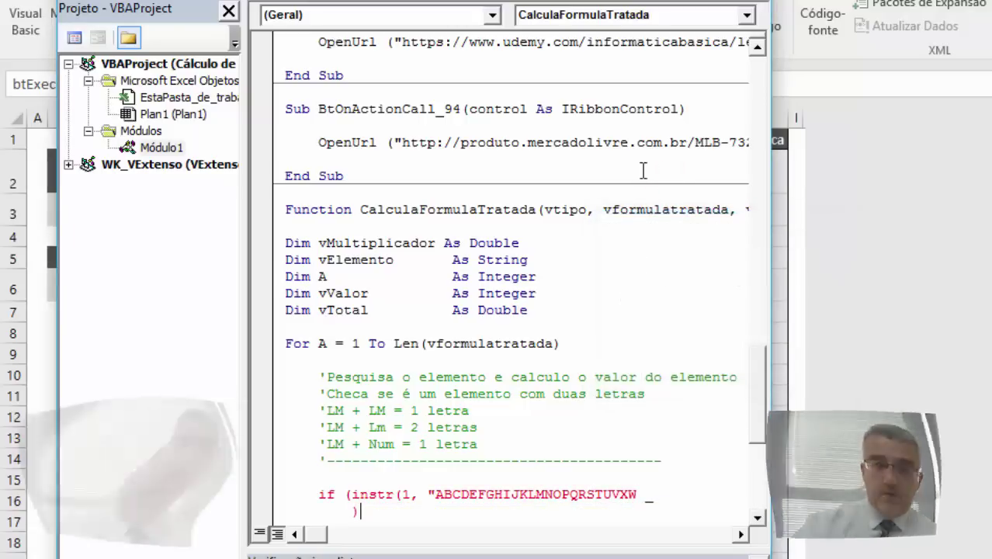
click(636, 494)
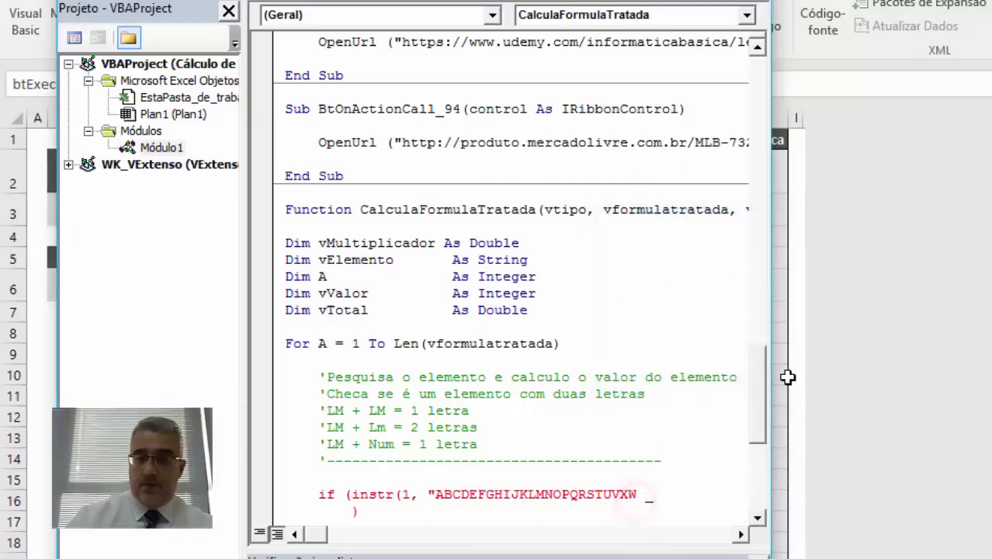
text(YZ)
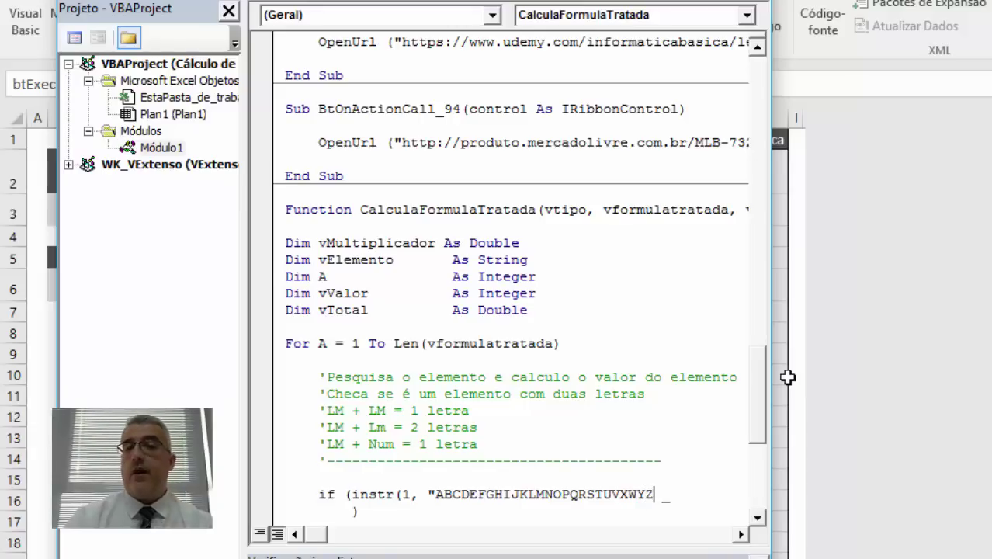
text(")
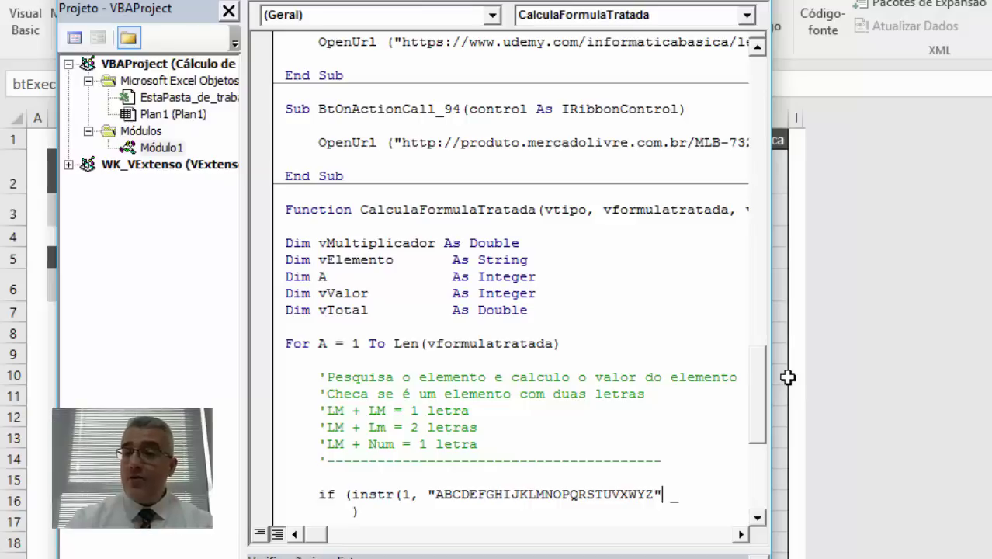
text(, M)
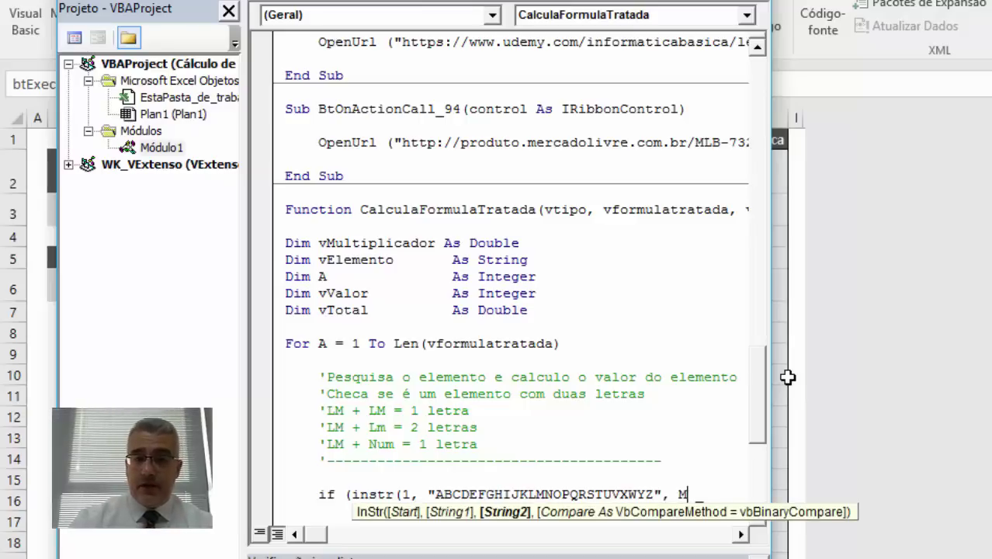
key(BackSpace)
text(MID)
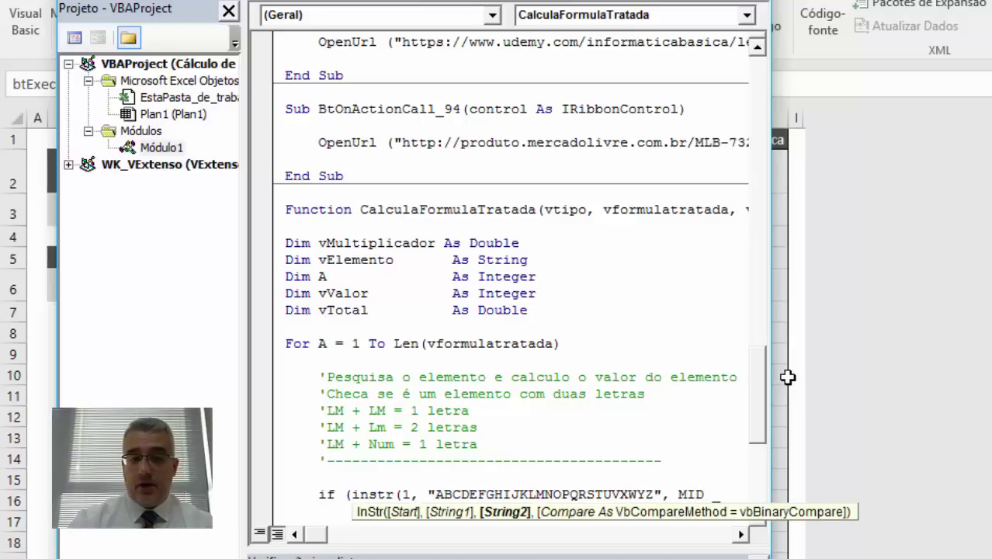
text($()
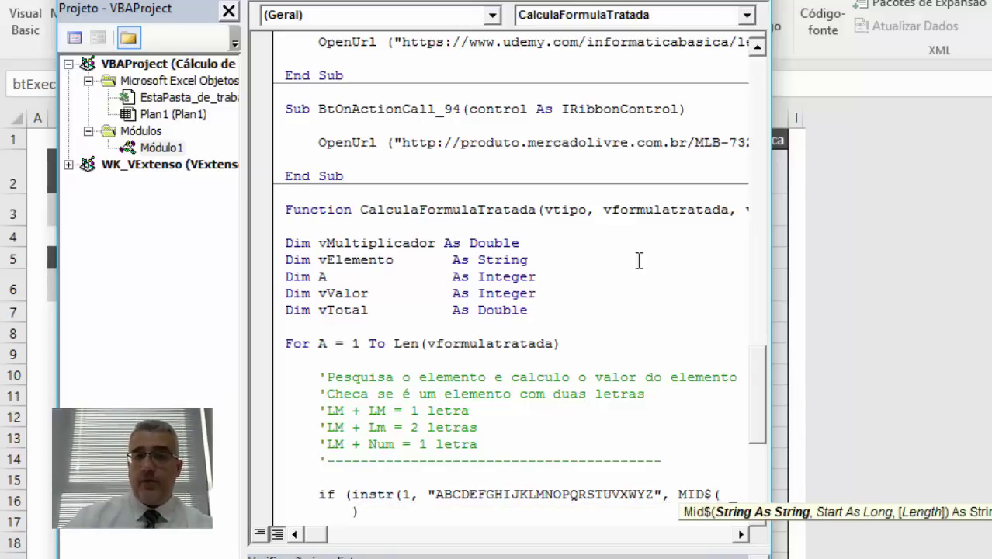
Widen the code window, complete MID$(VFORMULATRATADA, A, 1)) and append > 0 AND
click(773, 164)
drag(773, 164, 872, 164)
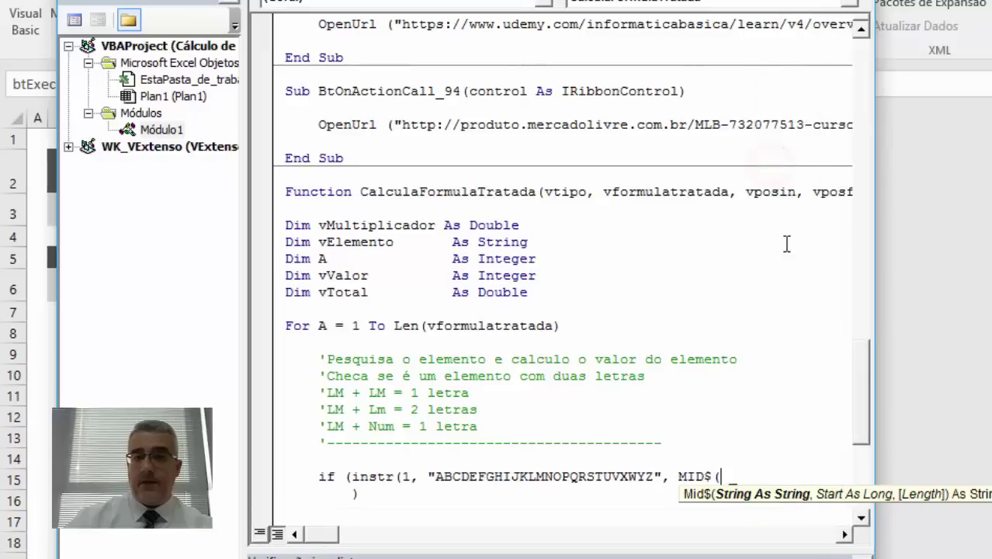
text(V)
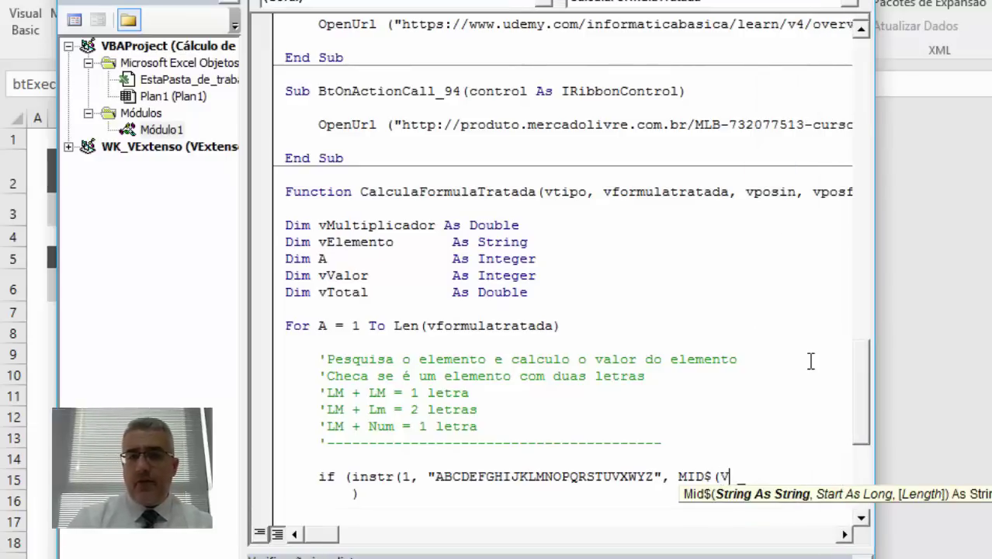
text(FORMULA)
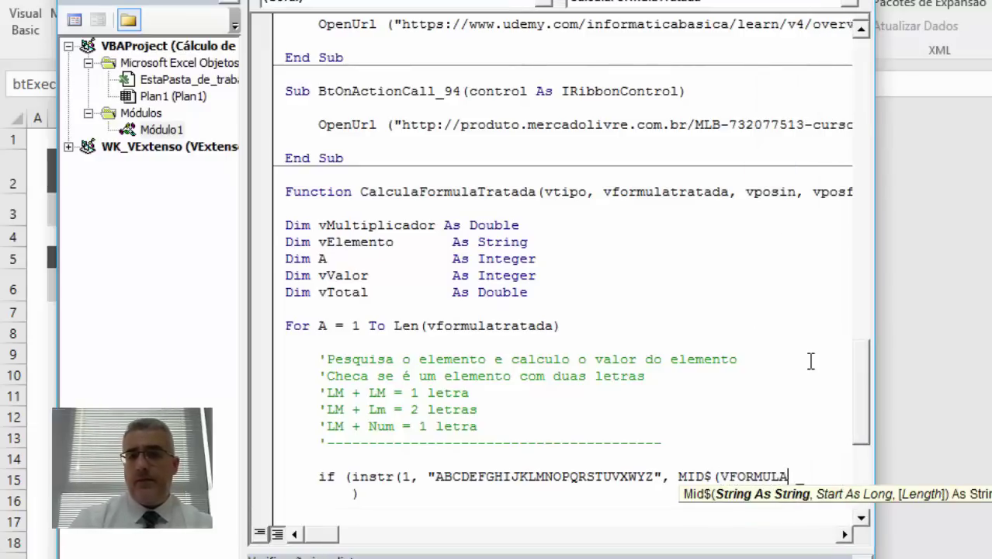
text(TRATADA, A)
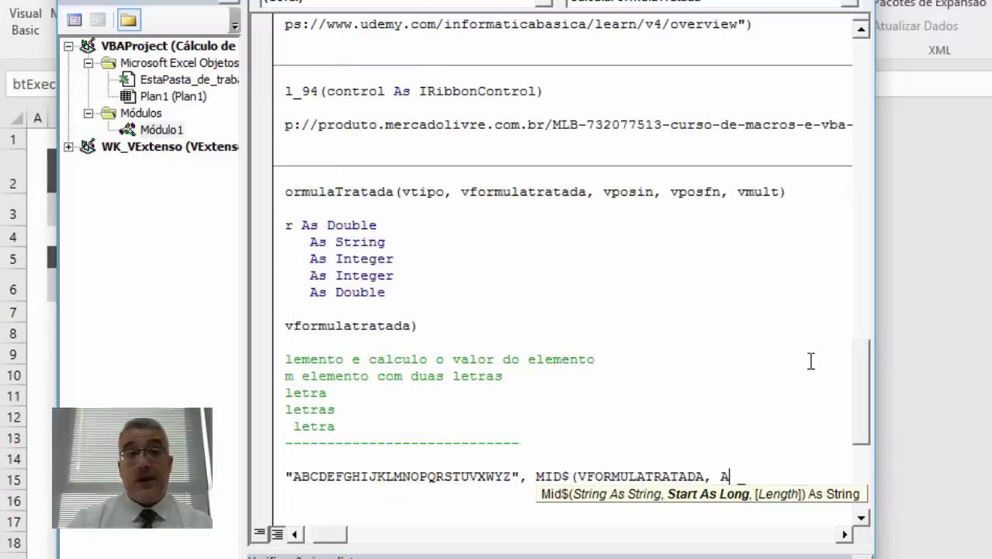
text(, 1)
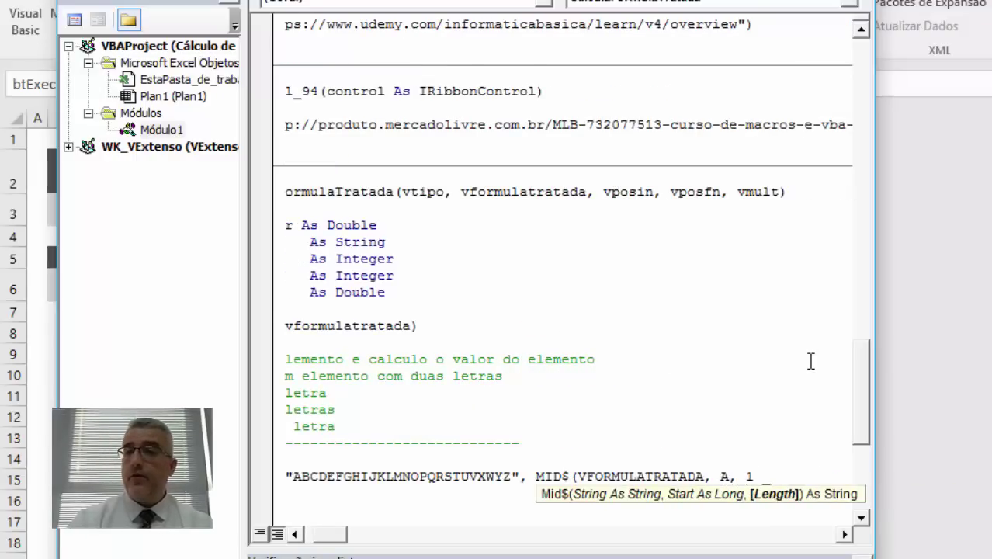
text()))
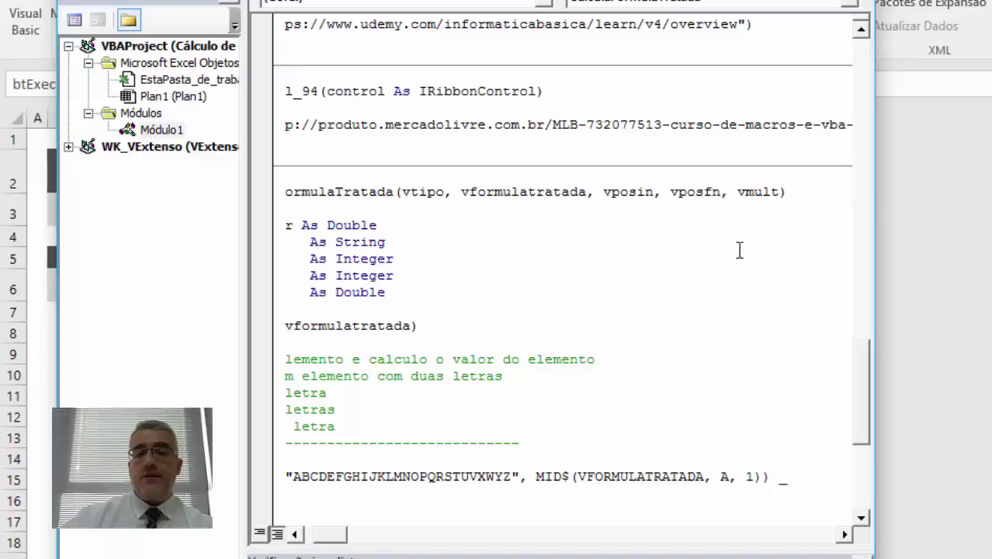
double_click(658, 476)
double_click(724, 475)
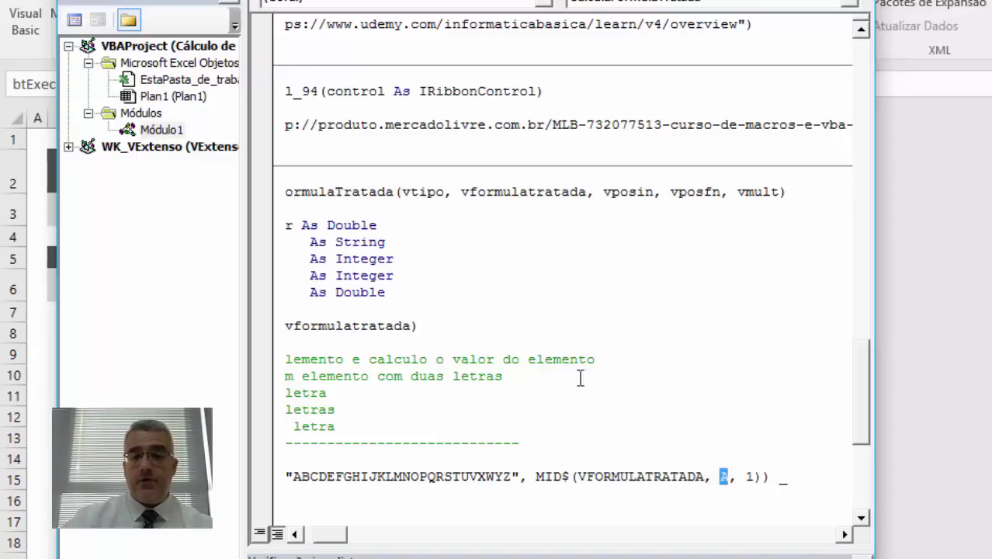
click(767, 477)
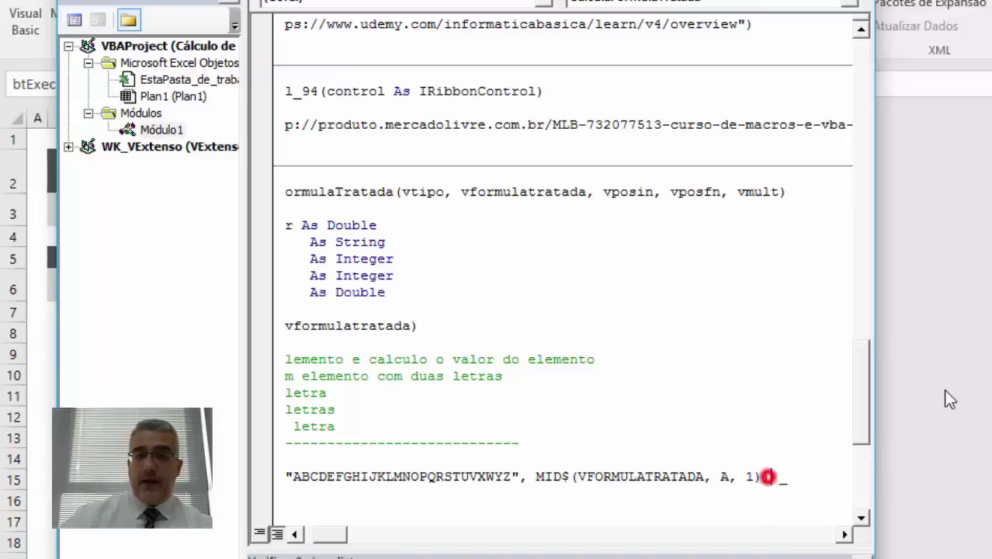
text()> 0)
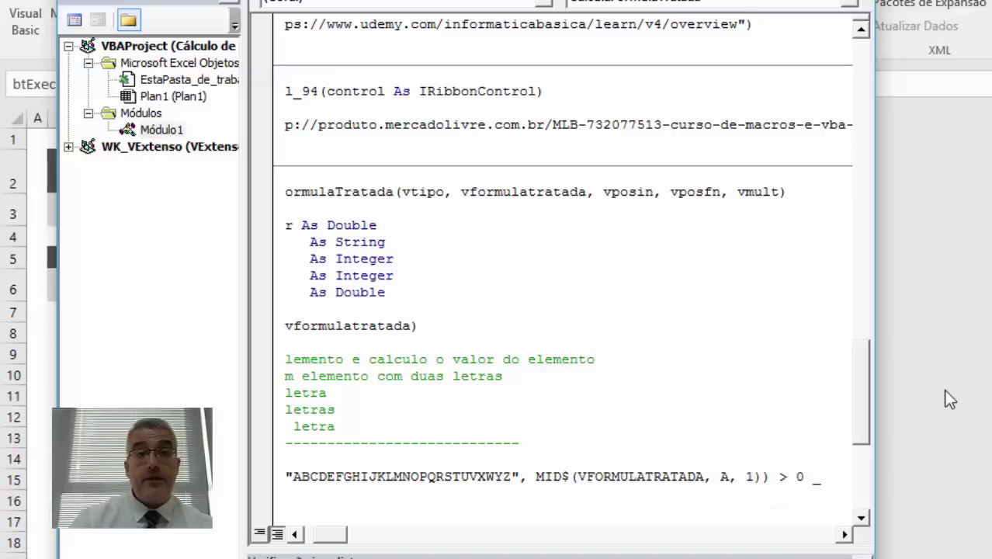
text( AND)
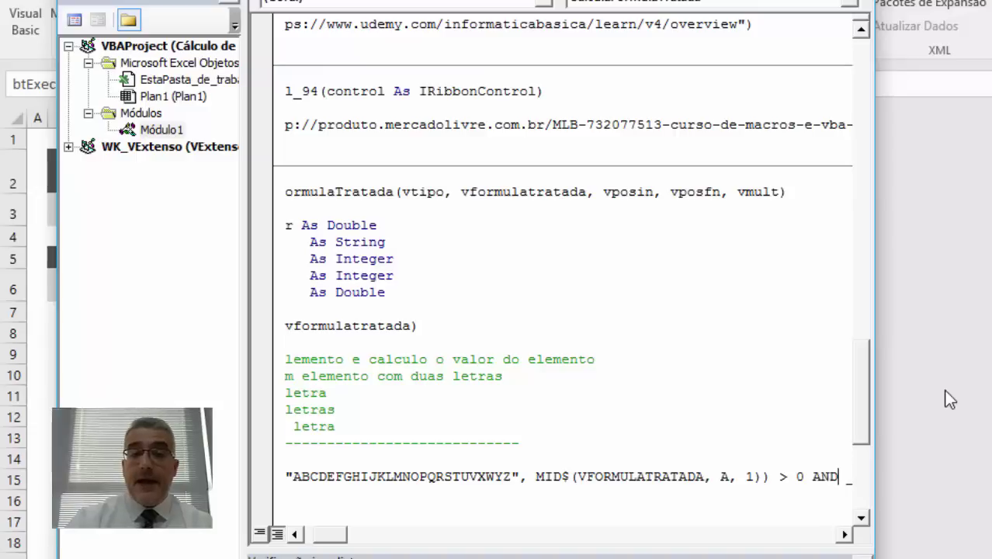
Add a second InStr test on a new line checking that Mid$(VFORMULATRATAD, A+1, 1) is an uppercase letter
key(Down)
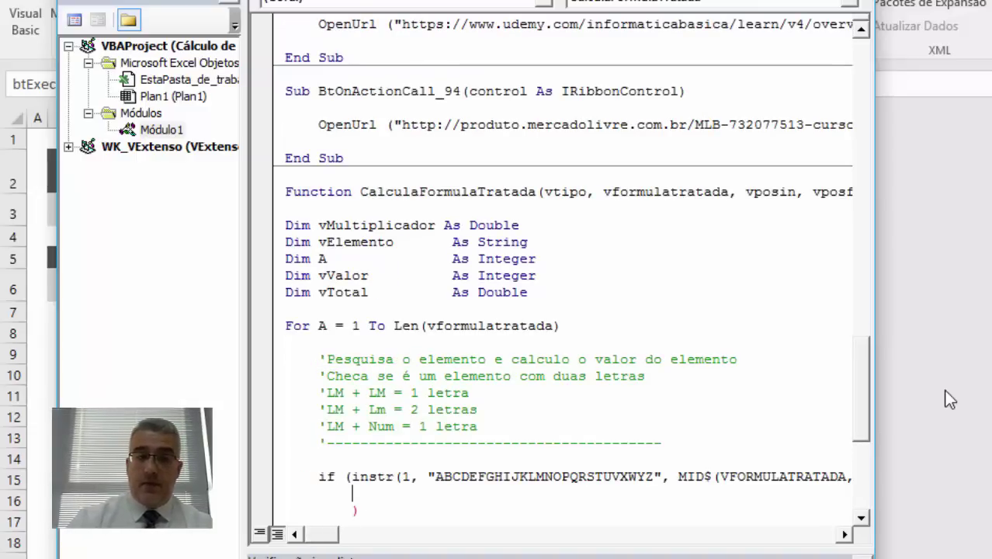
text(INS)
key(BackSpace)
key(BackSpace)
key(BackSpace)
text(instr(1)
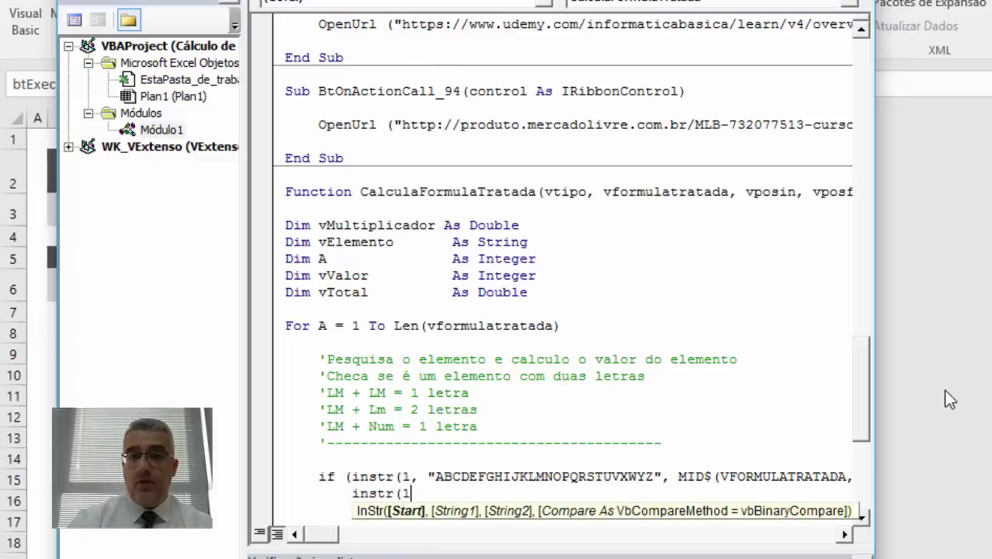
text(, "AB)
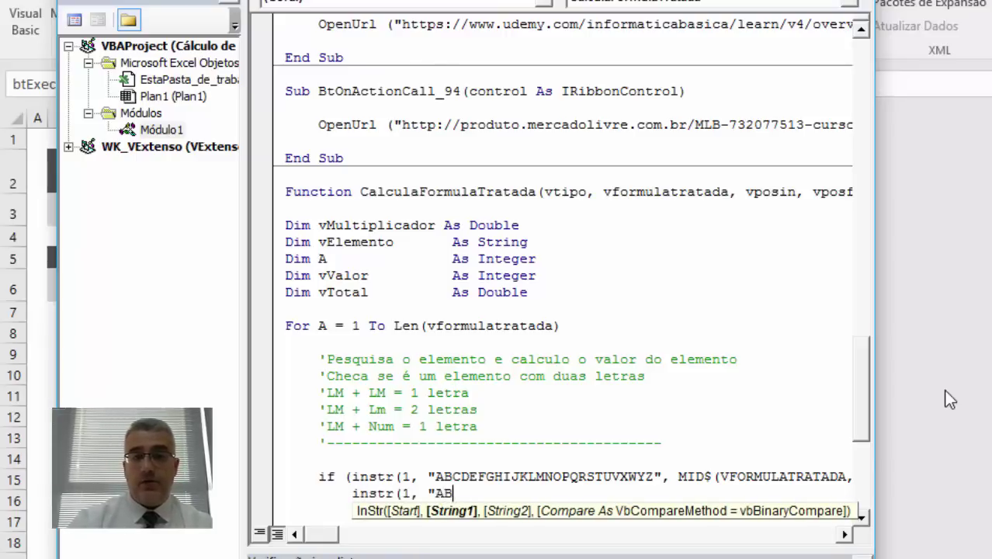
text(CDEFGHIJKL)
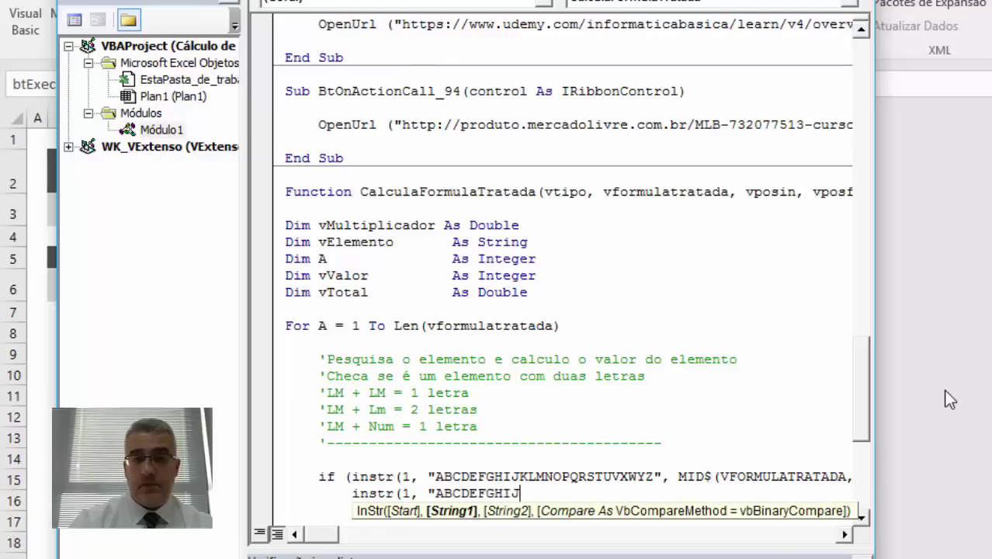
text(MN)
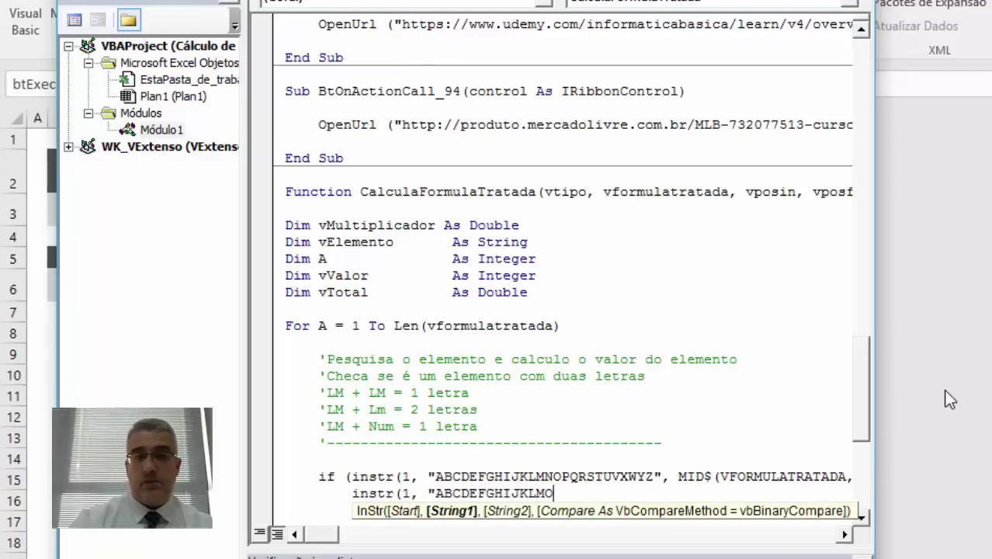
text(OPQR)
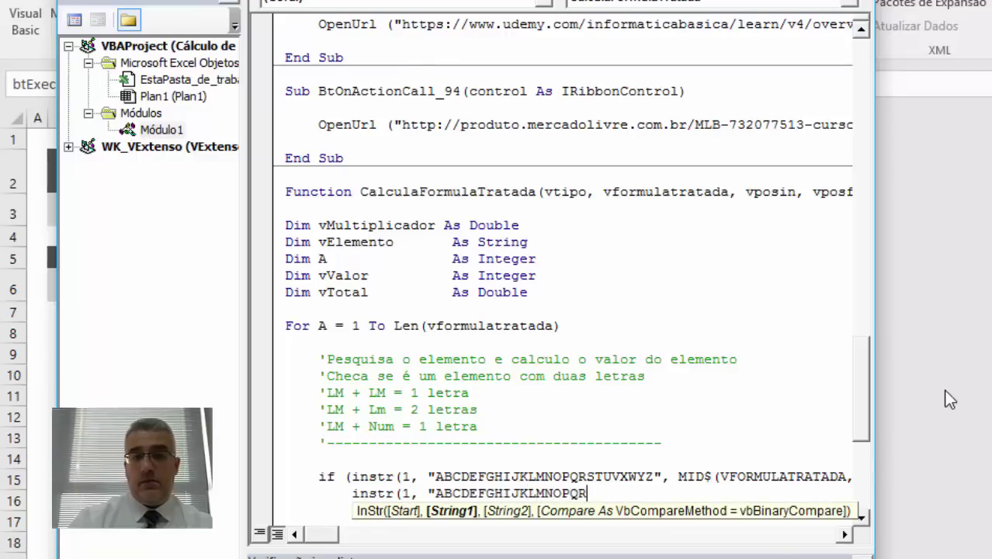
text(STUVX)
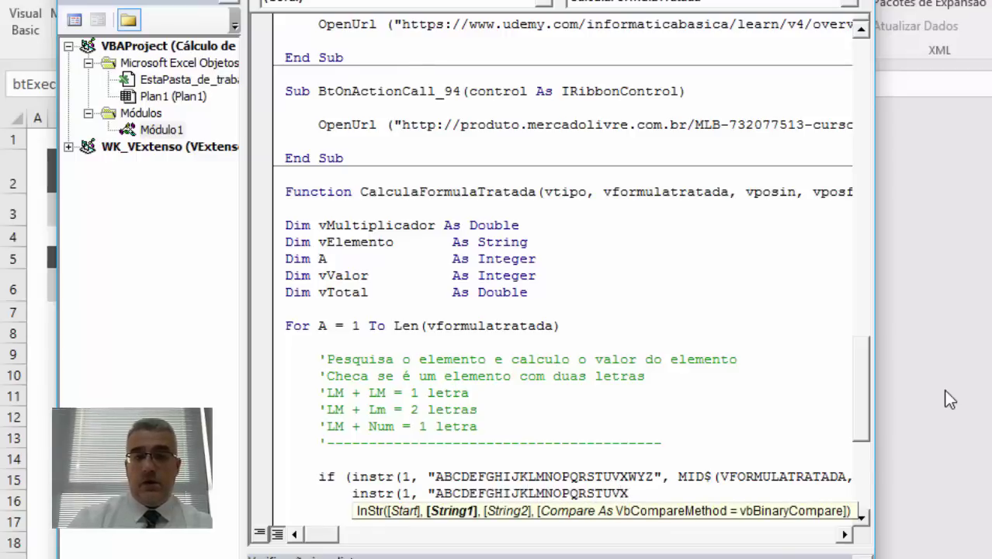
text(WYZ")
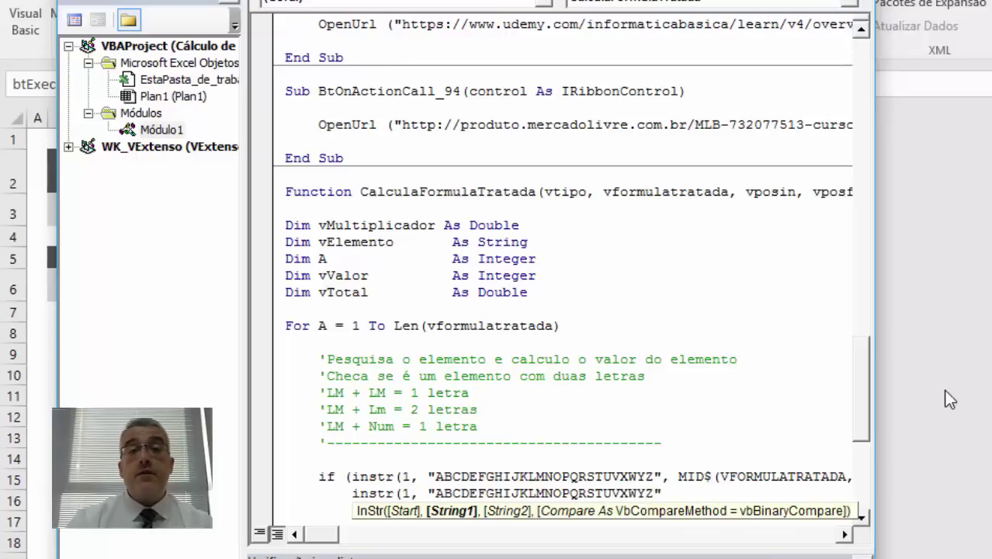
text(,)
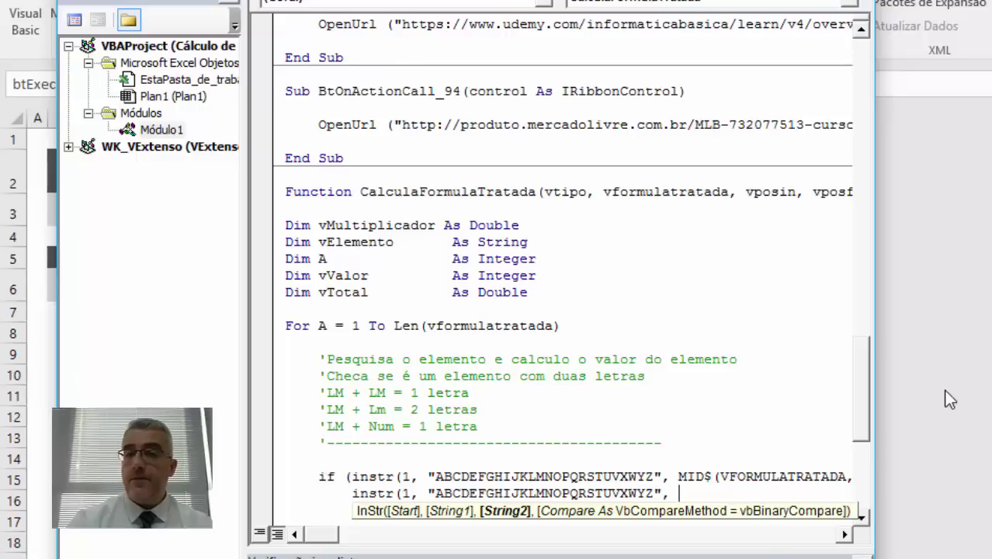
text(MID$(V)
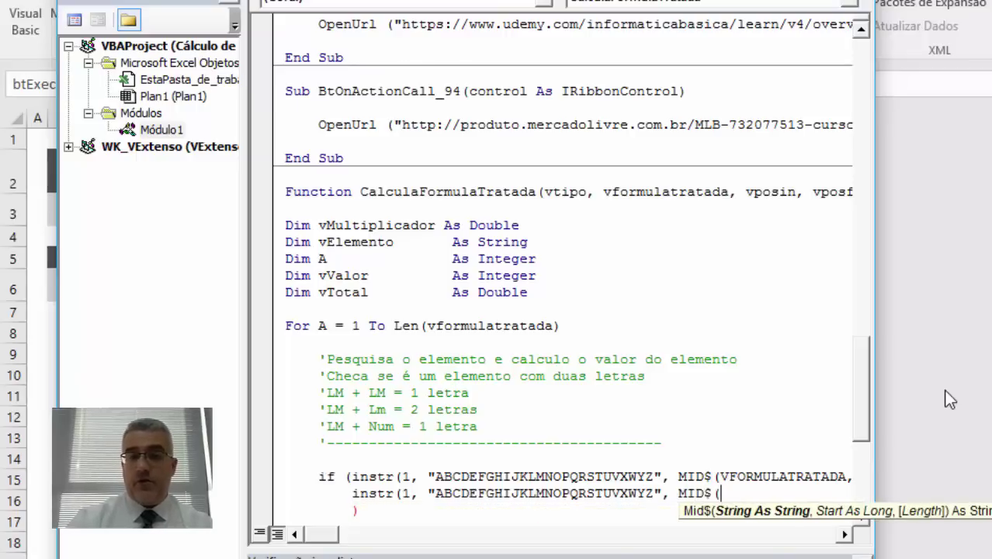
text(FORMULA)
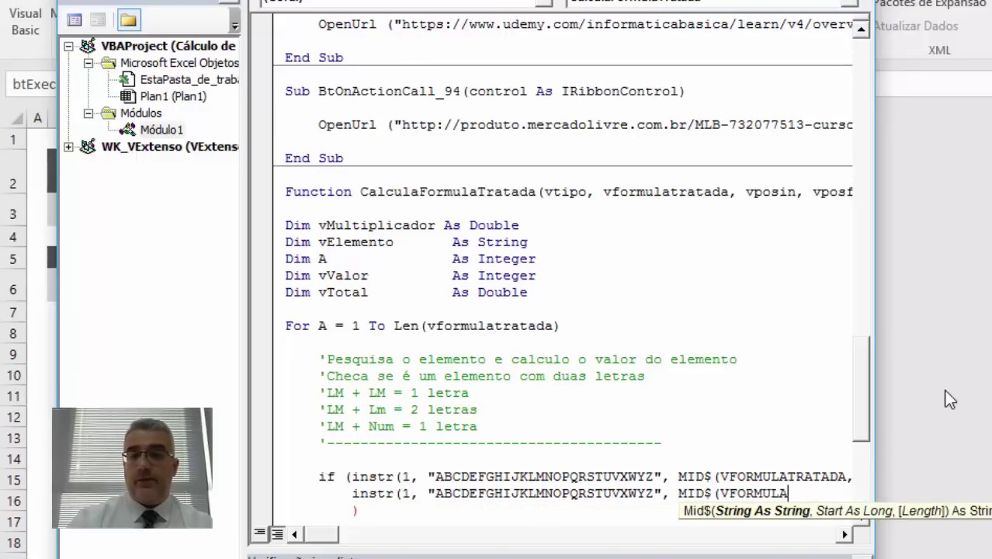
text(TRATAD)
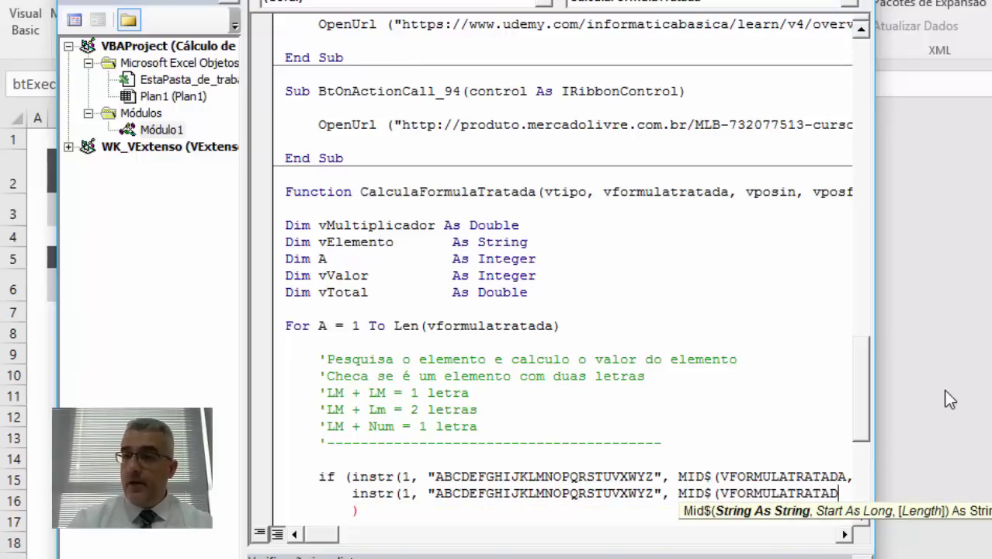
text(, A+1)
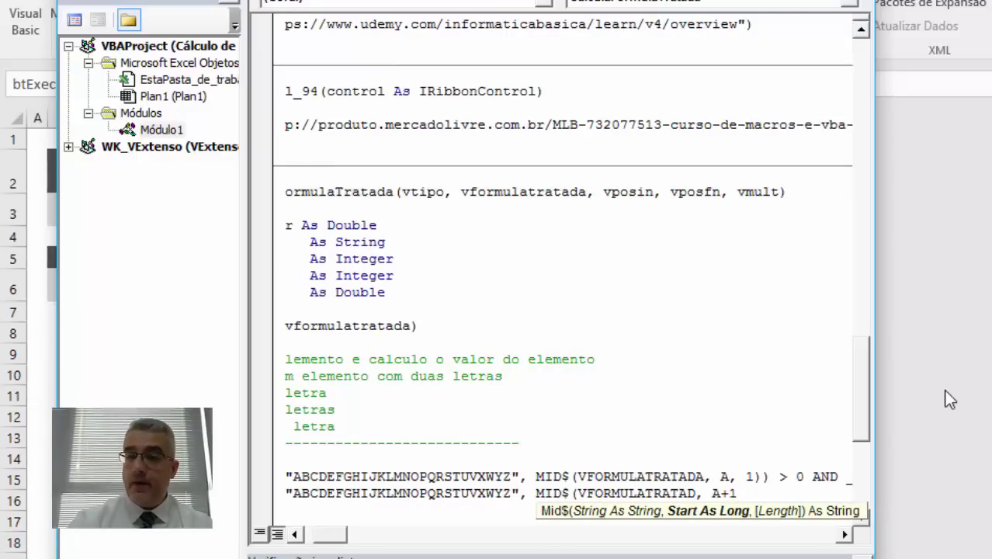
text(,1))
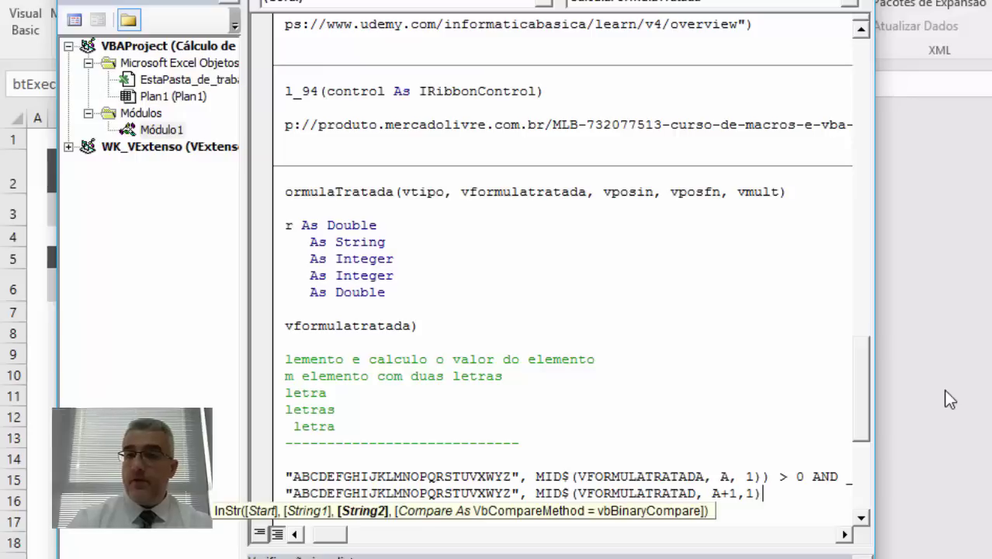
text()>0)
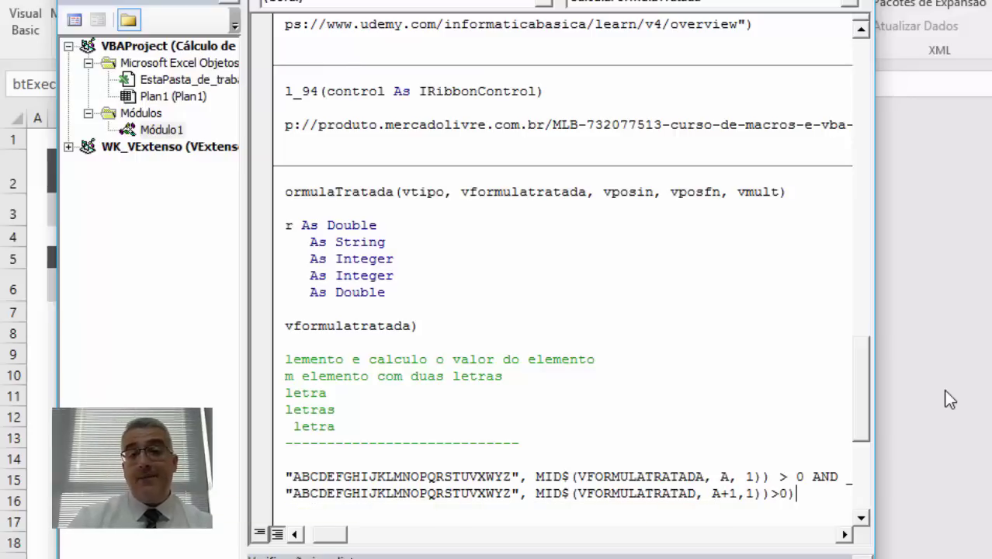
Try appending Then to the condition and dismiss the resulting compile errors
key(Return)
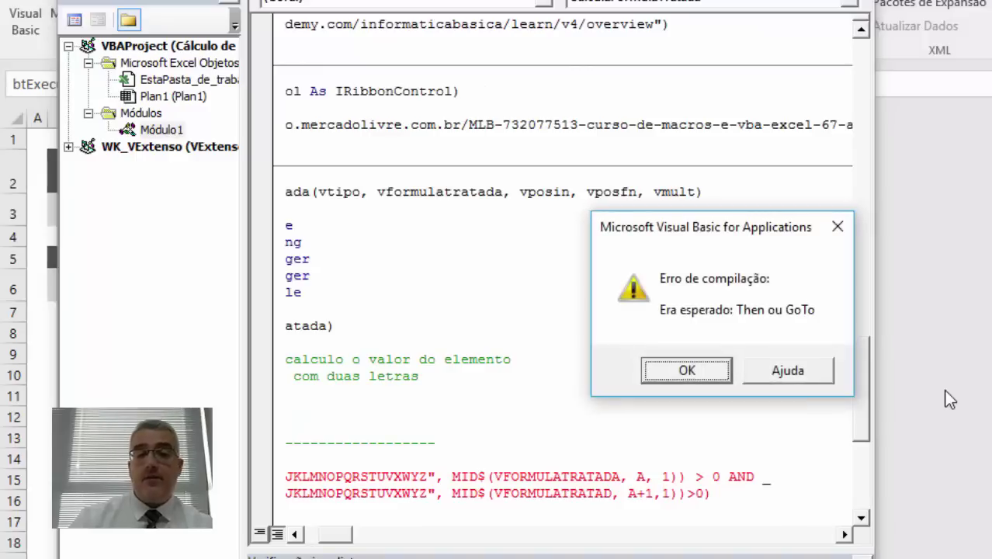
key(Return)
text(THEN)
key(Return)
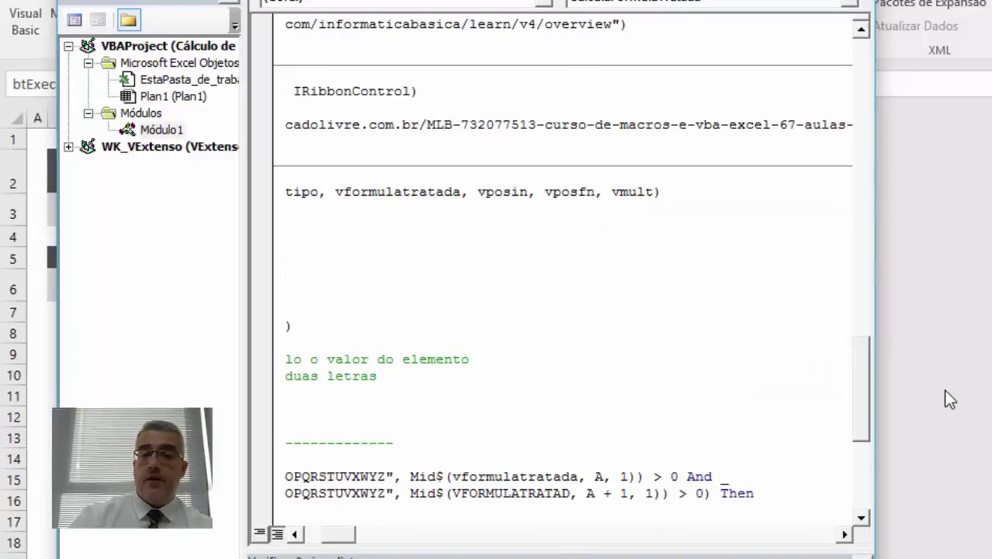
key(BackSpace)
key(BackSpace)
key(Return)
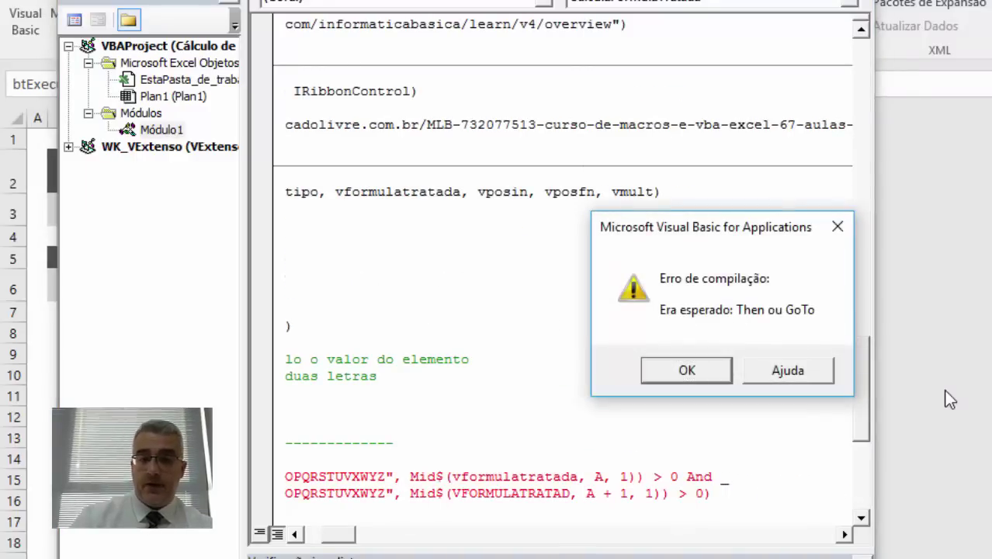
key(Return)
End the second condition line with ') Then' and check its closing parentheses
key(Up)
key(End)
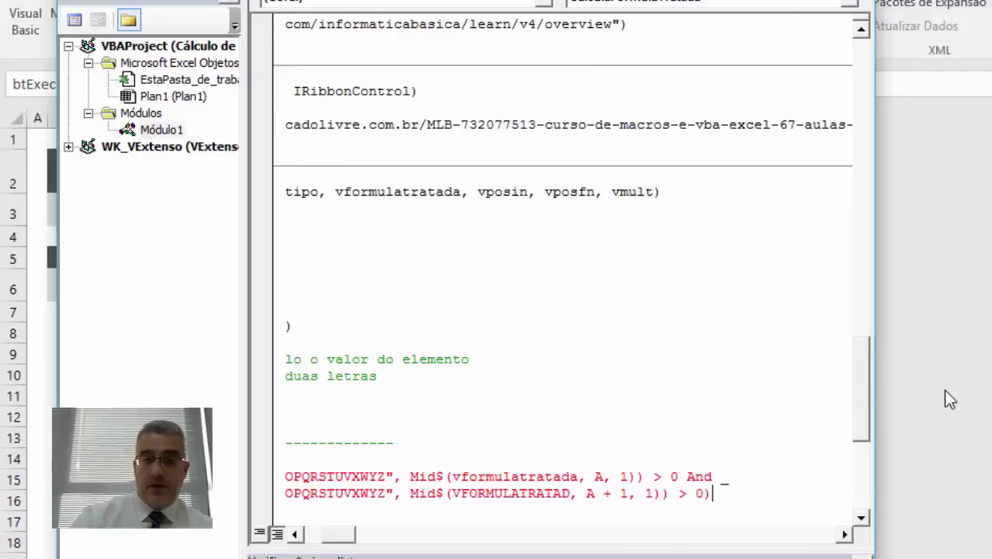
text() THE)
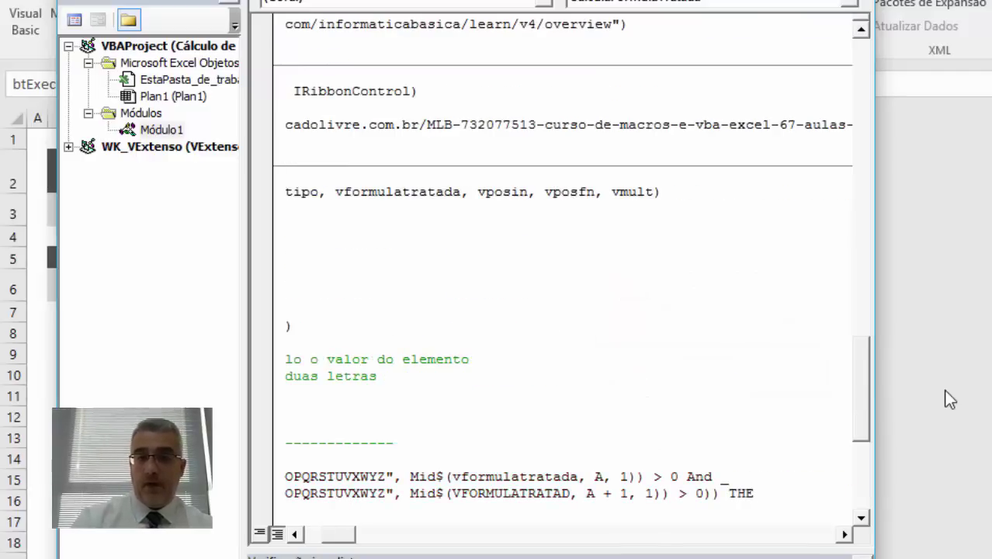
text(N)
key(Return)
key(Return)
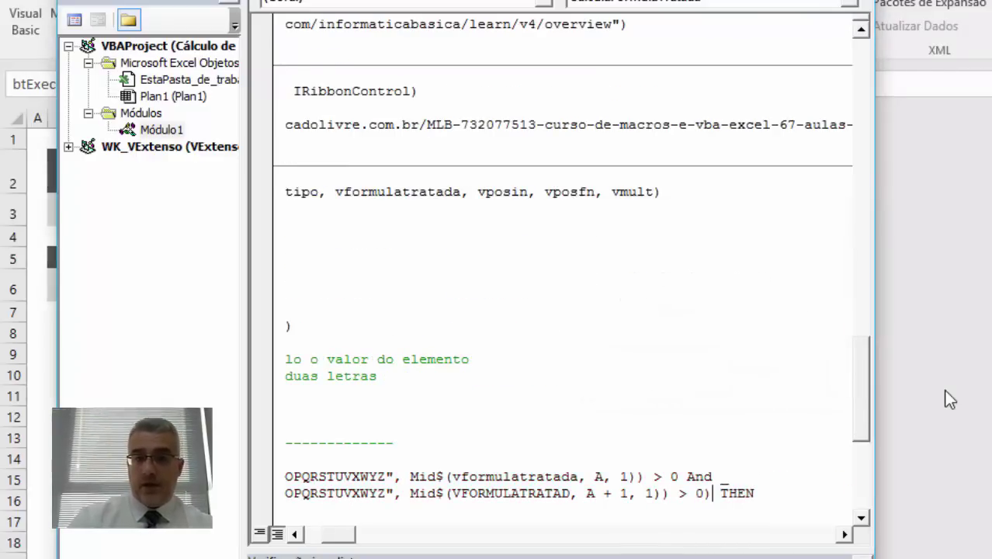
key(Up)
key(End)
key(Left)
key(Left)
key(Left)
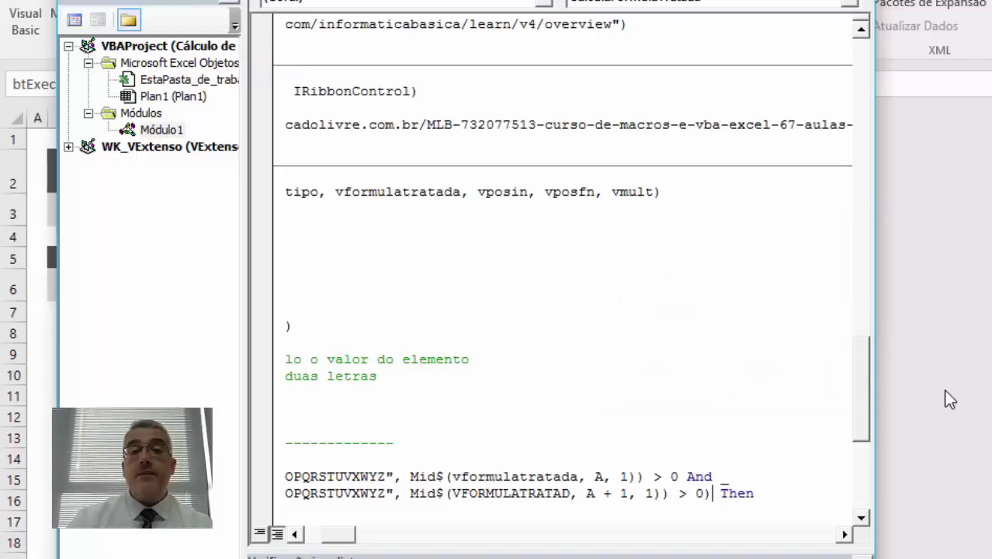
key(Left)
key(Left)
key(Left)
key(Left)
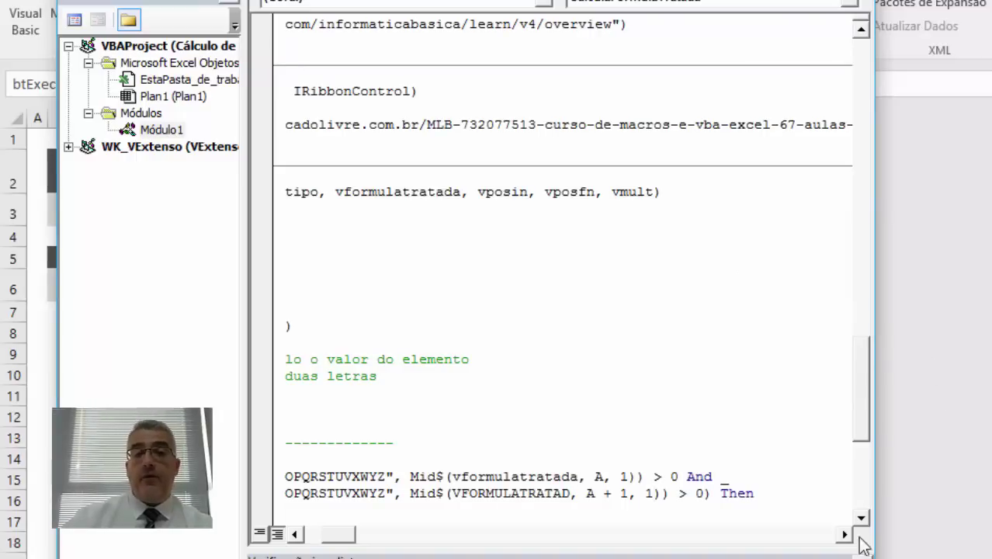
double_click(597, 476)
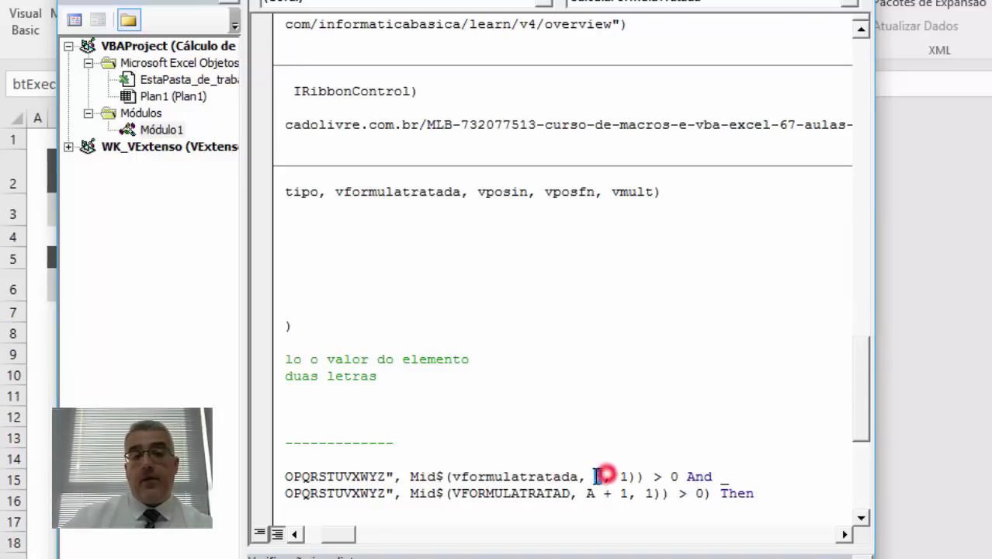
click(405, 476)
drag(603, 475, 578, 480)
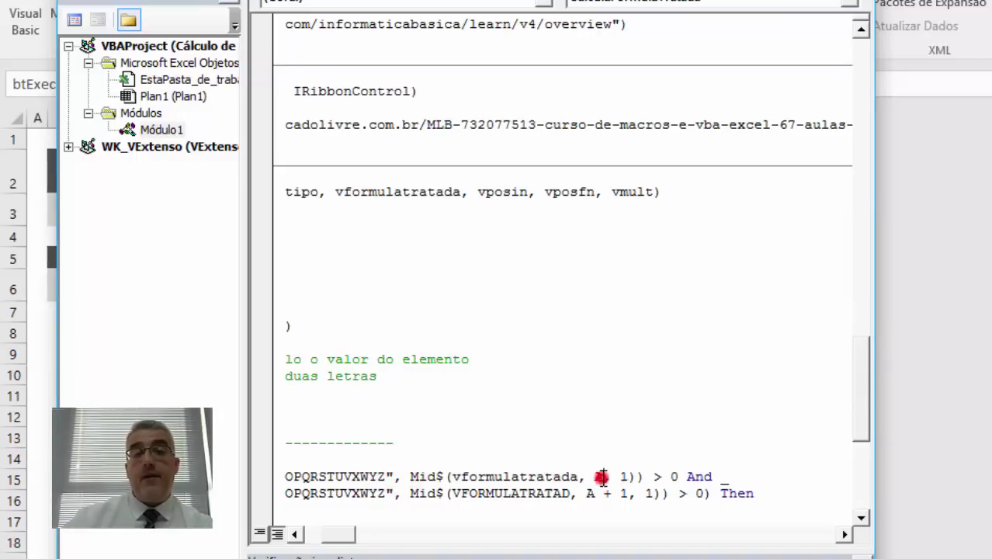
click(344, 475)
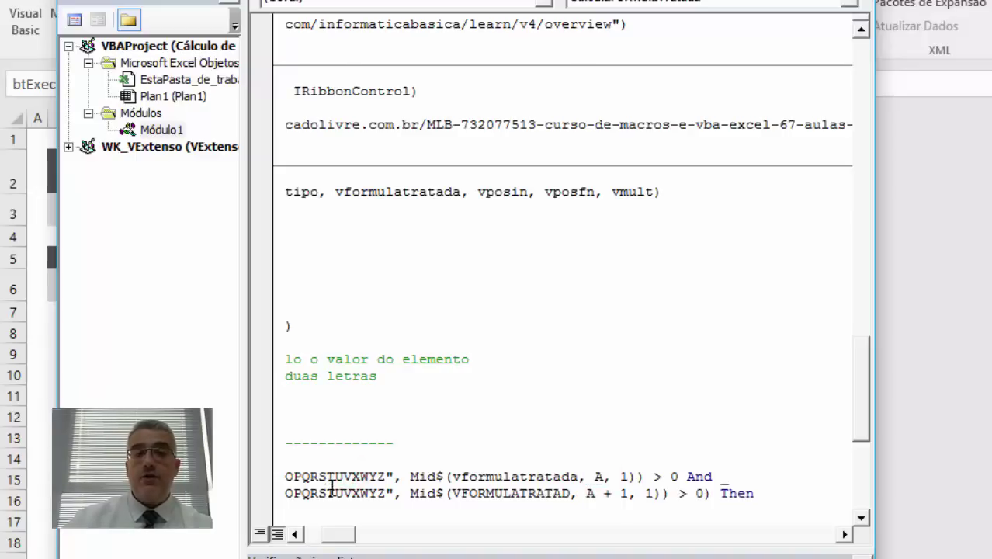
drag(334, 534, 327, 547)
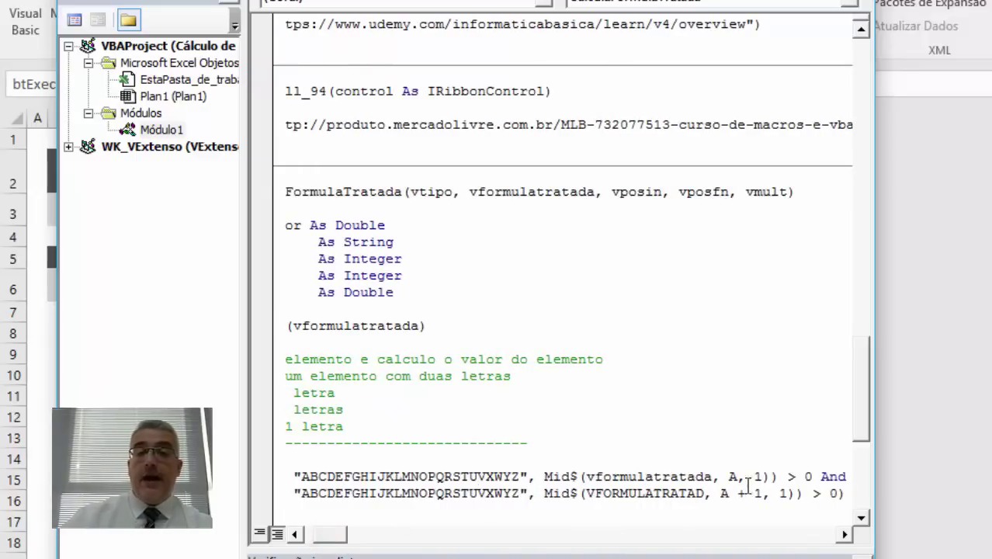
double_click(832, 476)
click(456, 492)
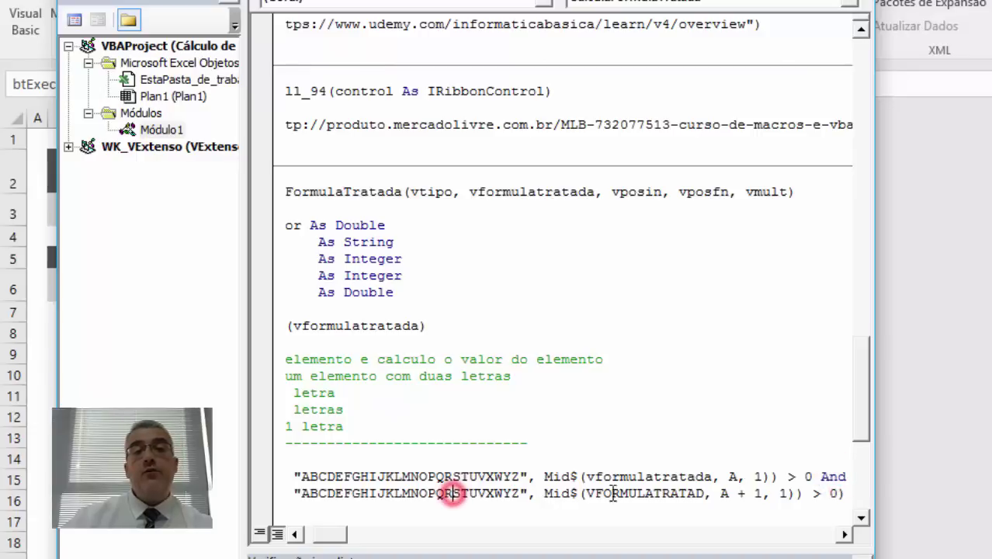
double_click(456, 493)
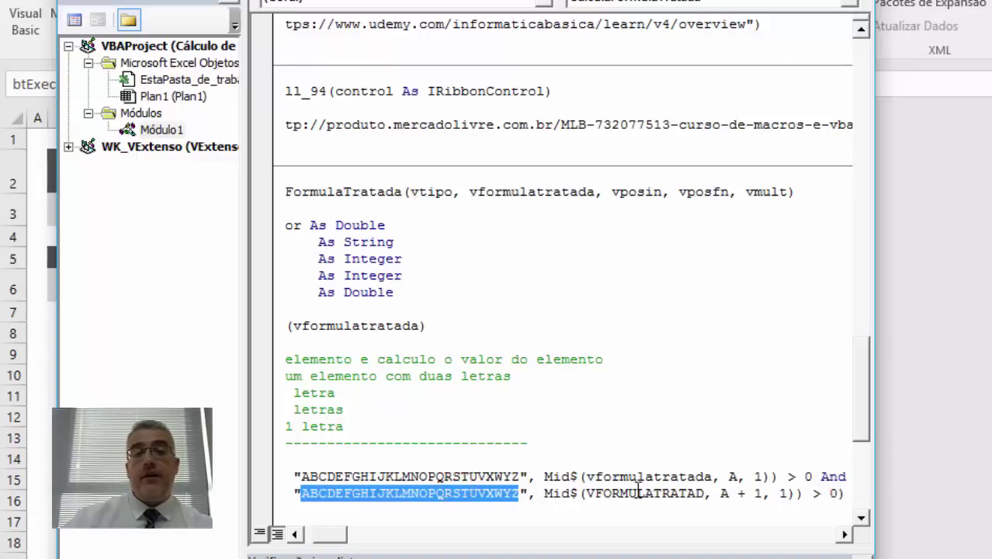
click(704, 494)
click(700, 512)
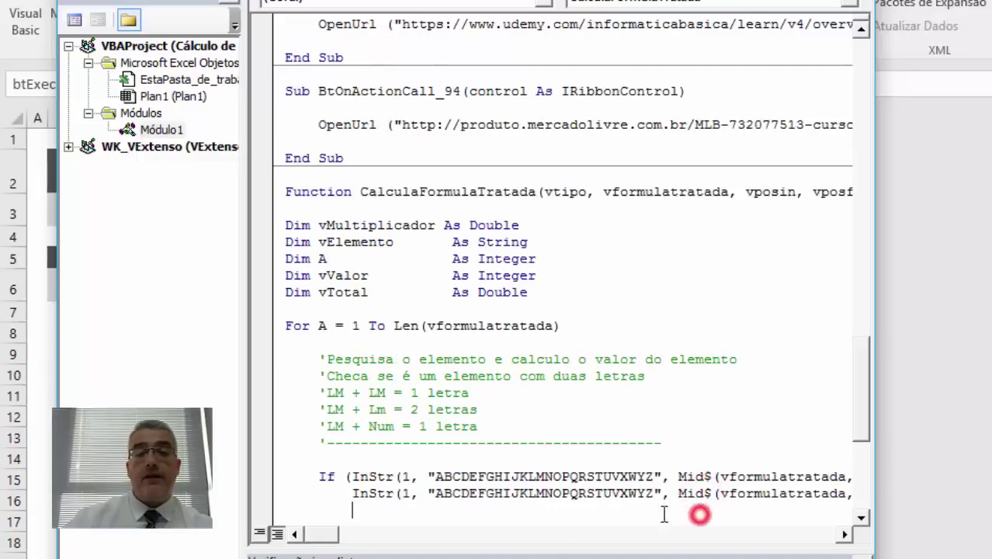
double_click(571, 494)
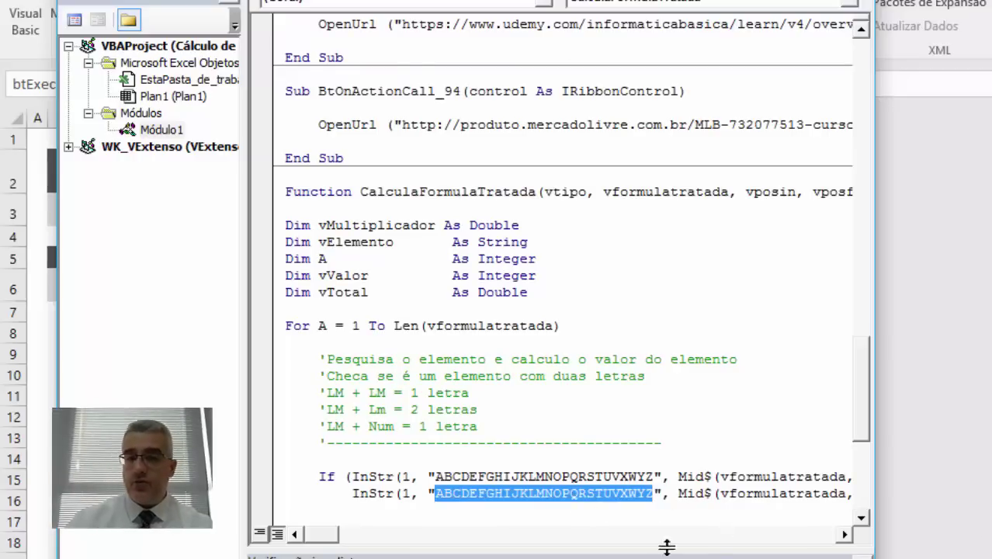
click(716, 486)
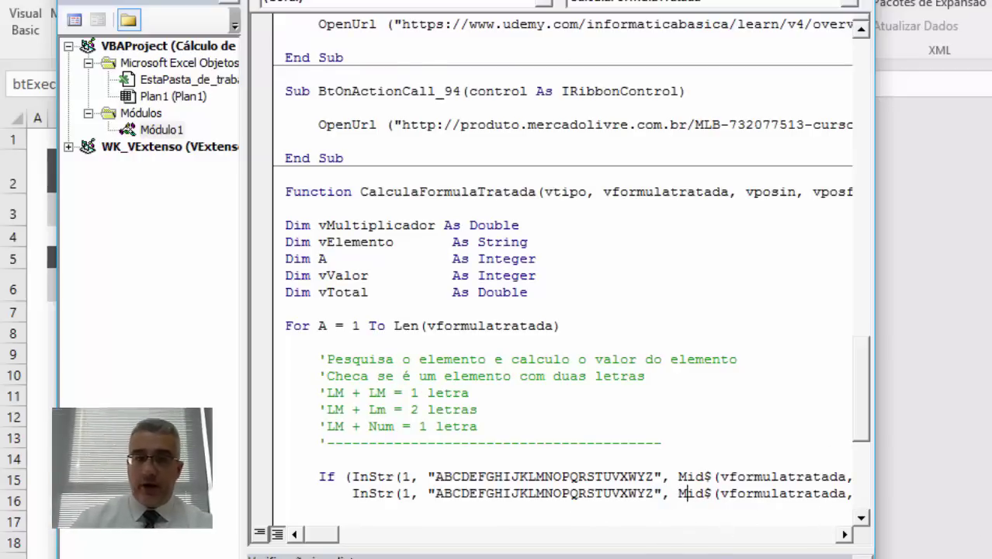
Break the condition line with a continuation underscore so Then moves to its own line
key(End)
click(679, 493)
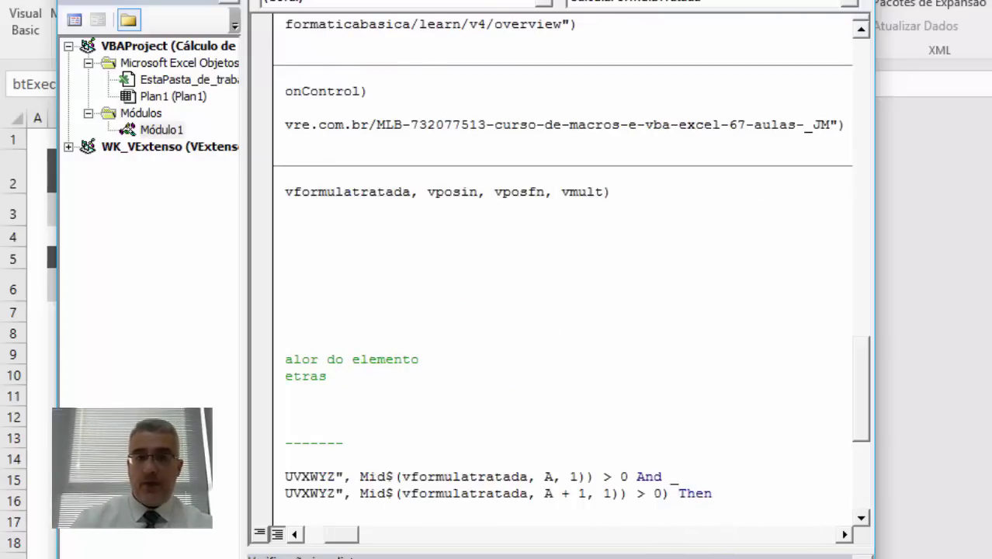
text(OR)
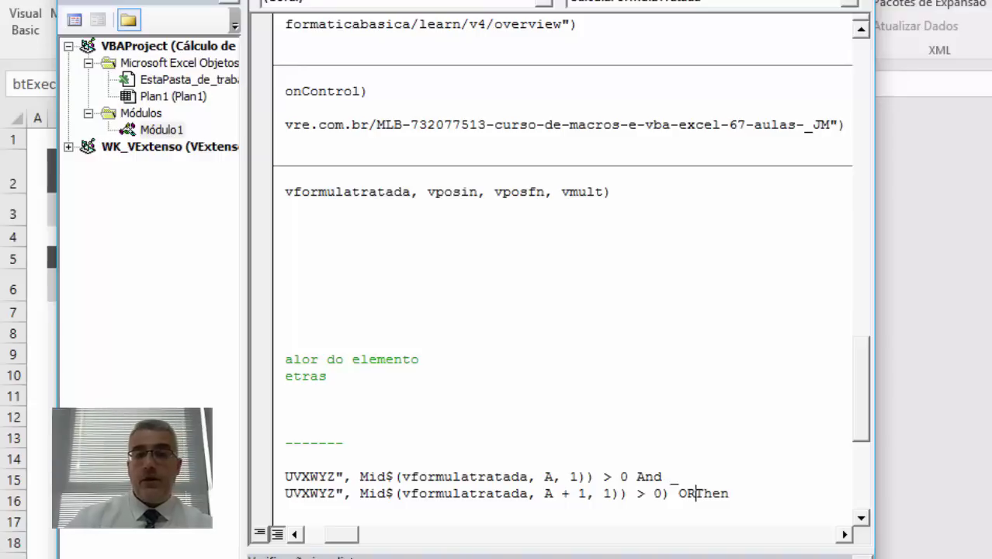
drag(668, 493, 346, 477)
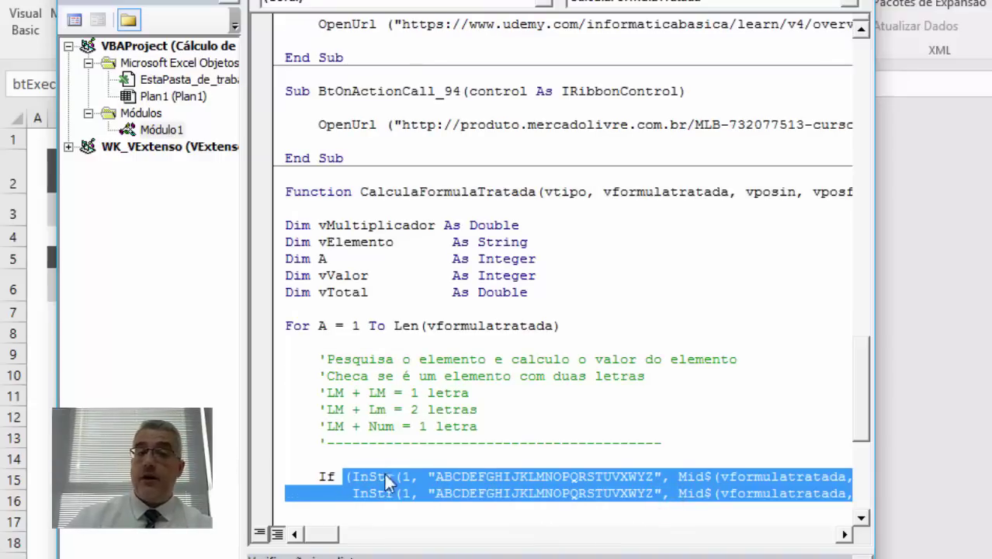
click(420, 474)
key(Down)
key(End)
key(Left)
key(Left)
key(Left)
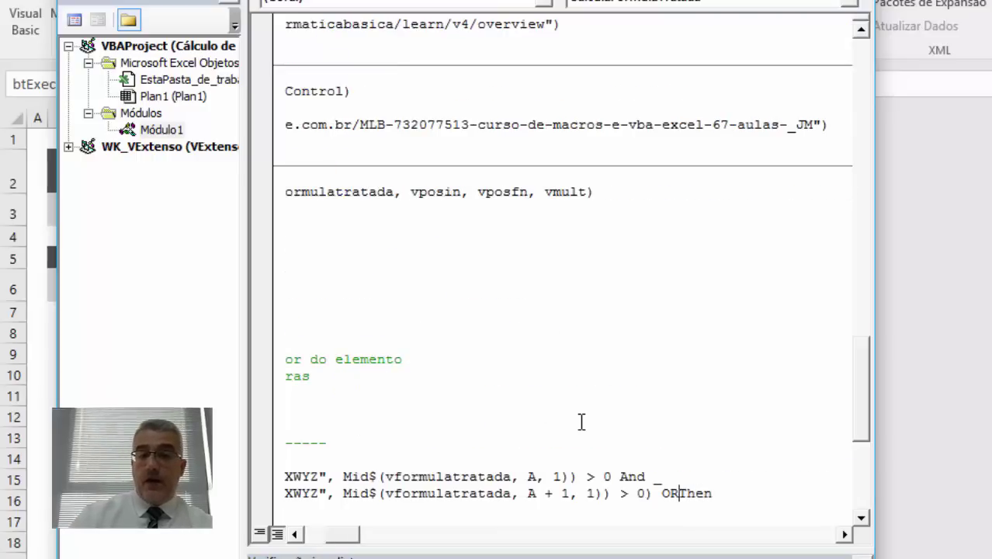
text(_)
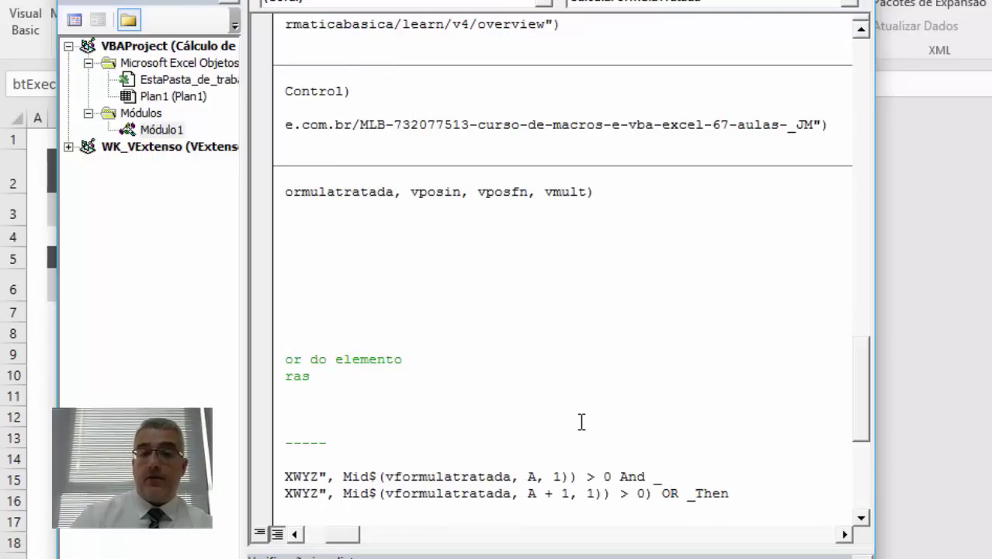
key(BackSpace)
key(BackSpace)
key(BackSpace)
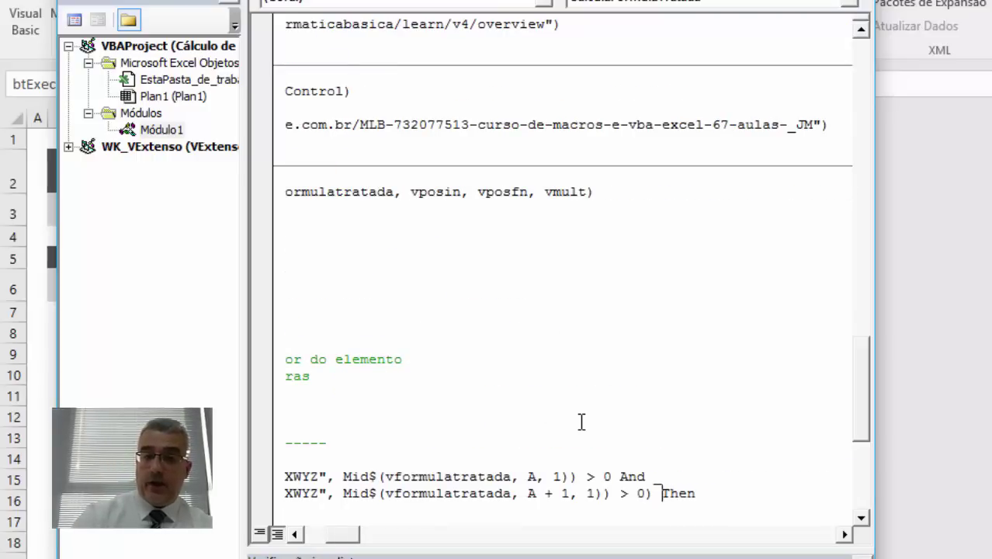
text(_)
key(Return)
key(BackSpace)
key(BackSpace)
key(BackSpace)
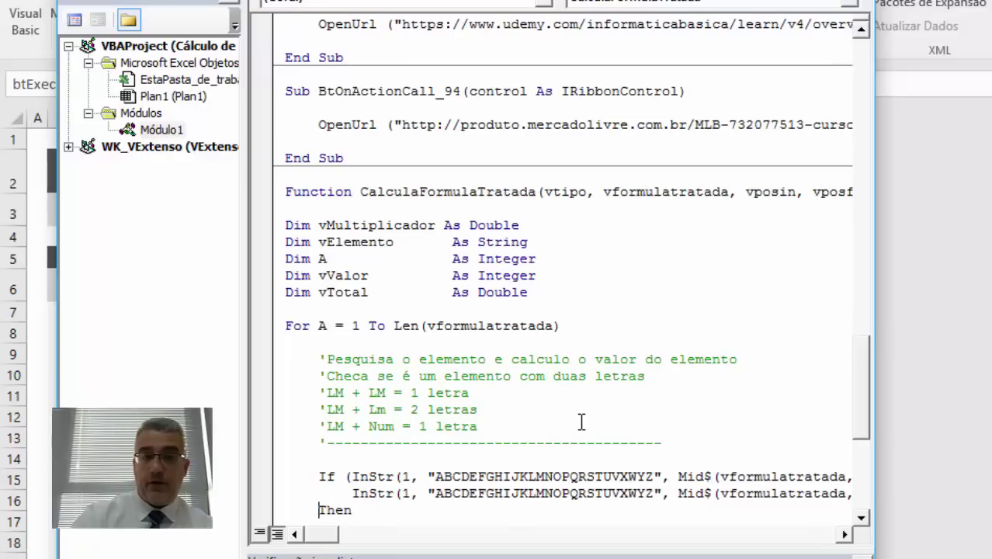
Add an OR _ continuation line followed by an opening-bracket line for the new branch
text(OR )
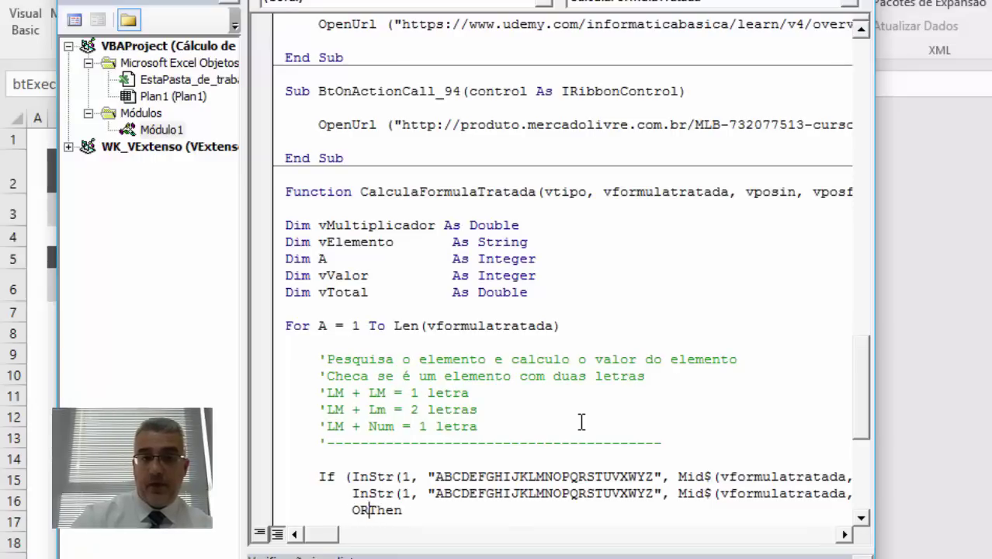
text(_)
key(Return)
key(BackSpace)
key(BackSpace)
key(BackSpace)
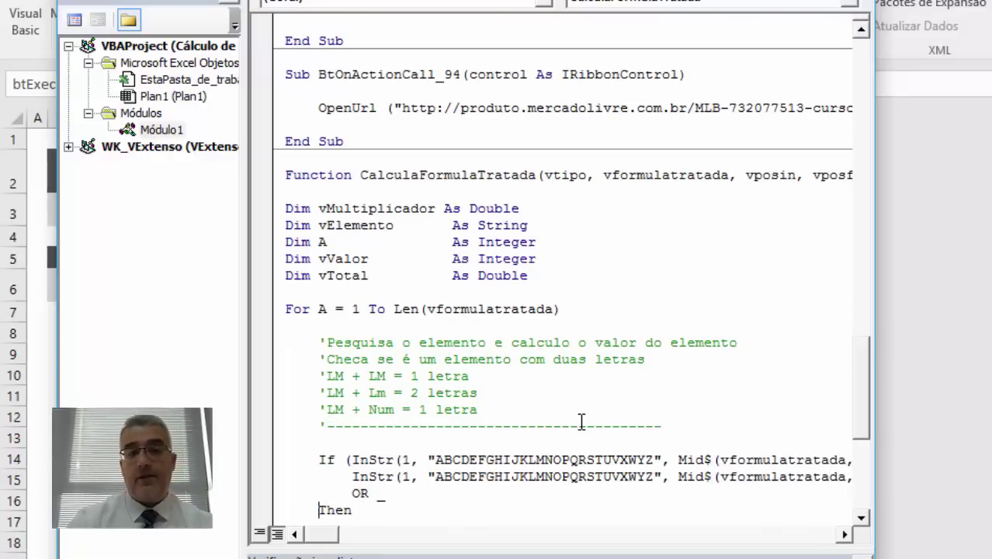
text((  )
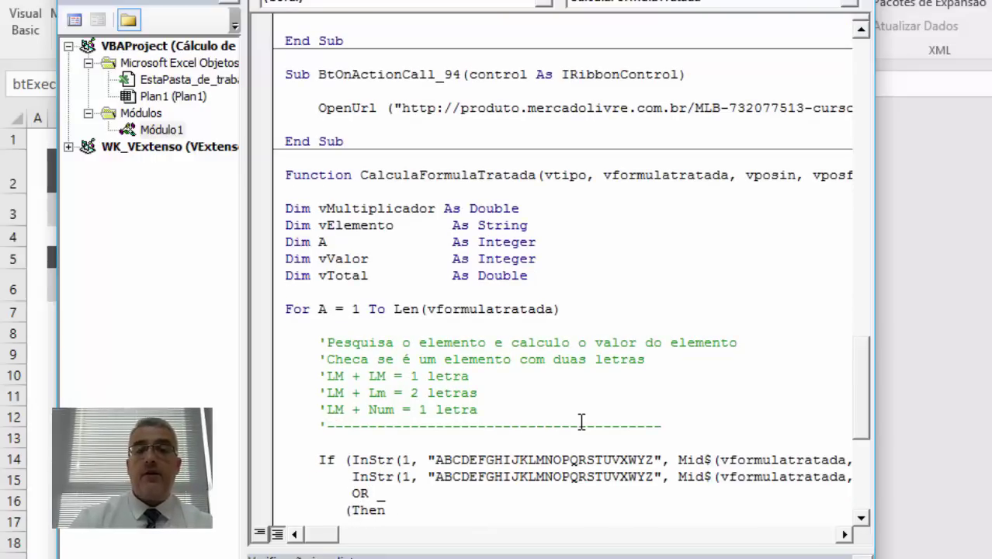
text(_)
key(Return)
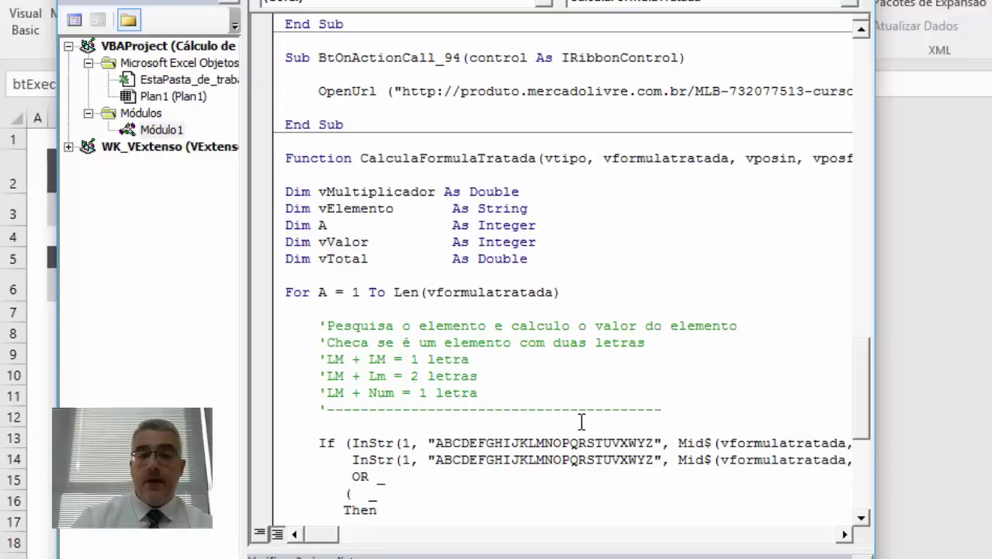
text(UBS)
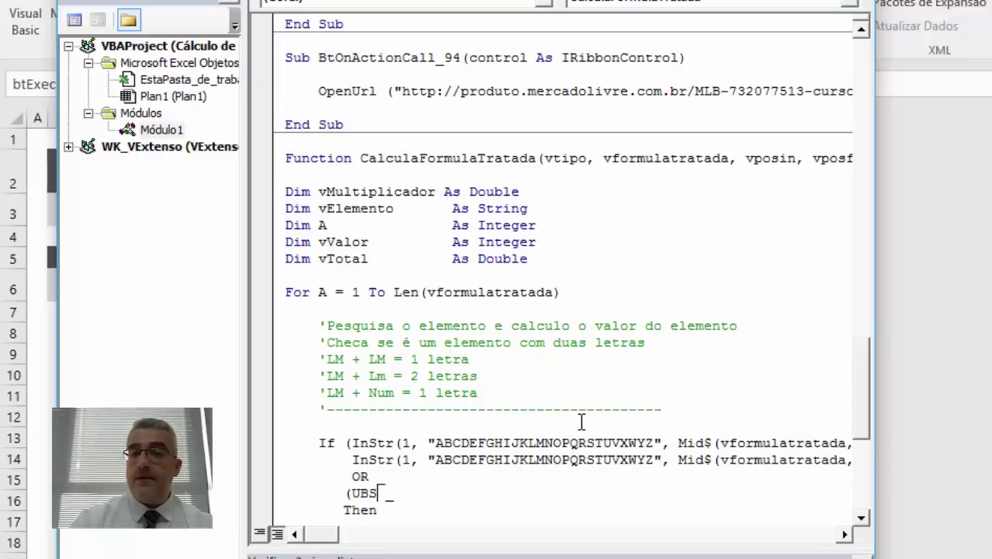
text(T)
key(Up)
text(_)
Write the third test INSTR(1, "ABCDEFGHIJKLMNOPQRSTUVXWYZ", MID$(VFORMULATRATADA, A, 1)) > 0 AND
key(BackSpace)
key(BackSpace)
key(BackSpace)
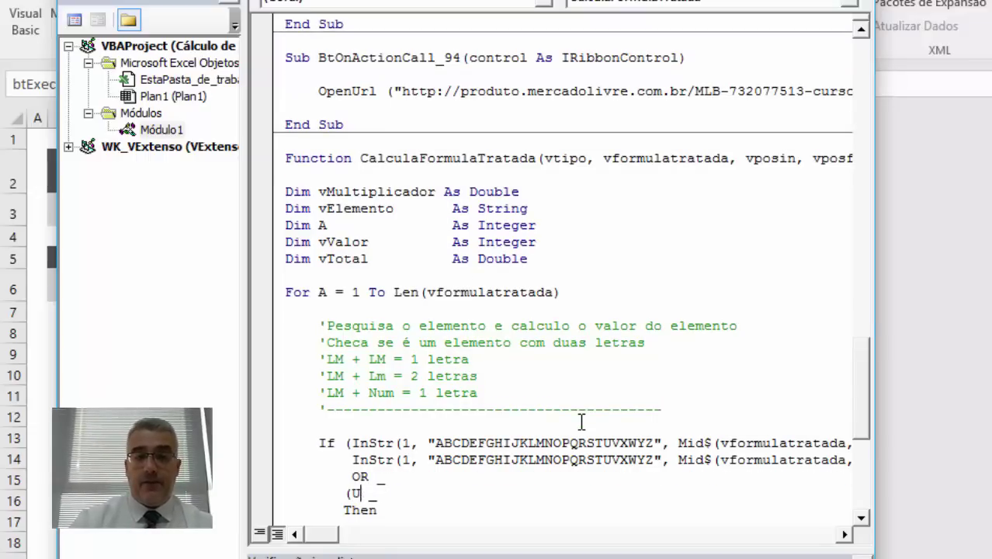
text(INSTR()
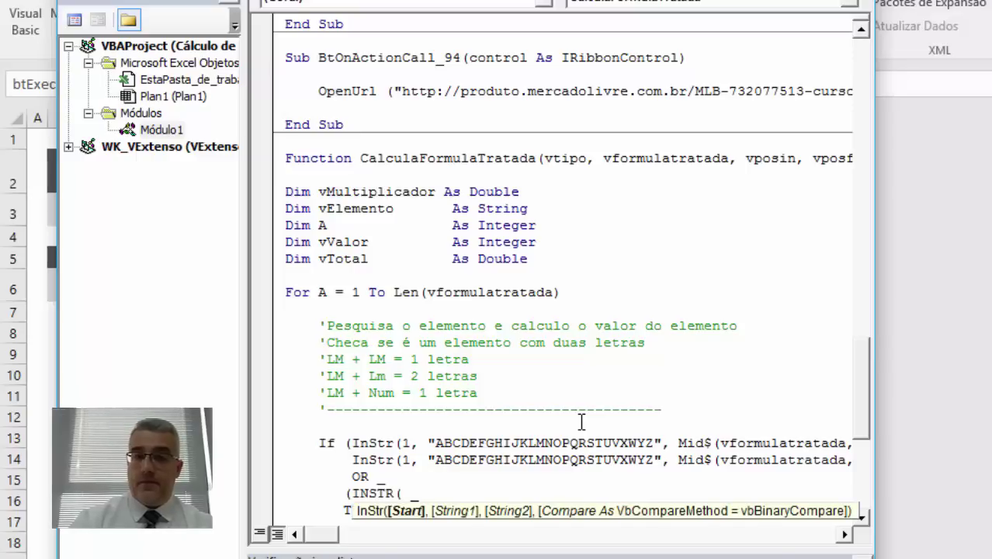
text(1,)
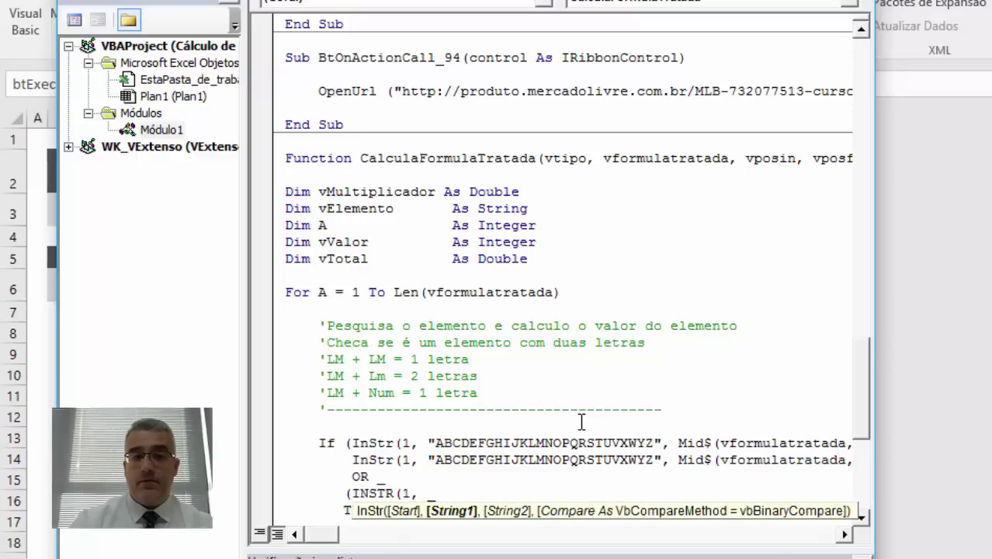
text("ABCDE)
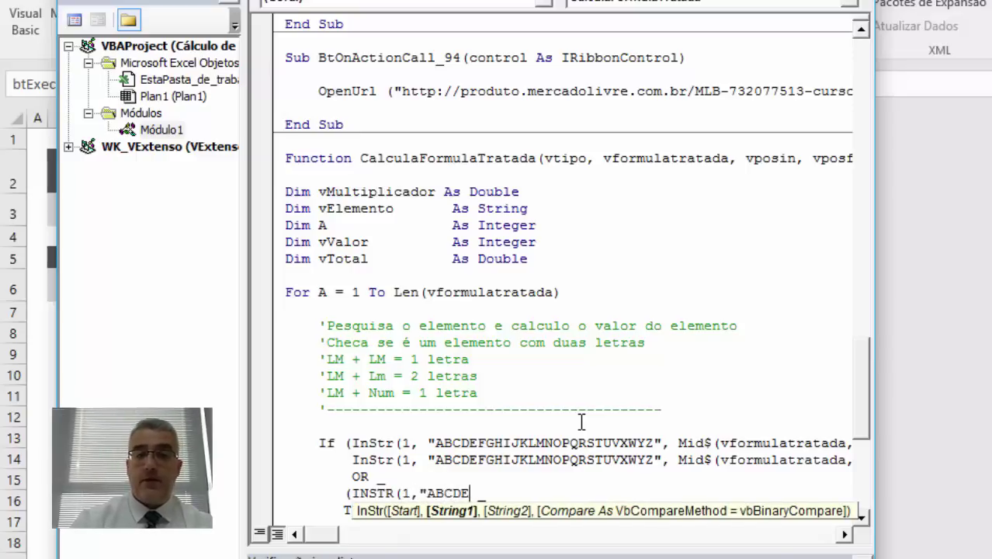
text(FGHIJ)
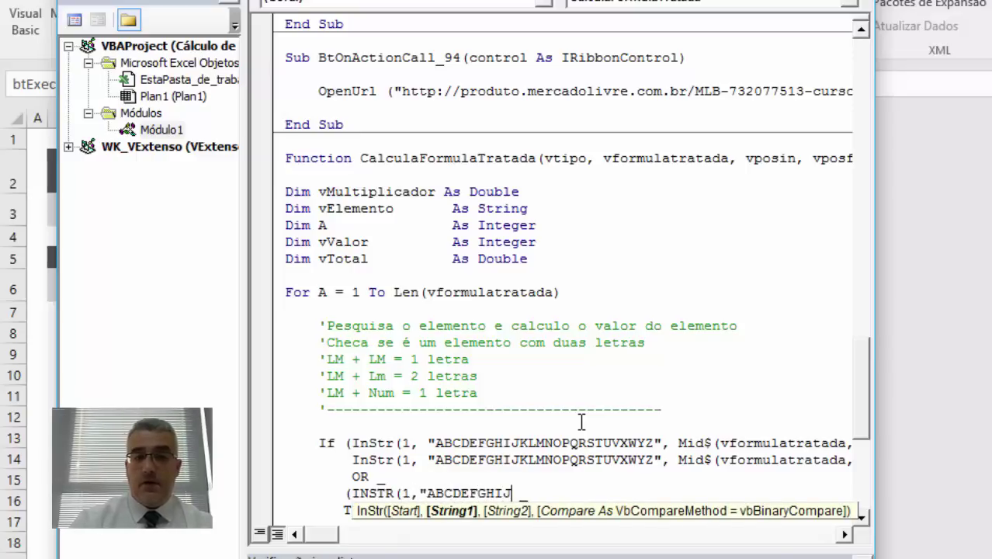
text(KLMNO)
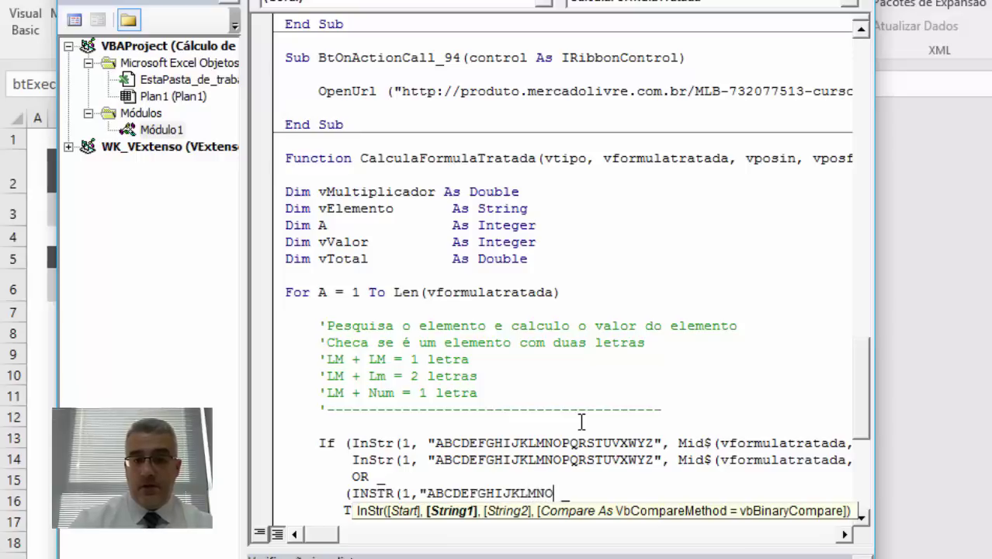
text(PQRST)
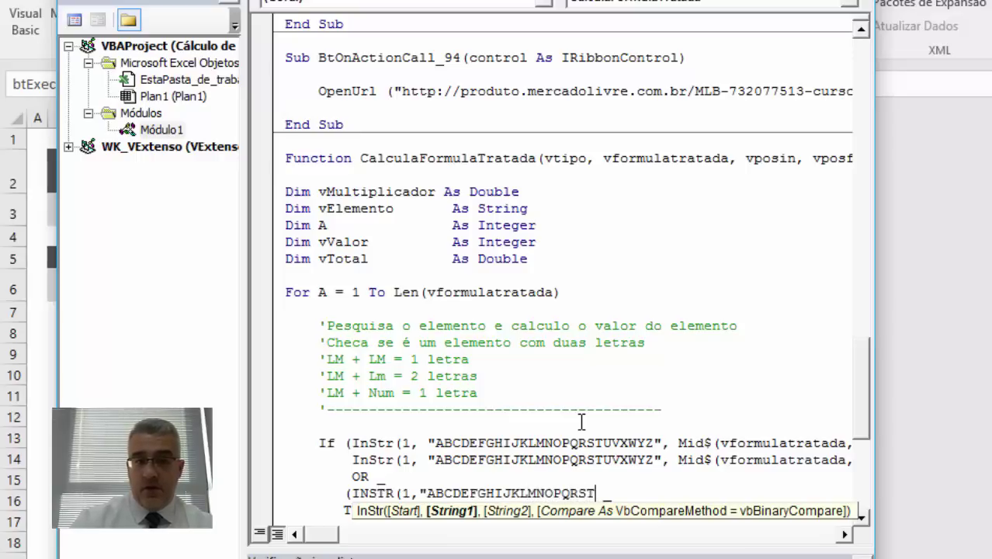
text(UVXWY)
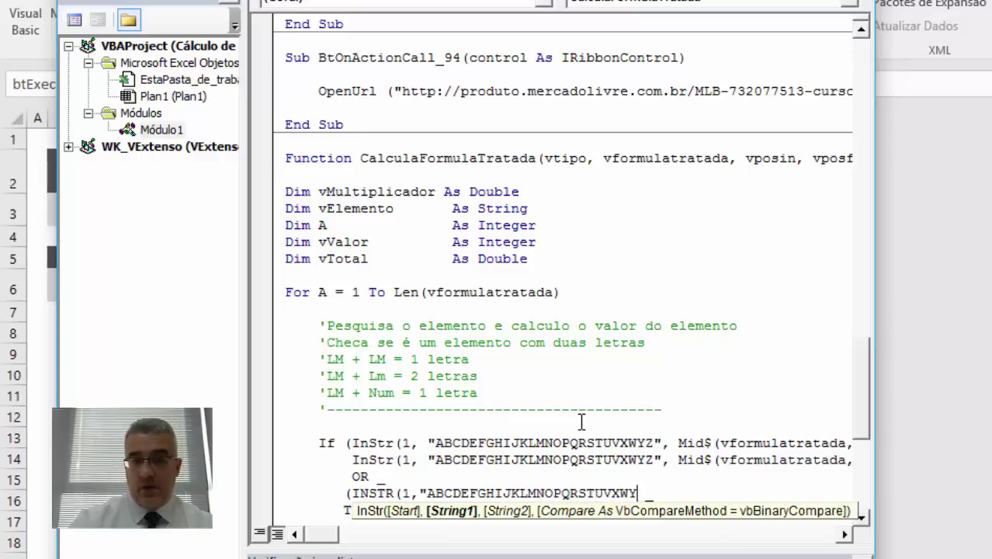
text(Z", )
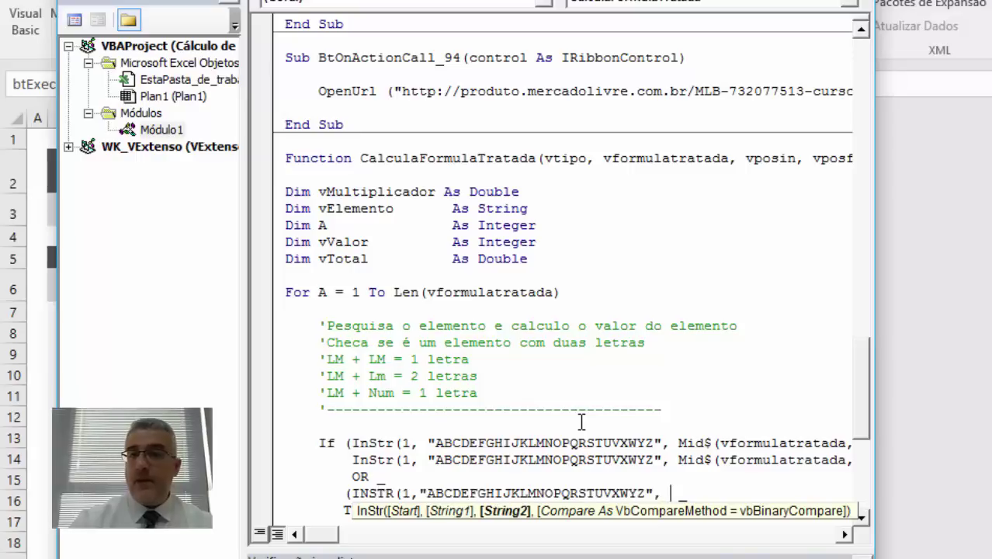
text(MID)
text($)
key(BackSpace)
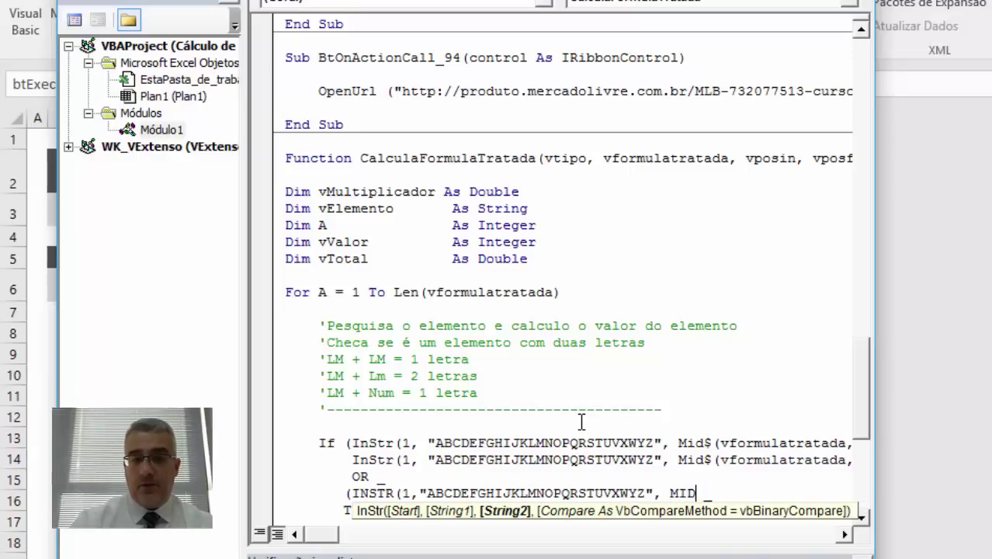
text($(VFORMU)
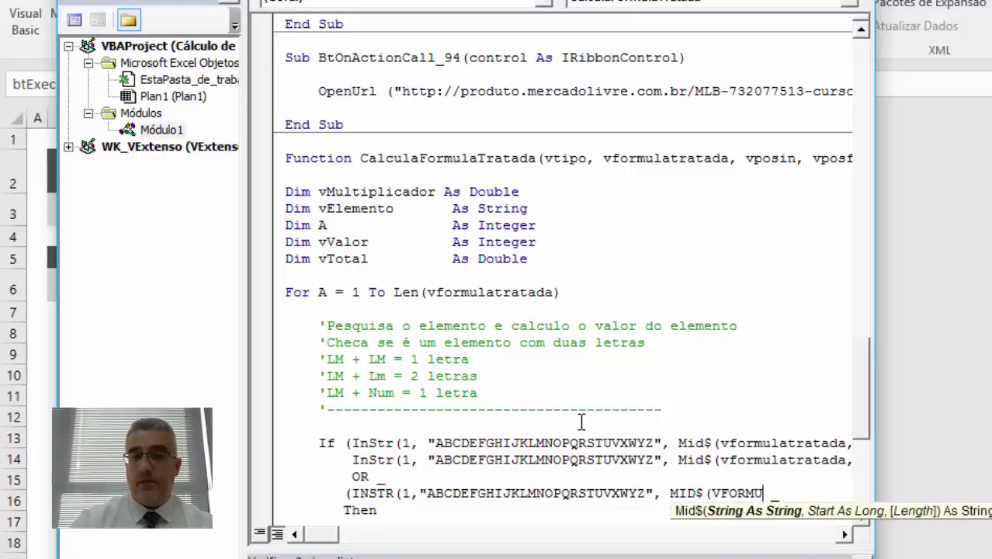
text(LATRATADA)
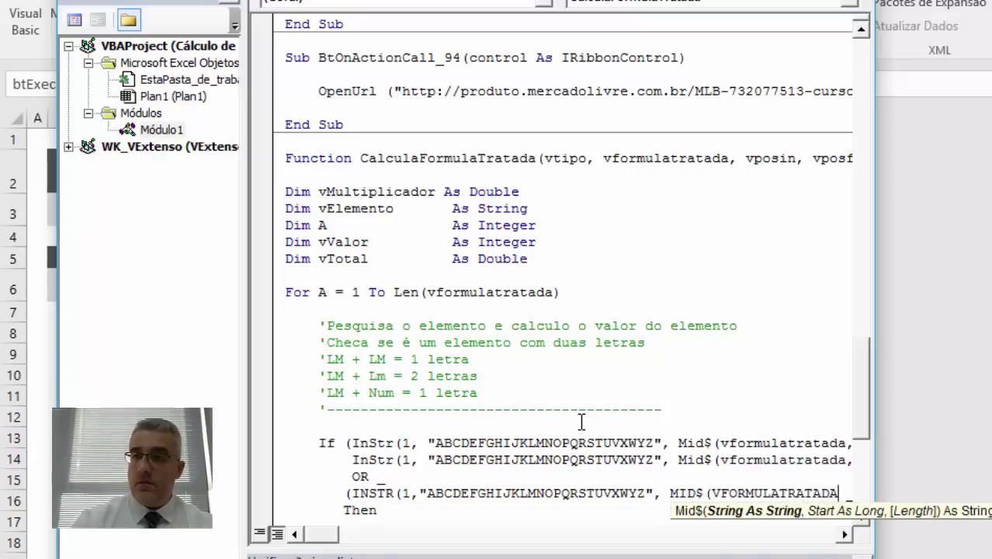
text(, A, 1))
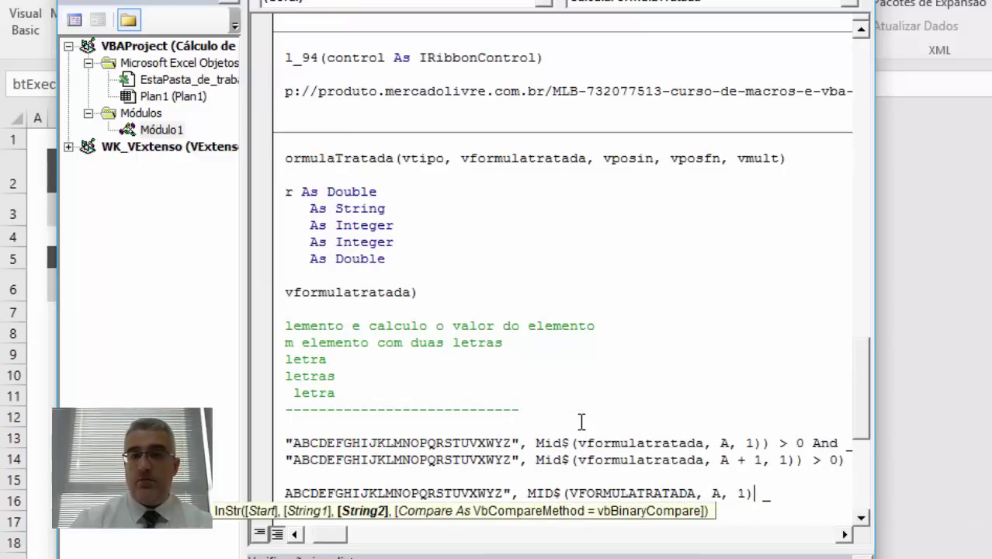
text())
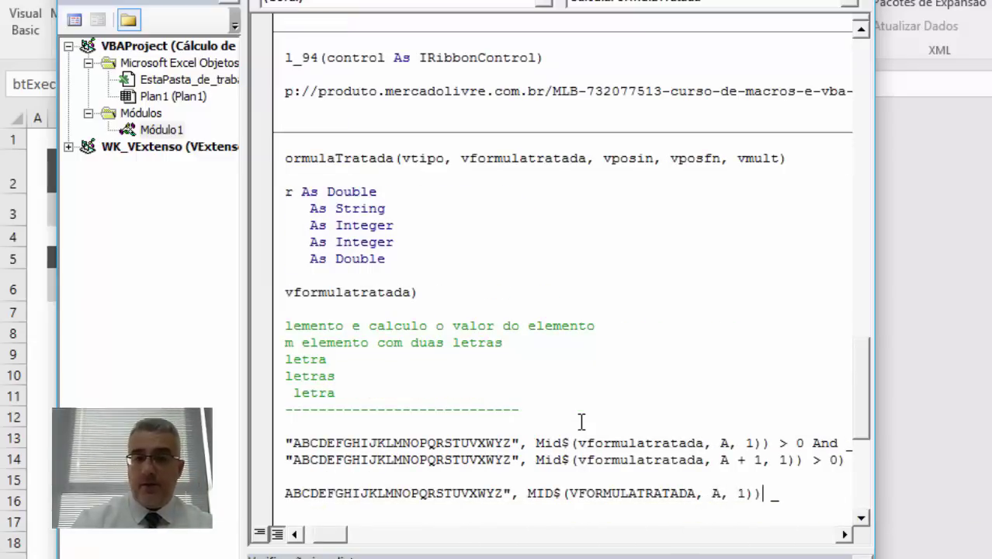
key(BackSpace)
text(1))
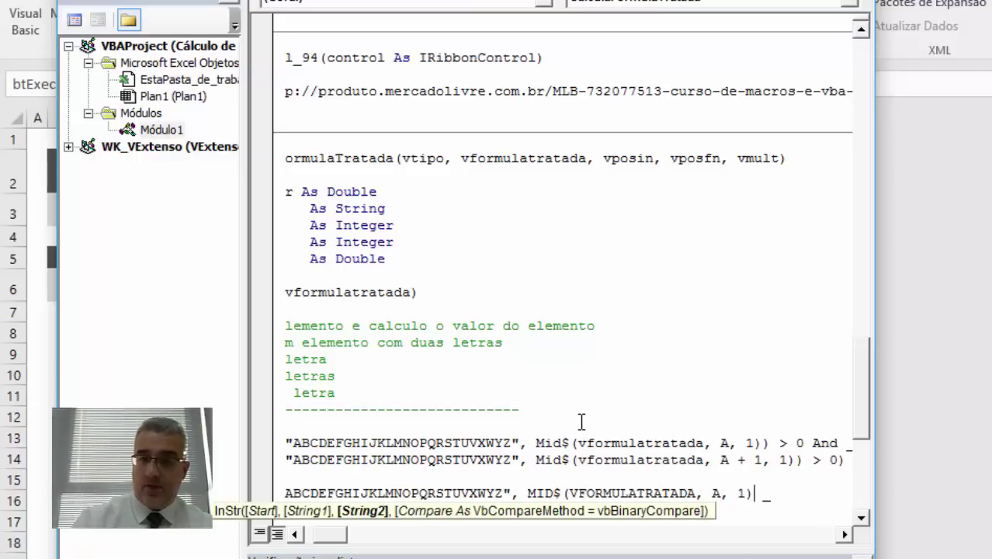
text(> 0 )
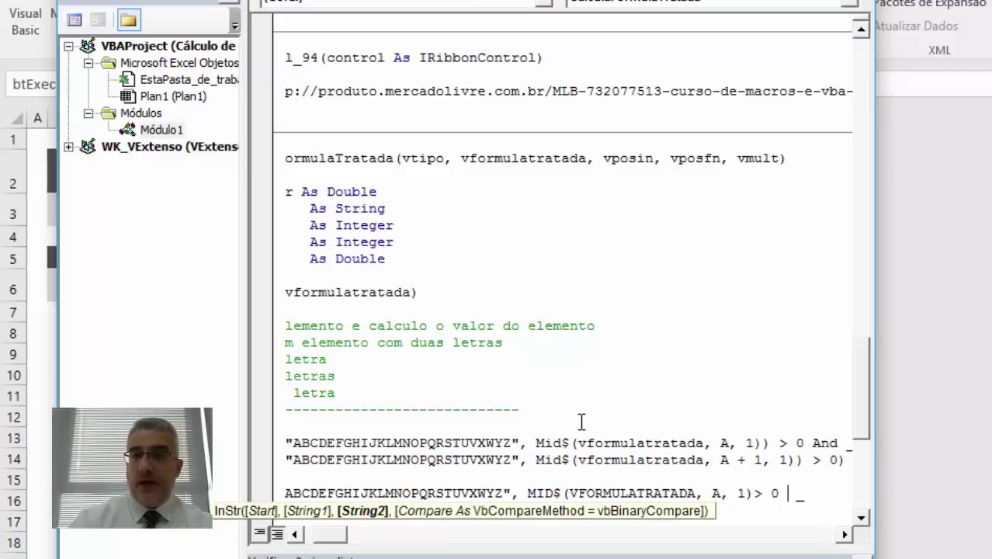
text(A)
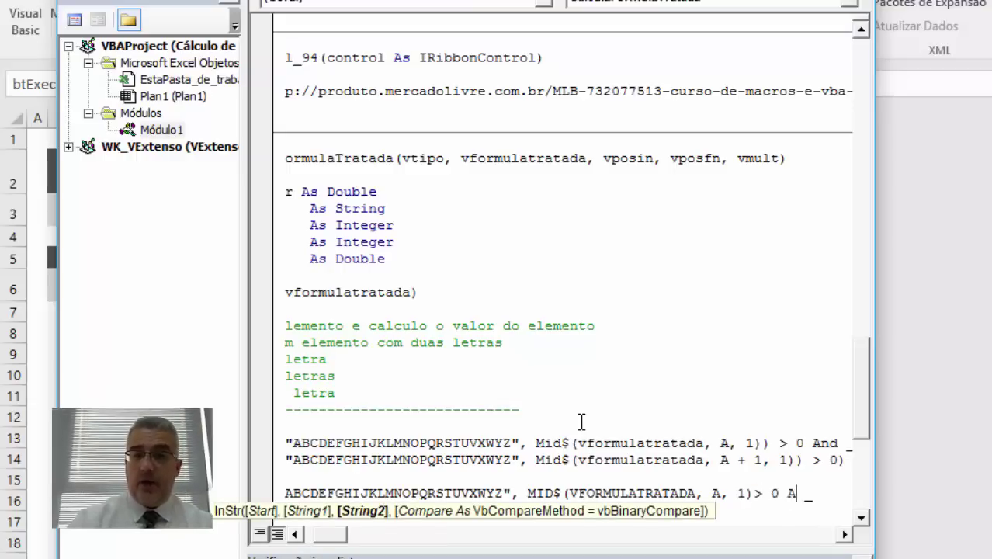
text(ND)
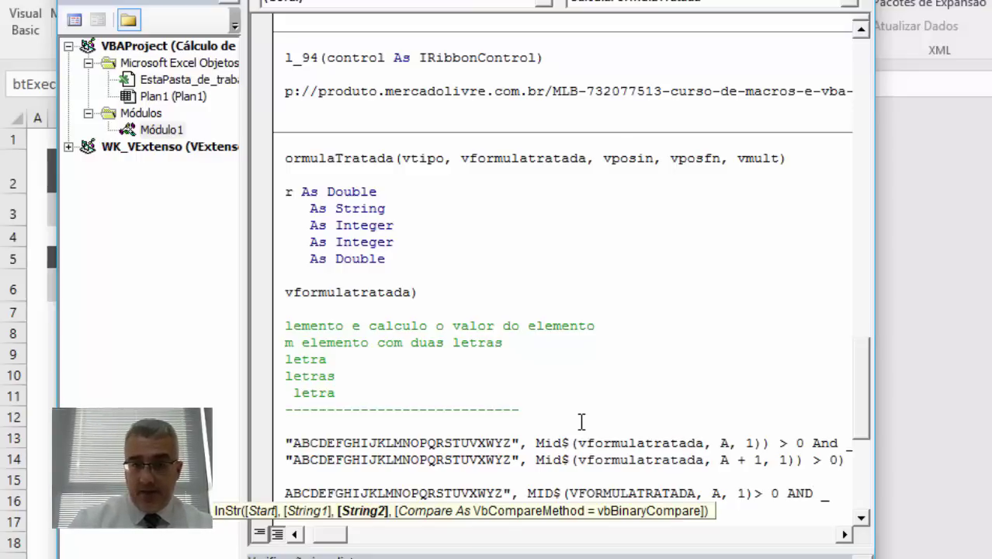
key(Return)
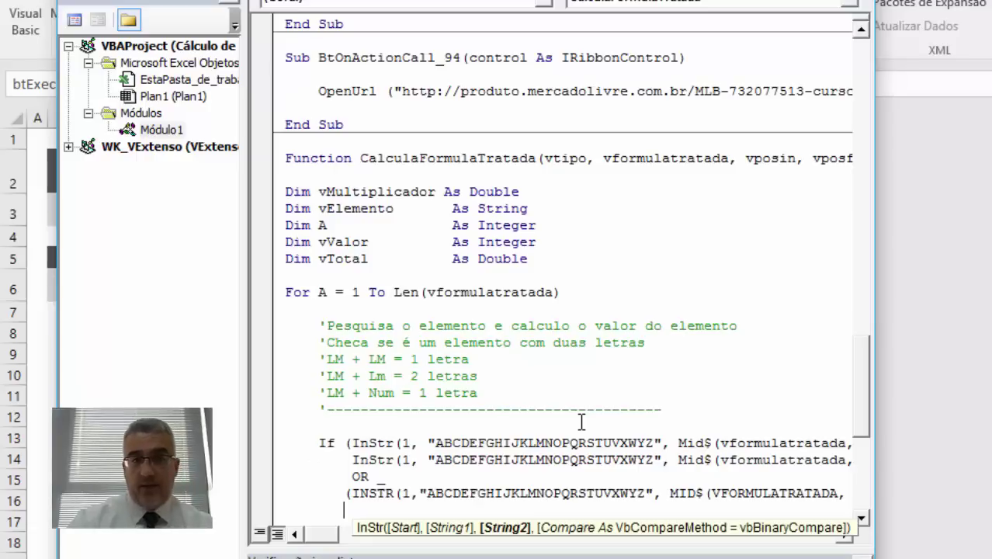
text((INST)
key(BackSpace)
key(BackSpace)
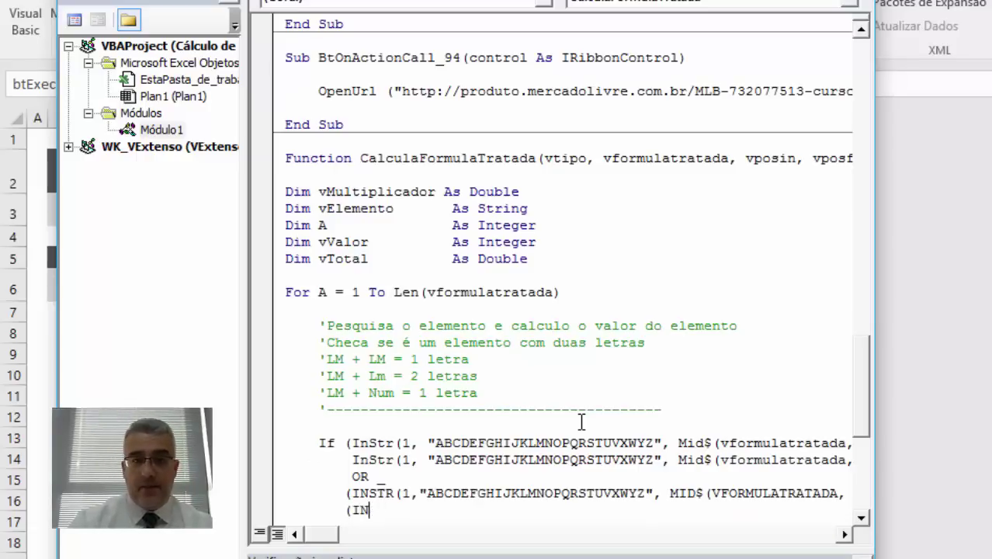
key(BackSpace)
key(BackSpace)
key(BackSpace)
text(INSTR)
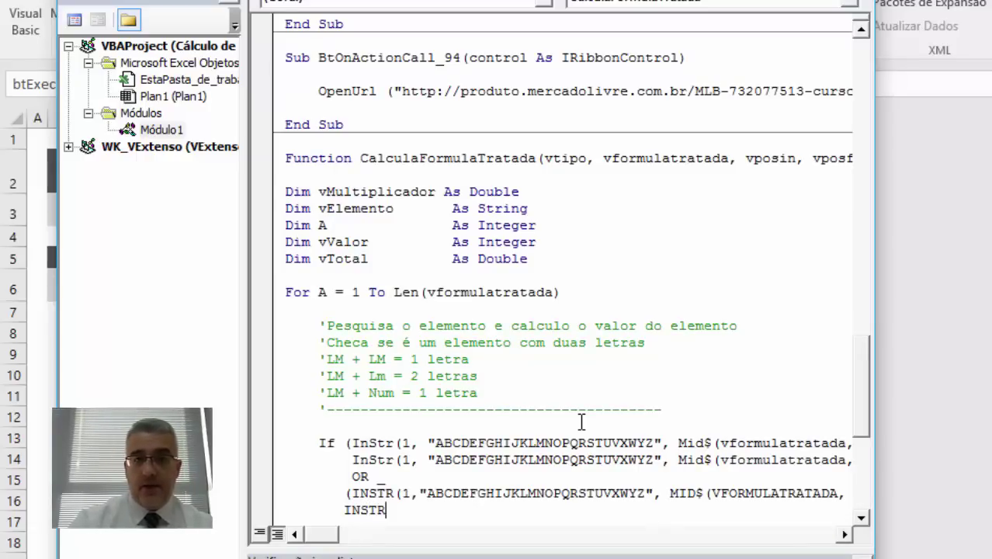
text( ()
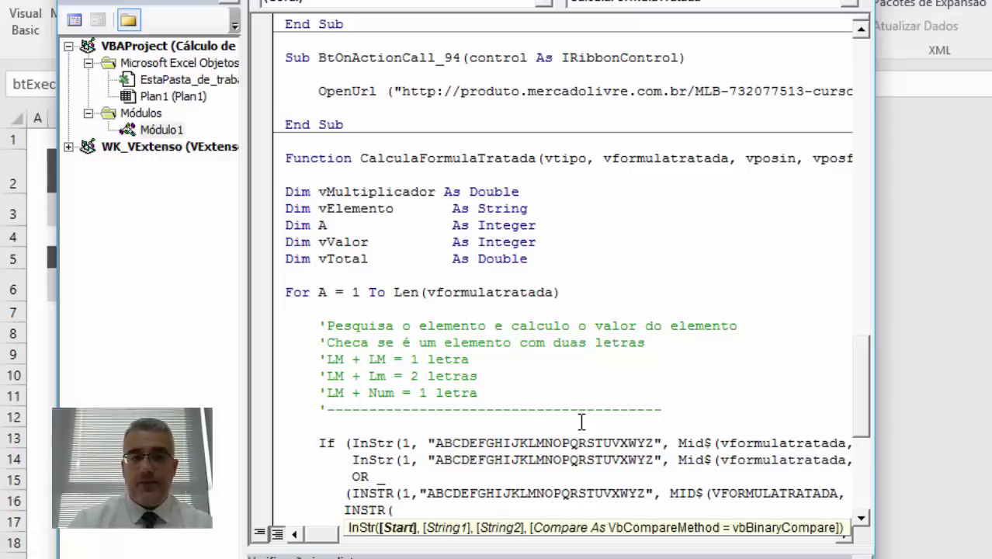
text(, "1)
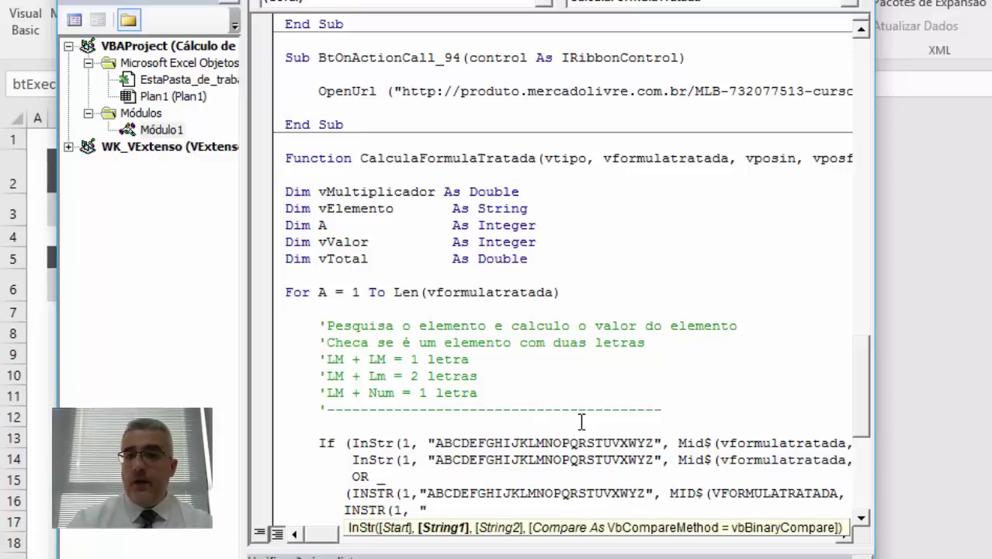
text(234567)
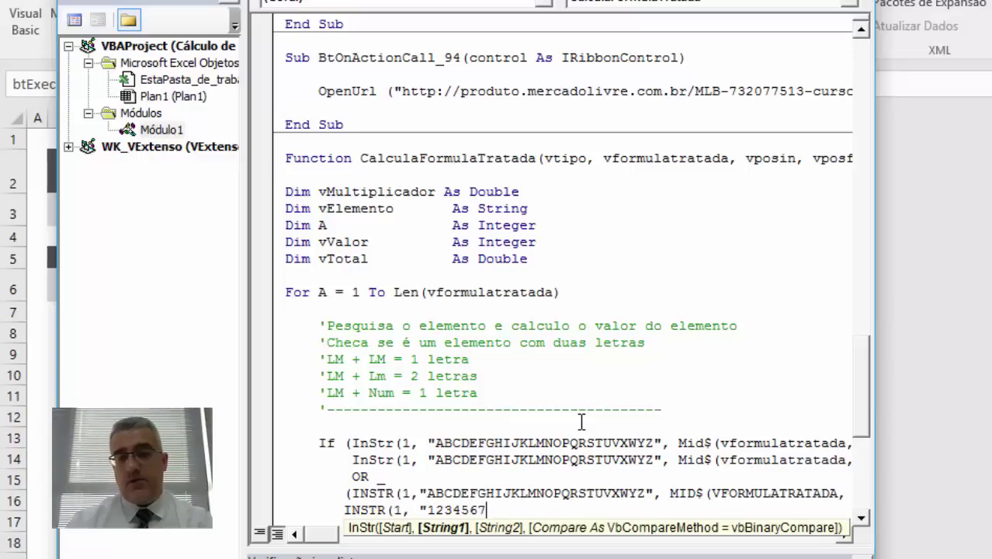
text(890)
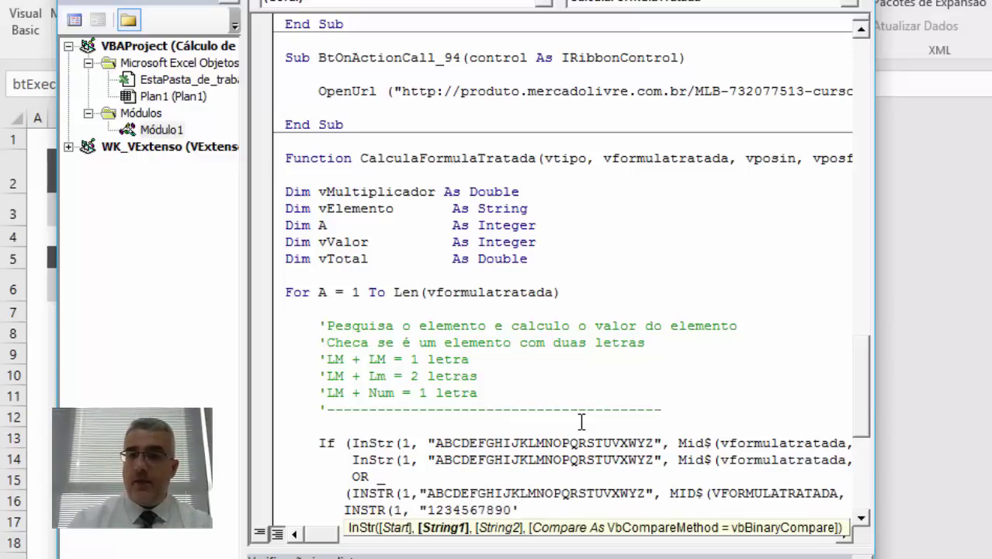
text(")
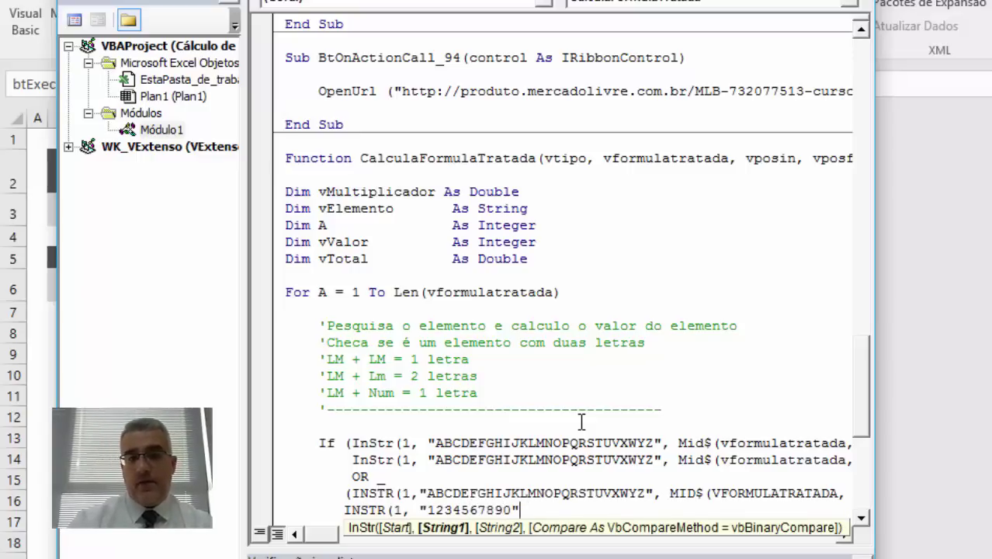
text(, MID$(V)
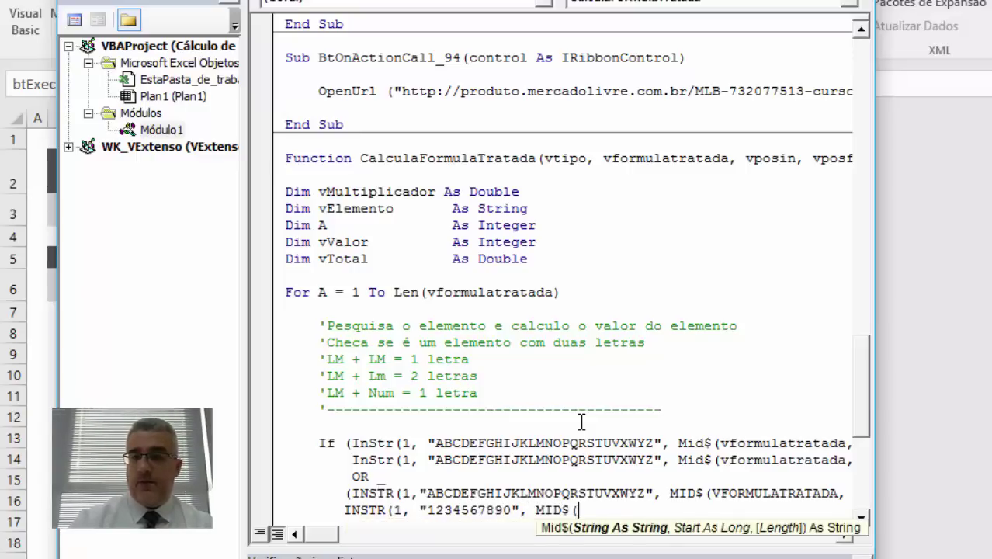
text(FORMULAT)
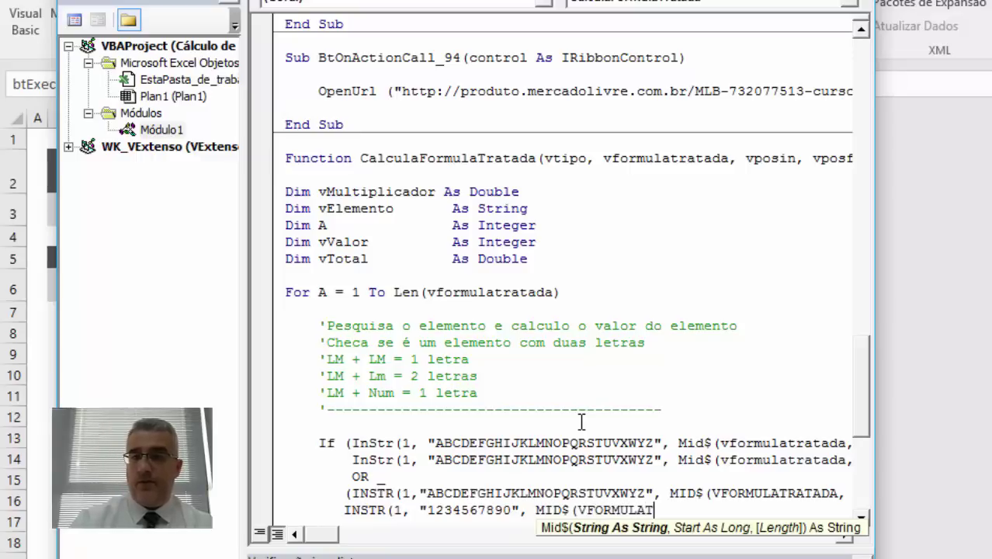
text(RADA)
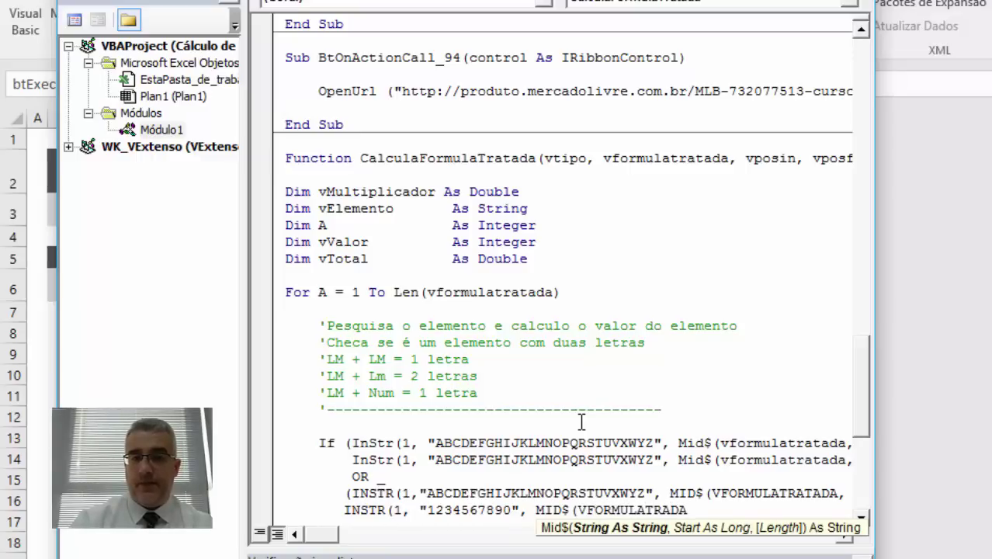
key(BackSpace)
key(BackSpace)
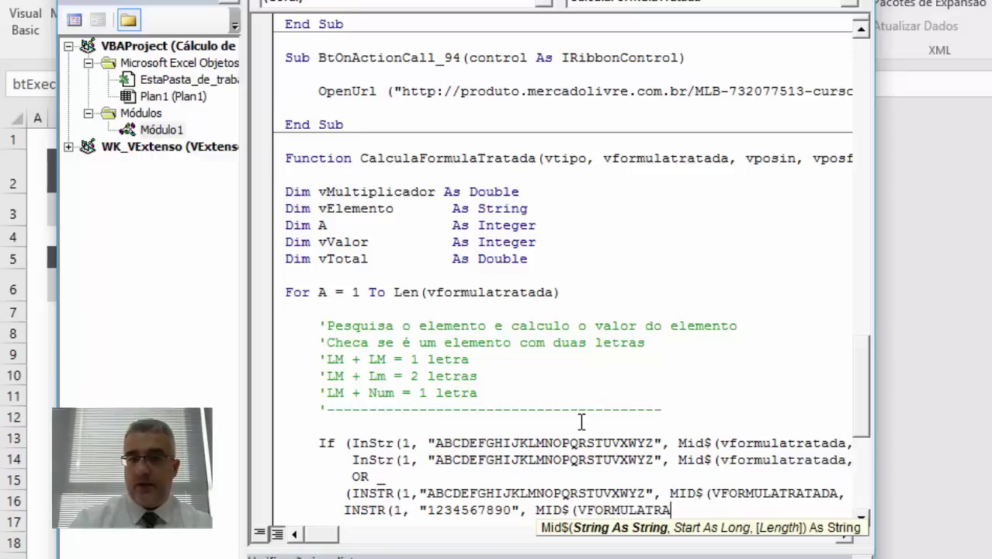
text(TADA, A+)
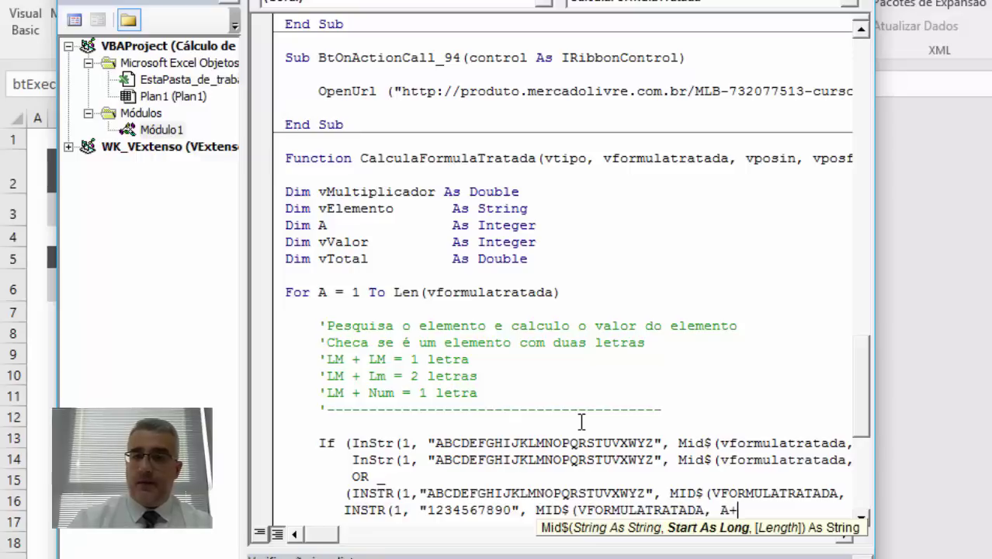
text(1)))
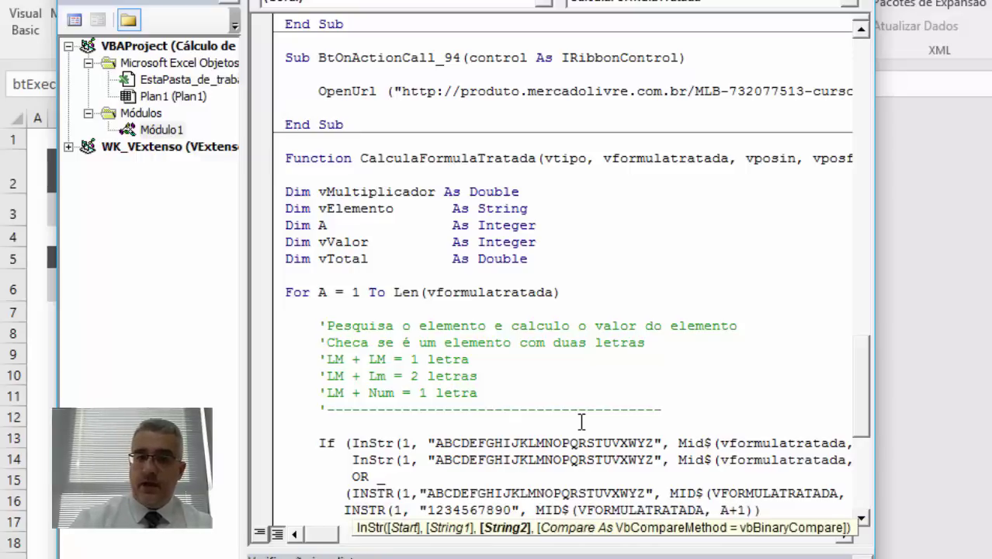
text( >0)
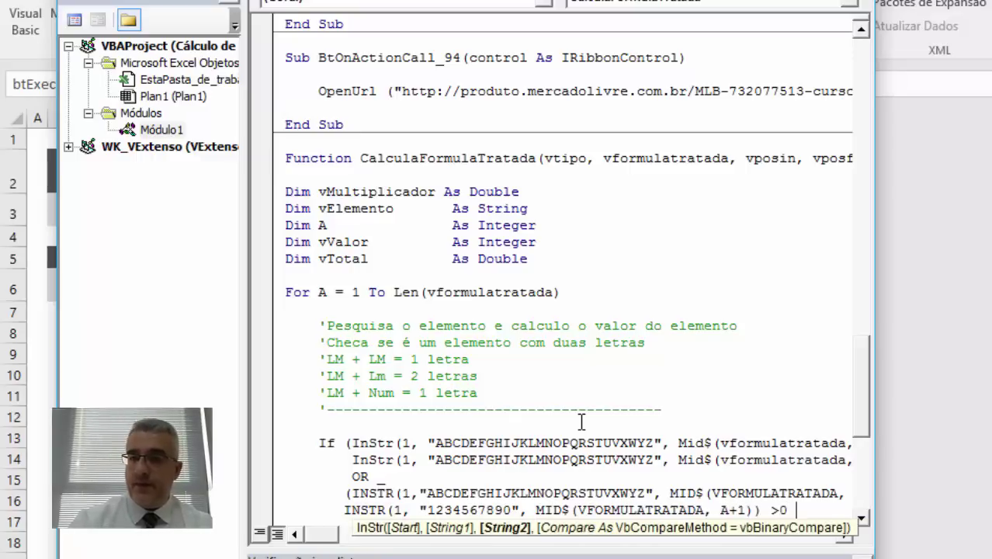
text(THE)
key(BackSpace)
key(BackSpace)
key(BackSpace)
text(I)
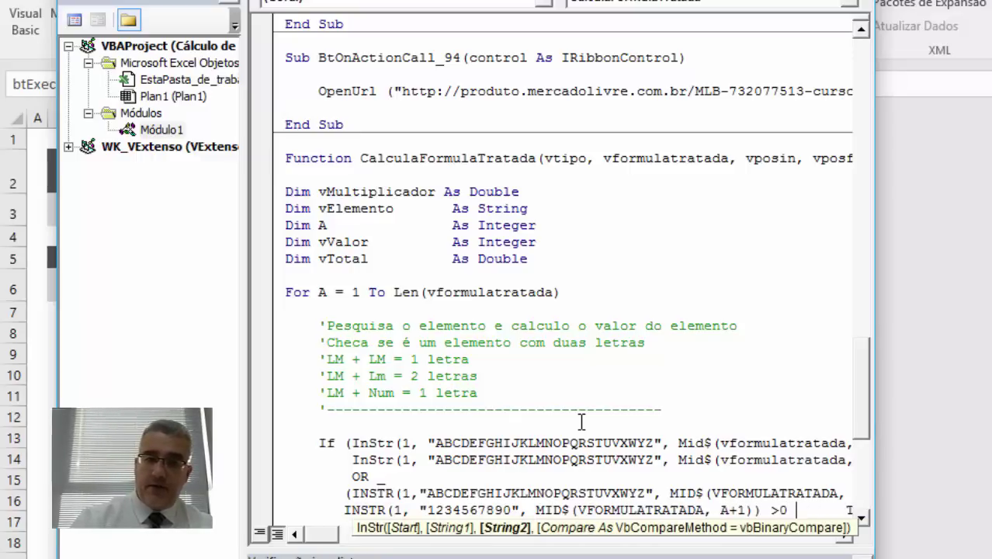
text(Then)
key(Return)
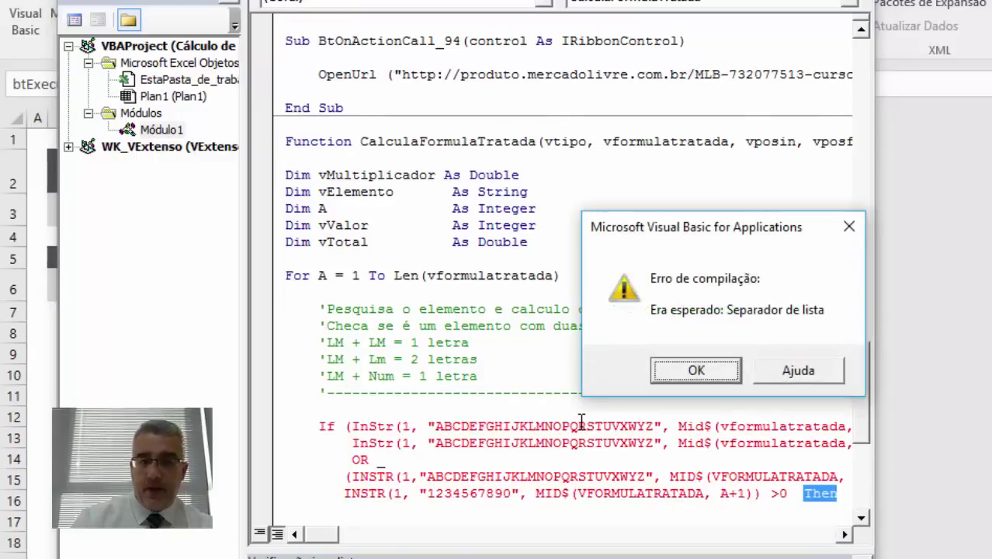
Dismiss the compile error and add the missing closing parenthesis after >0
key(Return)
key(Up)
key(Left)
key(Left)
key(Left)
key(Left)
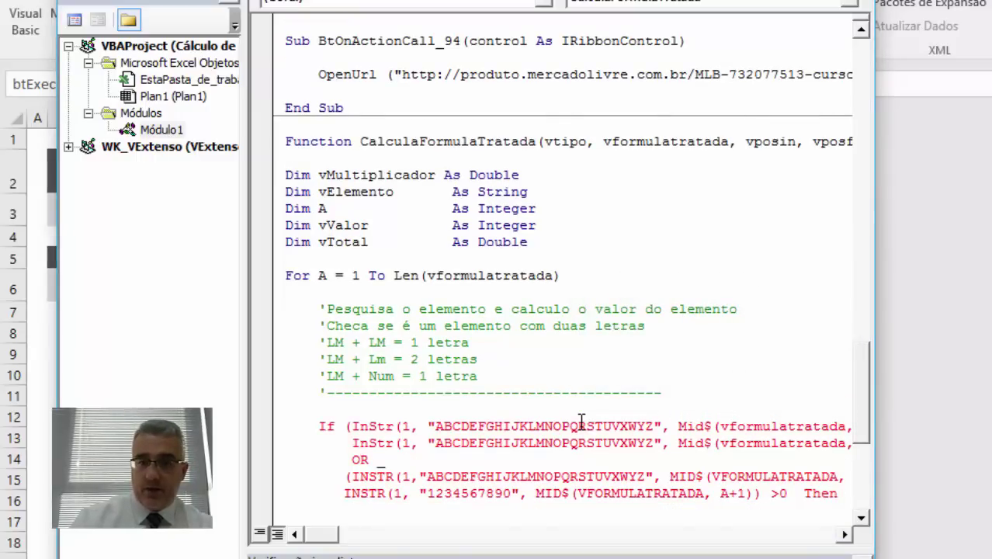
text())
key(Return)
key(Return)
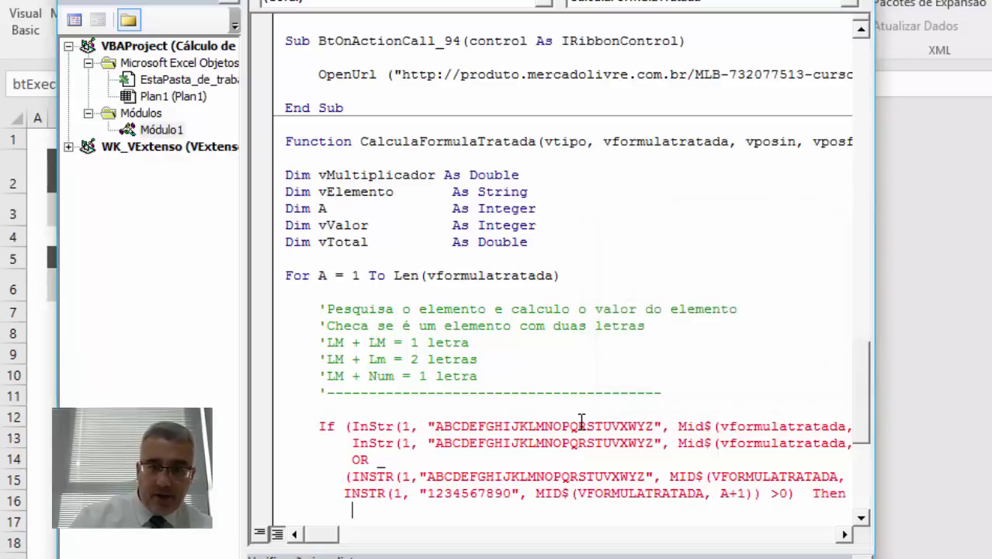
key(Up)
key(End)
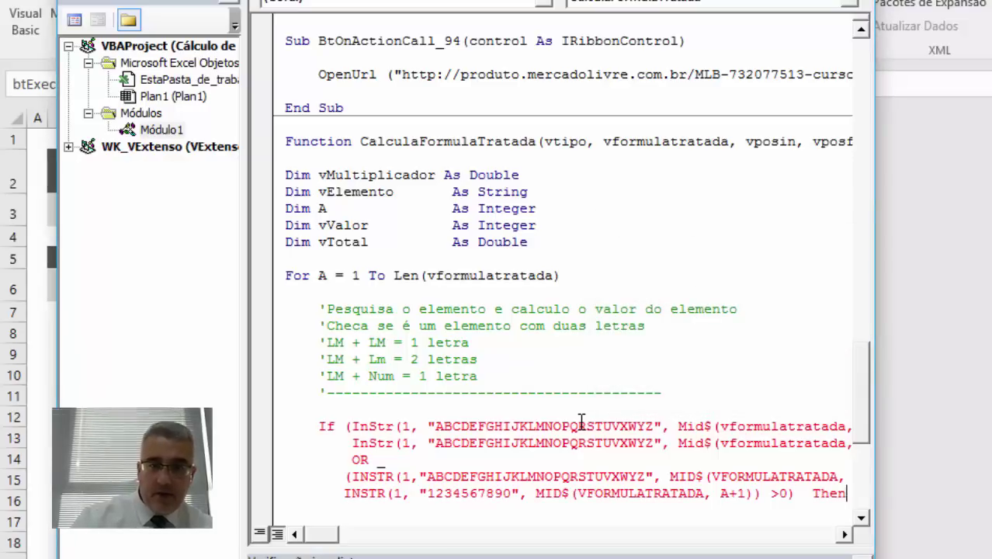
Add the missing closing parenthesis after A, 1 on the letter-check line
key(Up)
key(Right)
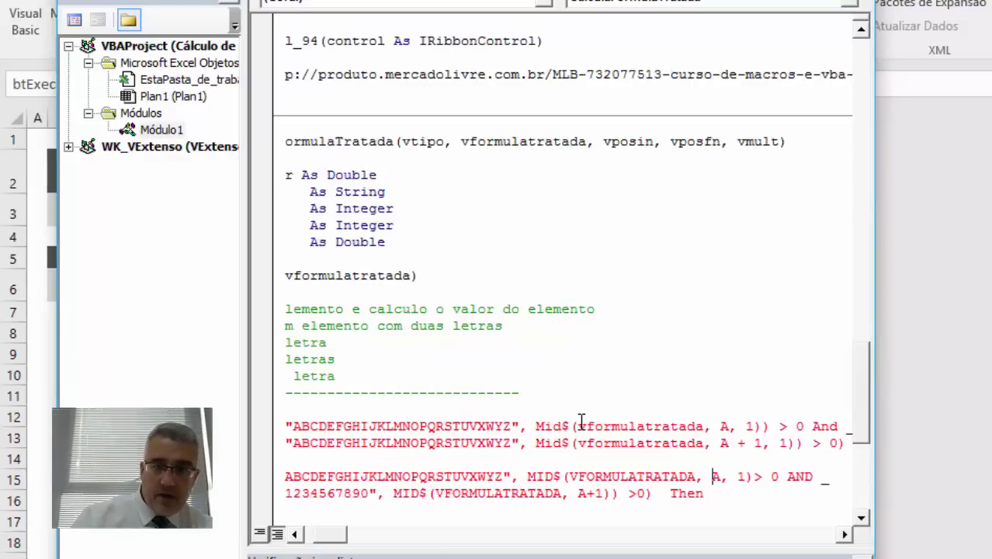
key(End)
key(Down)
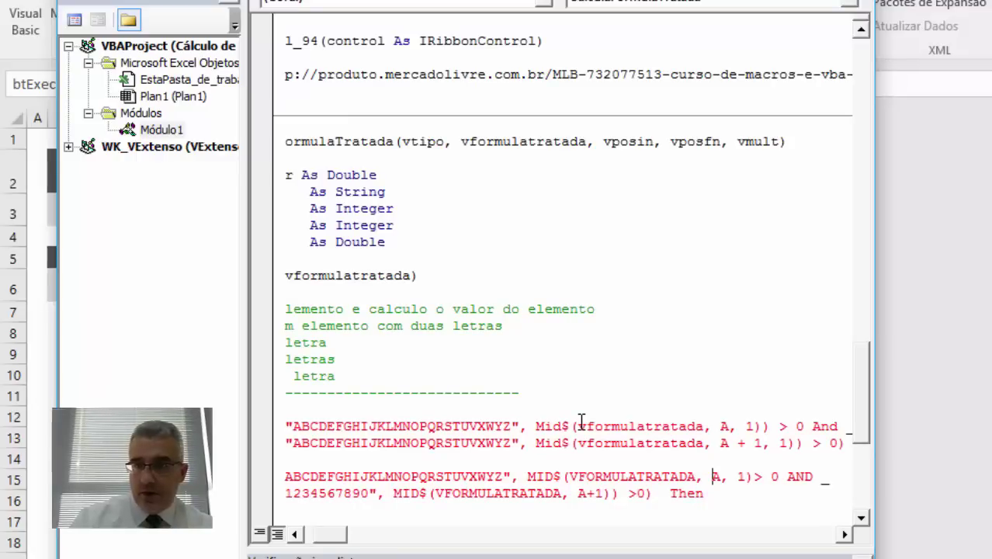
key(Right)
key(Right)
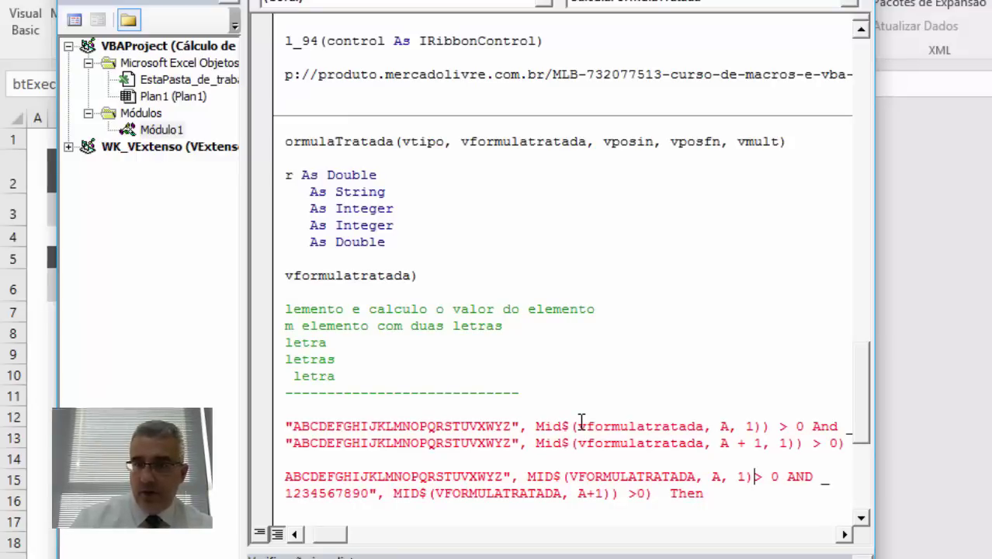
key(Left)
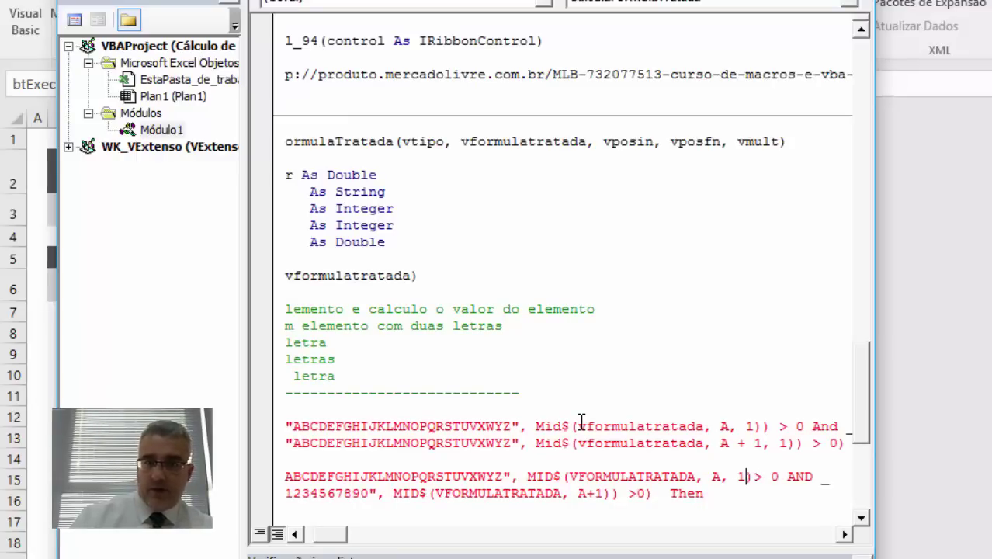
text())
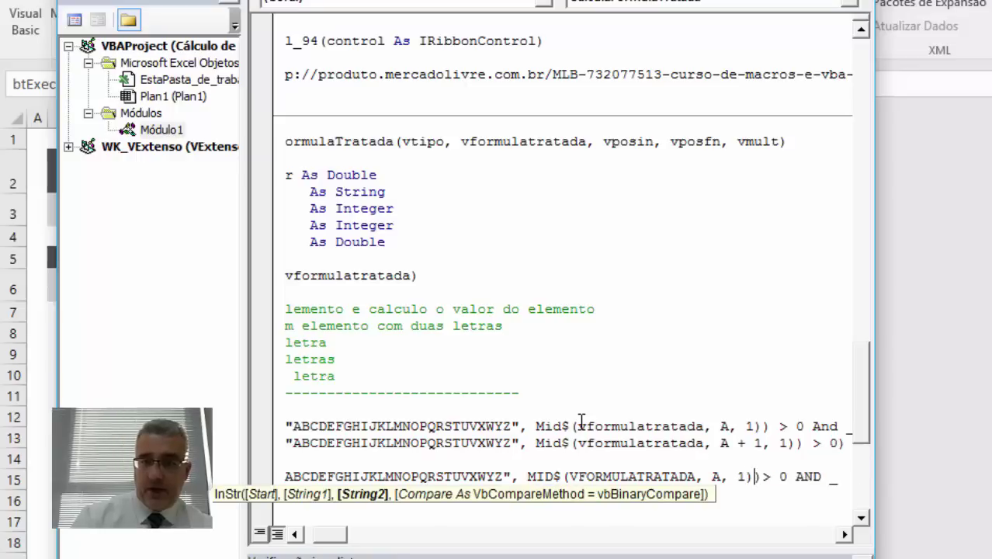
key(Down)
key(Down)
Move And onto its own line using a ' _' continuation
key(Up)
key(Up)
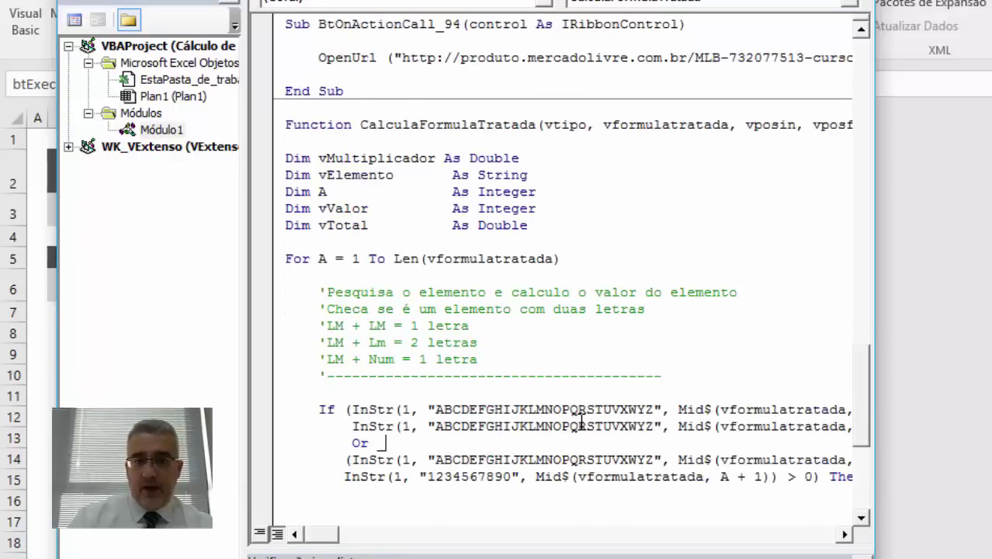
key(Right)
key(Right)
key(Right)
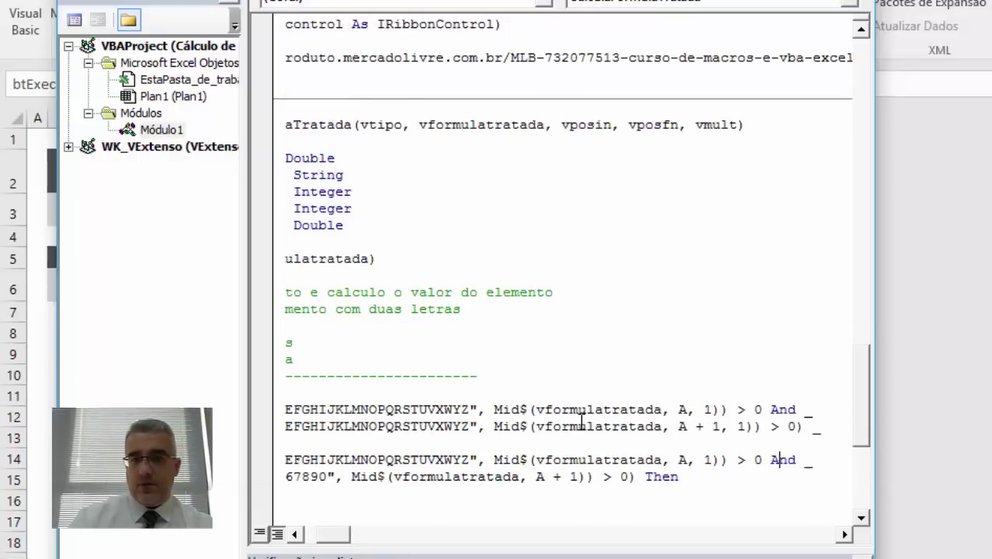
key(Left)
text(_)
key(Return)
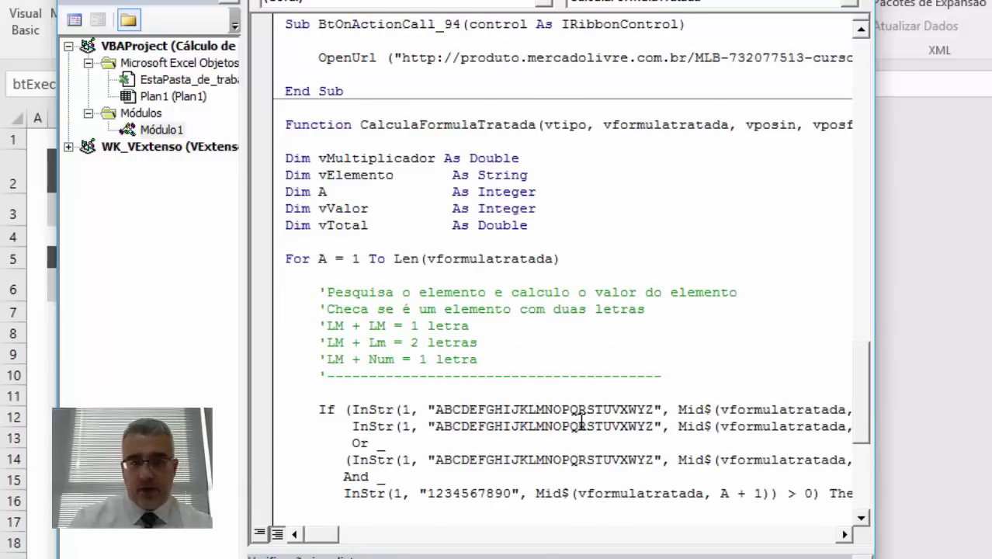
key(Down)
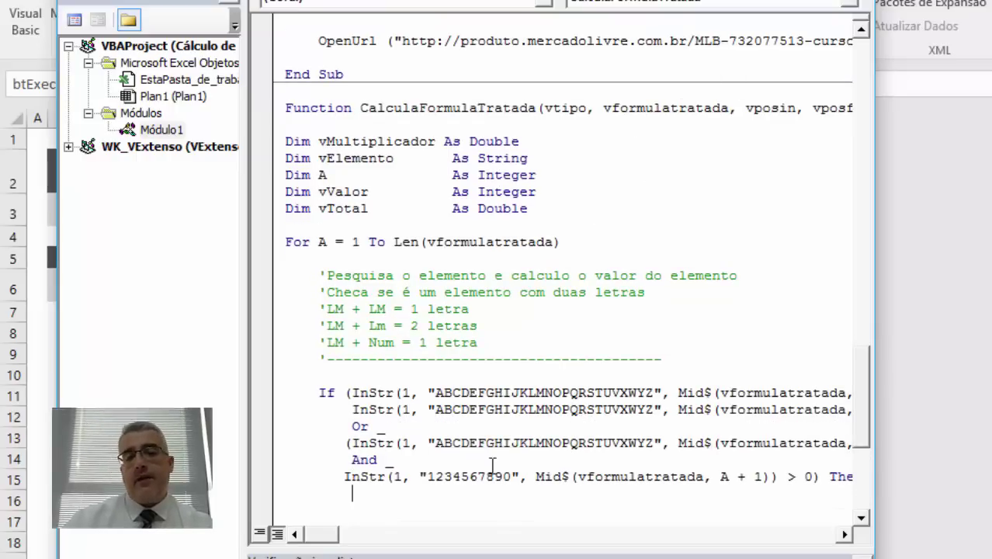
Review the uppercase alphabet strings in each letter test of the condition
click(503, 391)
double_click(503, 391)
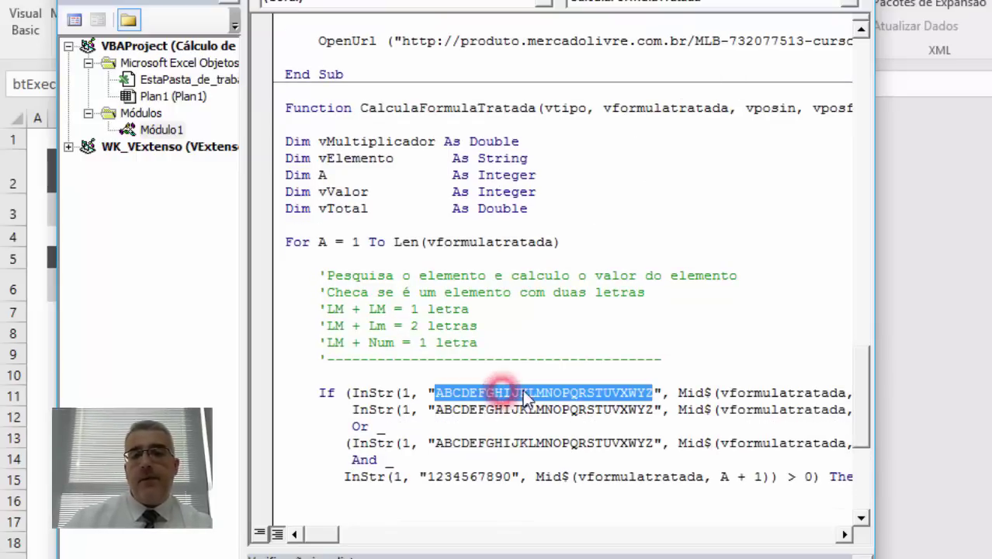
double_click(602, 409)
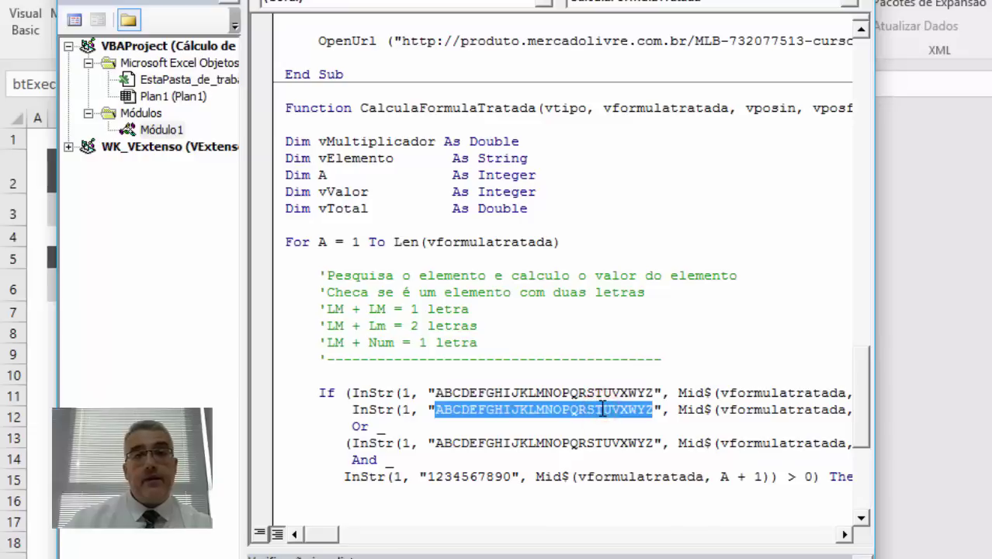
click(610, 392)
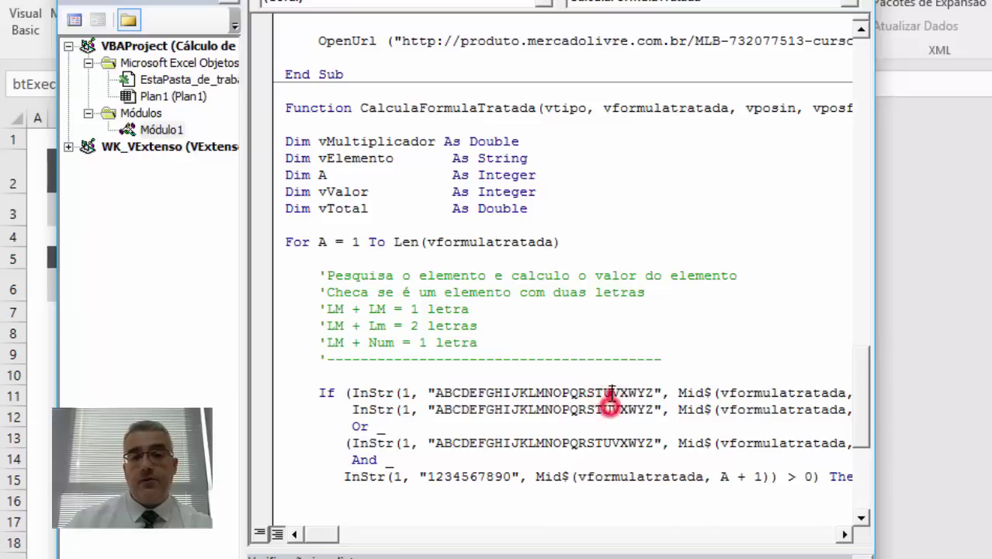
click(356, 431)
click(487, 437)
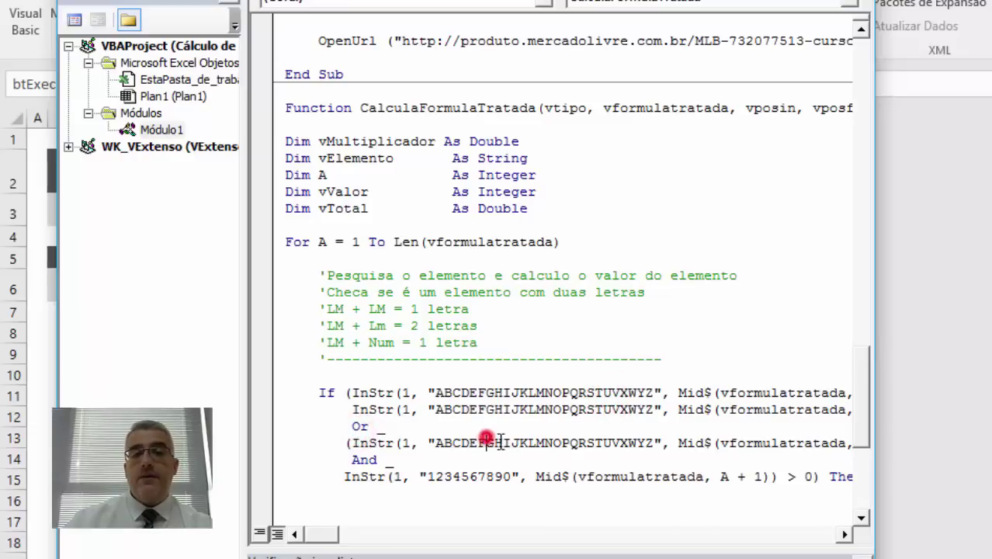
click(534, 444)
click(775, 443)
double_click(532, 444)
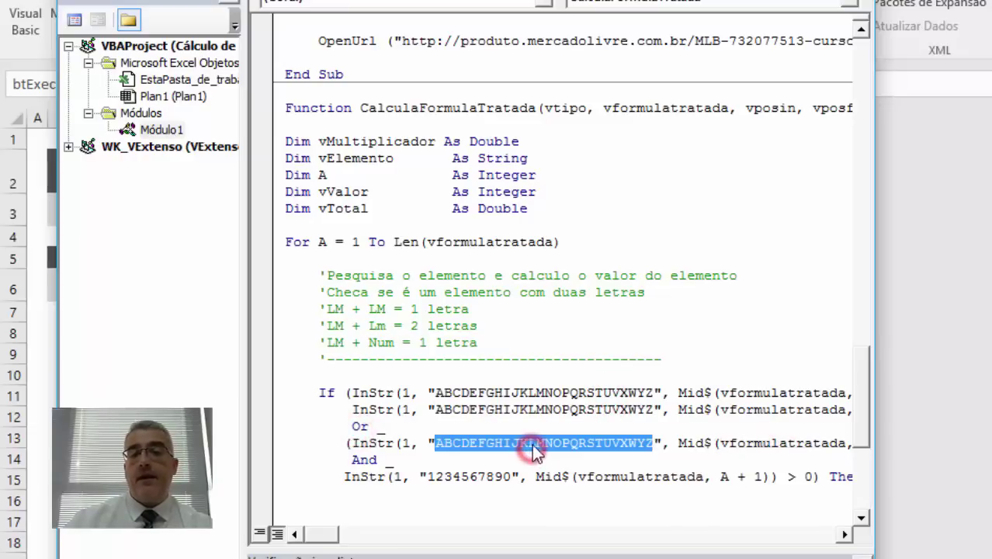
double_click(441, 477)
click(763, 475)
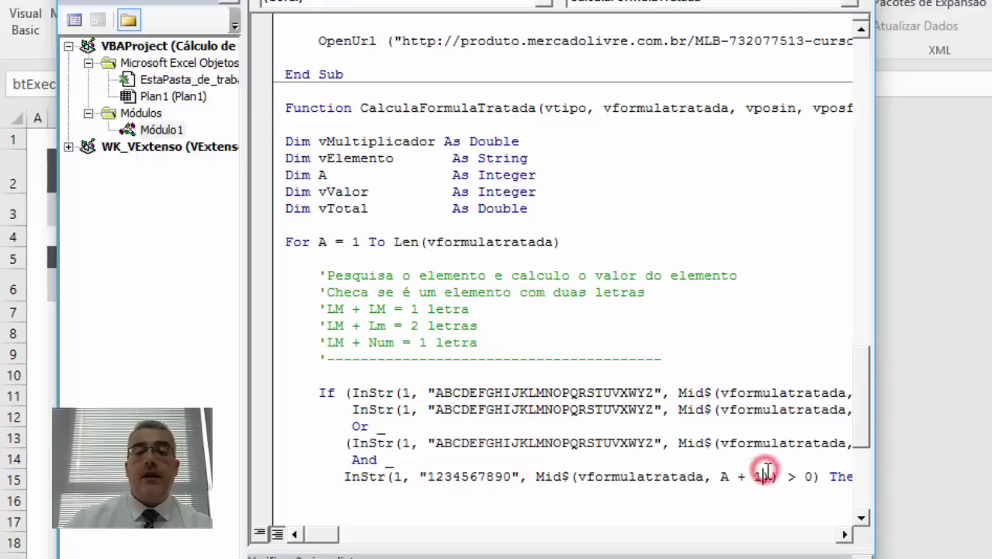
click(689, 477)
scroll(668, 470, down, 1)
click(755, 426)
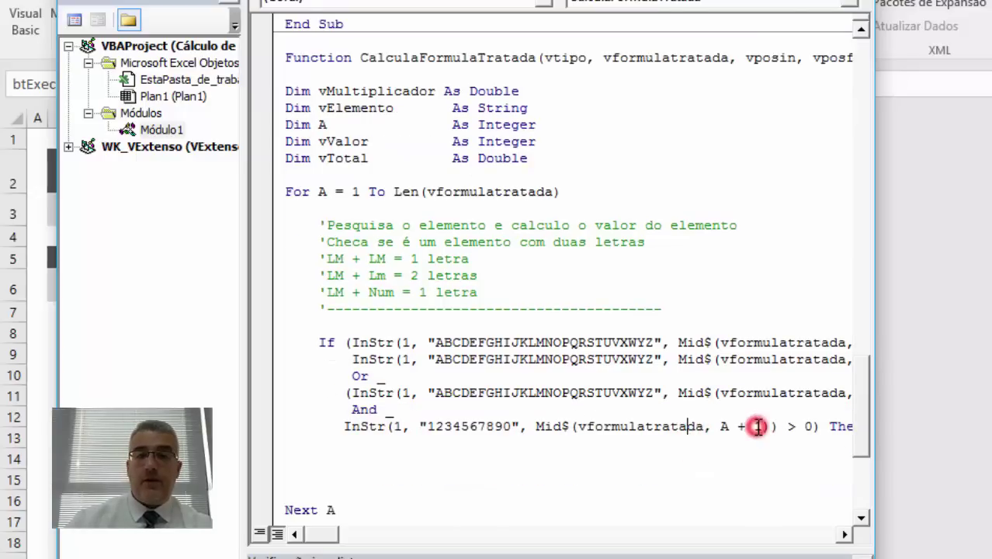
scroll(704, 428, down, 1)
Insert an indented body line assigning vElemento = Mid$(VFORMULTRATADA, A, 1)
click(422, 402)
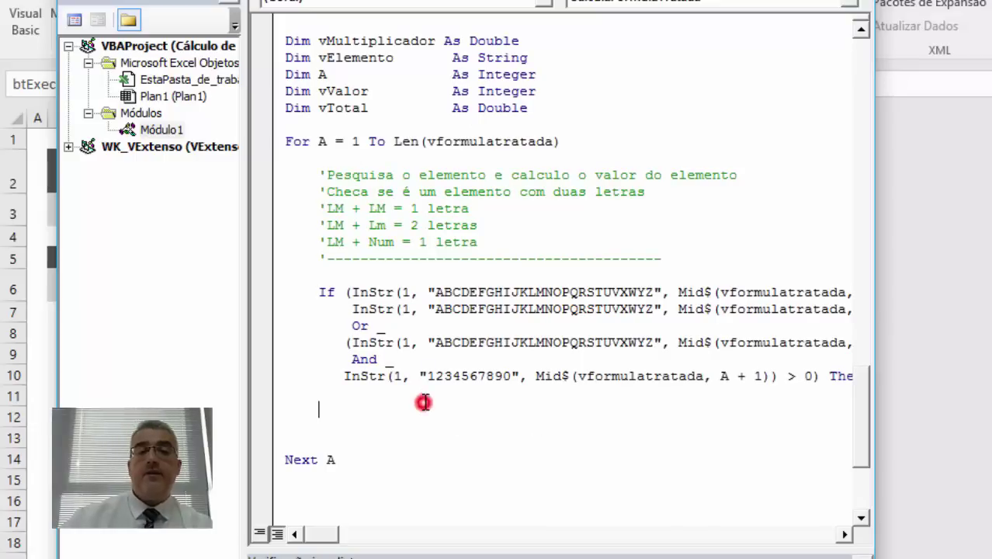
key(Return)
key(Return)
key(Return)
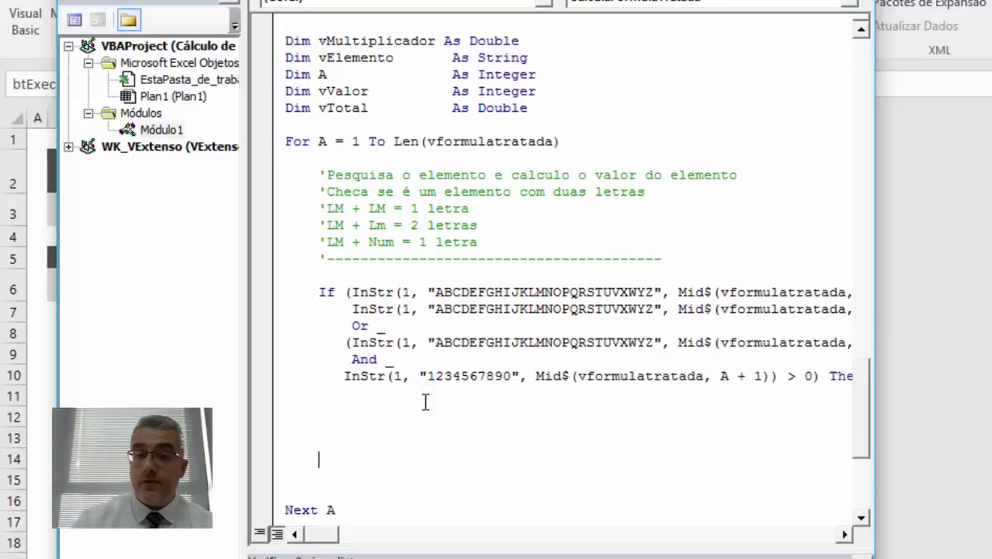
key(Up)
key(Up)
key(Up)
key(Tab)
text(VEL)
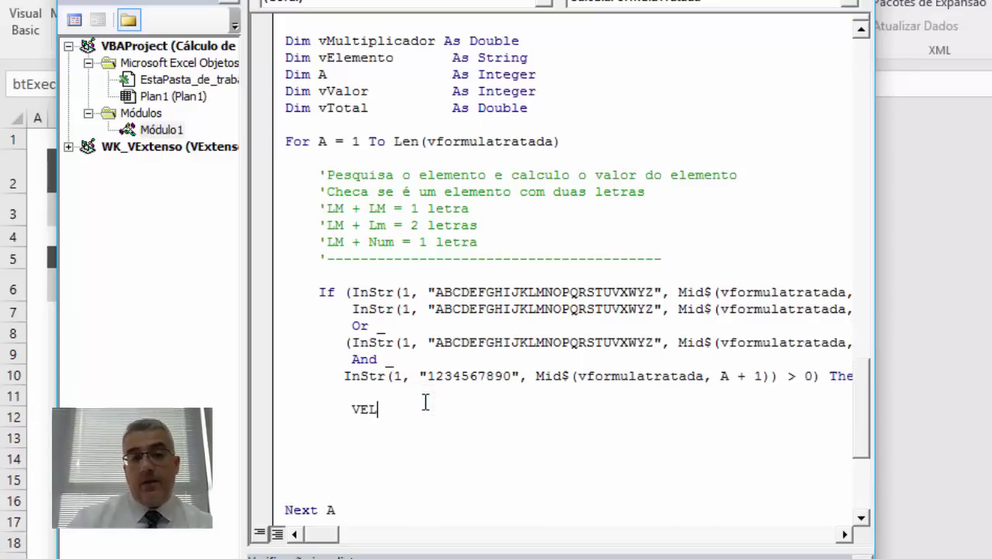
text(EMENTO = )
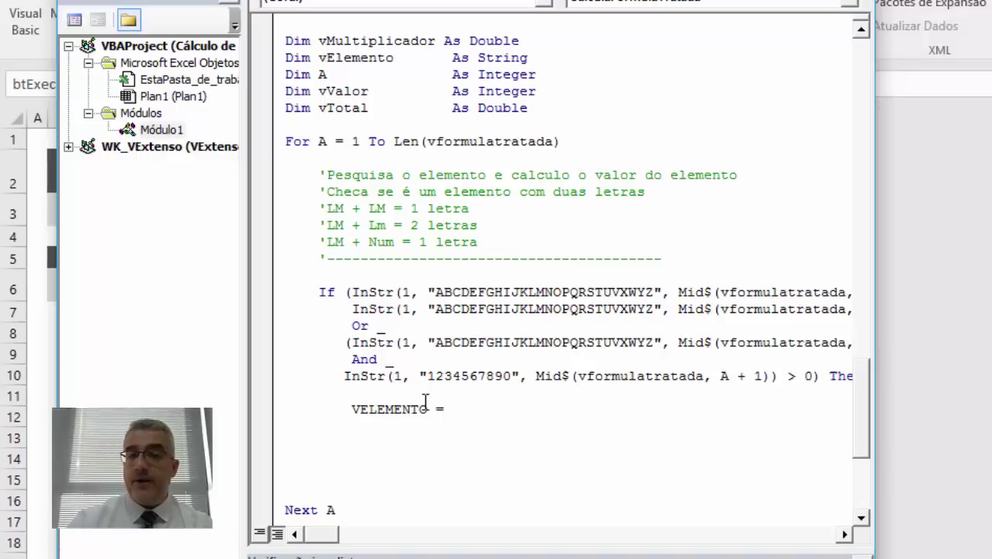
text(MID$(F)
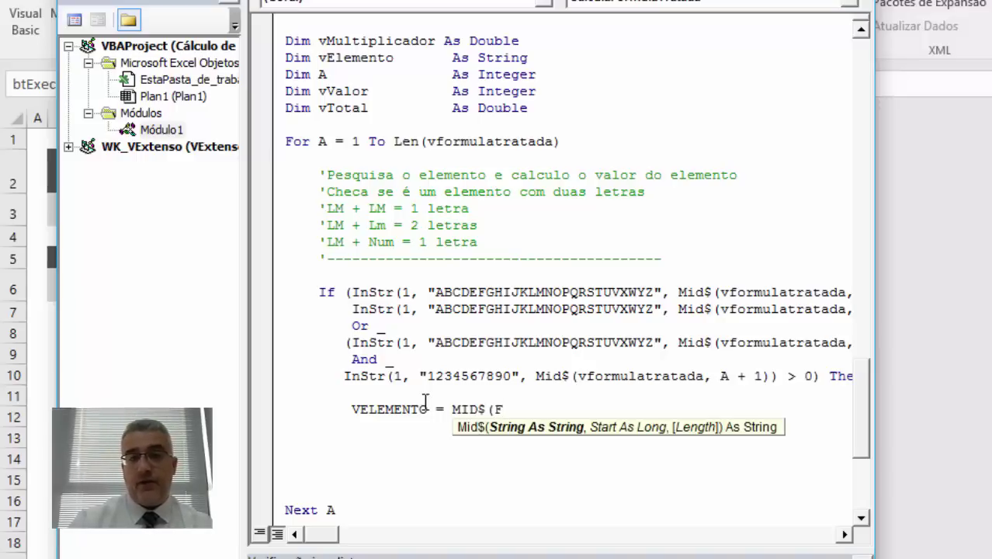
key(BackSpace)
text(VFORM)
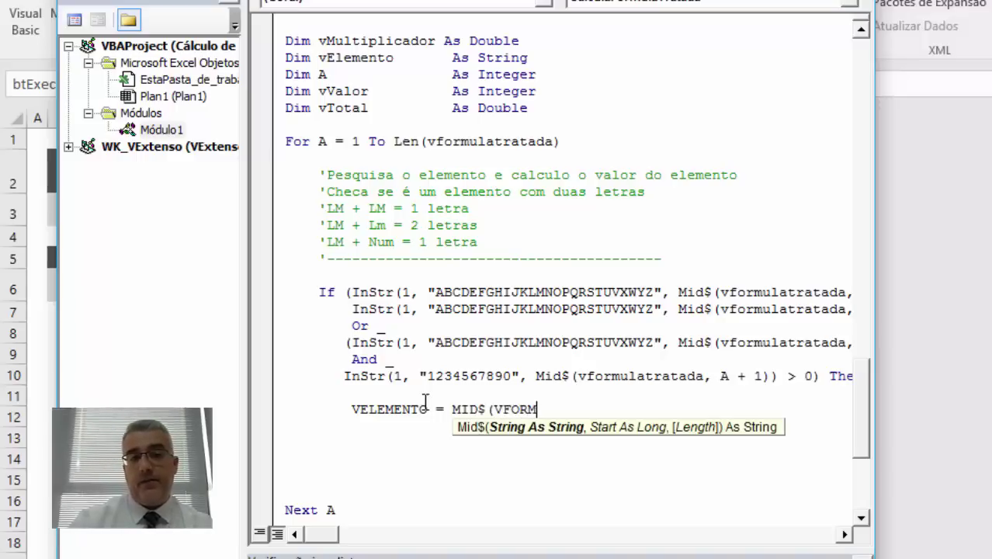
text(ULTRADATA,)
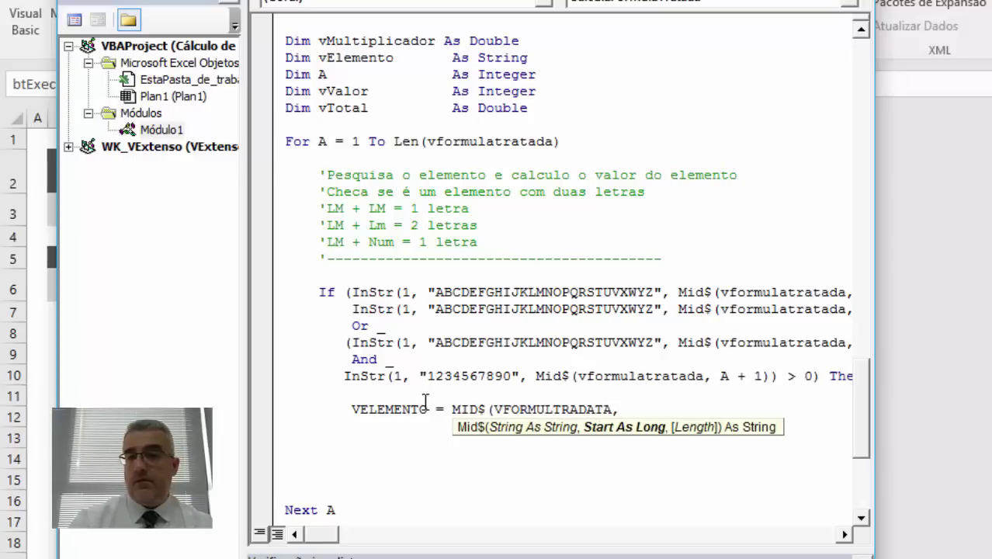
text(A,1))
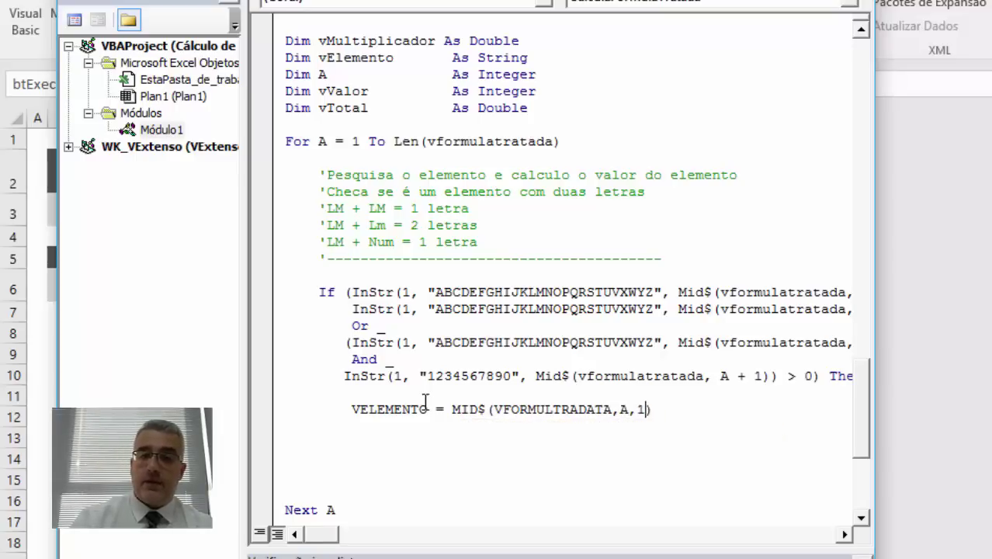
text(T)
key(Delete)
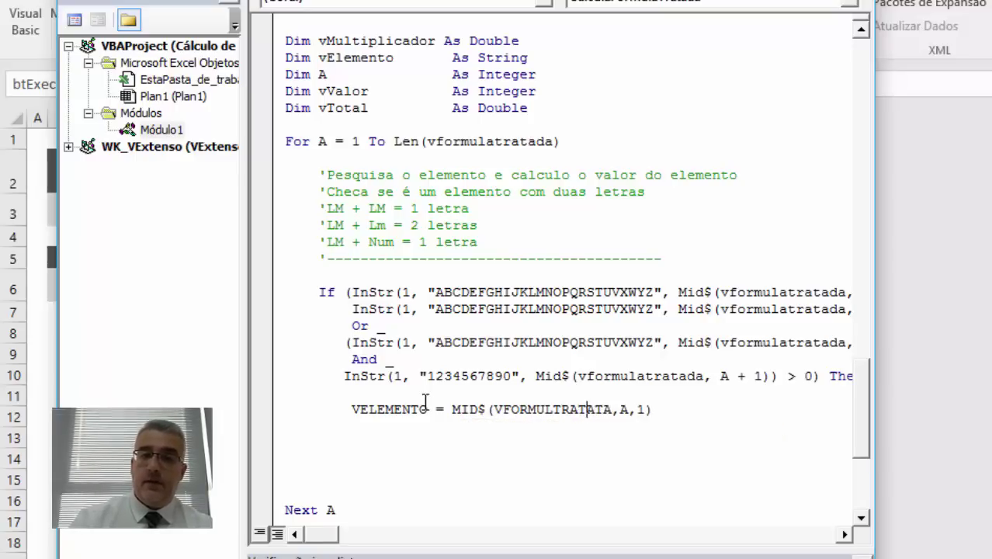
key(Right)
text(D)
key(Delete)
key(Return)
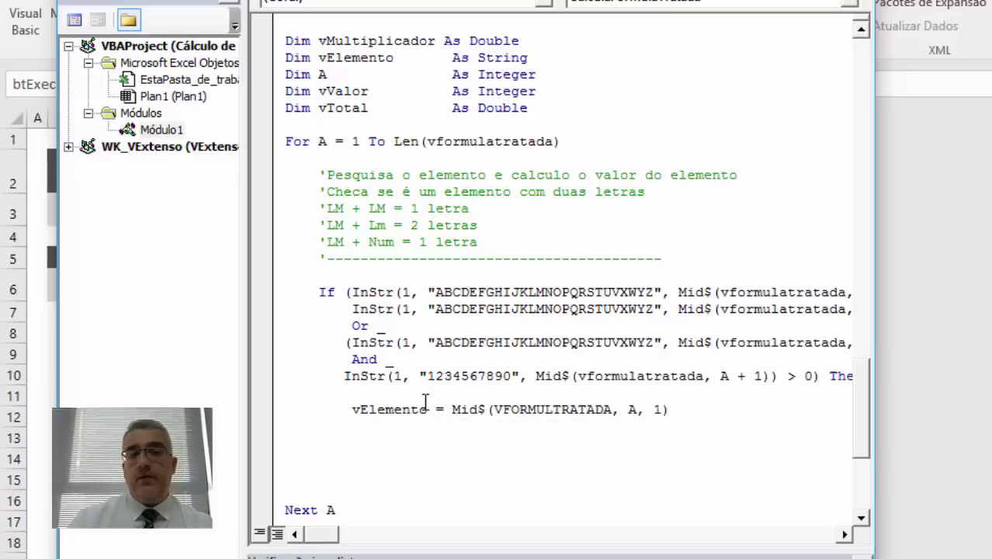
Start a nested If Tipo = 1 Then block on the next indented line
key(Tab)
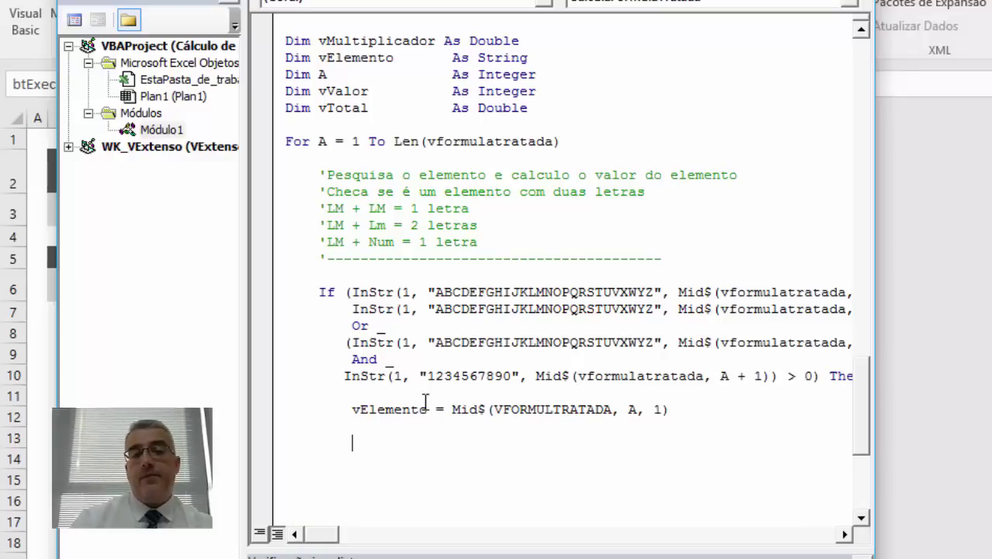
text(IF Tipo)
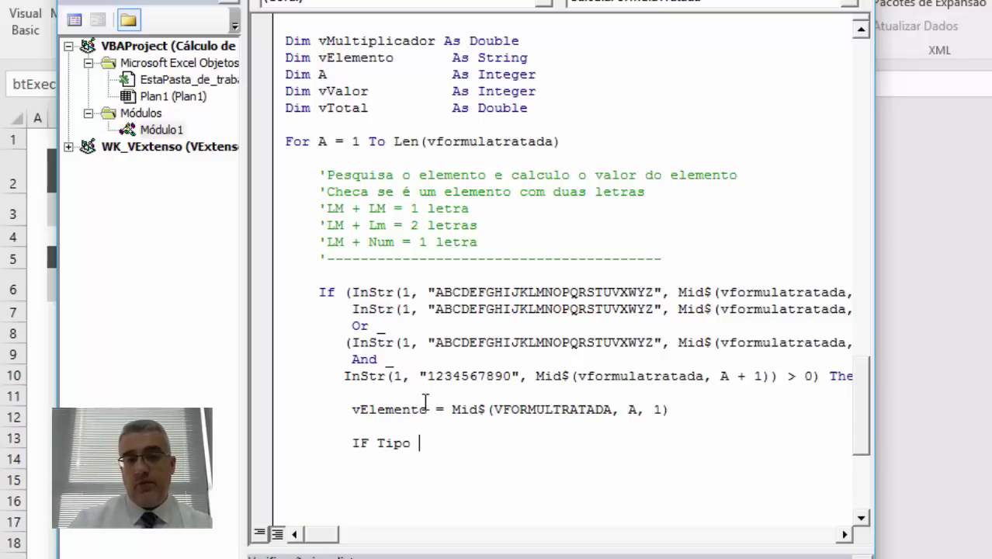
text(= 1)
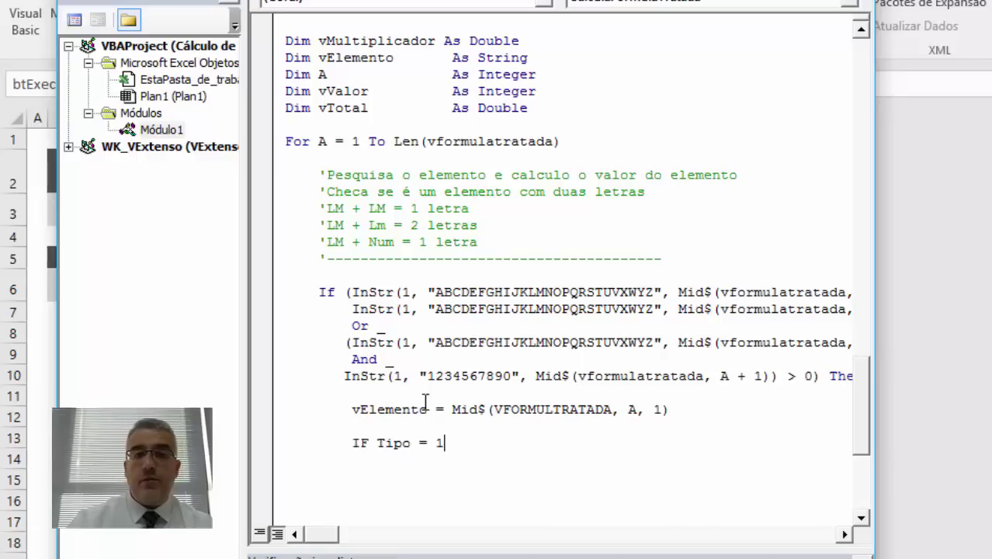
text( then)
key(Return)
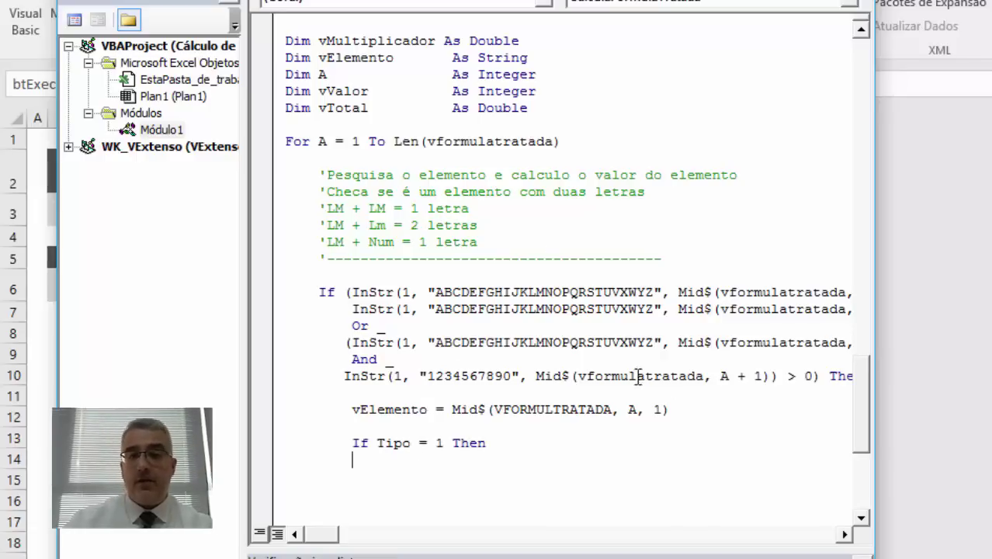
scroll(632, 218, up, 2)
Close the nested If Tipo = 1 block with End If
double_click(565, 107)
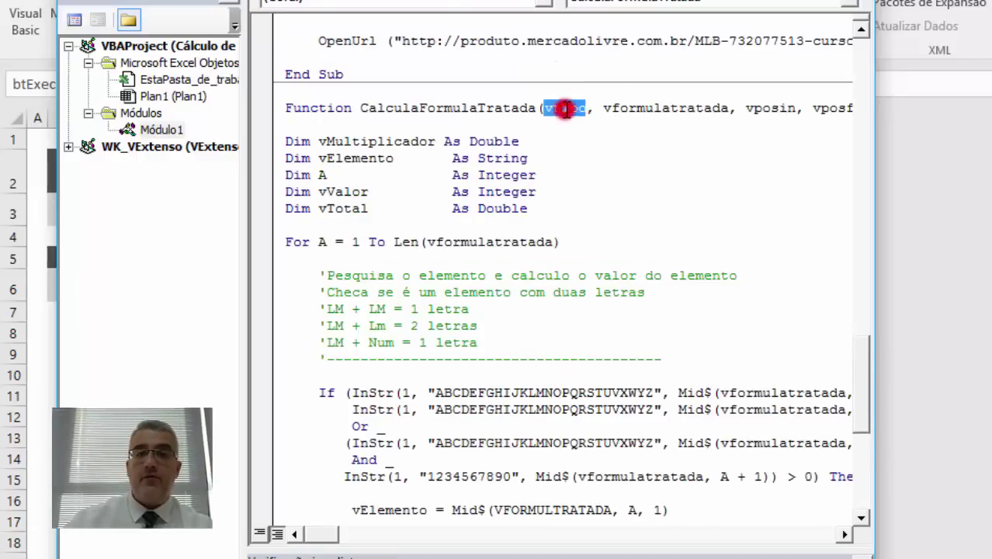
scroll(564, 108, down, 2)
scroll(528, 249, down, 1)
click(481, 410)
key(Down)
key(Down)
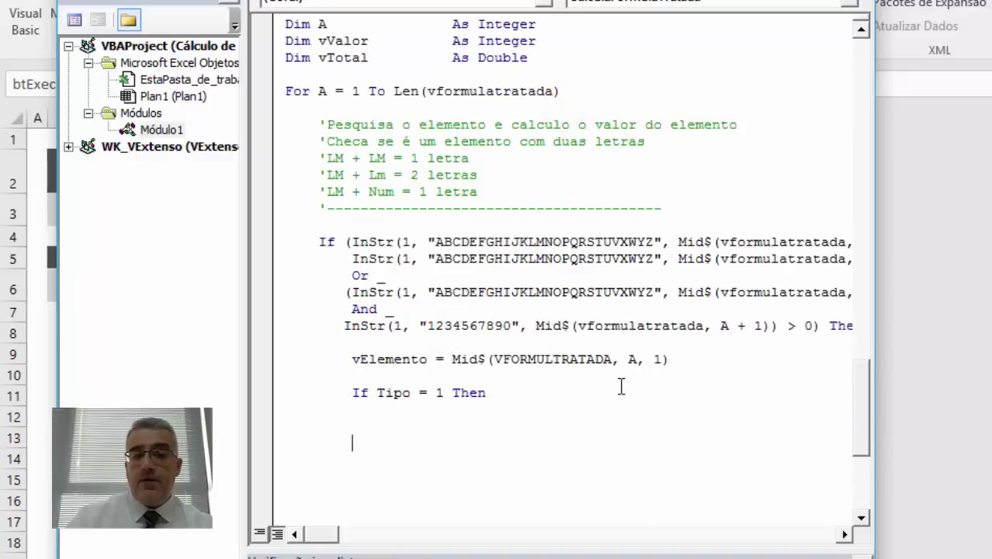
text(endif)
key(Up)
key(Up)
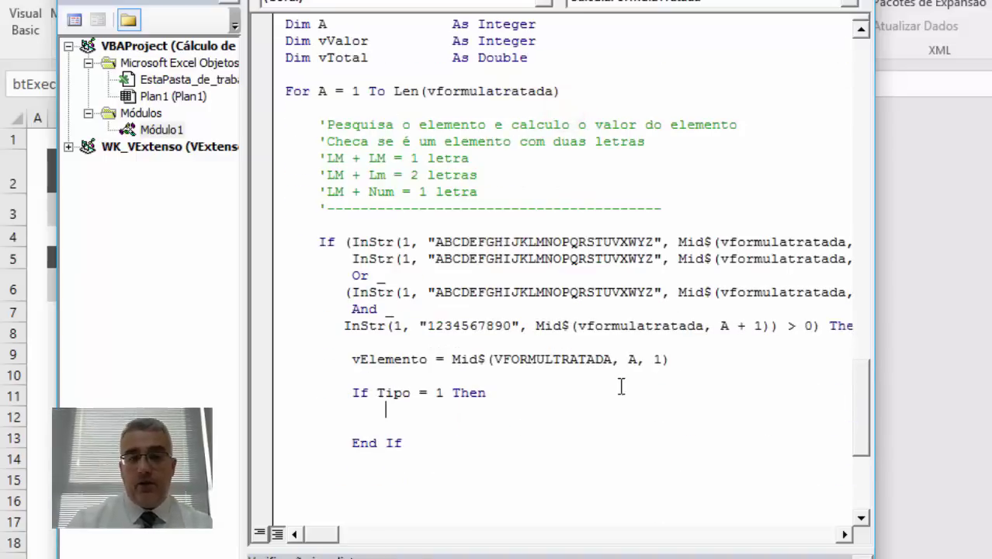
Inside the block, assign vMultiplicador = ProcuraMultiplicador(vElemento)
text(vmult)
text(ipl)
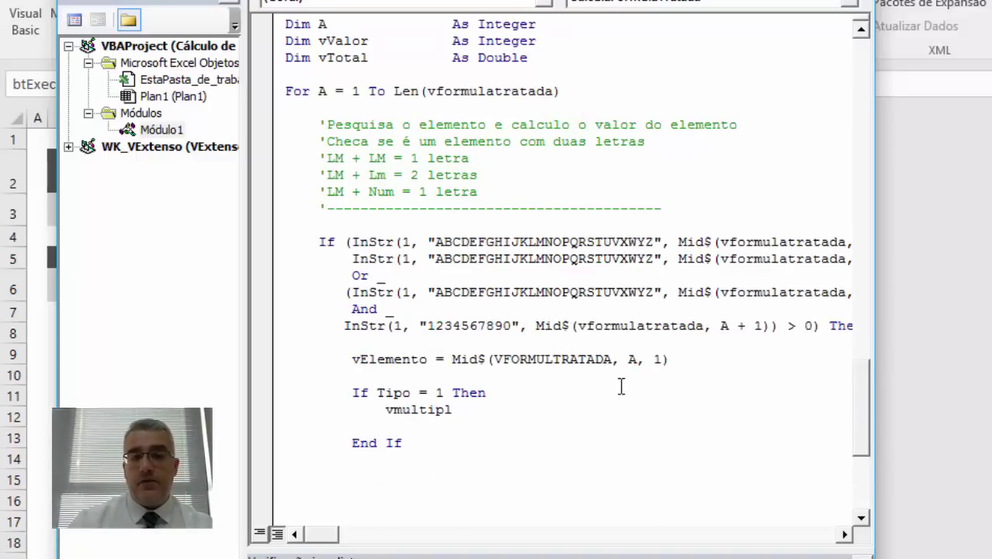
text(icador)
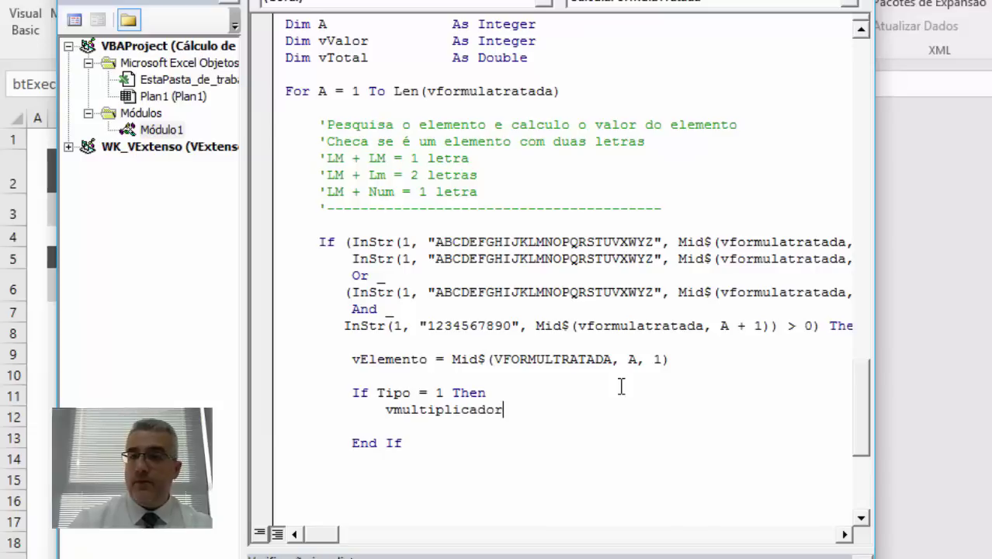
text( = procuram)
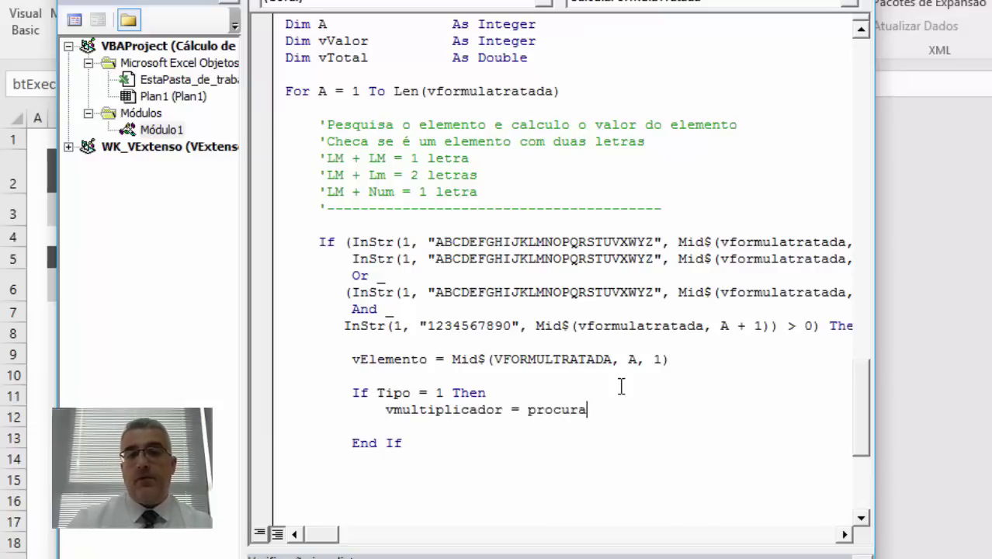
text(ultic)
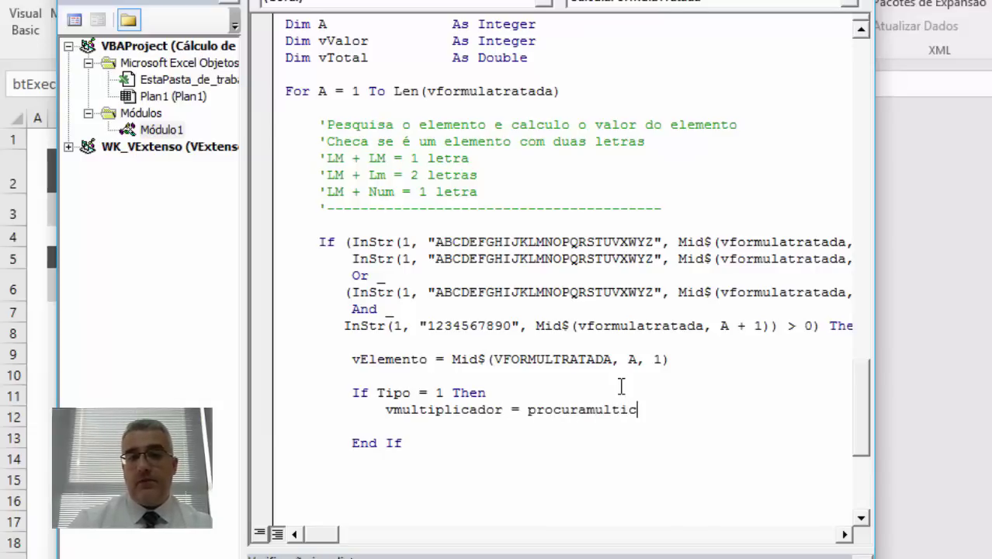
key(BackSpace)
text(plicador)
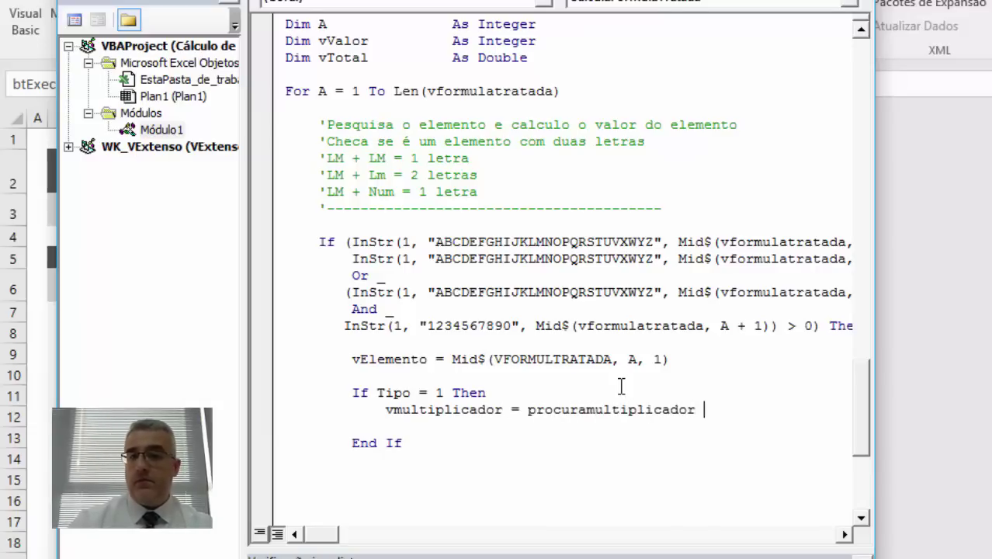
key(BackSpace)
text((velemento))
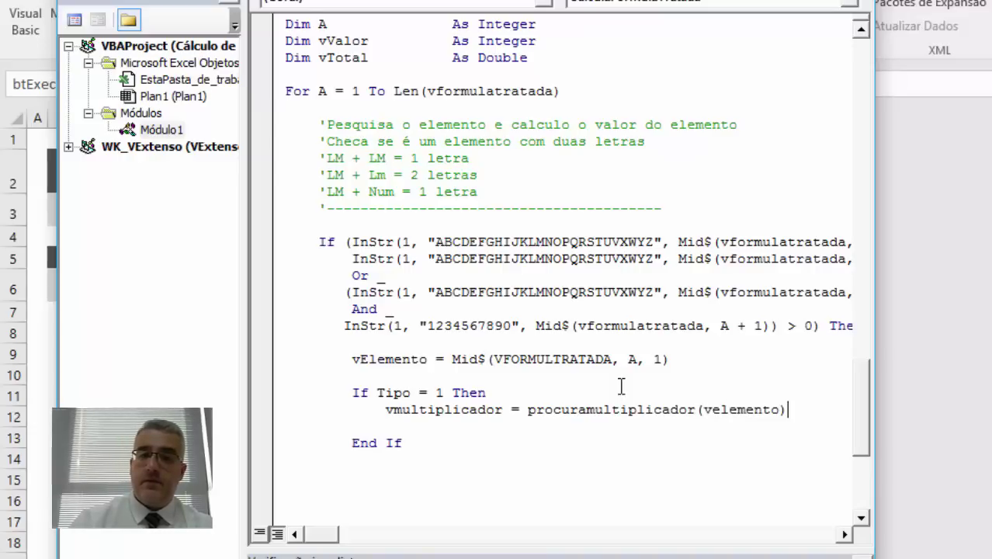
key(Return)
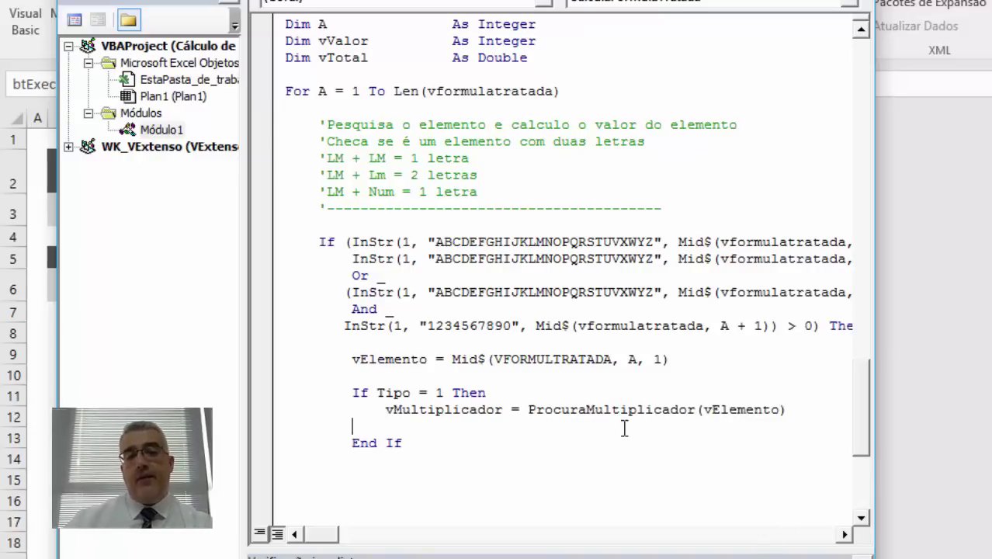
click(620, 409)
double_click(621, 409)
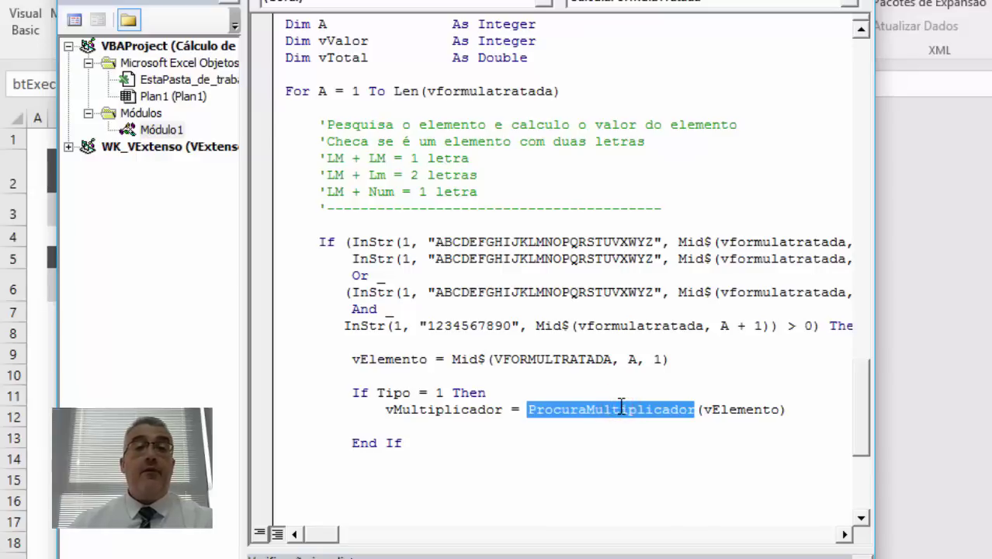
double_click(750, 408)
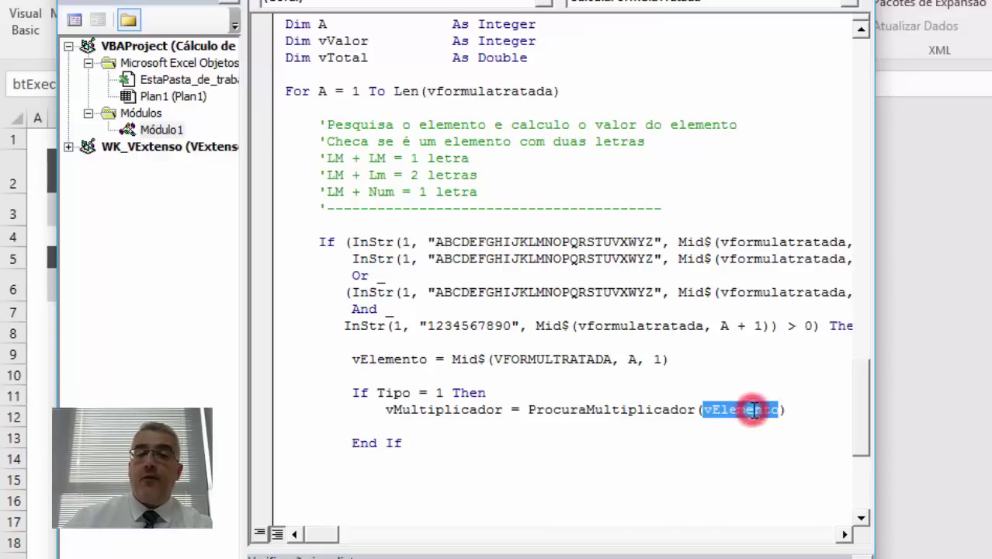
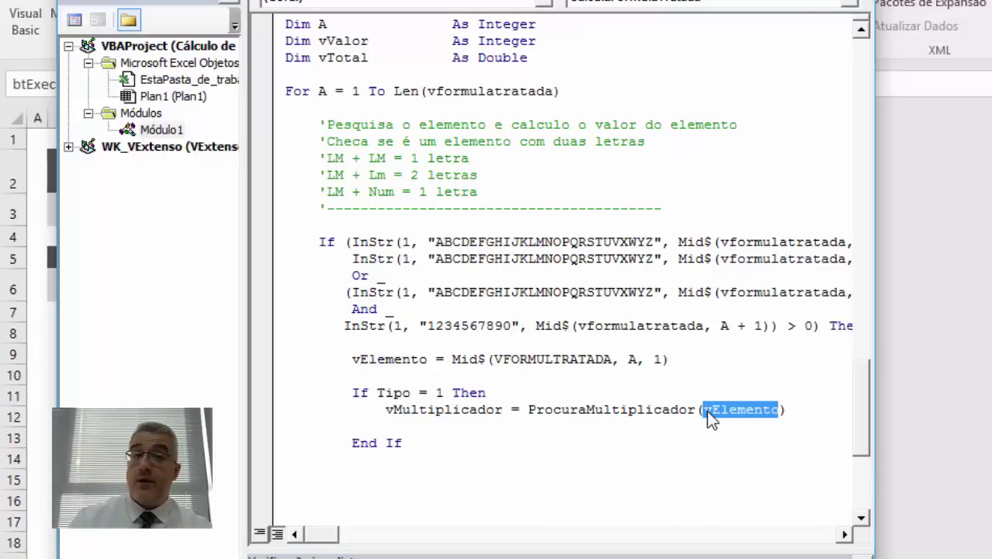
Open a blank line under the vMultiplicador = ProcuraMultiplicador(vElemento) assignment
key(End)
key(Return)
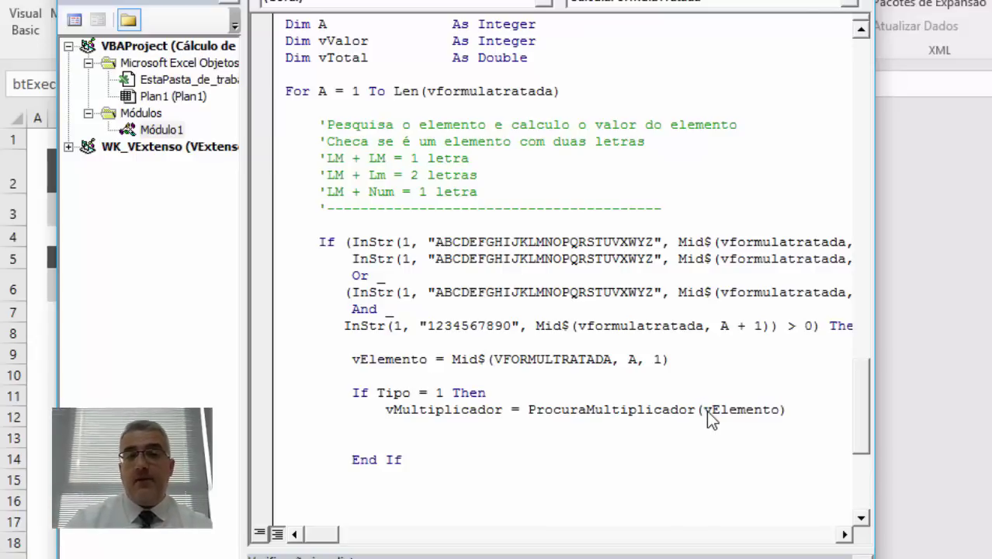
double_click(572, 409)
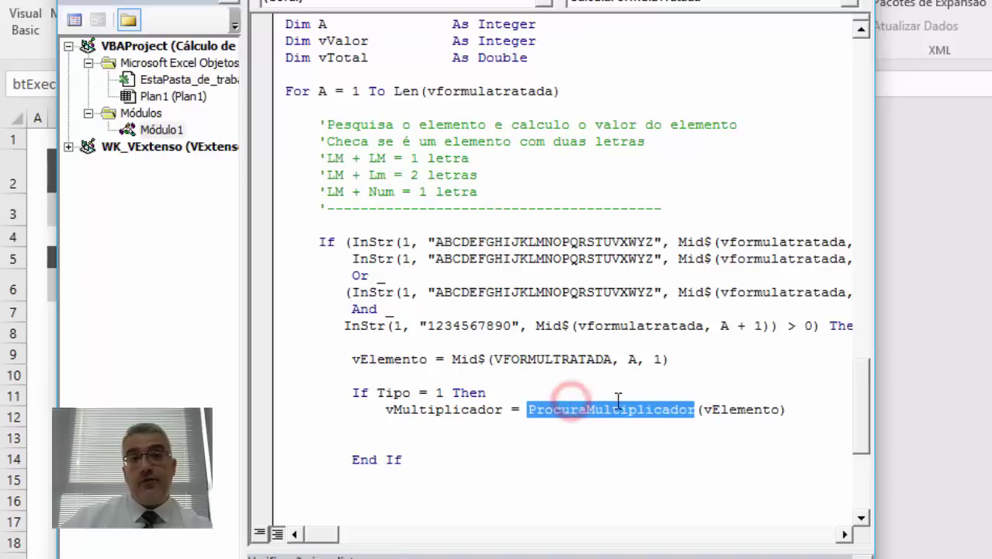
double_click(733, 409)
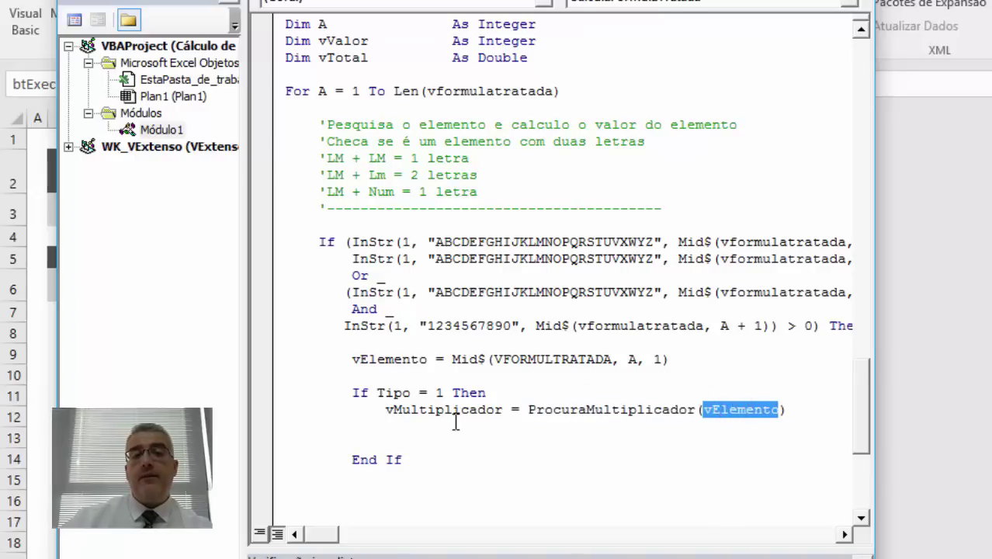
double_click(435, 409)
click(381, 425)
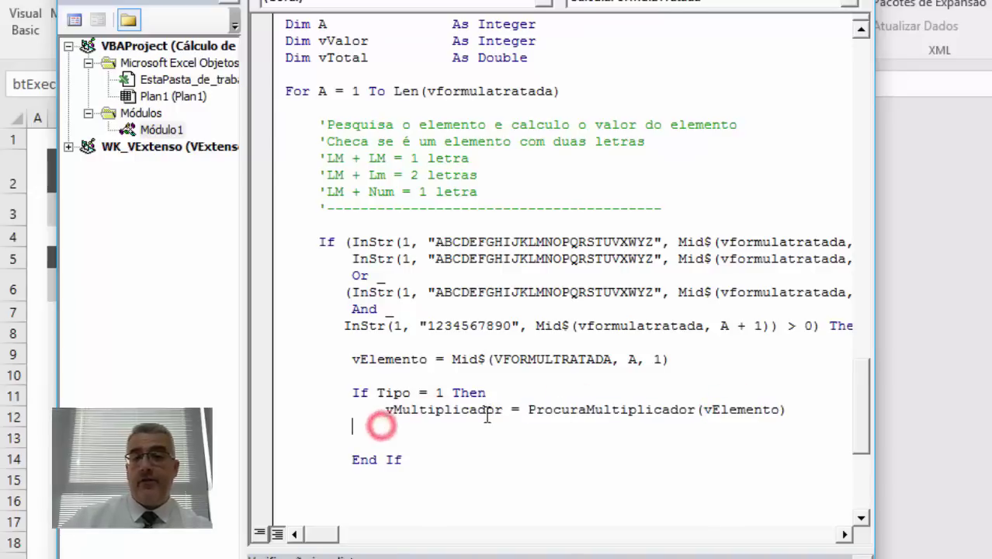
Type Else and begin a second vMultiplicador assignment on the line below it
text(Else)
key(Return)
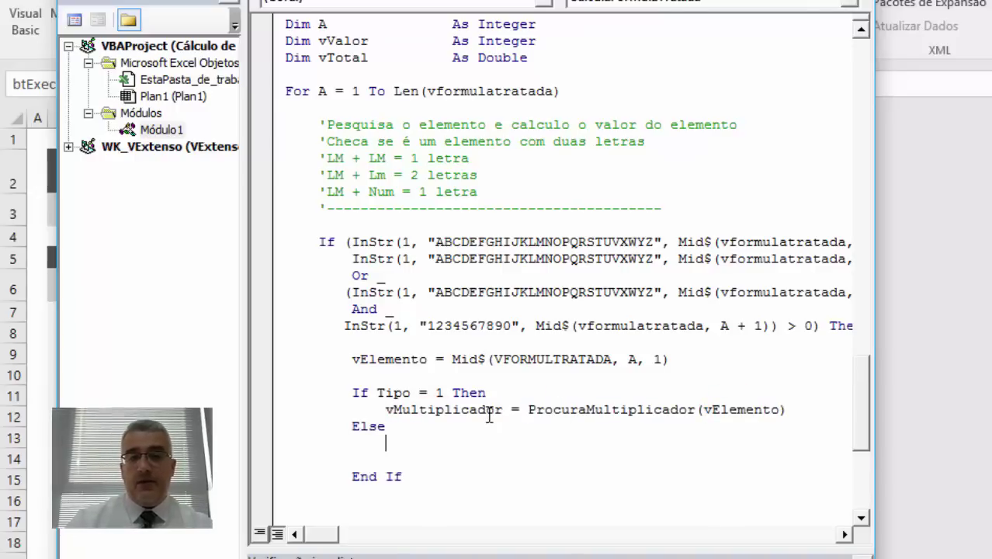
text(vpu)
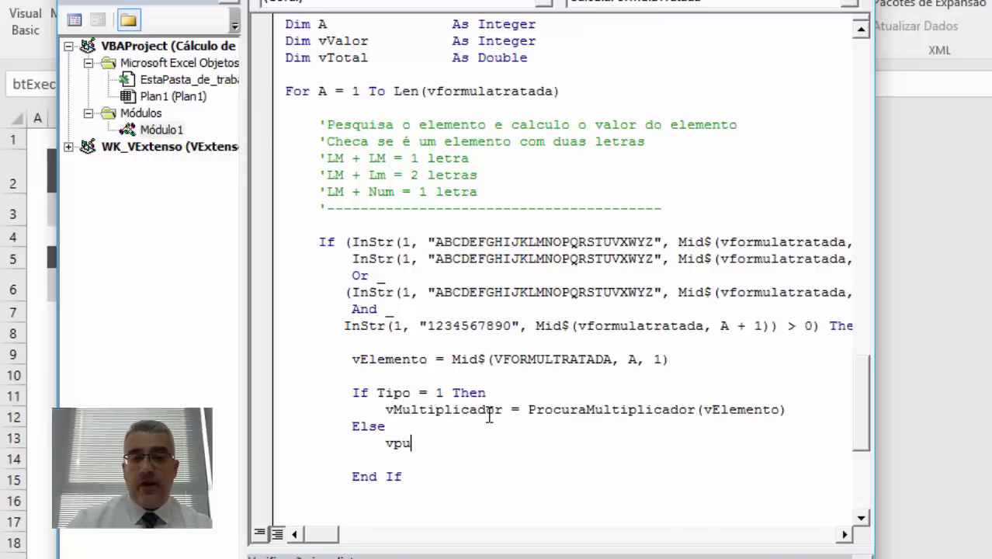
text(b)
key(BackSpace)
key(BackSpace)
key(BackSpace)
text(ul)
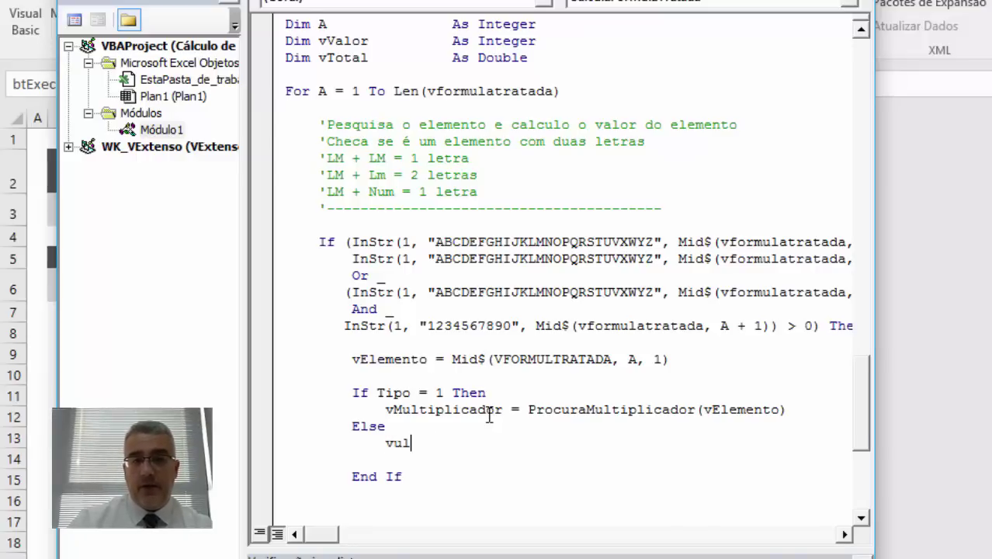
key(BackSpace)
key(BackSpace)
text(multiplicad)
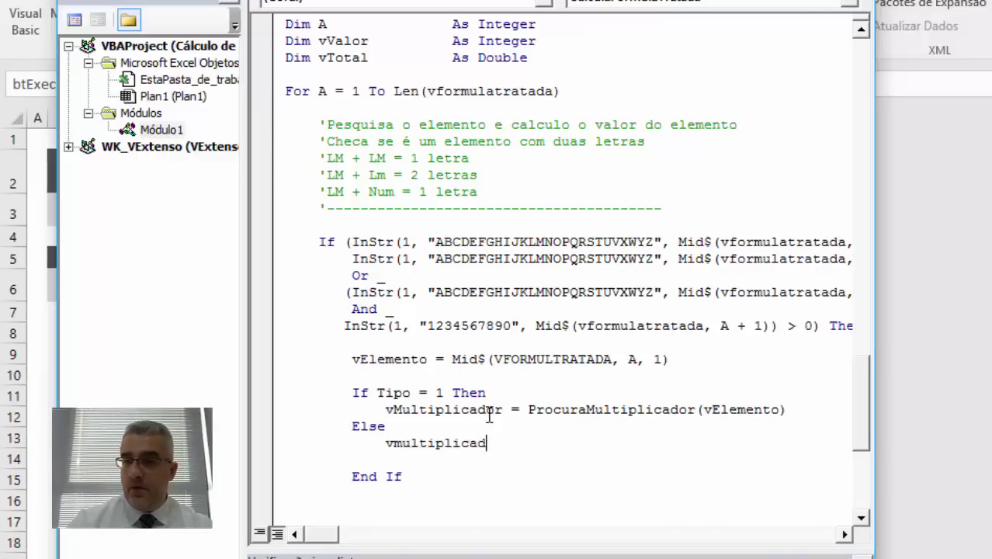
text(or)
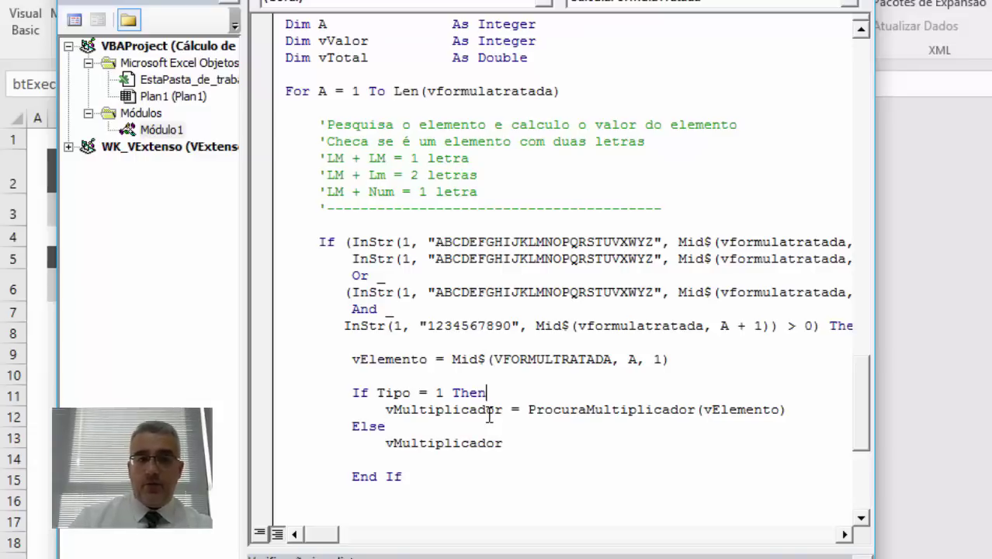
Delete the If Tipo = 1 Then, Else and inner End If lines, unindenting the ProcuraMultiplicador assignment
key(Home)
key(shift+Down)
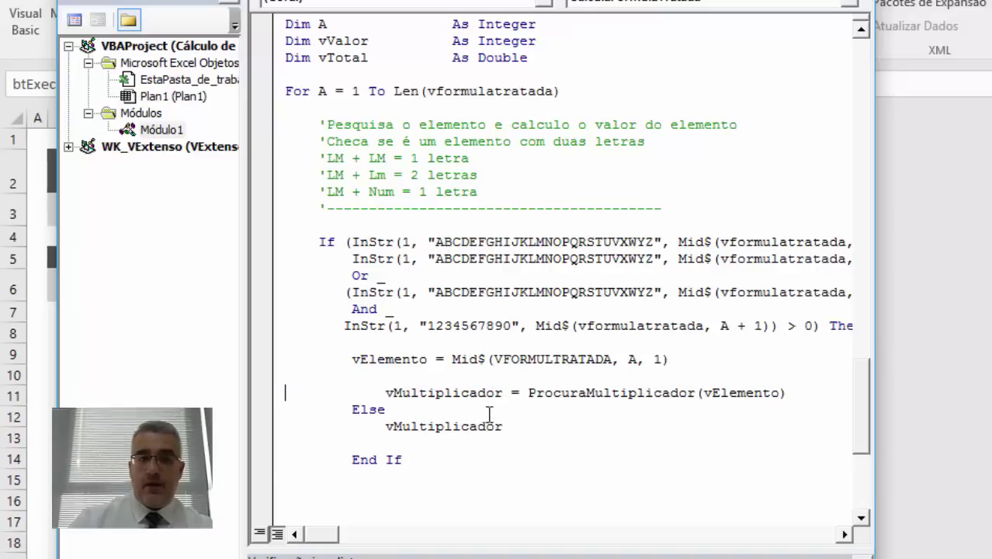
key(Delete)
key(Delete)
key(Delete)
key(Delete)
key(Down)
key(Home)
key(shift+Down)
key(shift+Down)
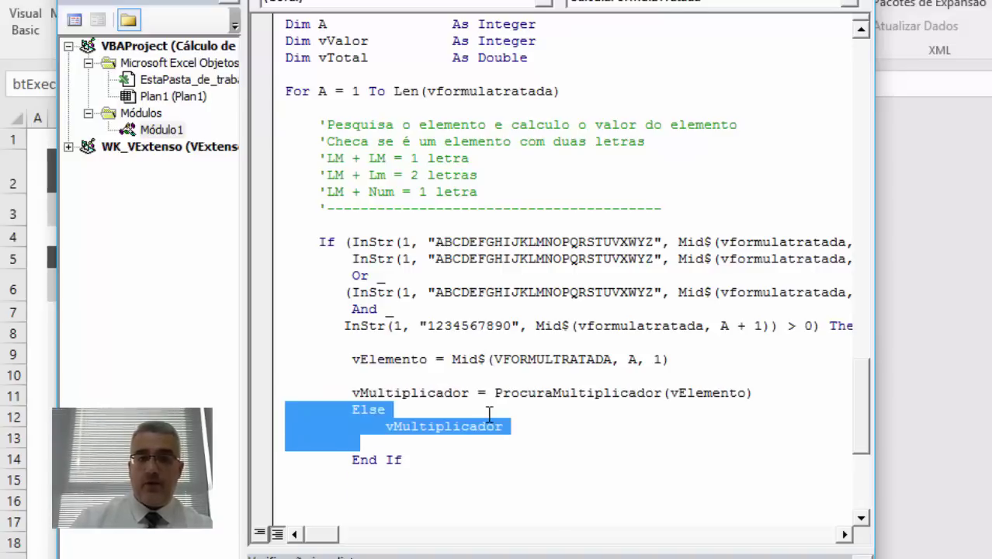
key(shift+Down)
key(Delete)
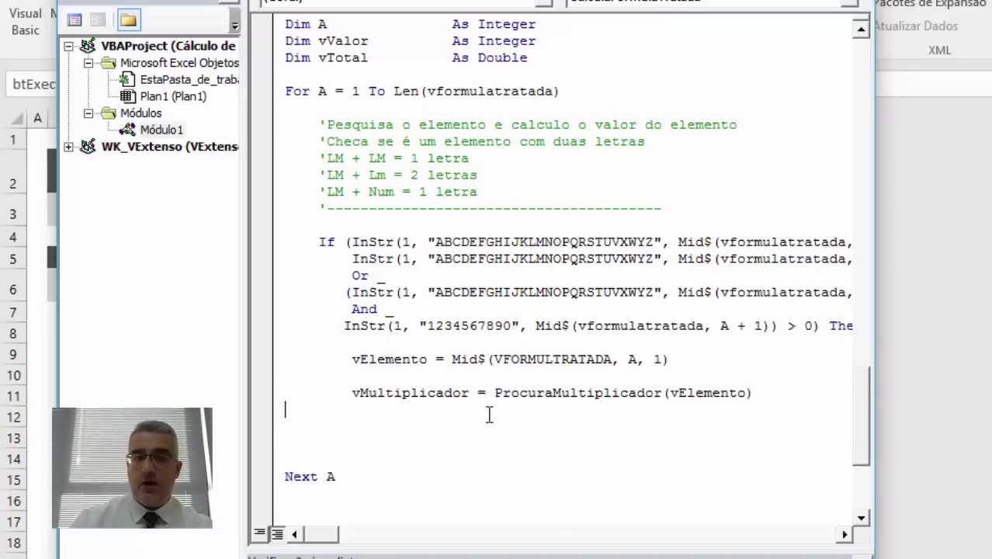
Close the outer If with End If and add a blank line below it
key(shift+Down)
key(shift+Down)
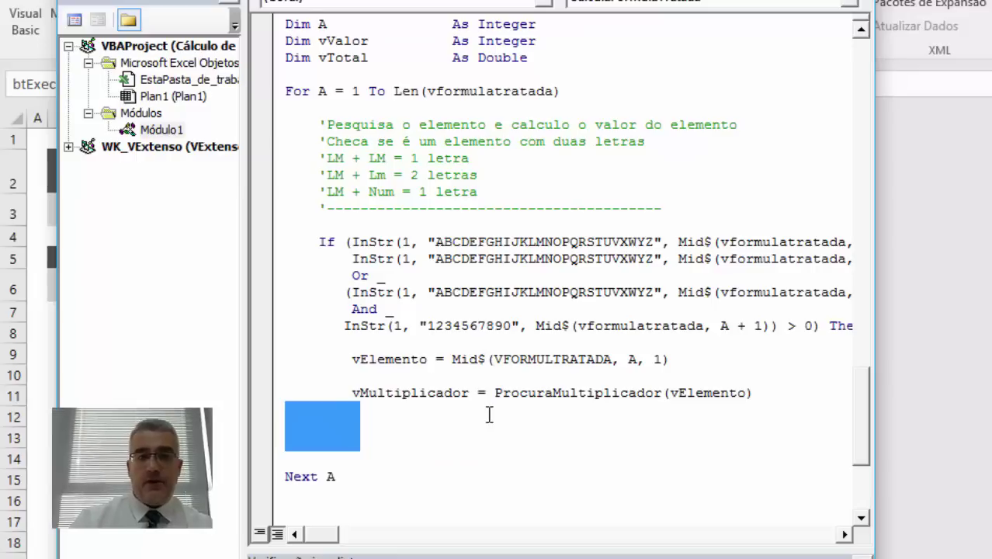
key(Up)
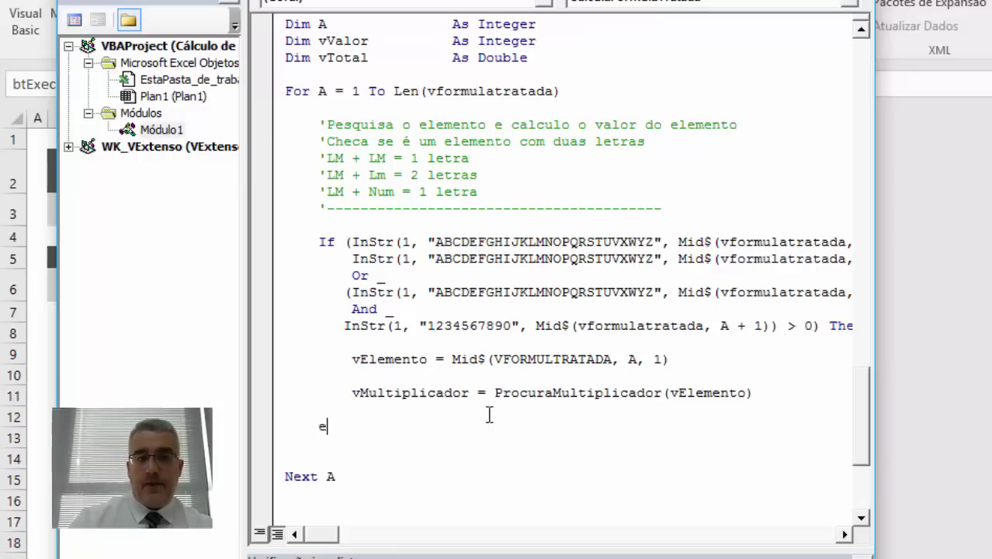
text(ndif)
key(Return)
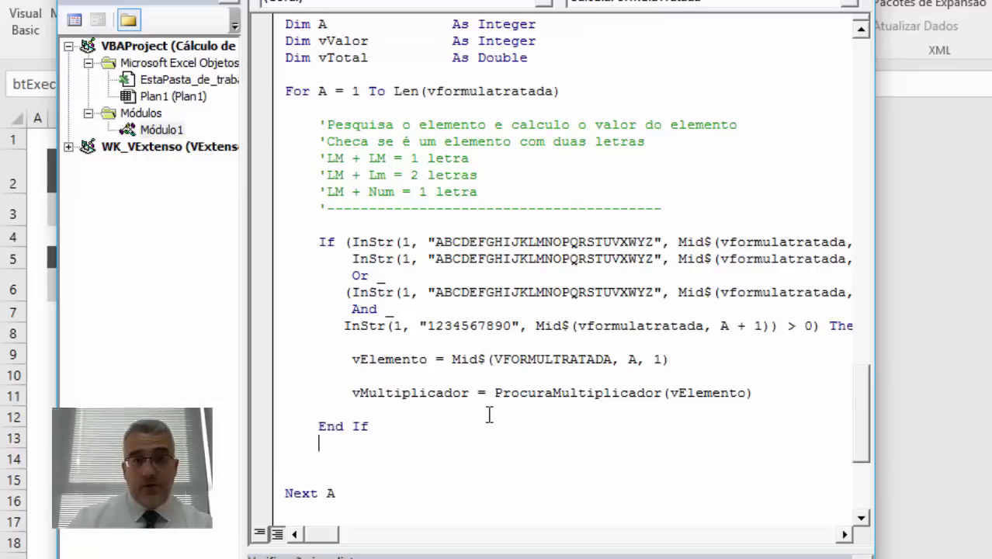
key(Return)
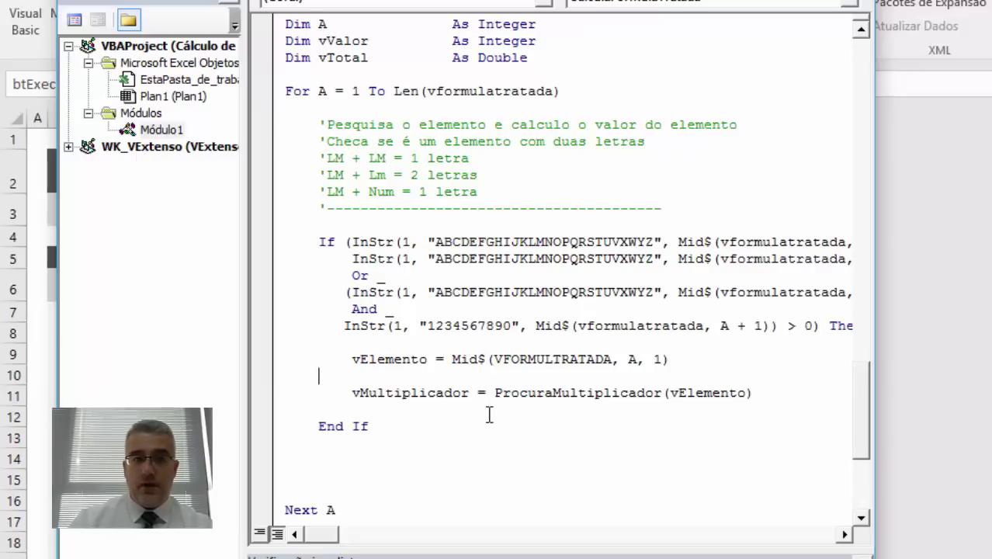
Remove the extra blank lines above Next A, leaving one fresh line
key(Down)
key(Down)
key(Down)
key(Down)
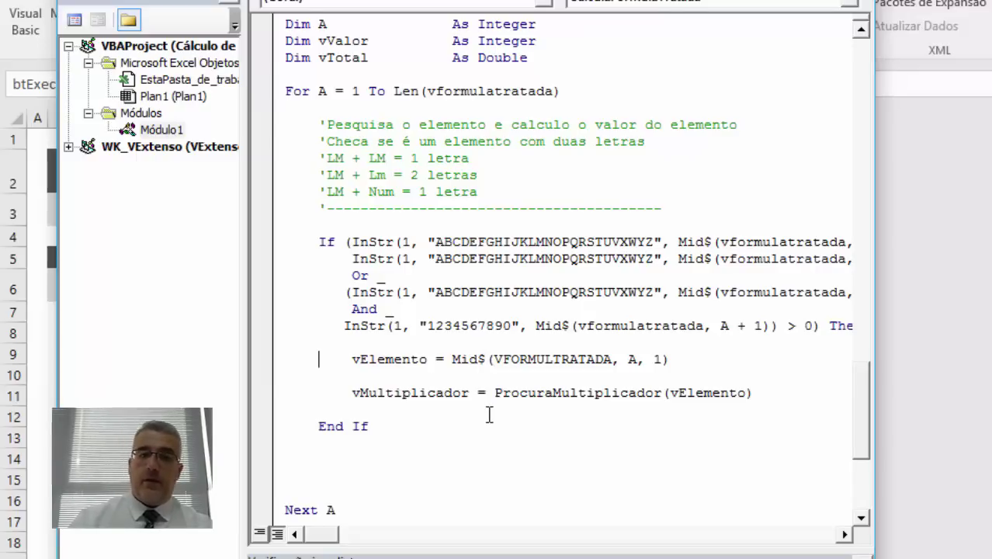
key(Down)
key(Down)
key(Down)
key(Down)
key(Home)
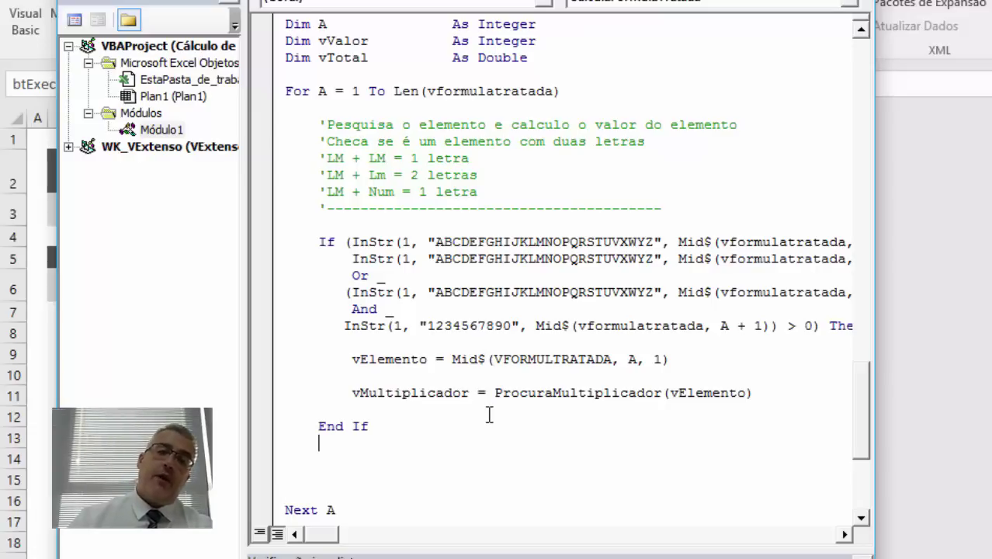
key(shift+Down)
key(shift+Down)
key(Delete)
key(Return)
key(Return)
key(Return)
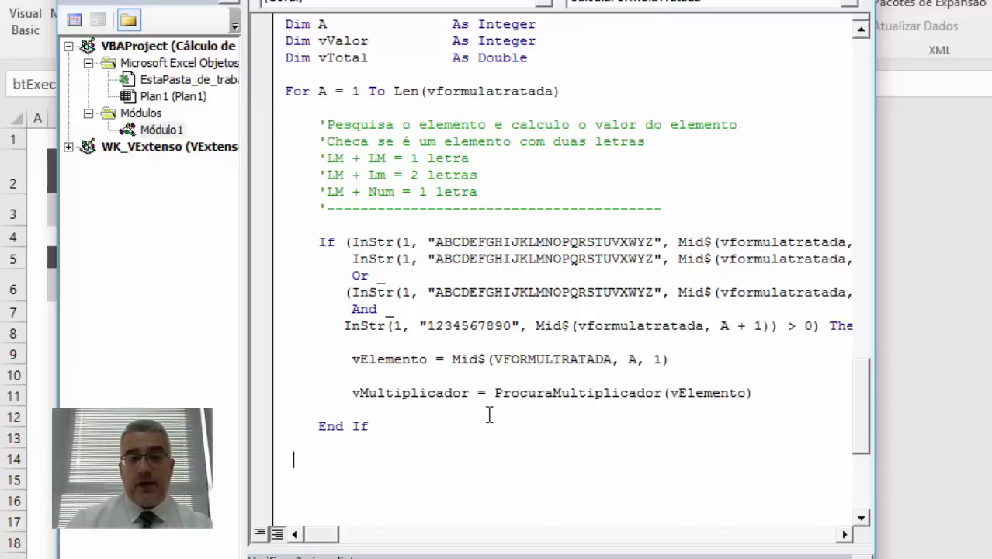
Add the comment 'LM + Lm = 2 letras with an indented line beneath it
key(Return)
text(')
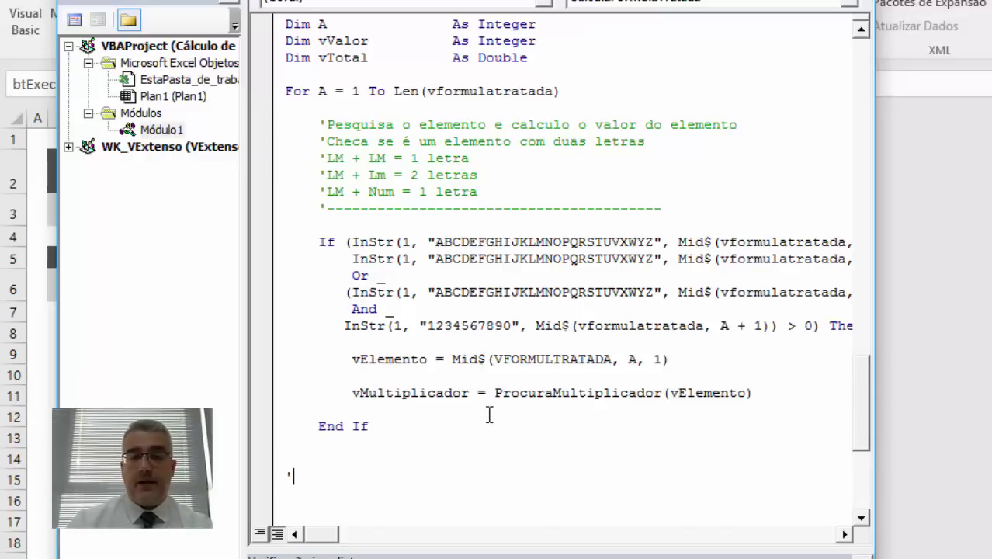
text(lm)
key(BackSpace)
text(LM = )
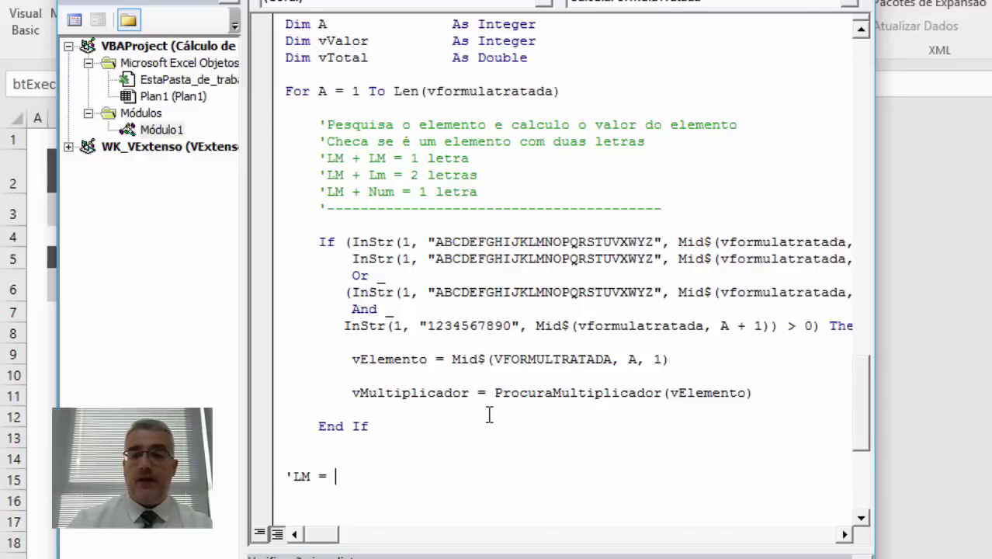
text(lm)
key(BackSpace)
key(BackSpace)
key(BackSpace)
key(BackSpace)
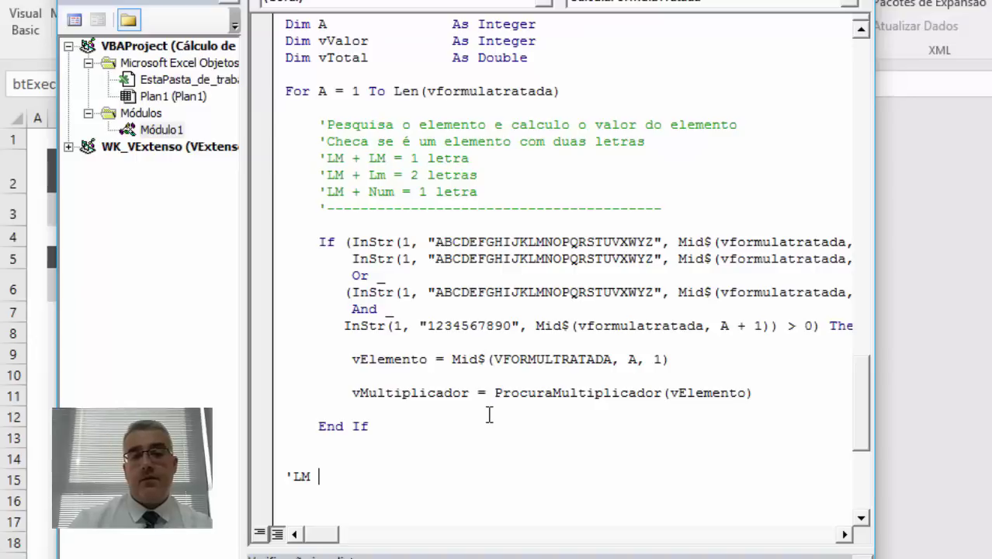
text(+ Lm = 2 )
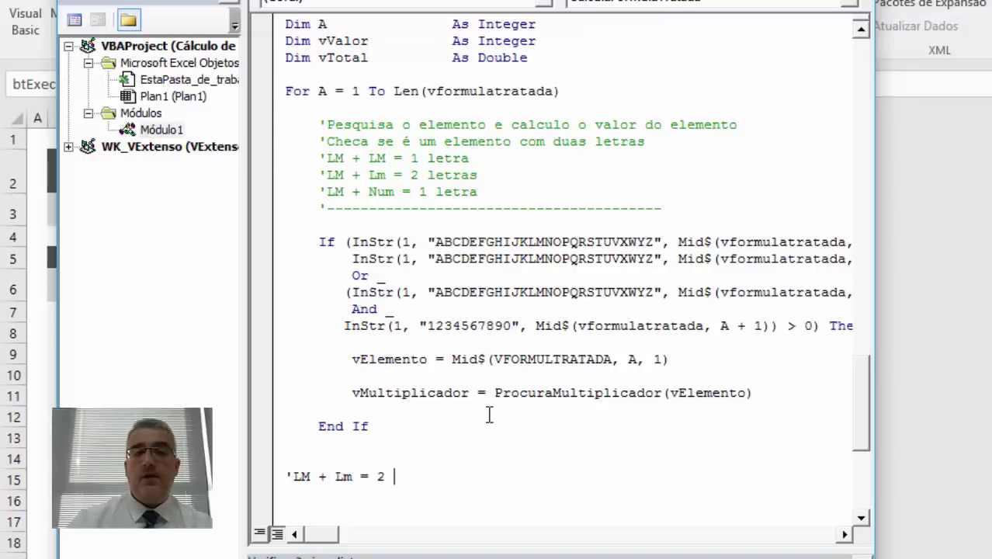
text(letras)
key(Return)
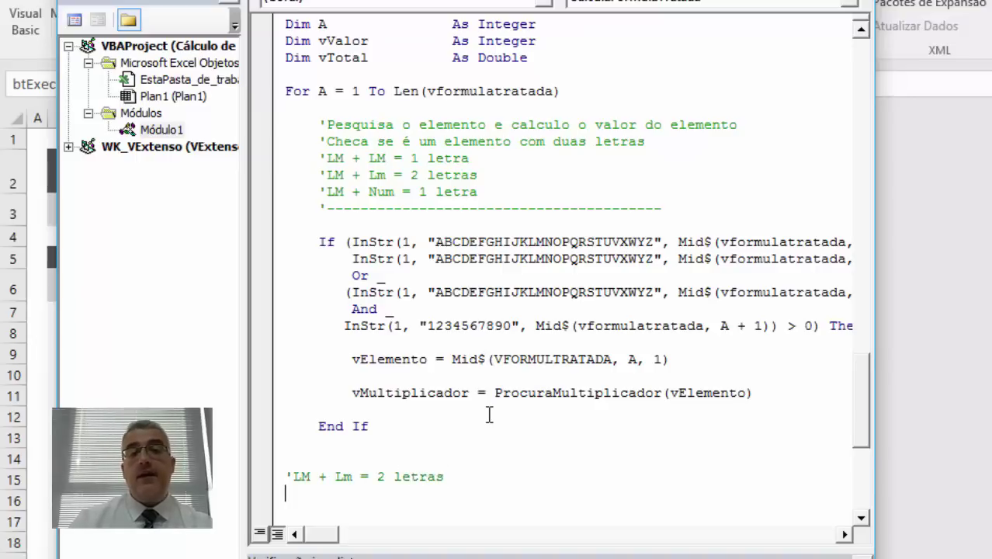
key(Return)
key(Tab)
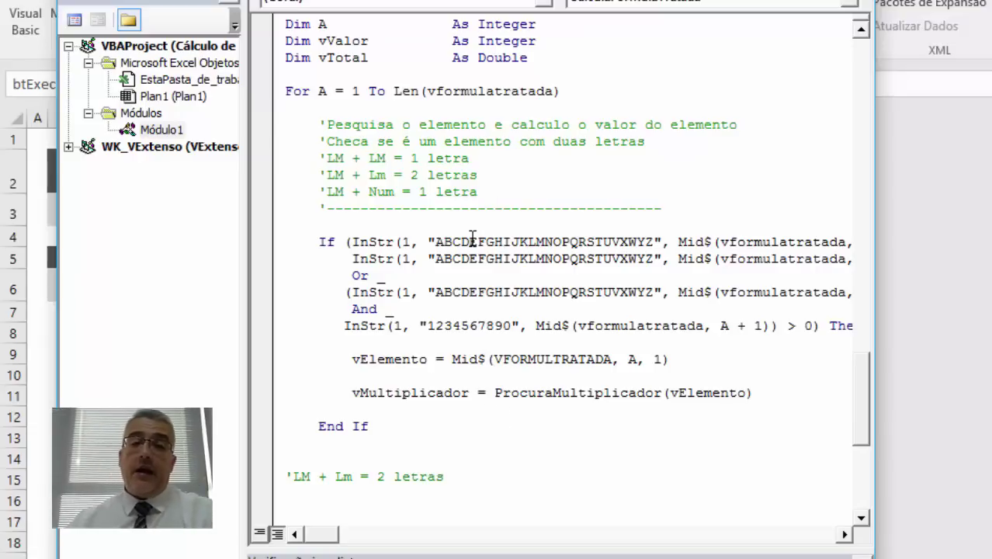
click(472, 262)
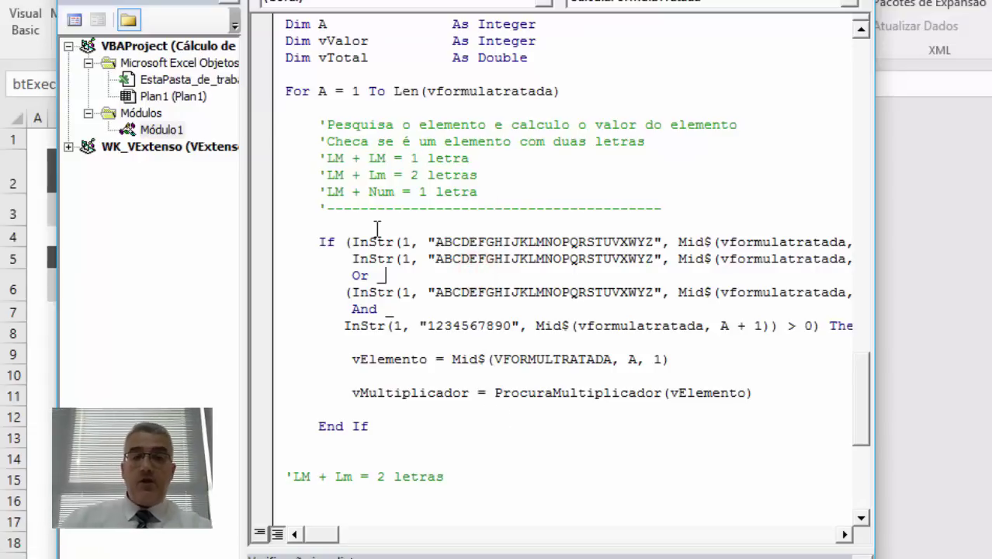
click(468, 259)
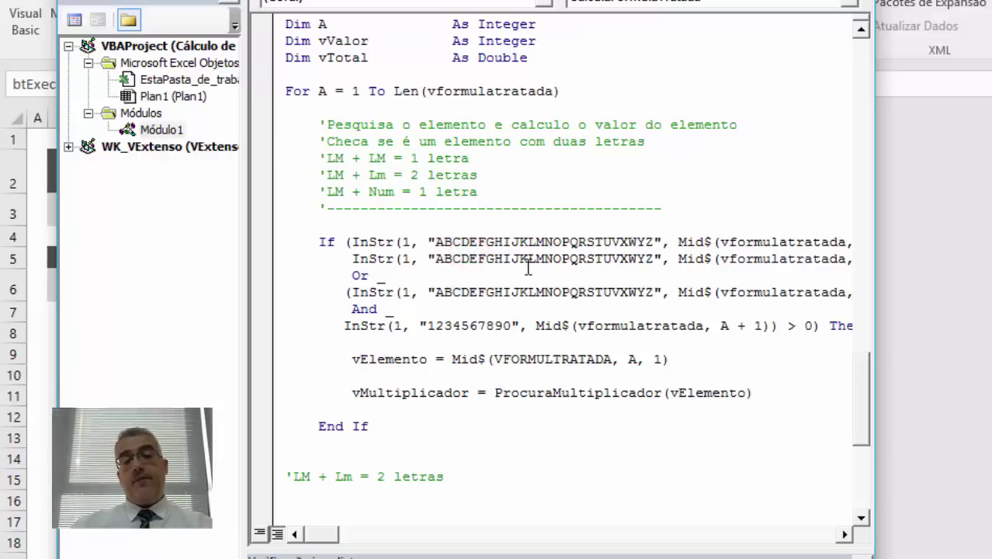
click(508, 286)
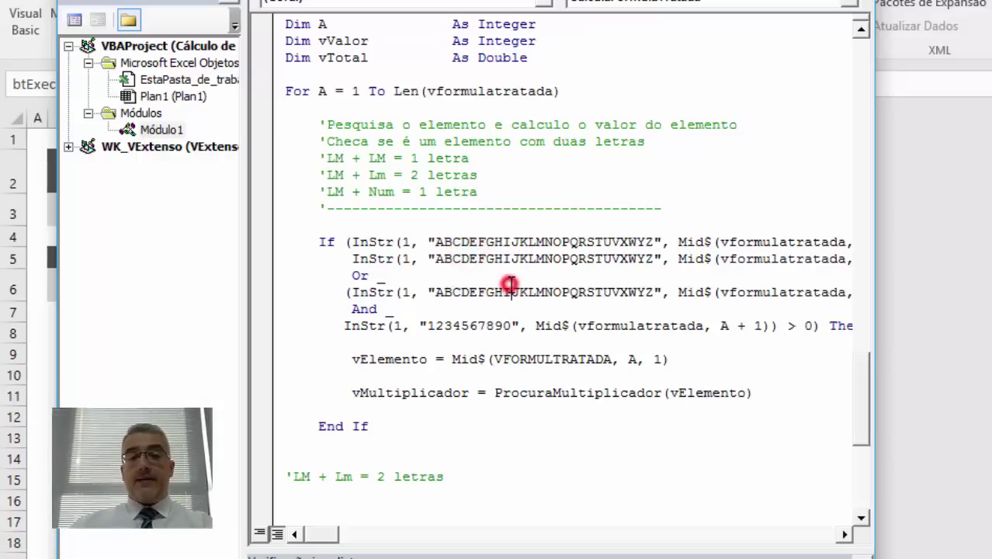
click(669, 291)
click(611, 291)
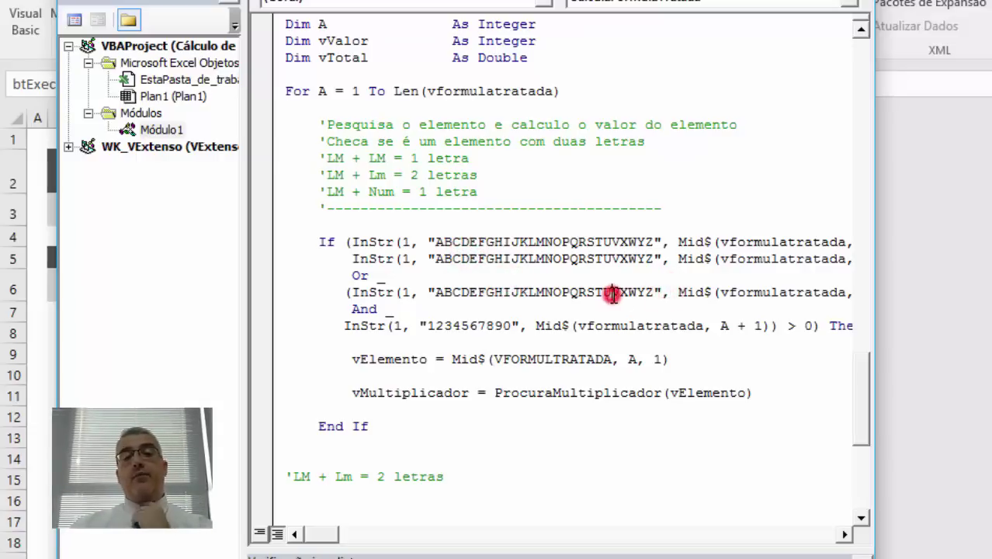
double_click(504, 292)
double_click(467, 325)
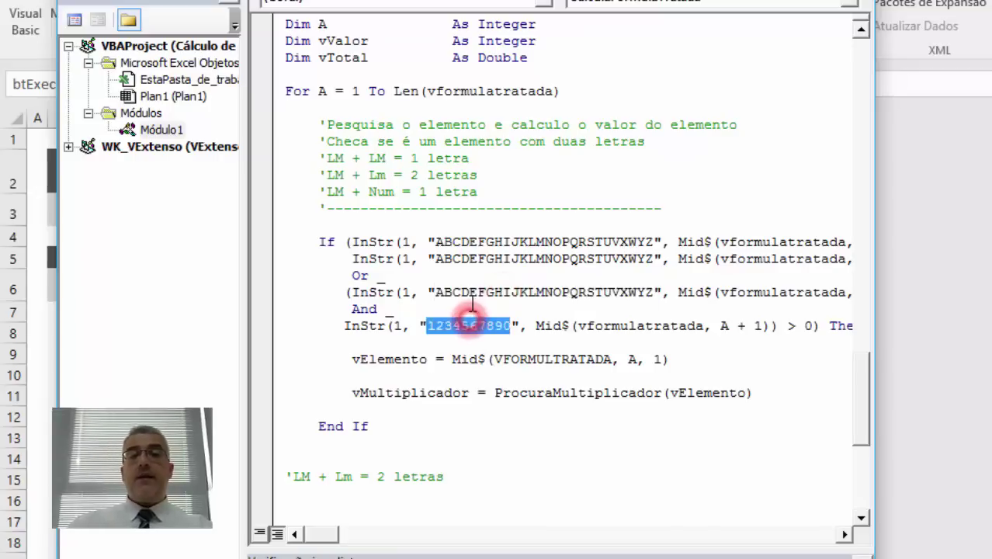
double_click(471, 294)
double_click(469, 325)
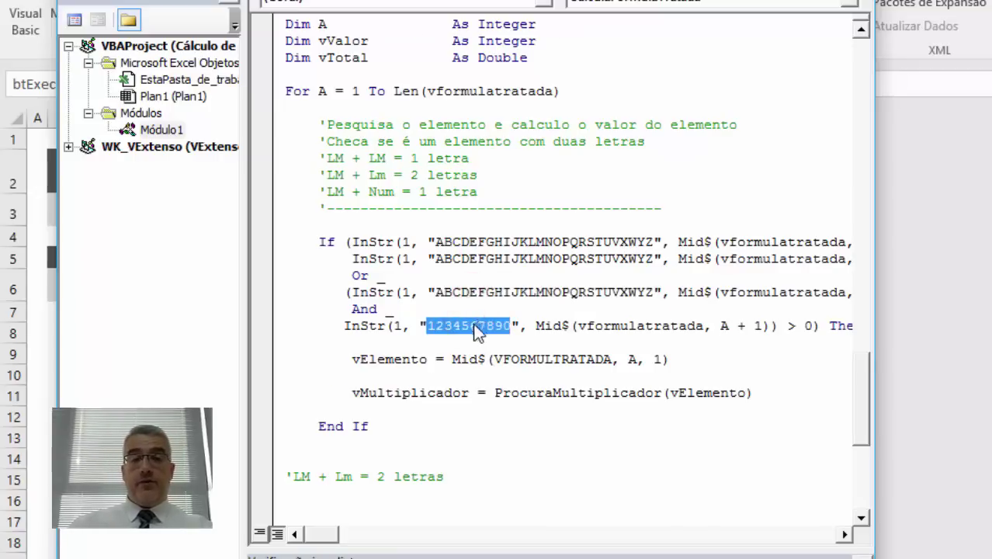
scroll(434, 365, down, 1)
click(344, 438)
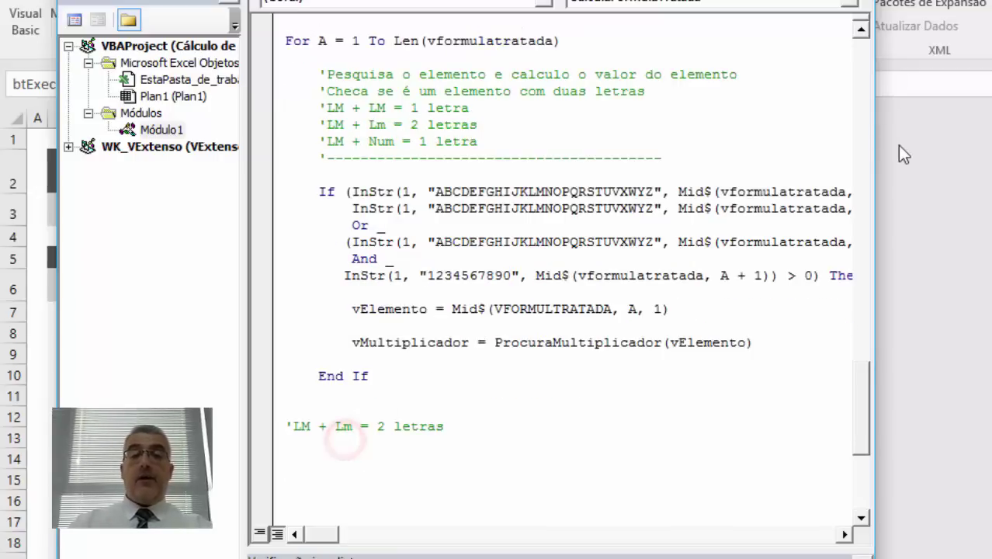
Add a '------------------ separator and start If (InStr(1, using the uppercase alphabet copied from the first If
text('------------------)
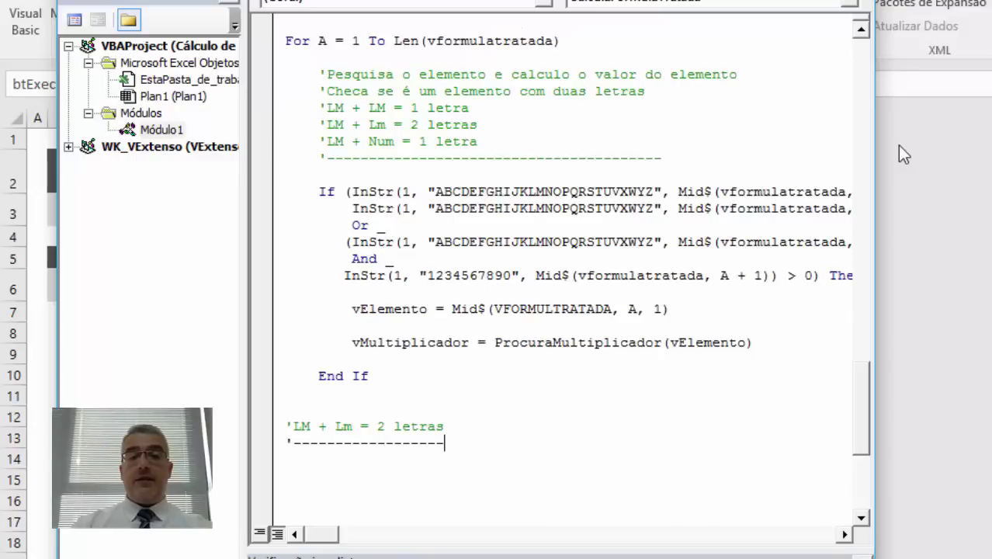
key(Return)
key(Return)
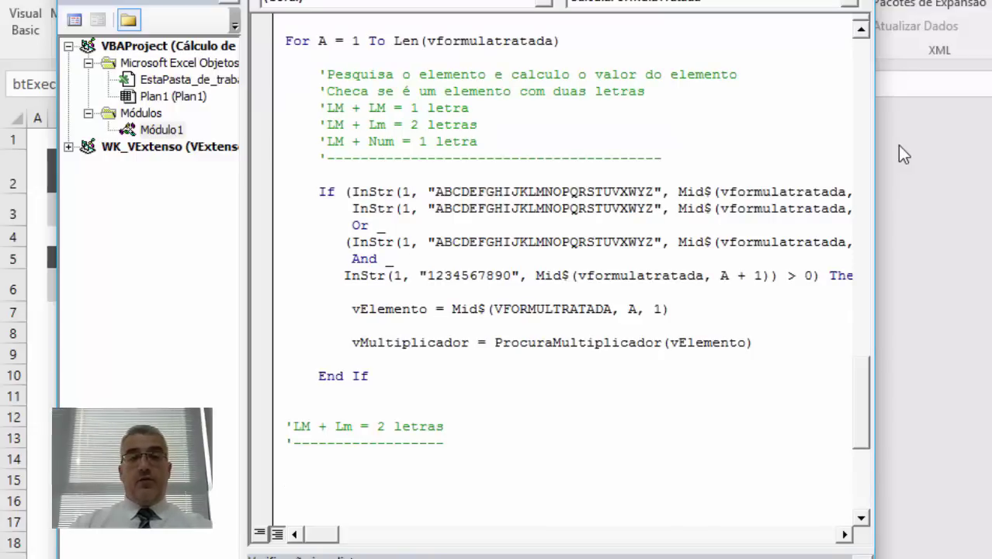
text(if (instr)
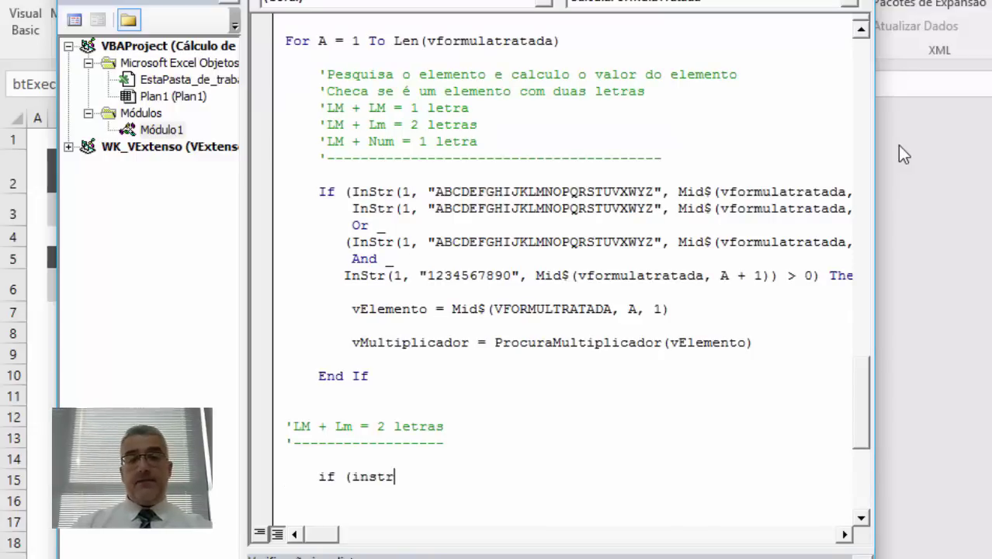
text(9)
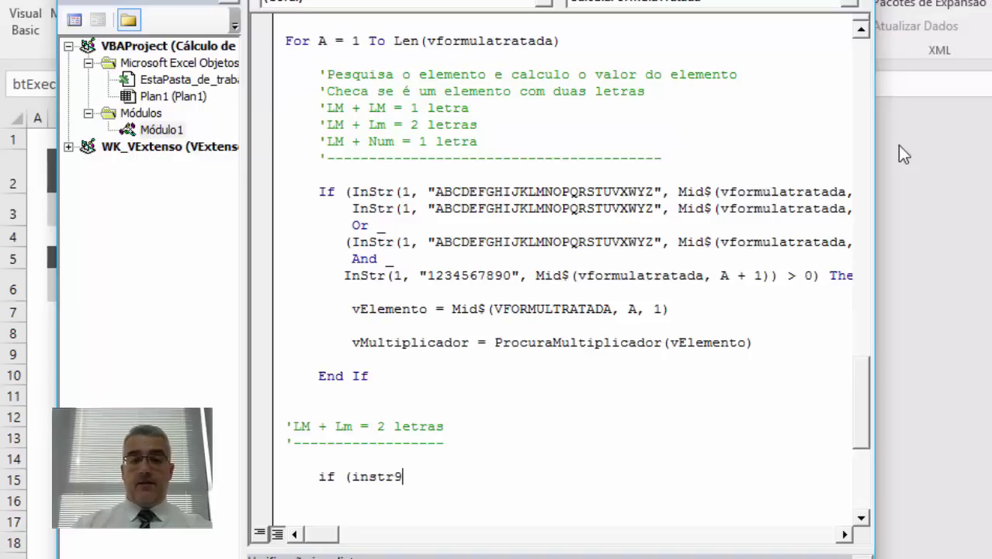
key(BackSpace)
text((1,)
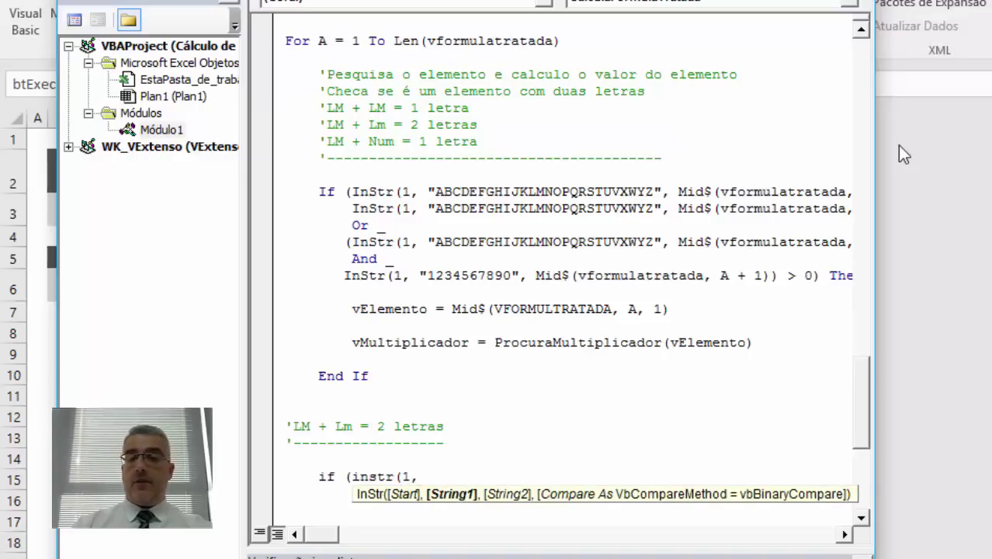
text( "ABC)
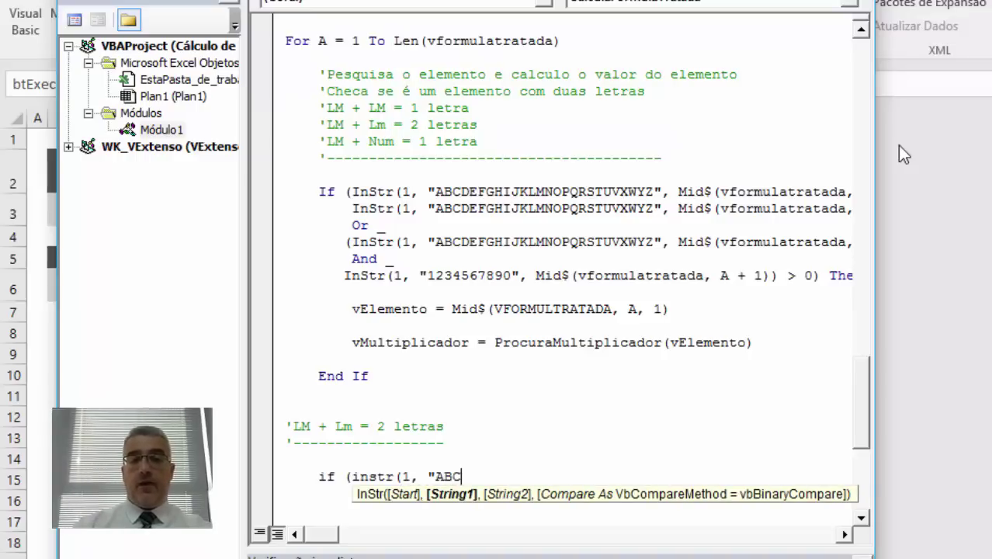
click(590, 206)
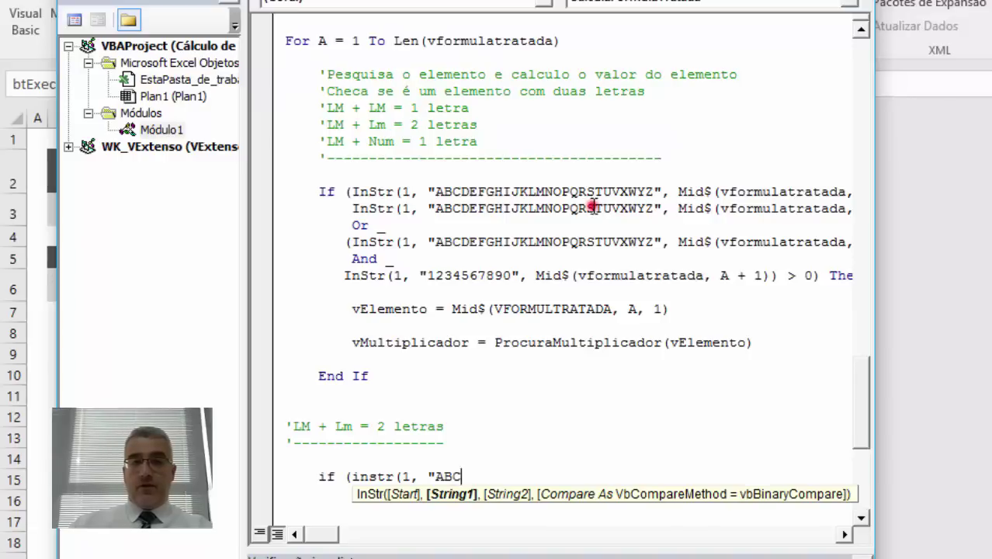
click(696, 370)
double_click(516, 192)
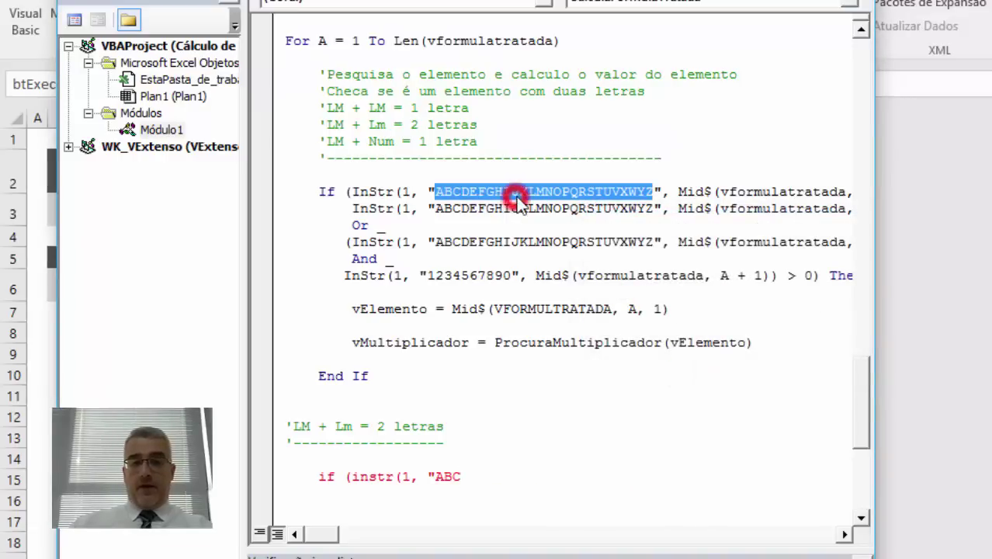
key(ctrl+c)
double_click(446, 475)
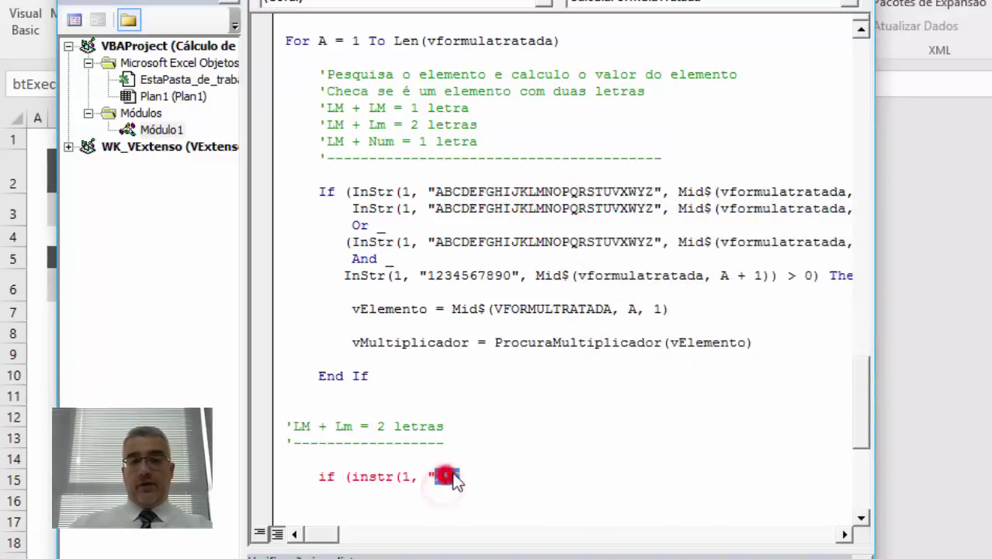
key(ctrl+v)
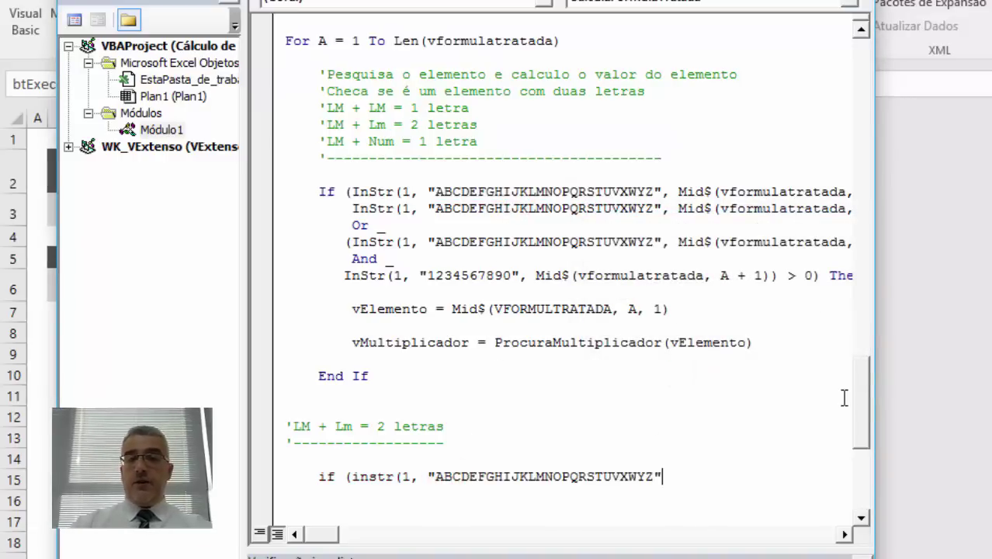
Finish the uppercase test with Mid$(vFormulaTratada, A, 1)) > 0 And _ continued onto a new line
text(, MID)
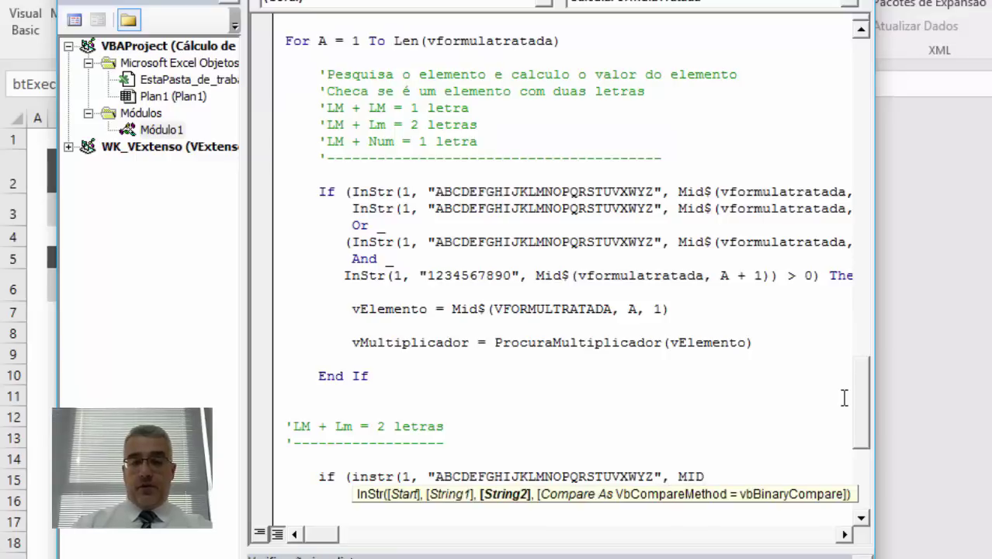
text($()
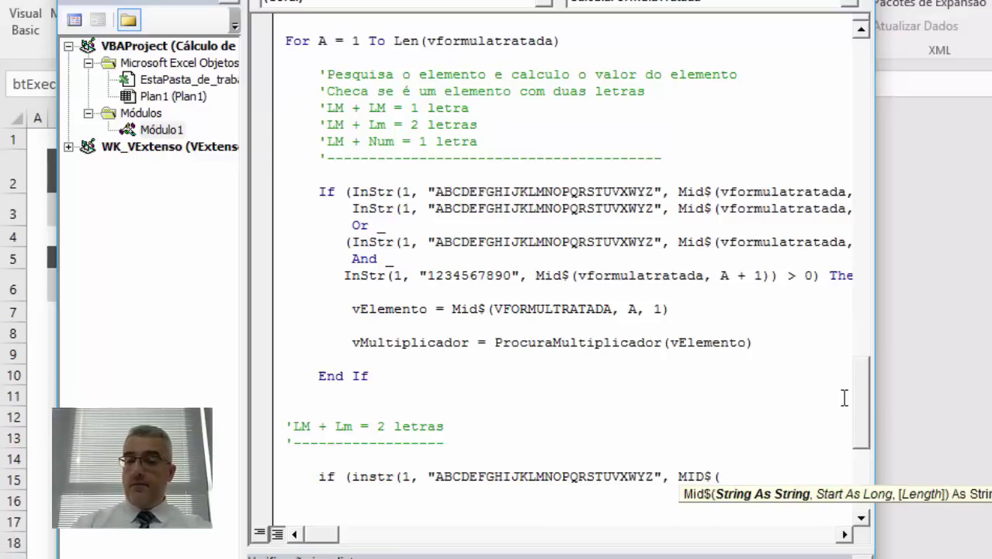
text(VFORM)
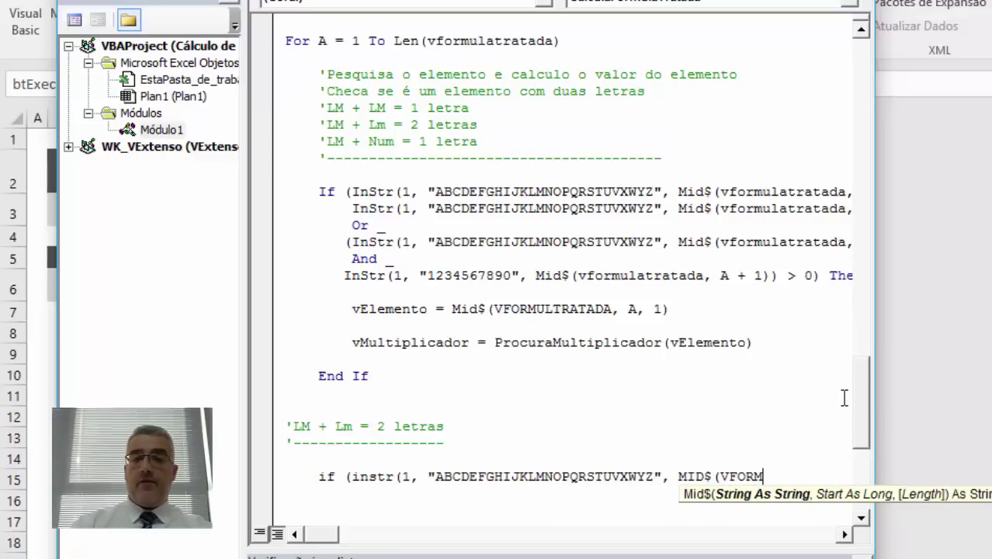
text(ULATRATADA)
key(BackSpace)
key(BackSpace)
text(T)
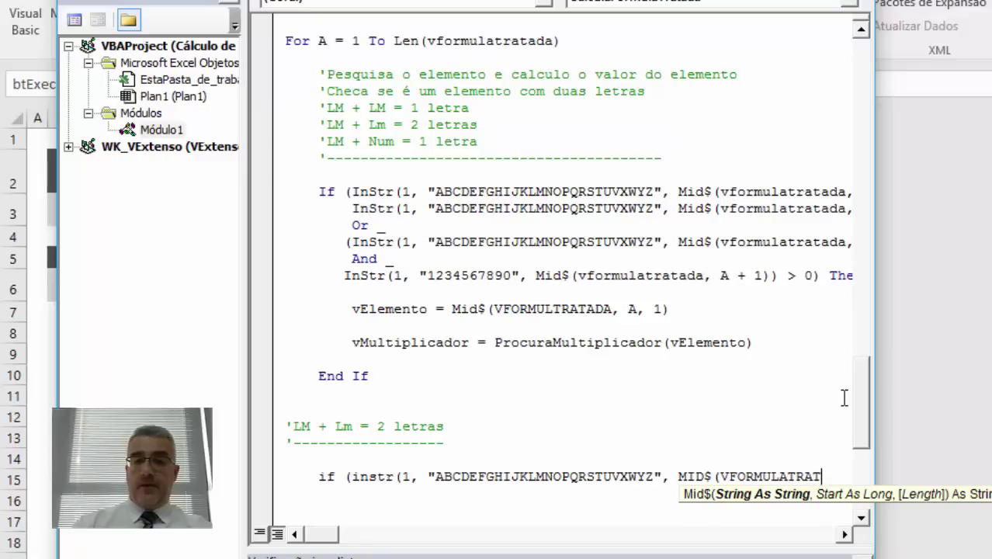
text(ADA, A,)
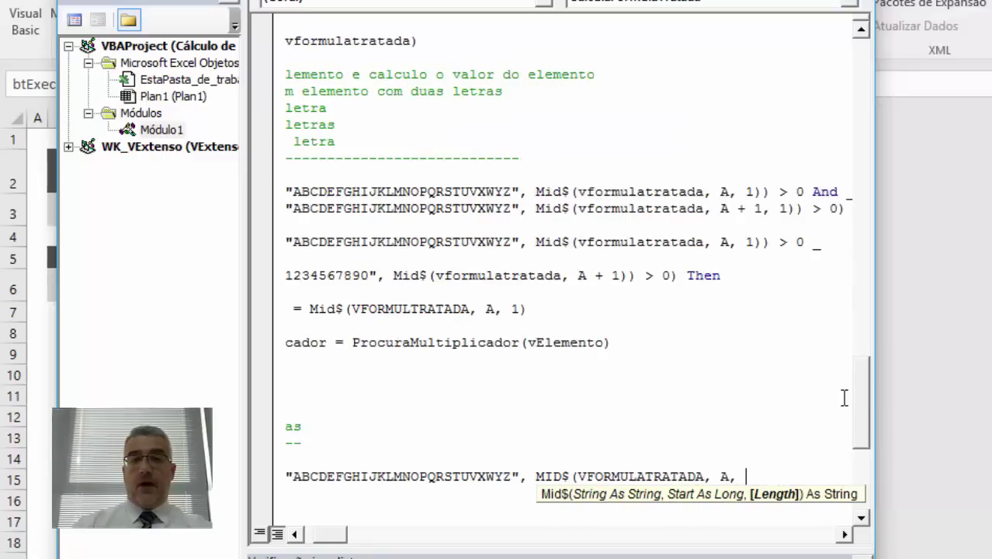
text( 1))
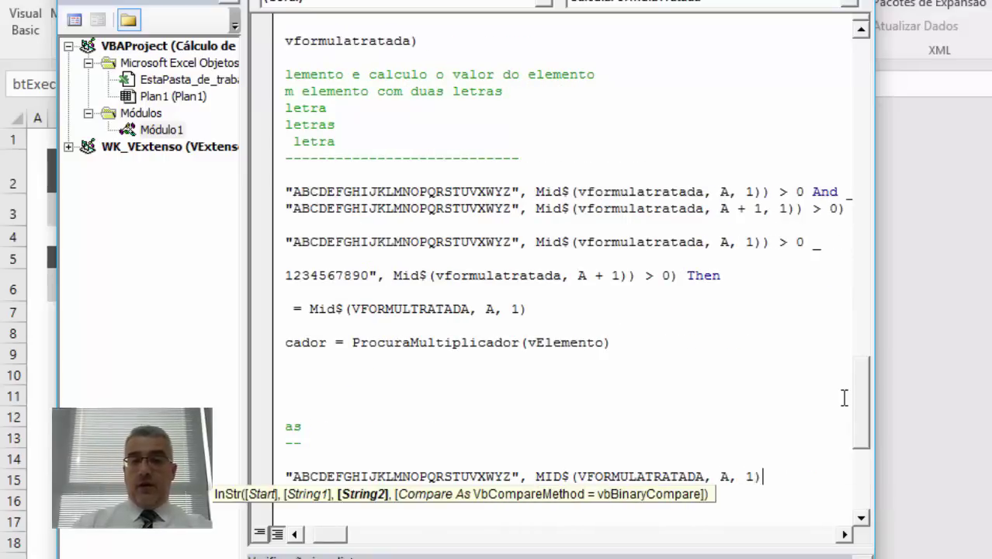
text())
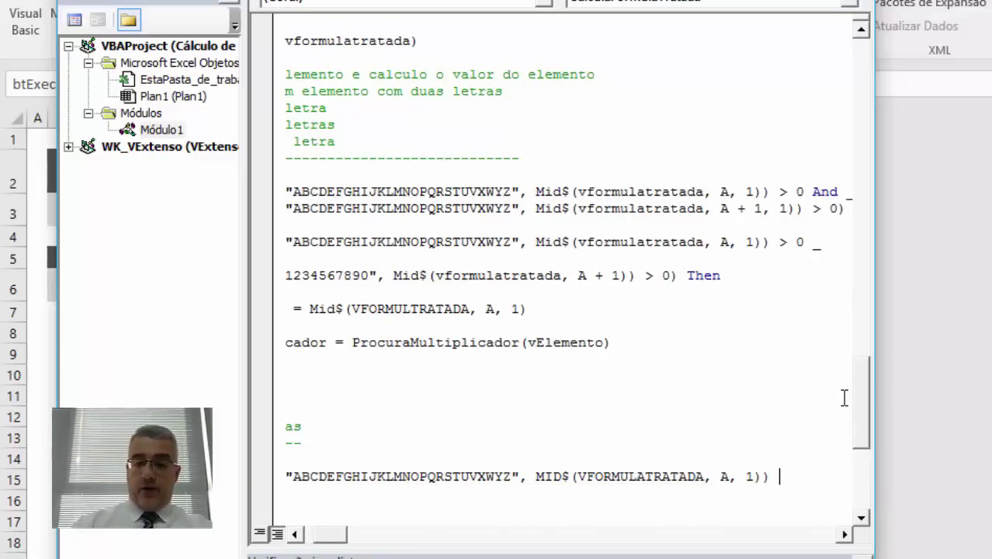
text(> 0)
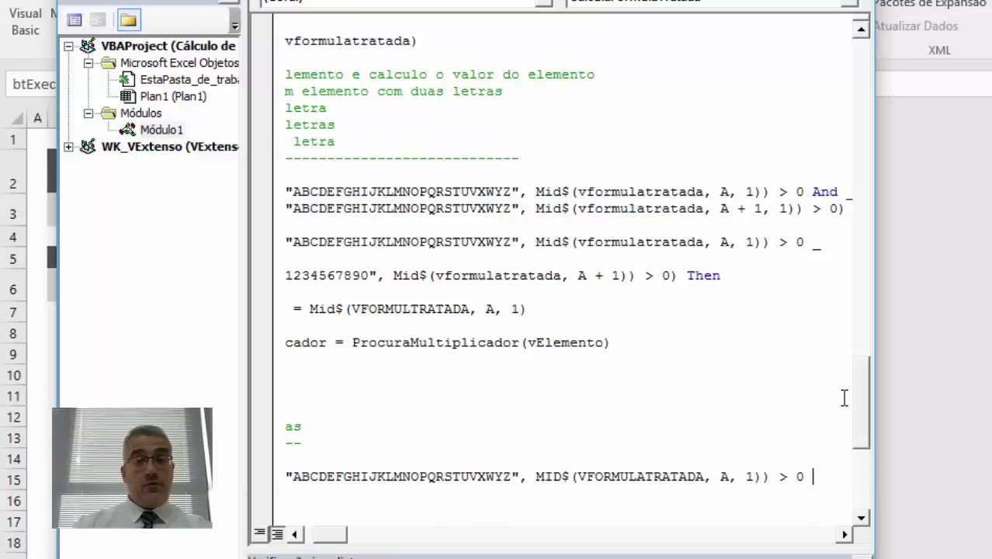
text(AND )
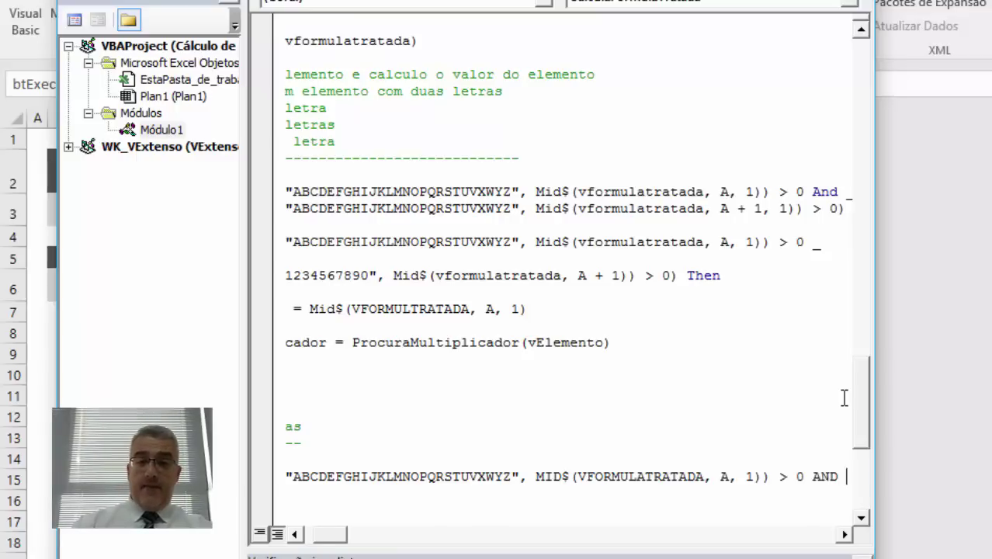
text(_)
key(Return)
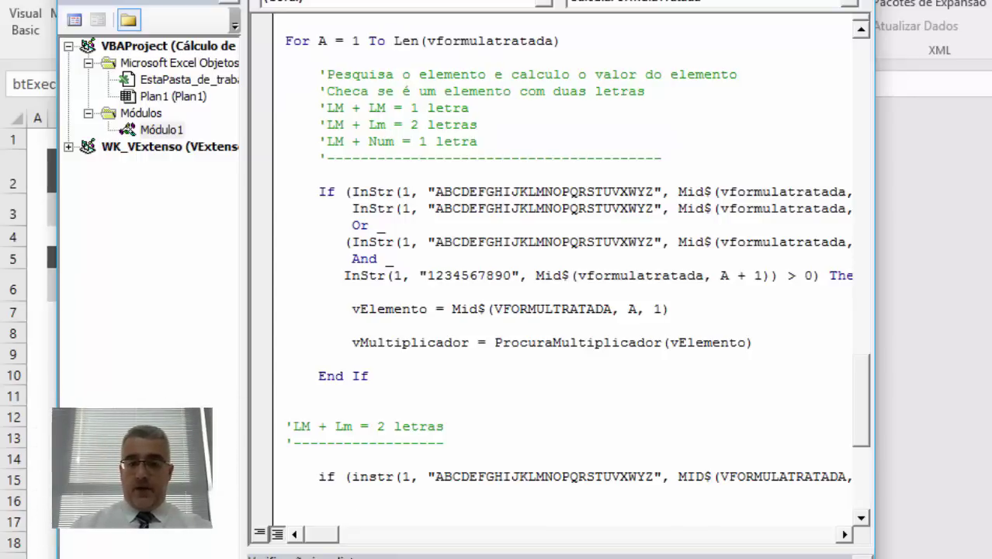
Add the lowercase test InStr(1, "abcdeghijlmnoqrstxy", Mid$(vFormulaTratada, A, 1)) > 0 Then, fixing the parenthesis
text(INSTR()
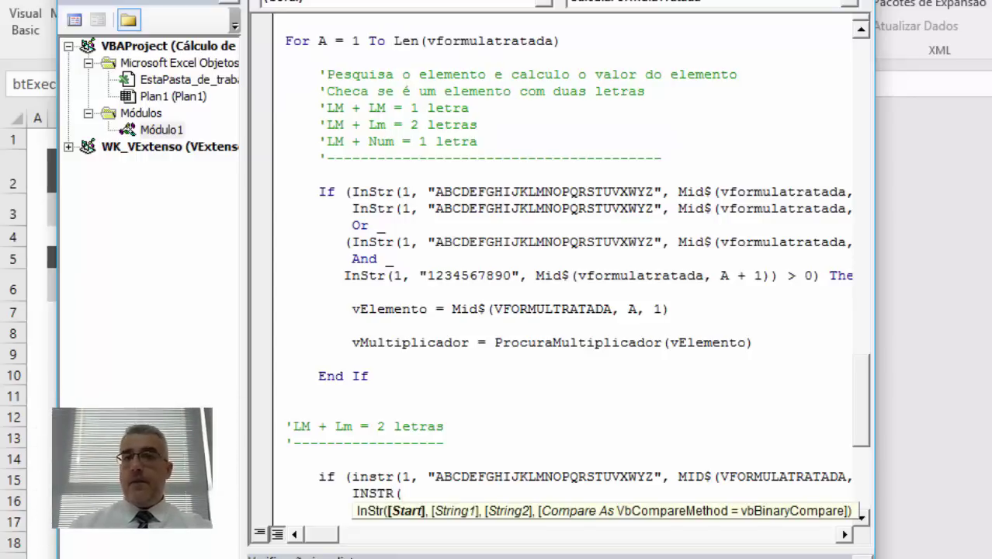
text(1, "a)
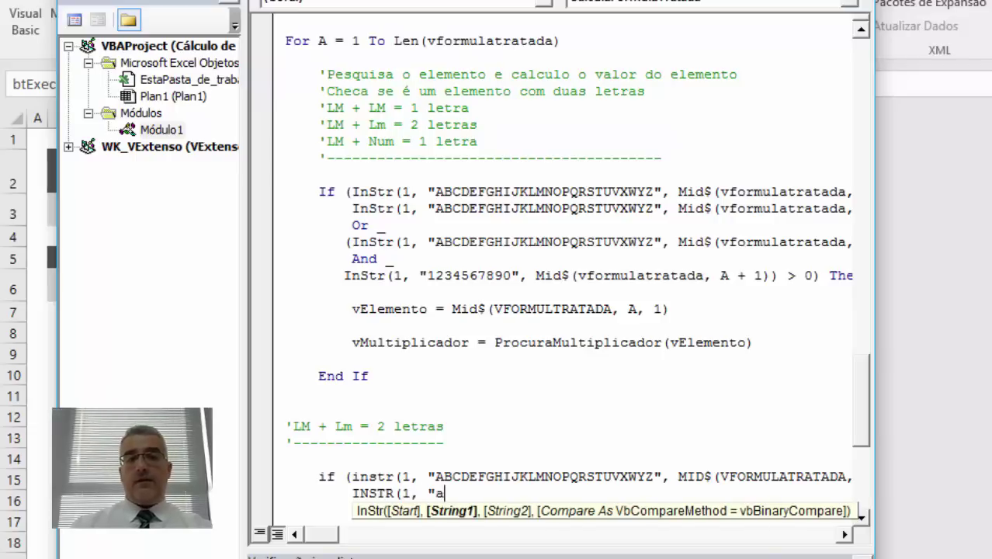
text(bcdef)
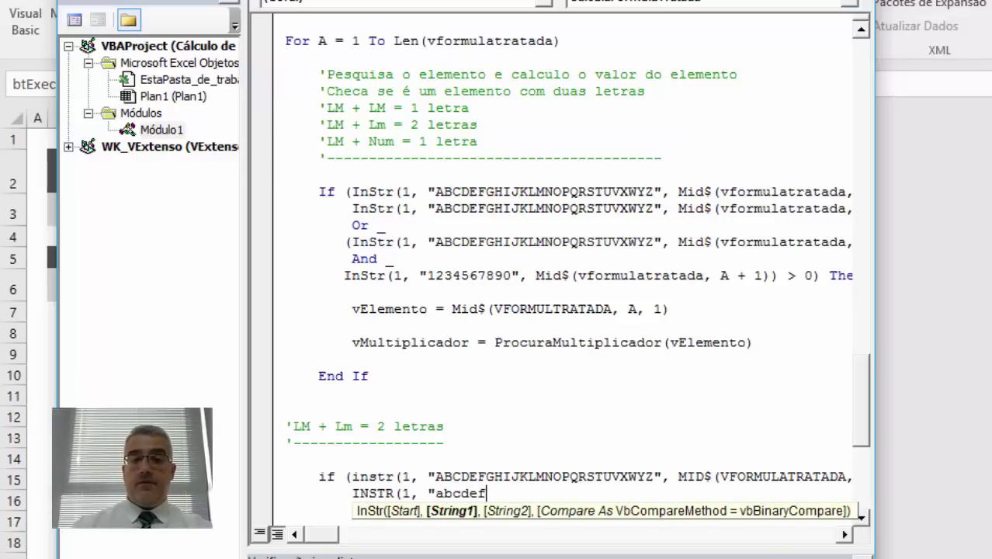
text(ghijklm)
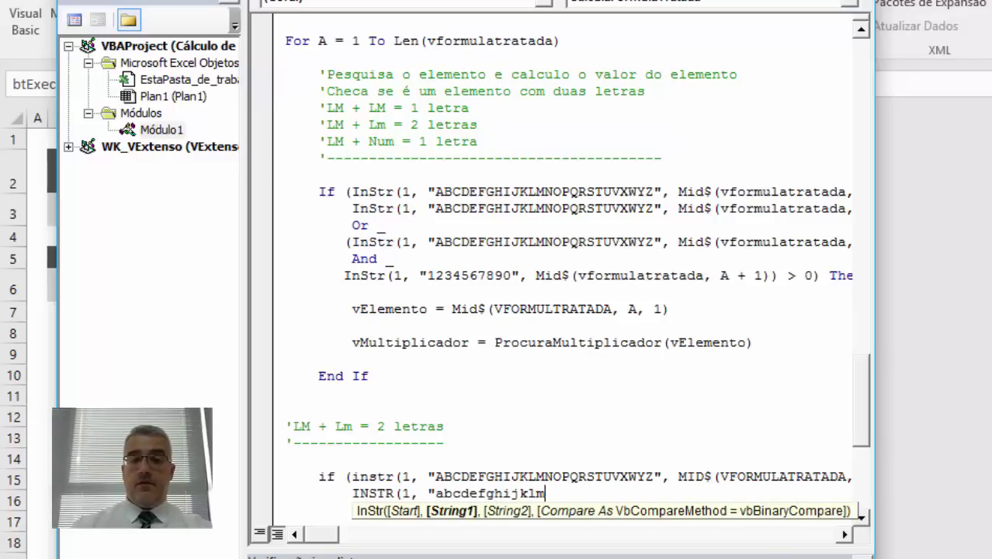
text(nopqrst)
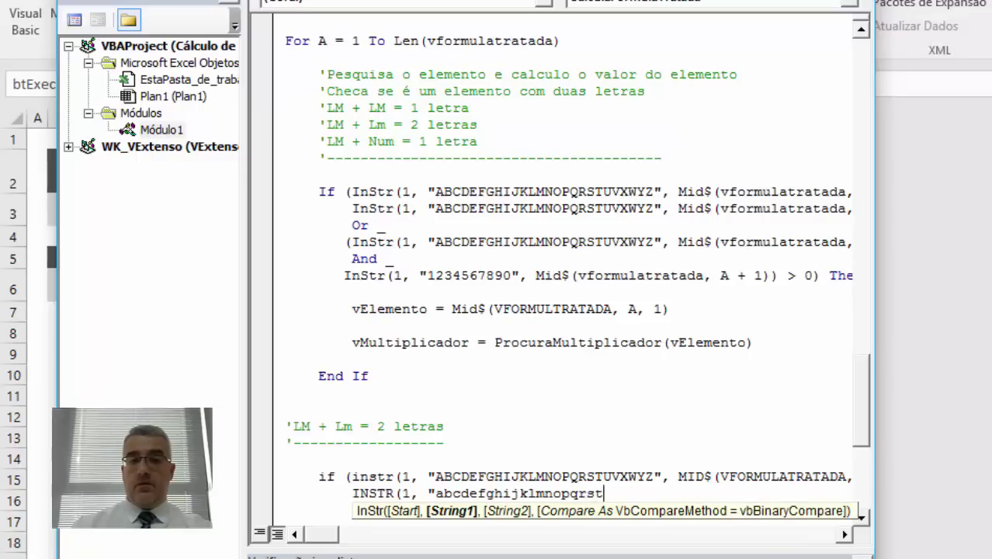
text(uvxw)
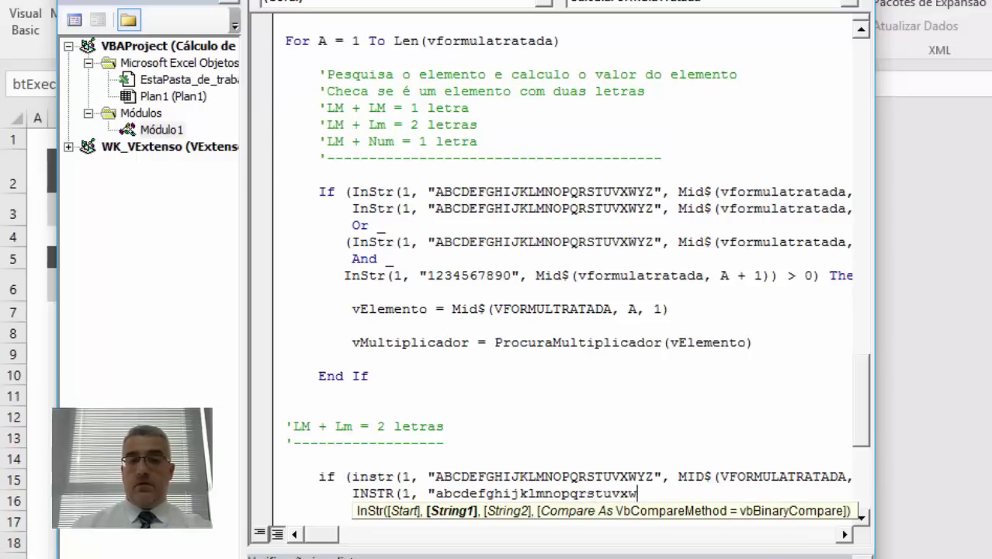
text(yz", )
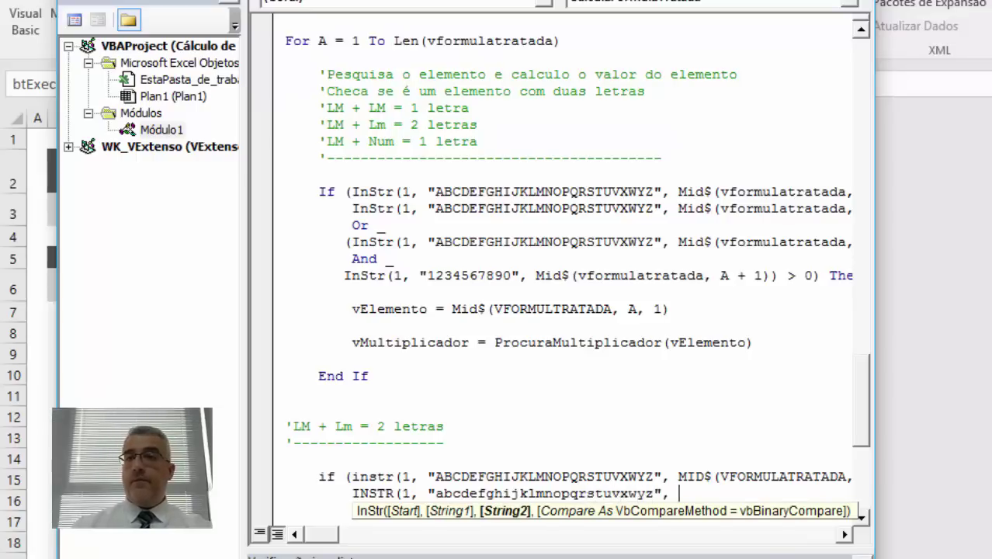
text(mid()
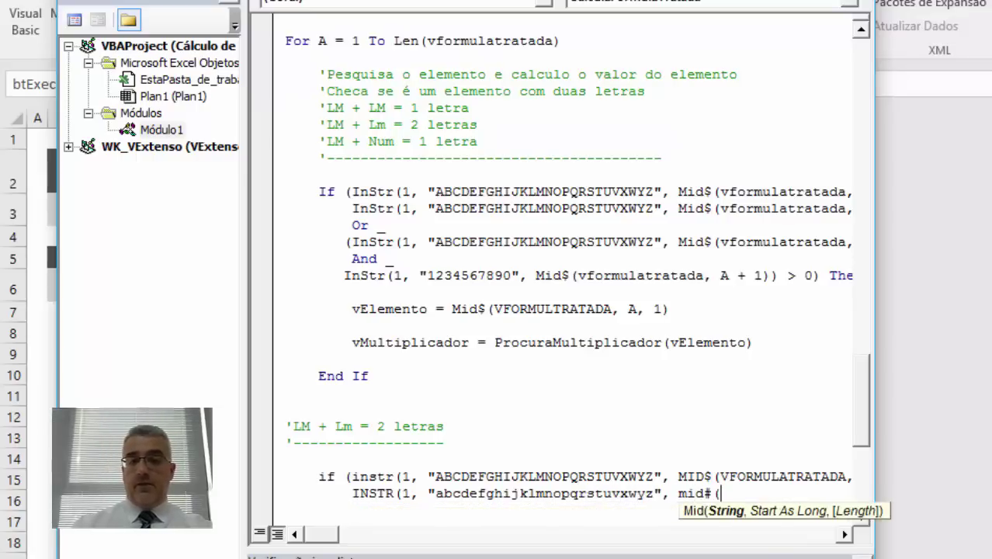
key(BackSpace)
text($(vformu)
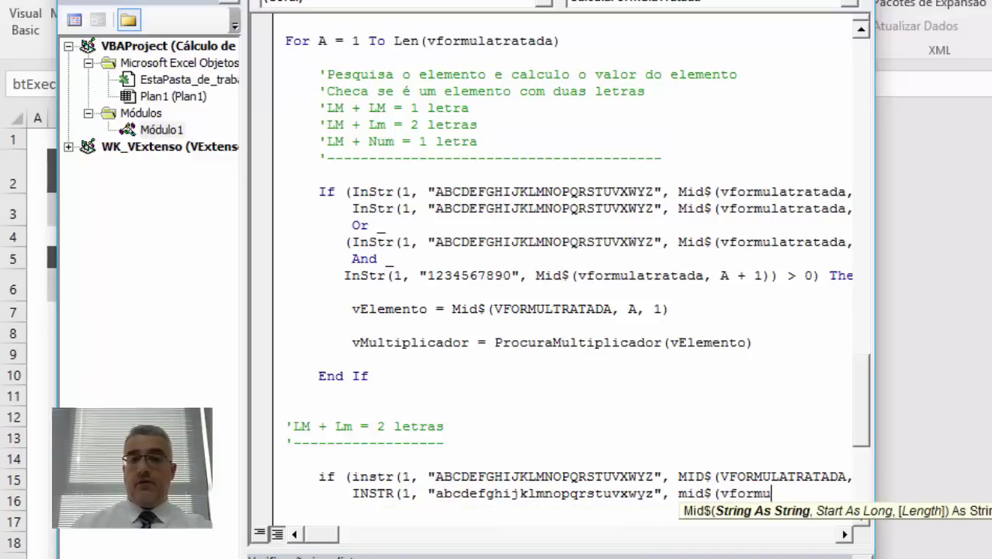
text(latrat)
key(BackSpace)
key(BackSpace)
text(ata)
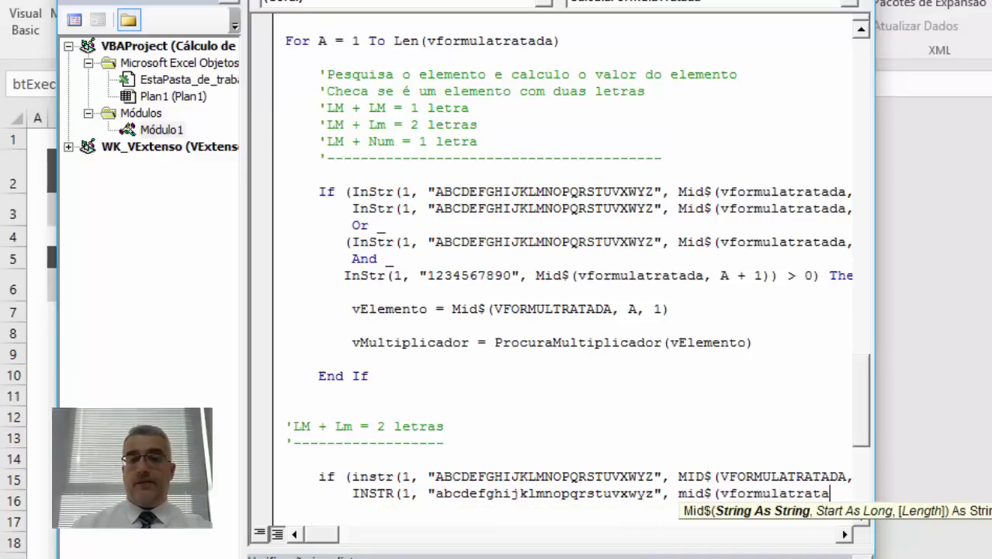
text(da, a, 1)
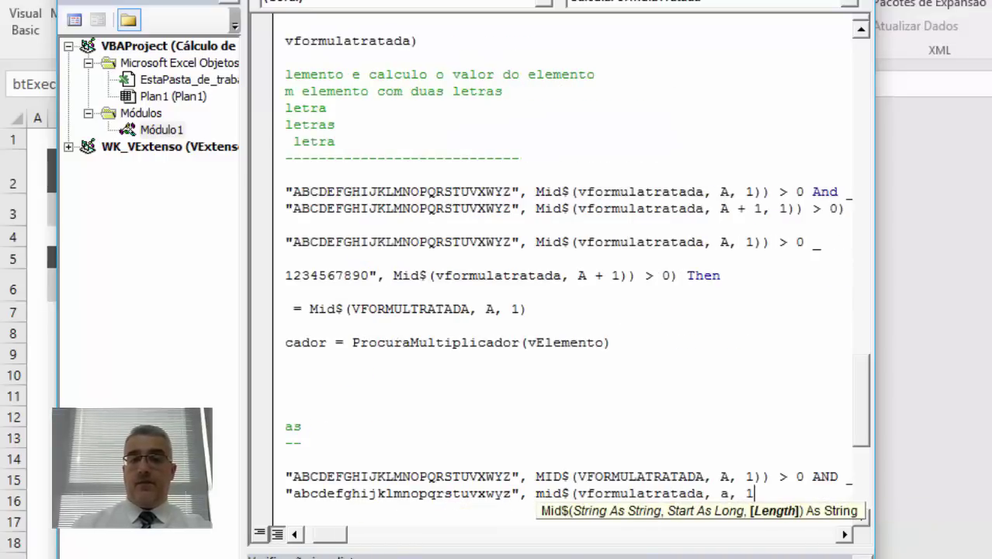
text()))
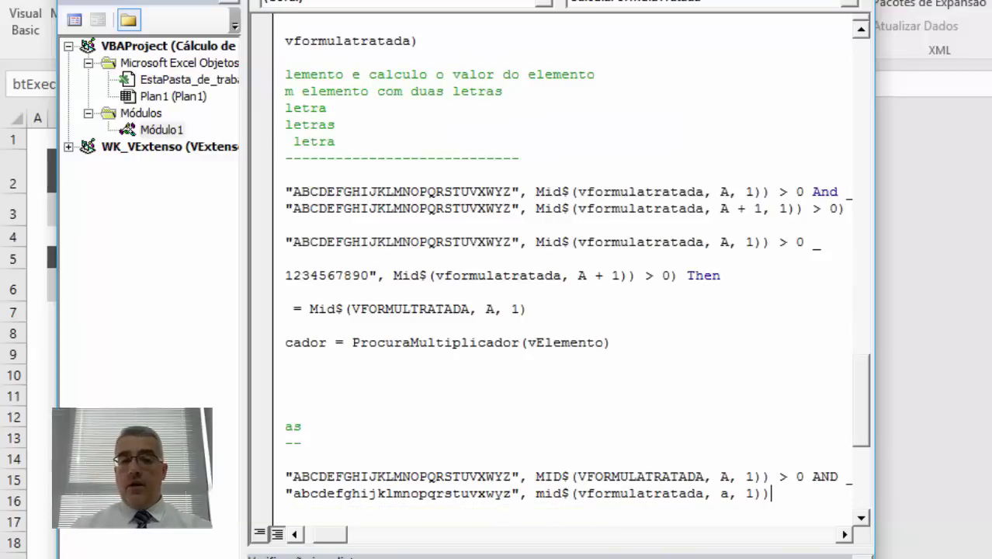
text( > 0 )
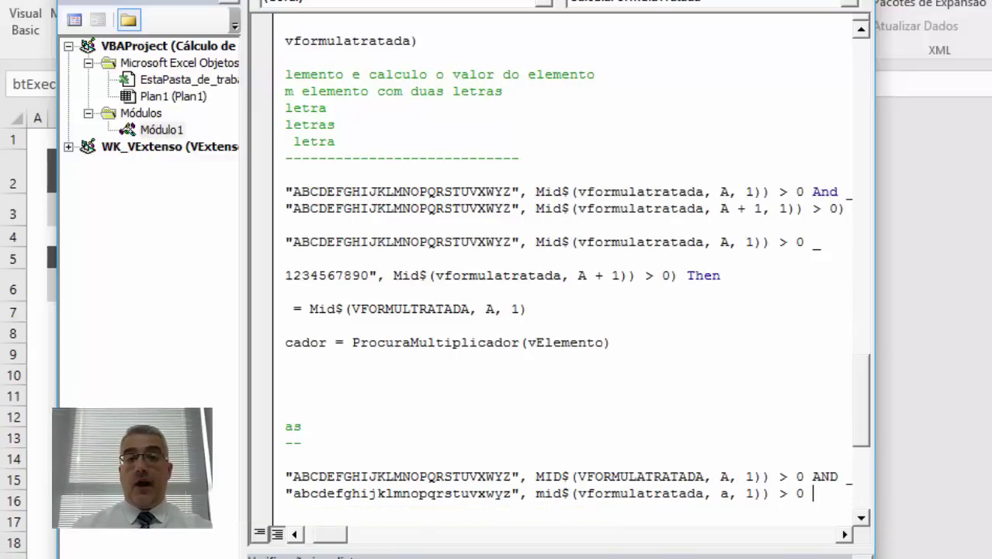
text(then)
key(Return)
key(Return)
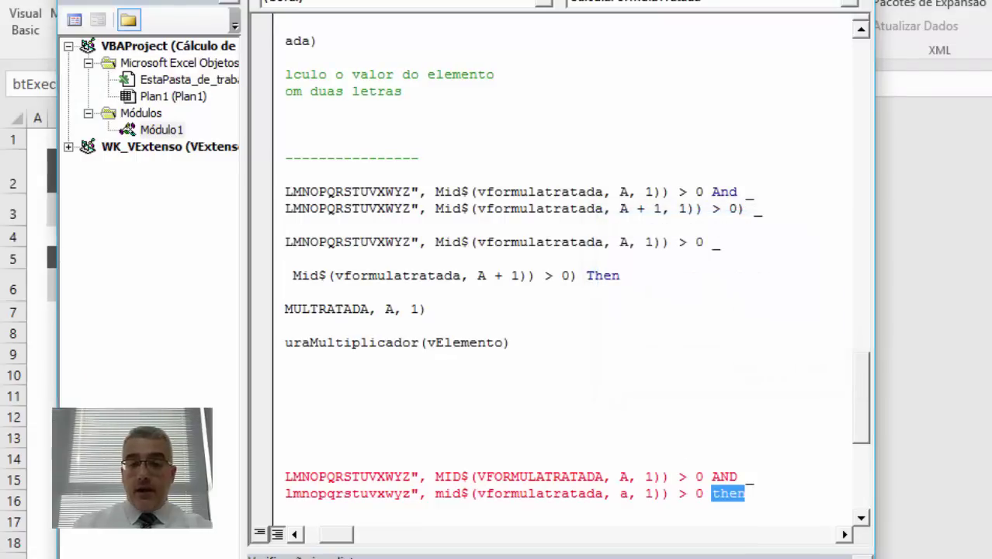
key(Left)
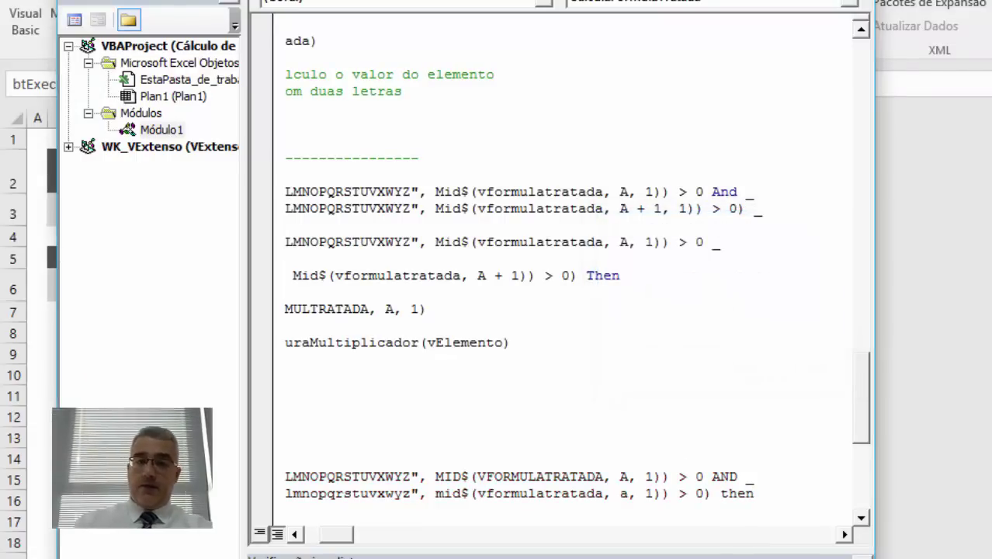
key(Return)
key(Return)
key(Return)
key(Return)
Close the block with End If and set vElemento = Mid$(vFormulaTratada, A, 2) inside it
key(BackSpace)
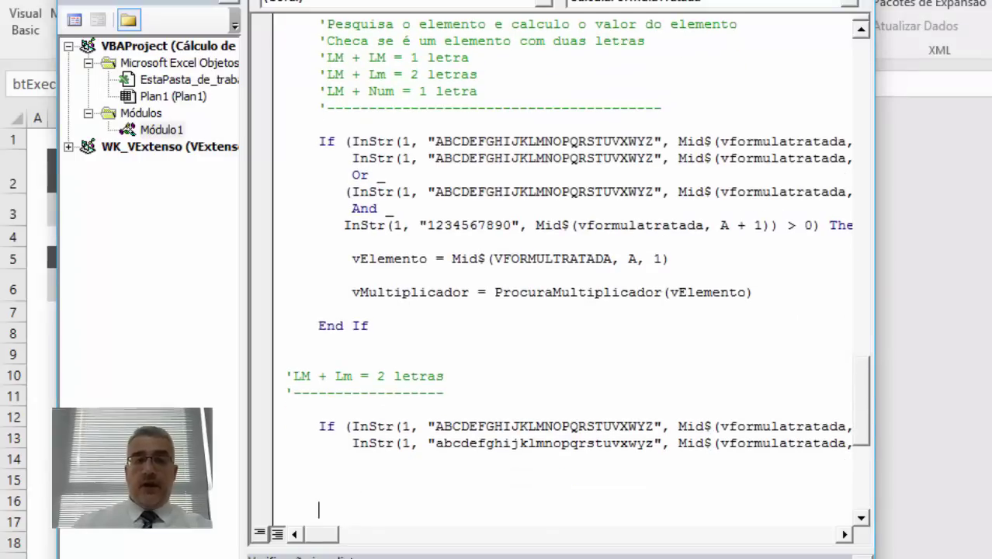
text(End If)
key(Up)
key(Up)
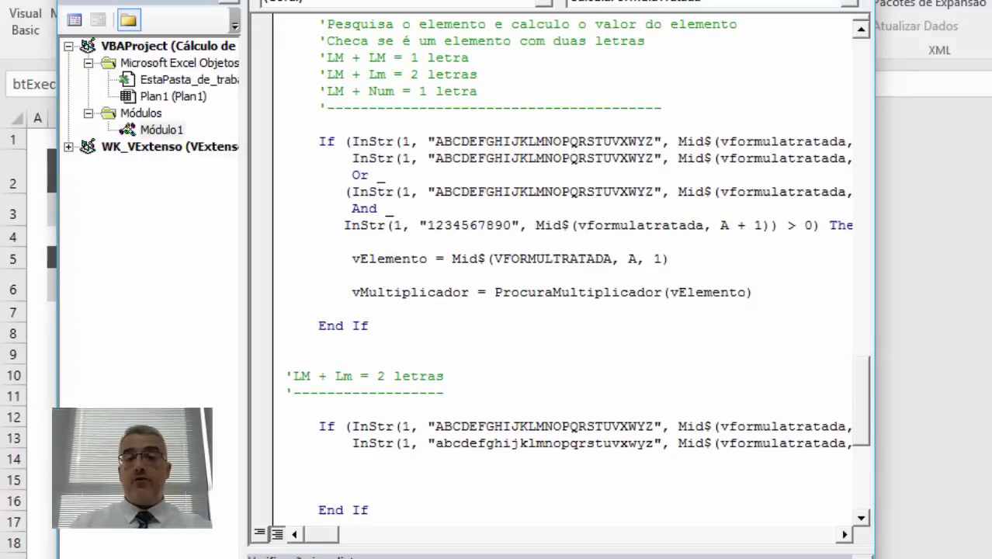
click(352, 459)
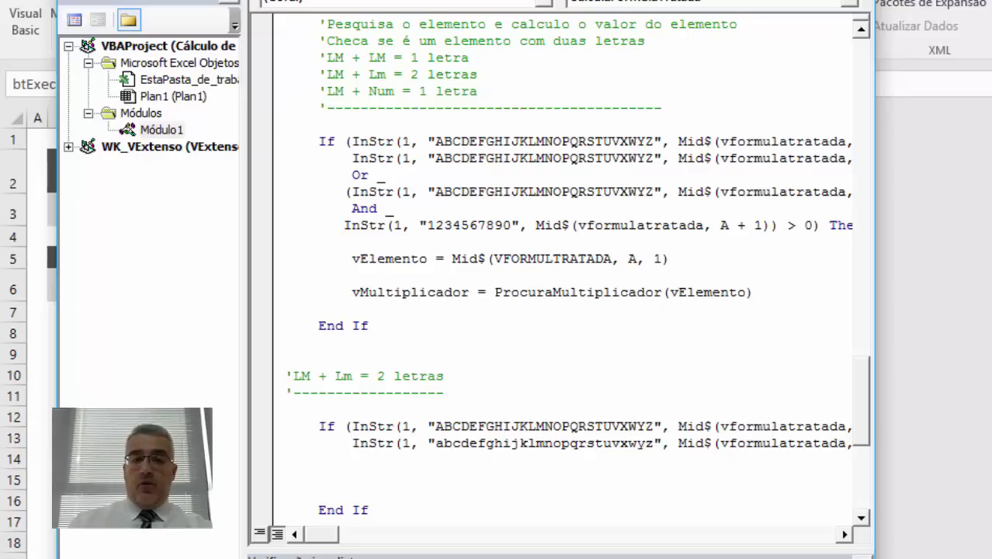
text(velemento )
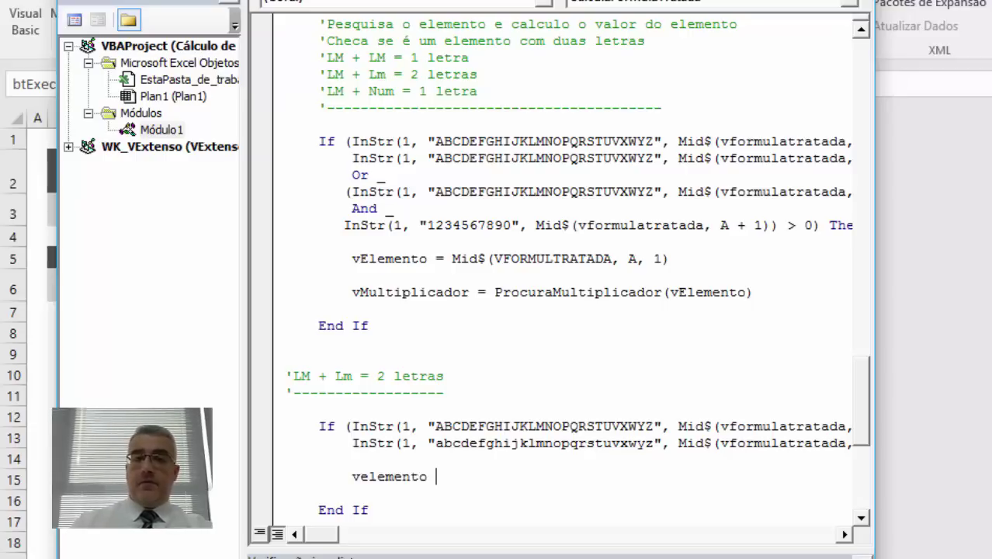
text(= Mid)
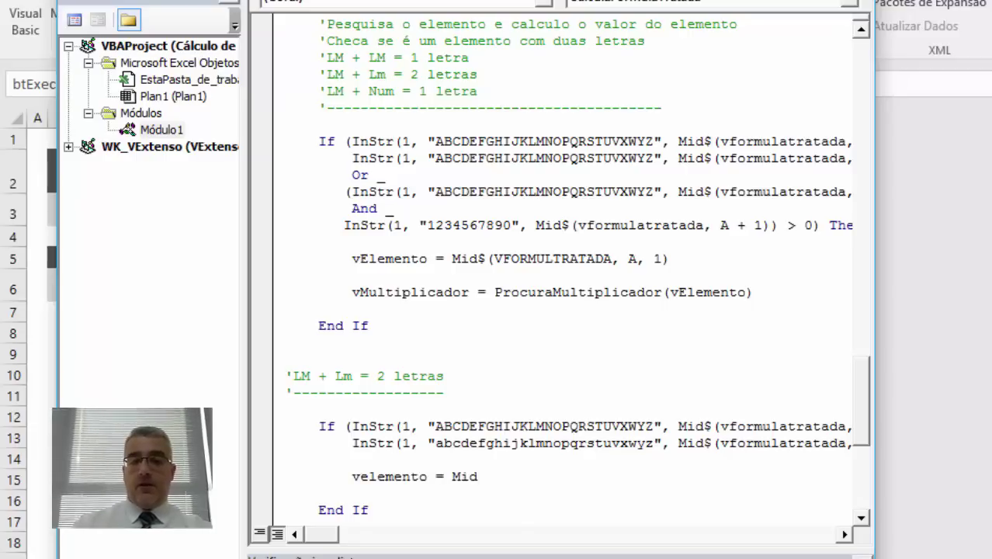
text($(v)
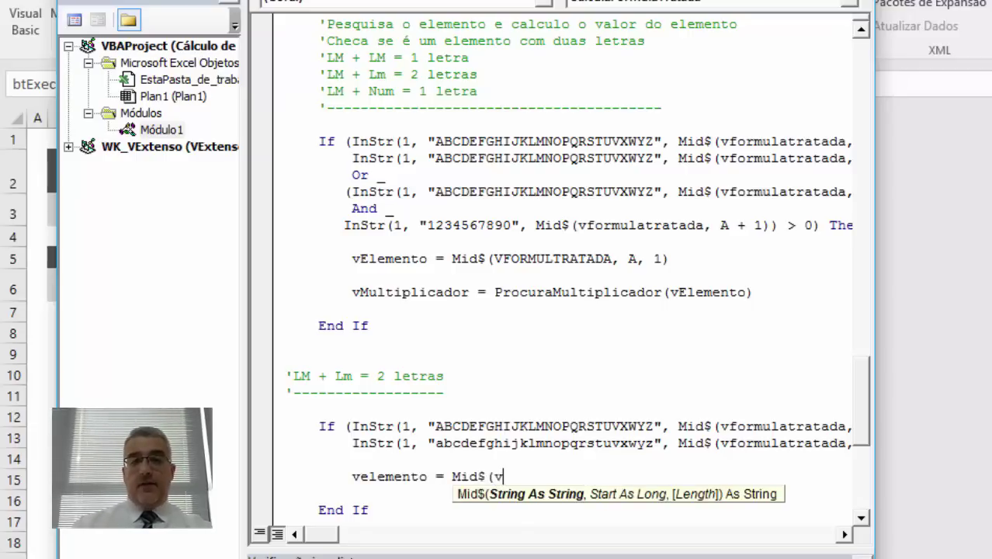
text(formula)
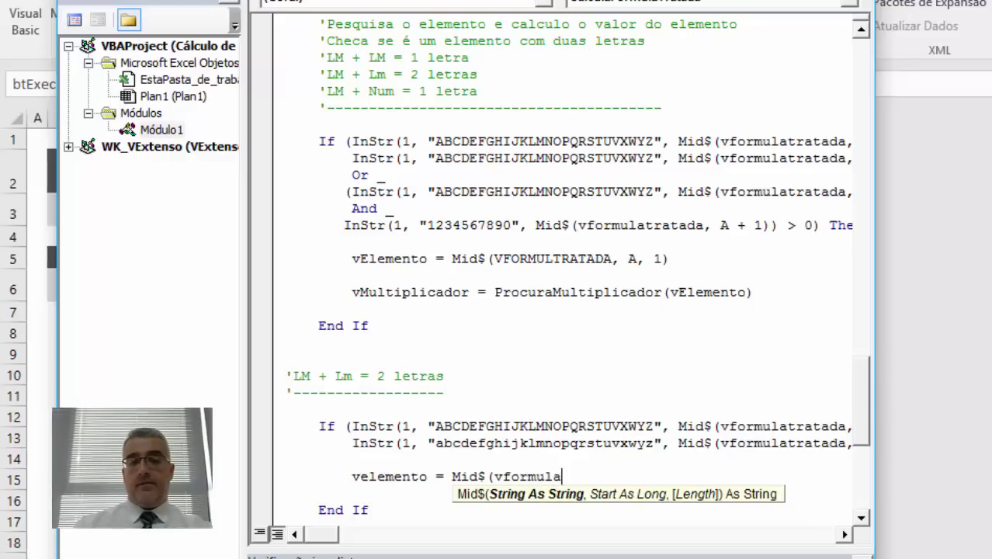
text(tra)
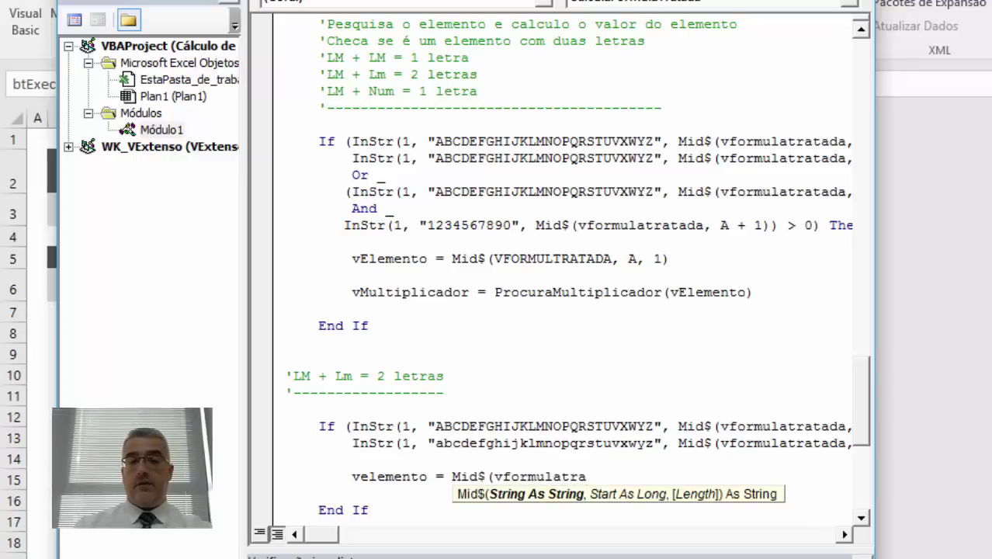
text(tada)
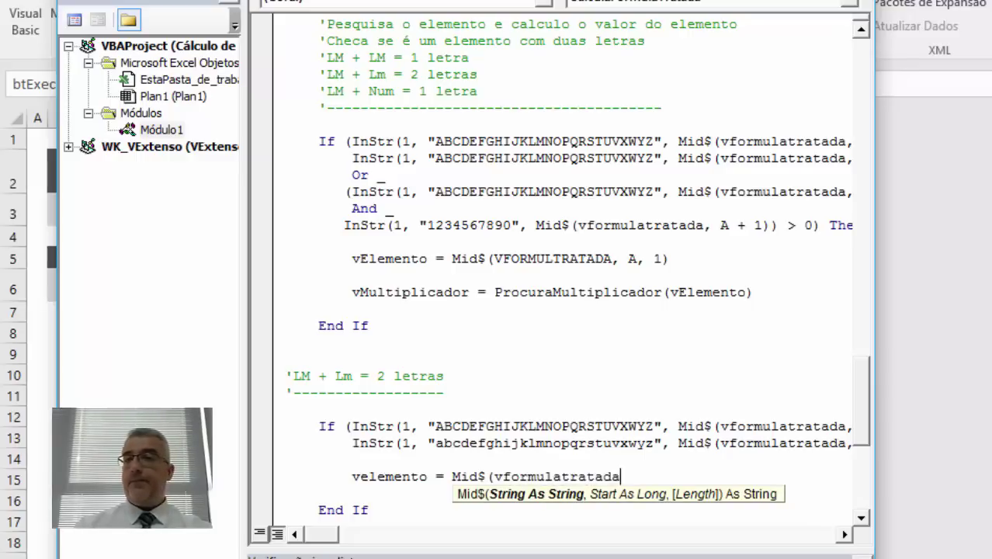
text(,a,2))
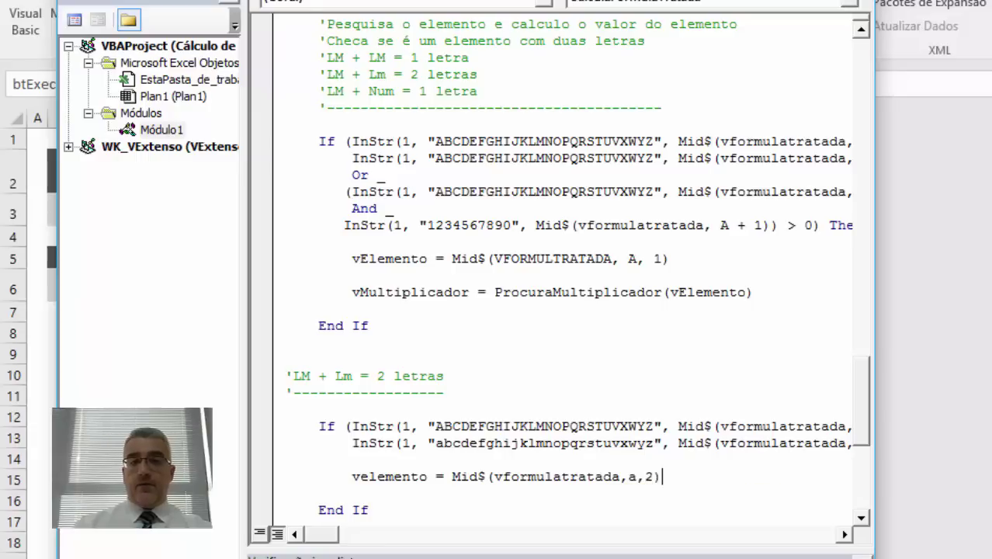
key(Return)
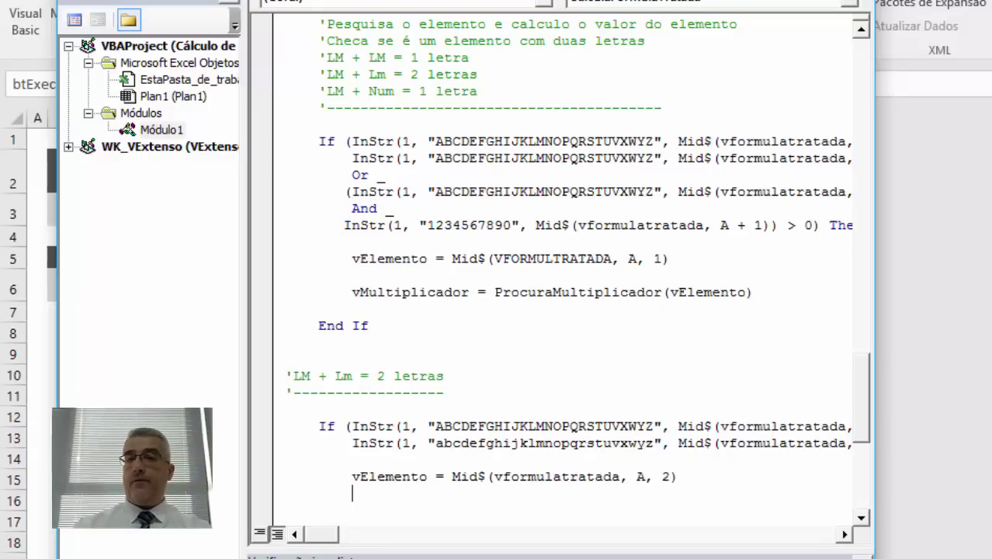
Add vMultiplicador = ProcuraMultiplicador(vElemento) and open a new line after End If
text(vmulti)
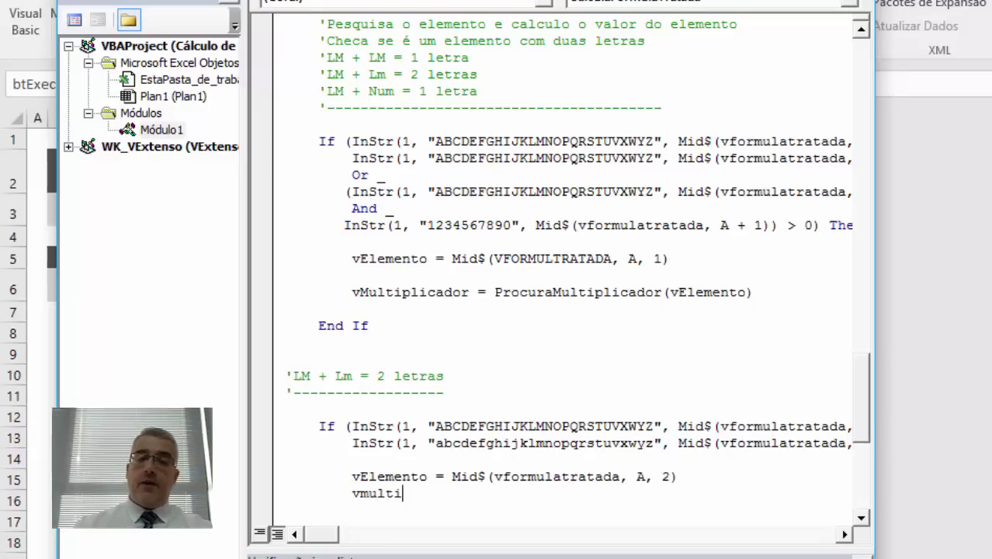
text(plicador = )
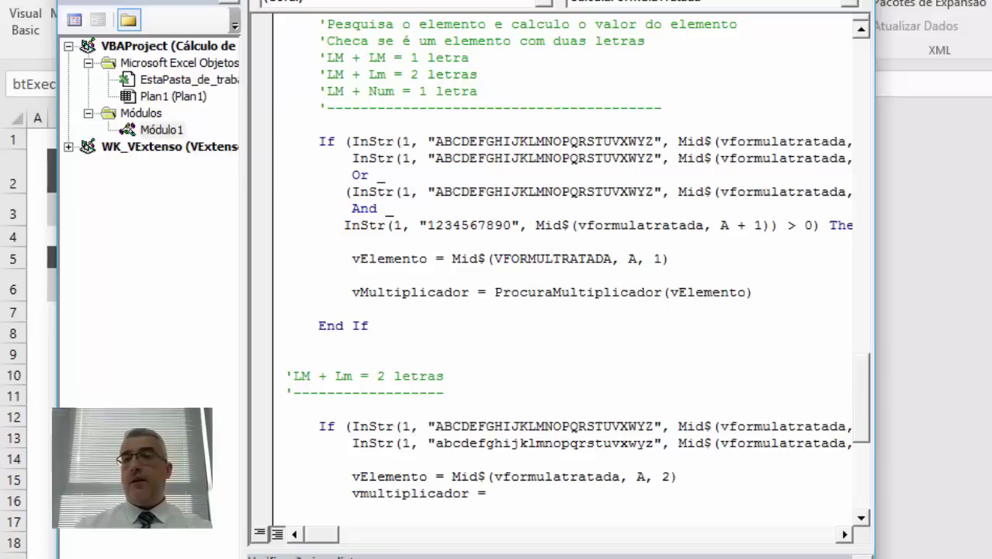
text(procuramul)
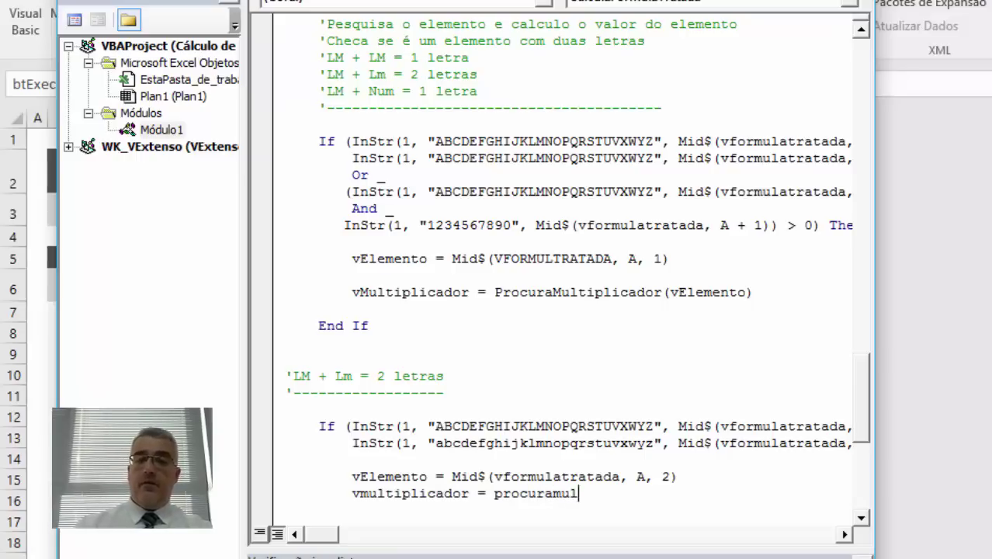
text(tiplicador)
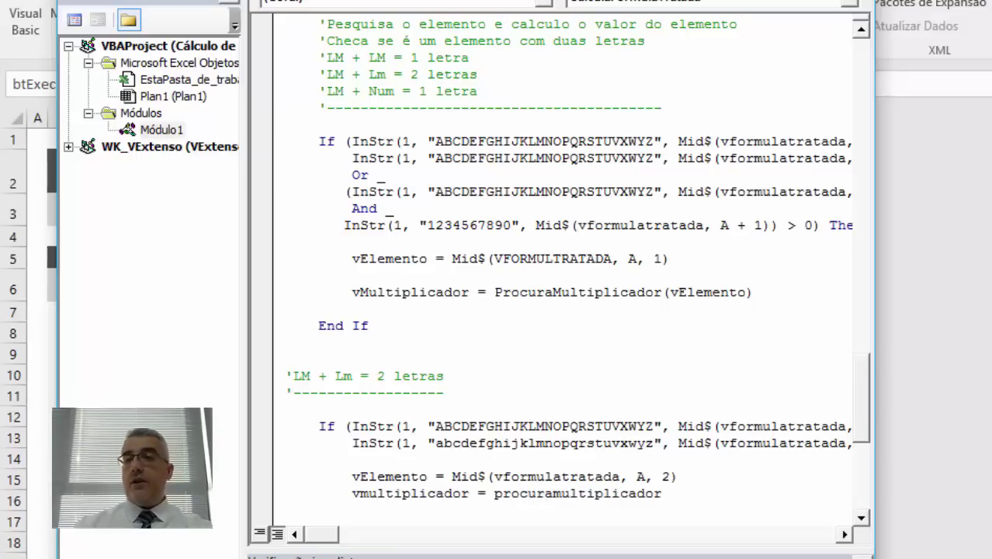
text((veleme)
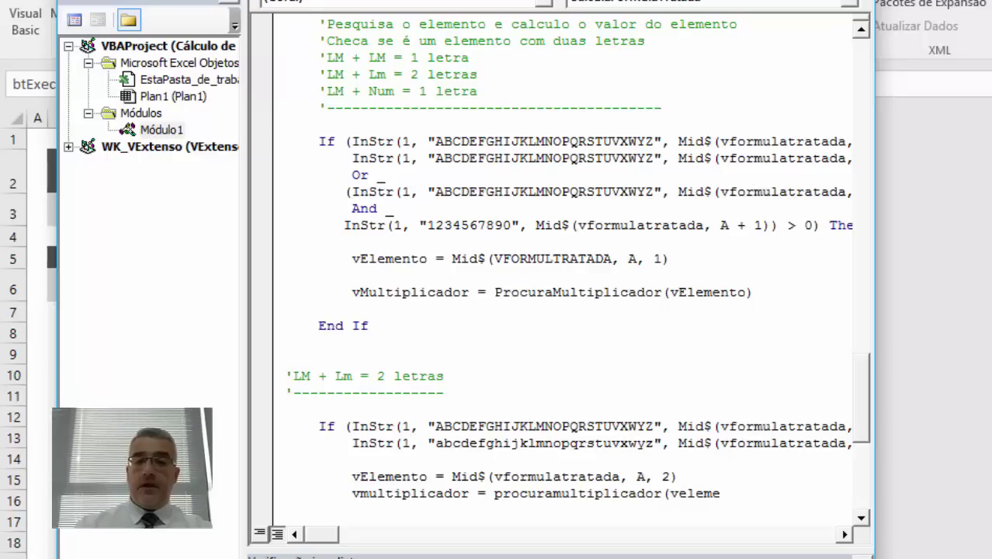
text(nto))
key(Return)
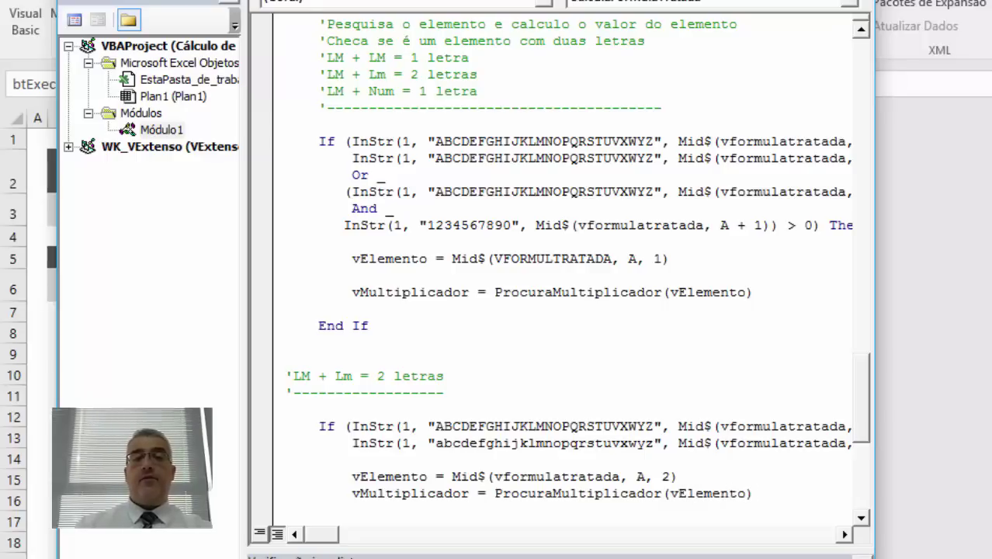
scroll(572, 267, down, 2)
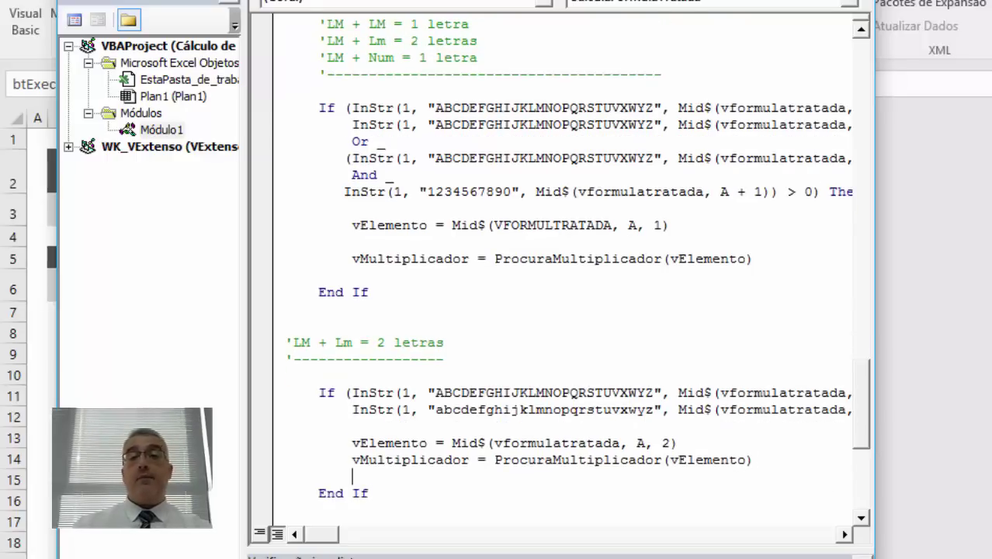
key(Down)
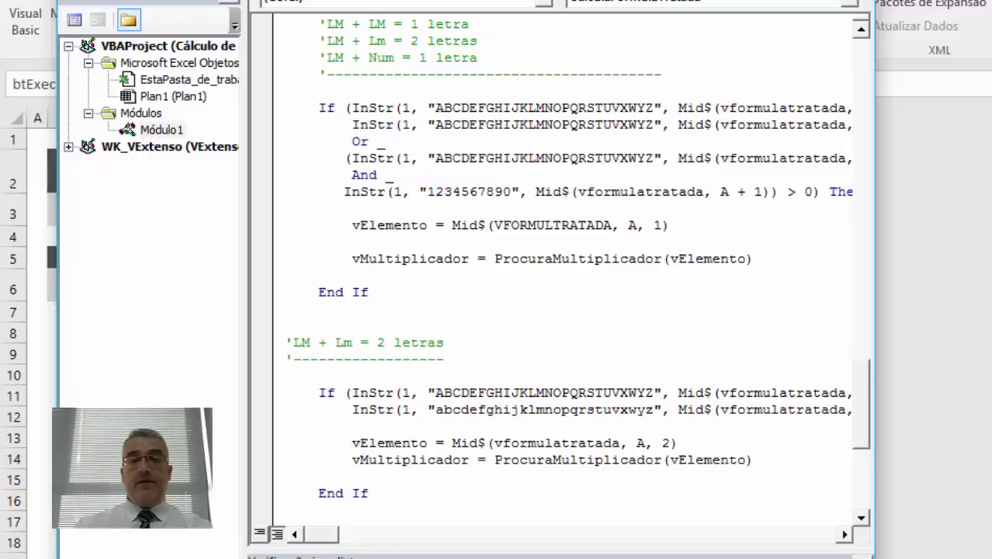
key(Return)
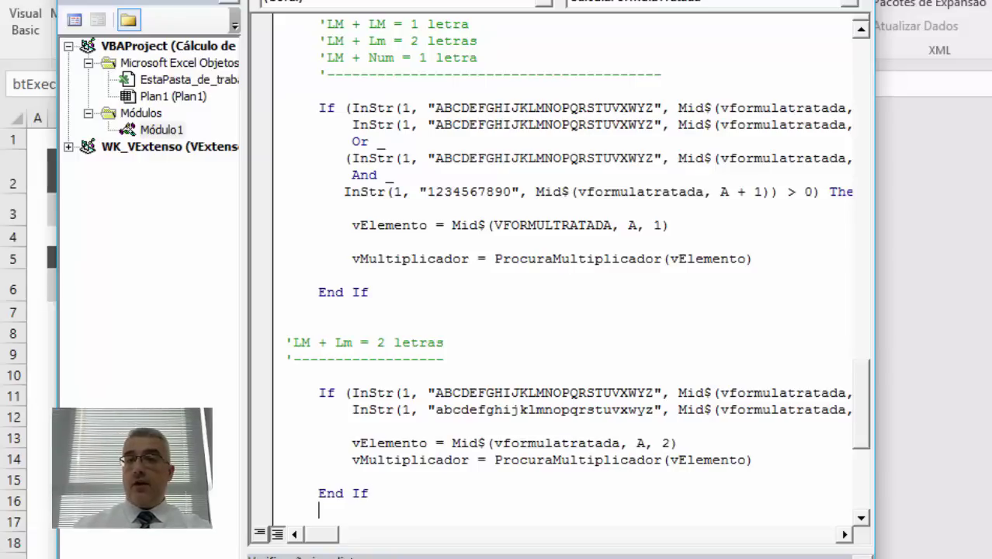
scroll(580, 258, down, 2)
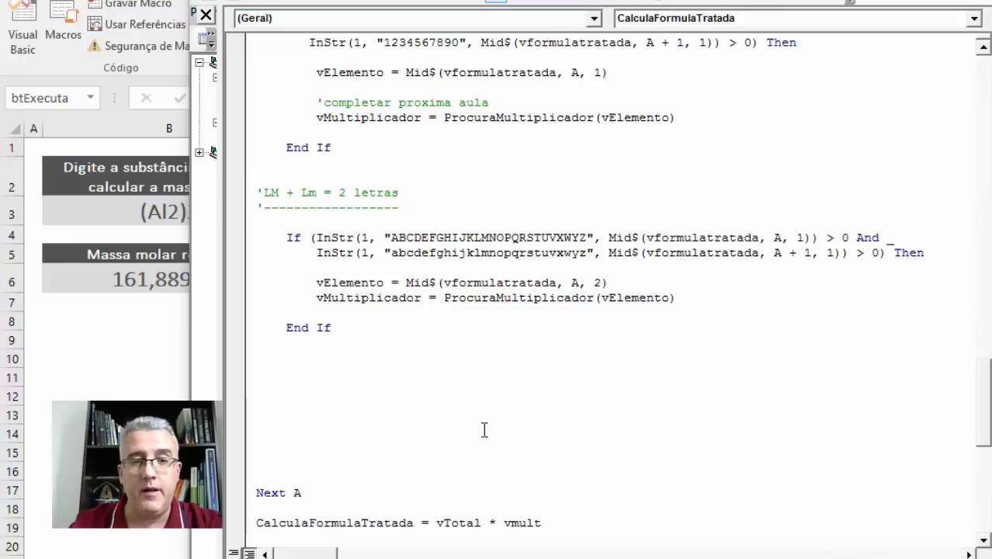
click(294, 267)
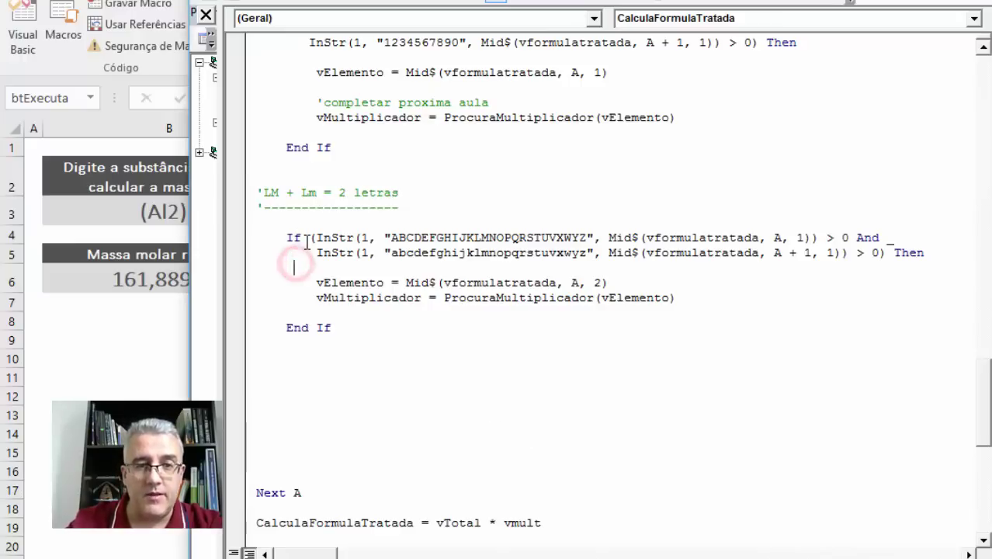
click(354, 239)
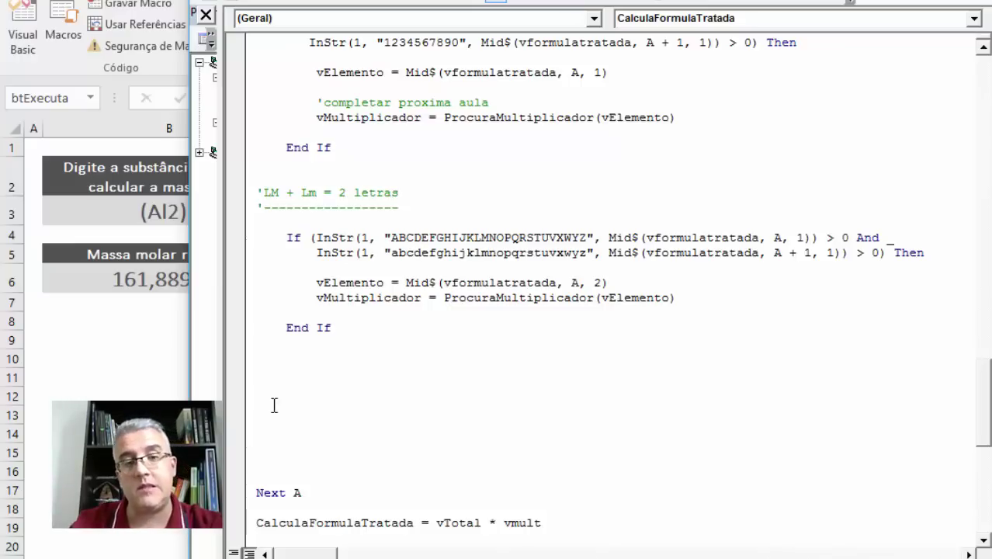
click(310, 356)
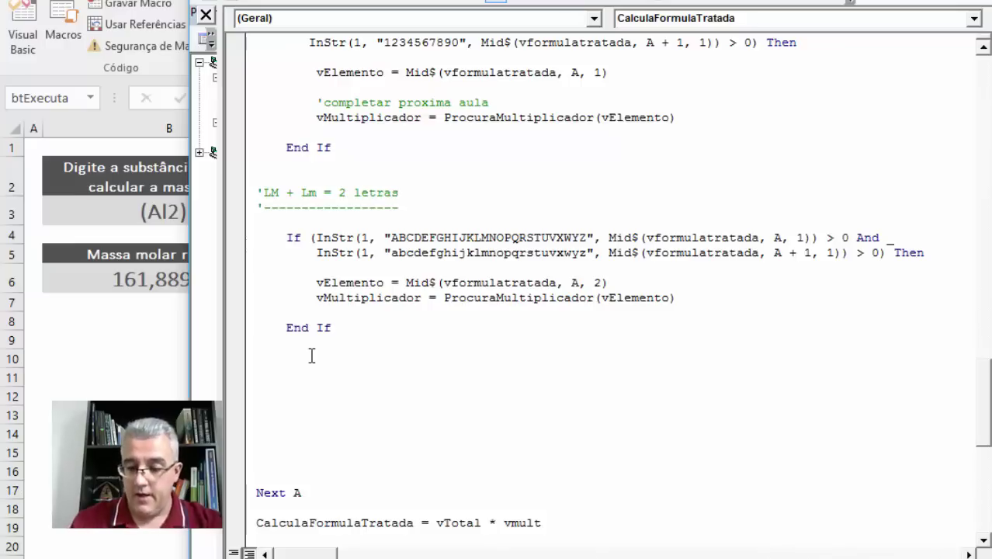
text(if Instr)
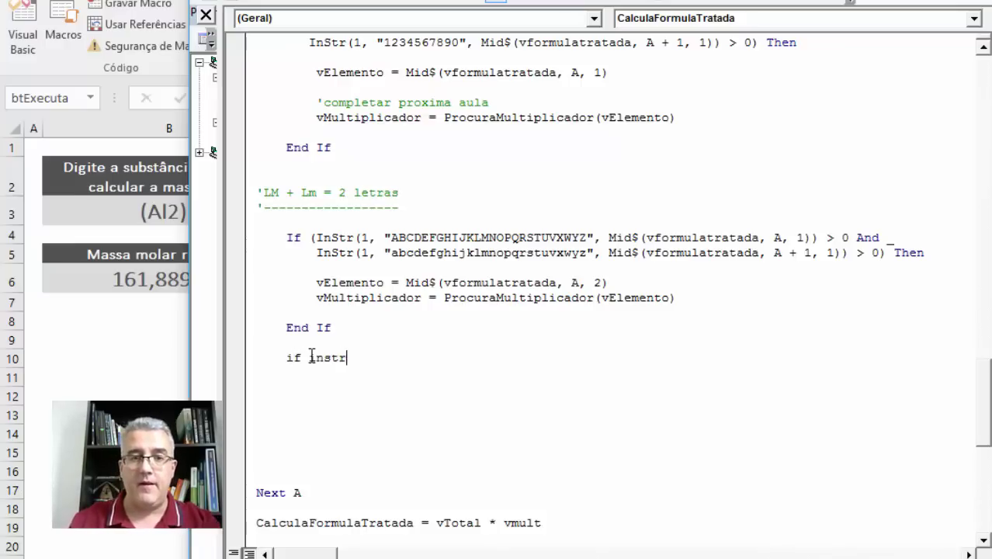
text((1,)
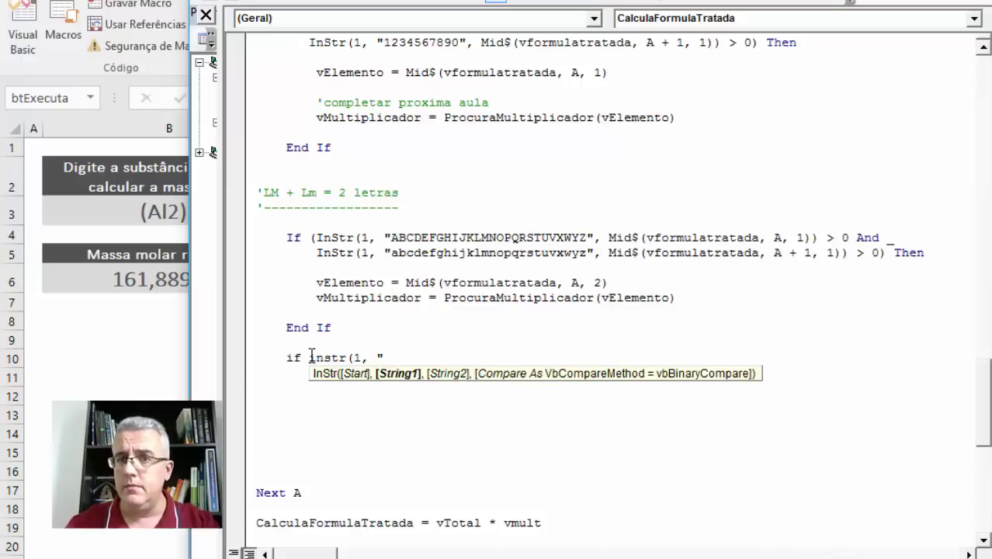
text(ab)
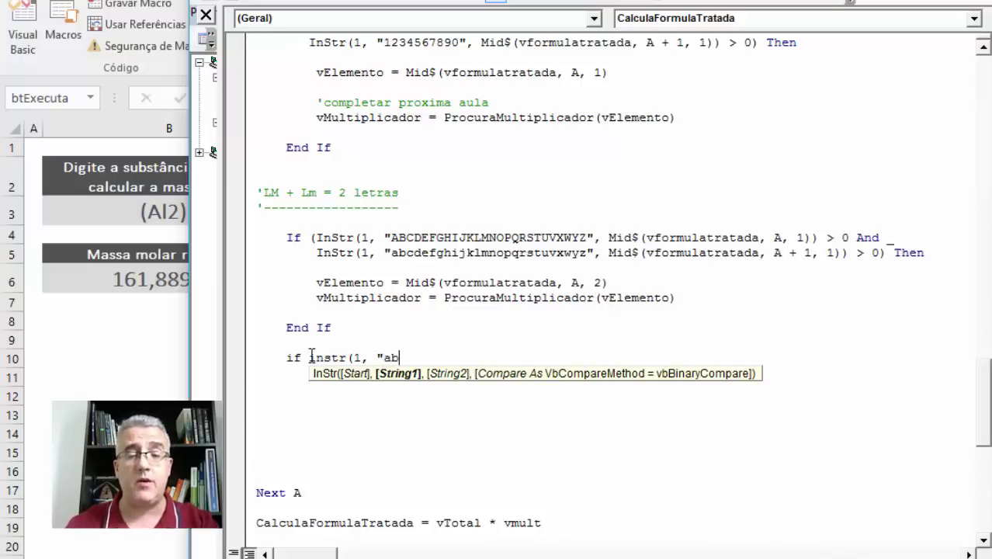
text(cdef)
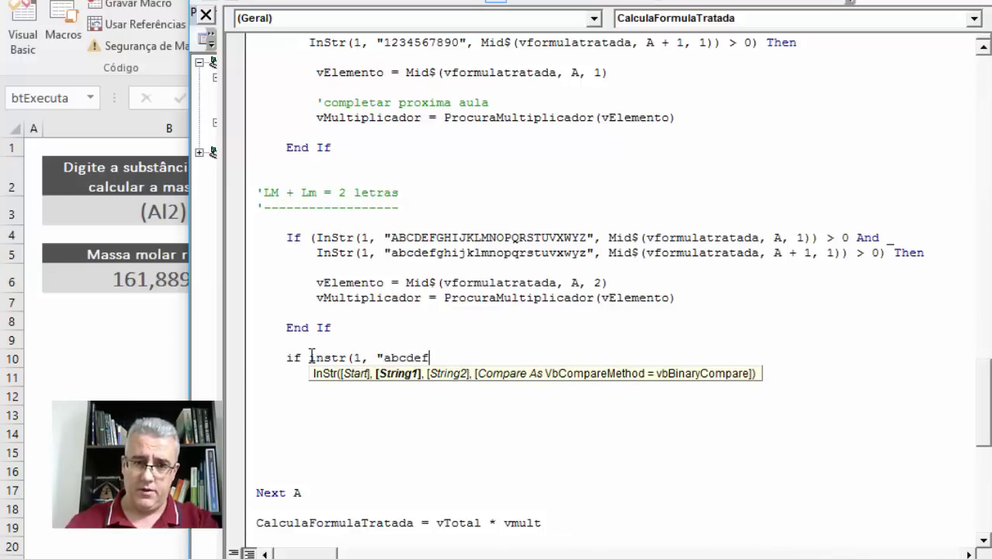
text(ghijk)
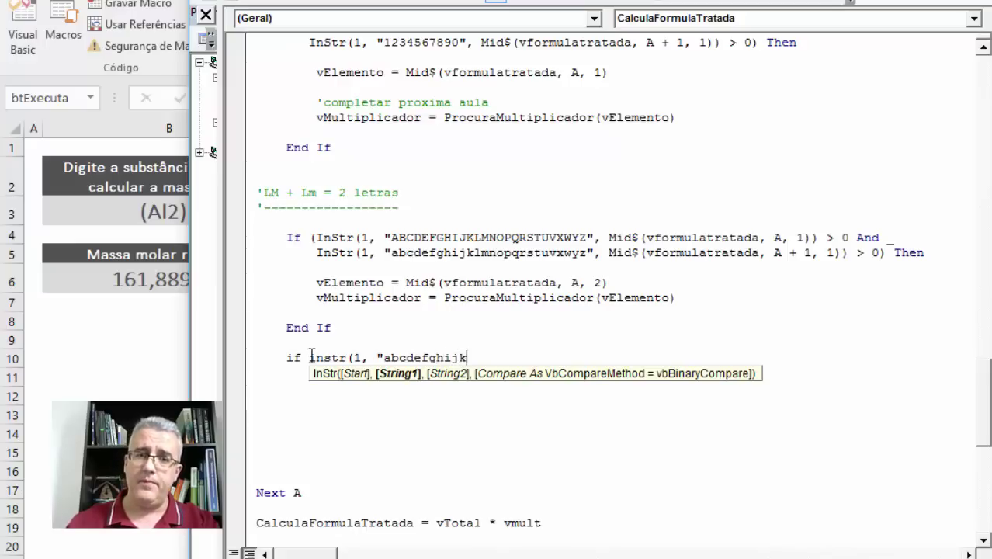
text(lmnopq)
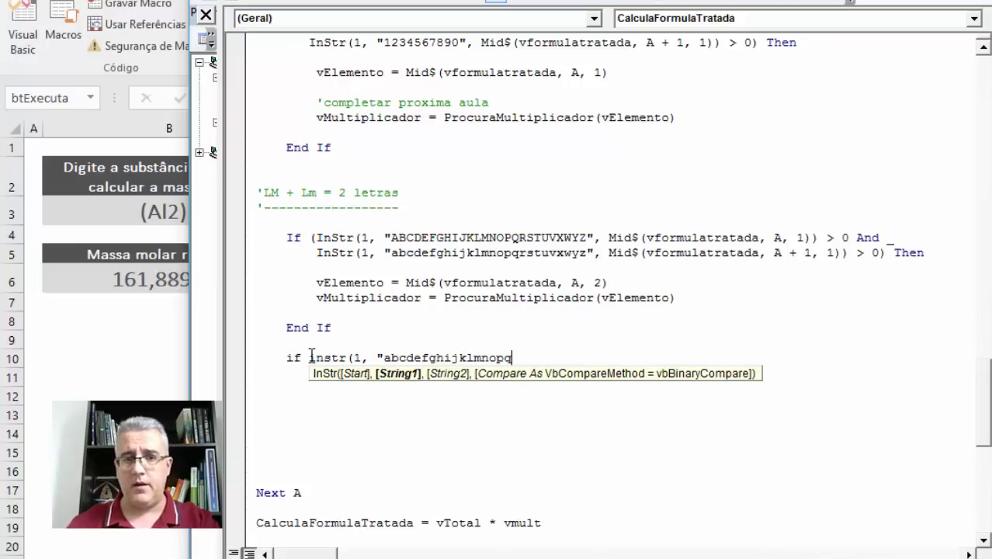
text(rstuvxy)
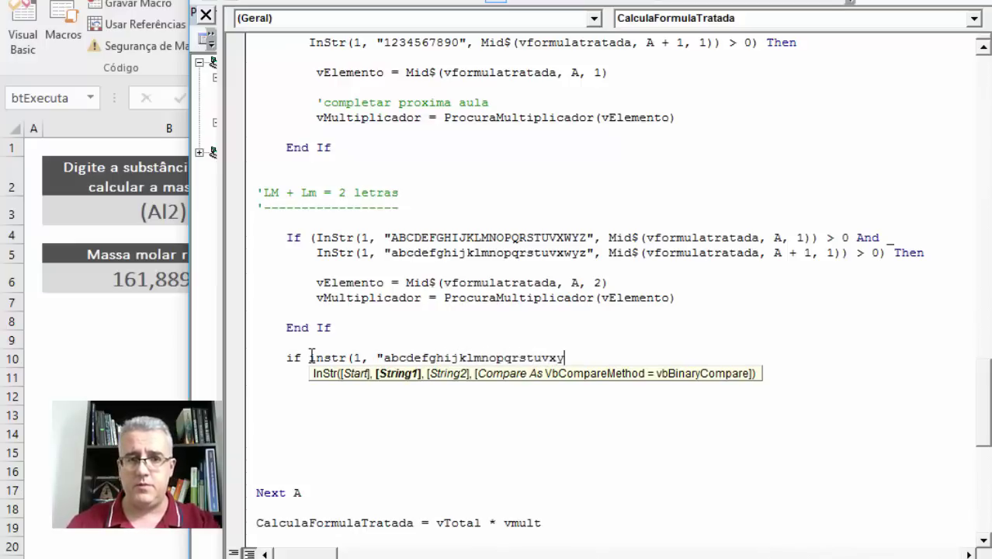
text(wz)
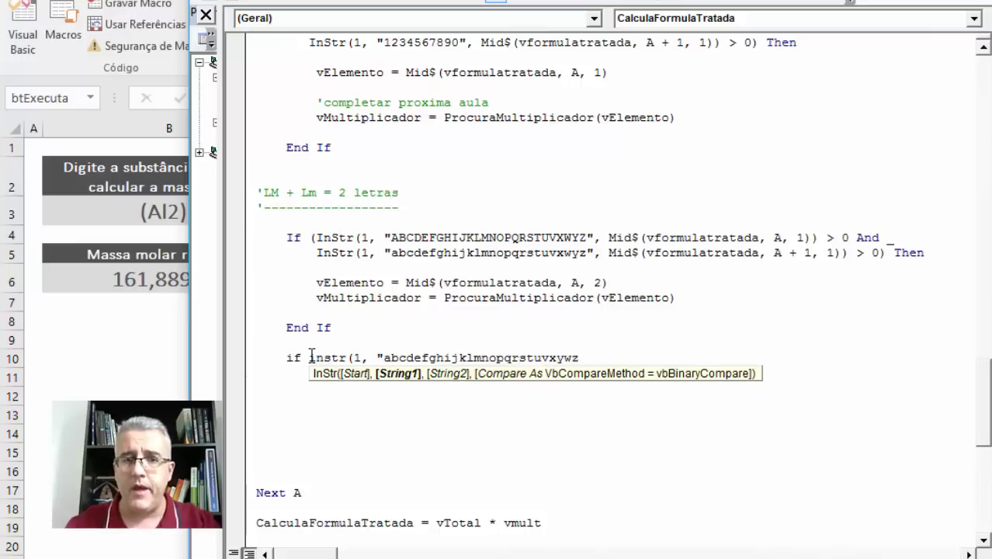
text(0)
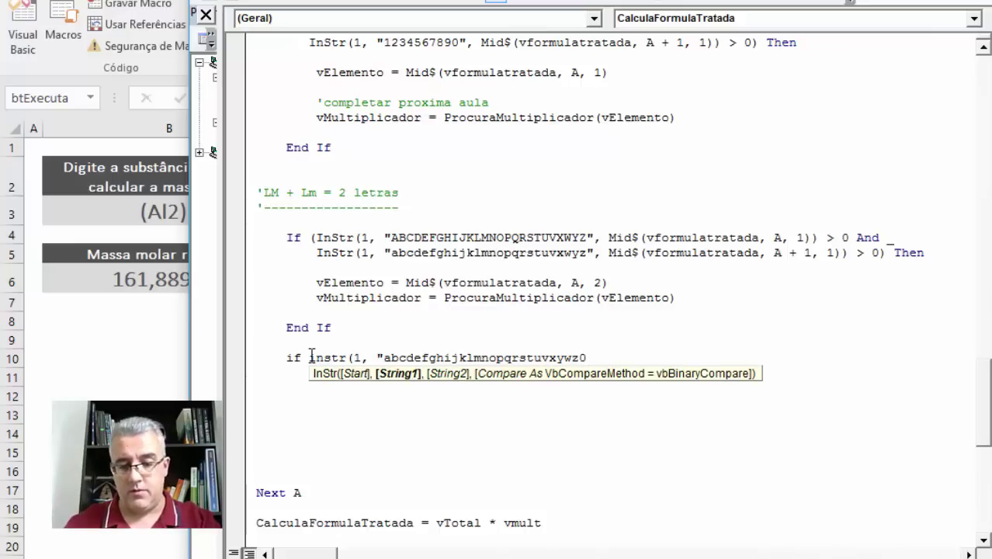
text(123456789)
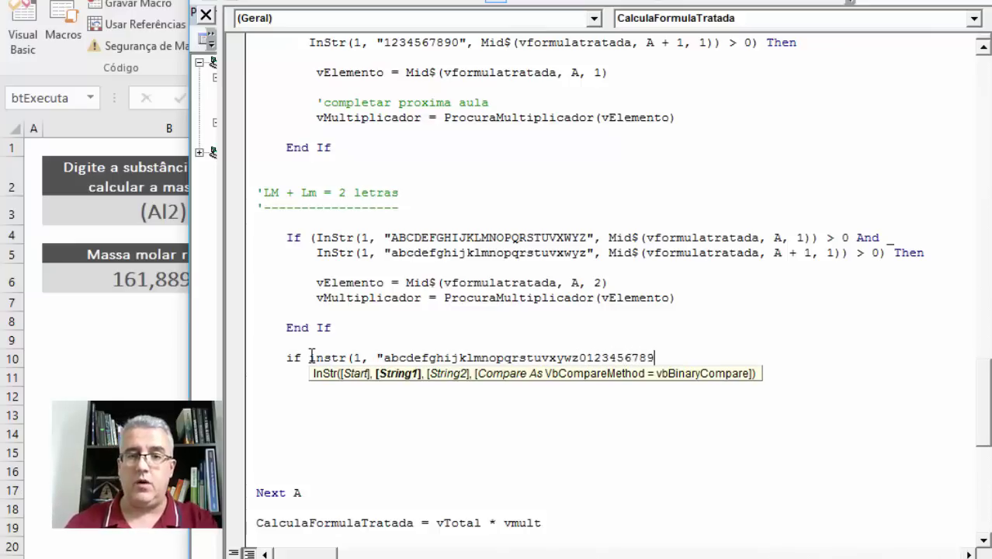
text(", )
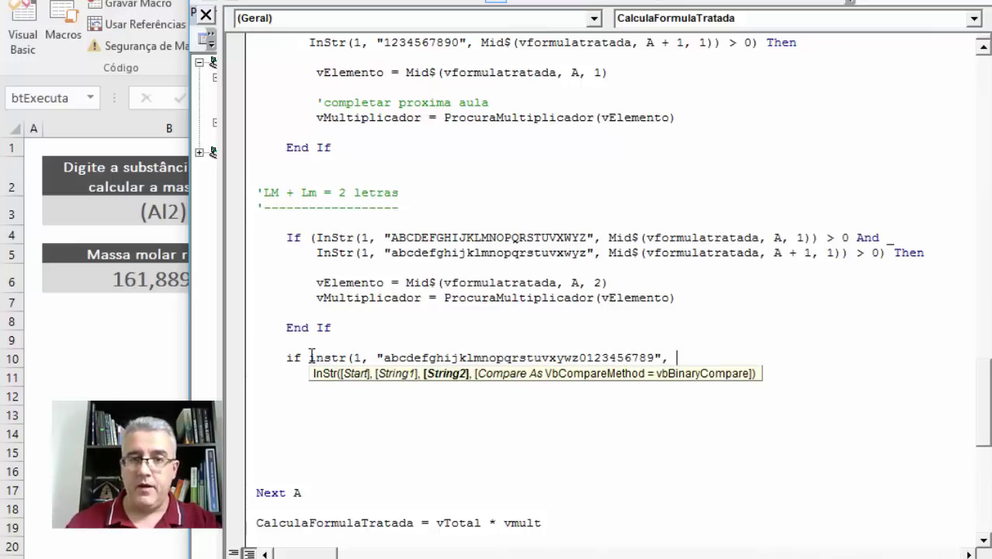
text(_)
key(Return)
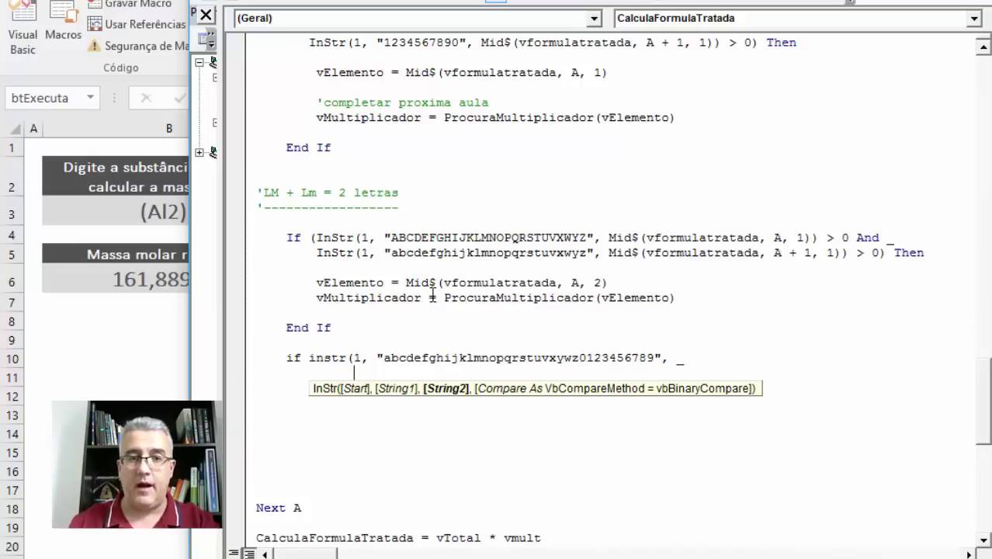
text(mid$(vf)
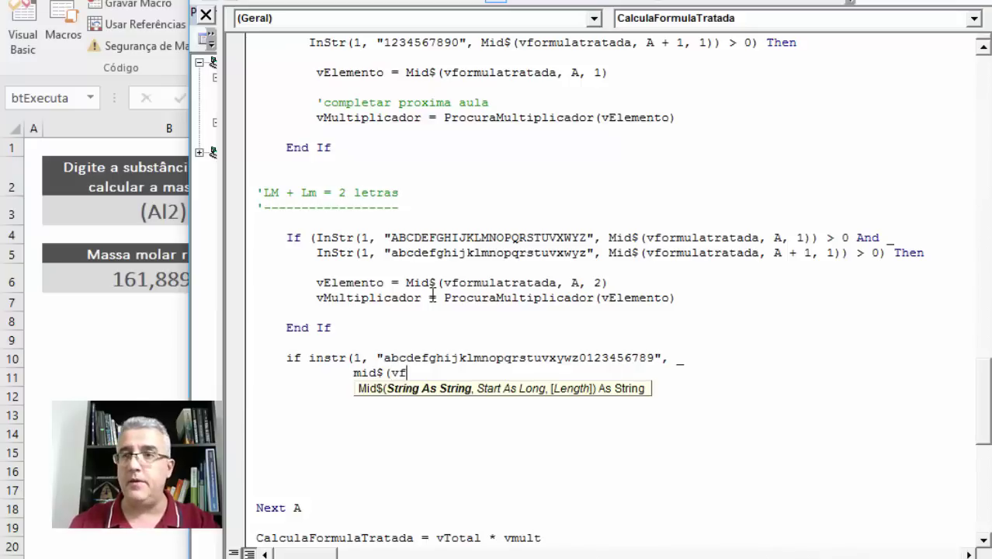
text(o)
key(BackSpace)
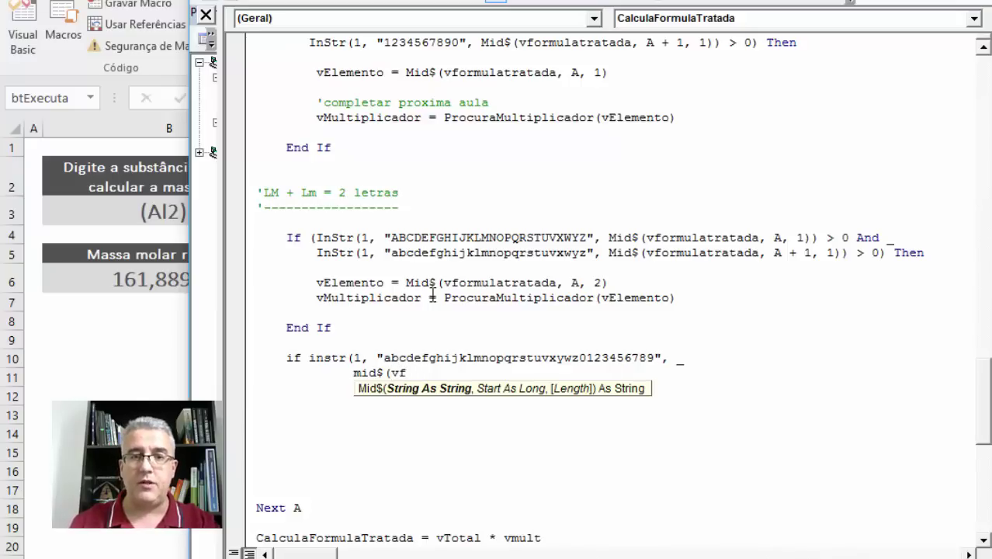
text(ormulatra)
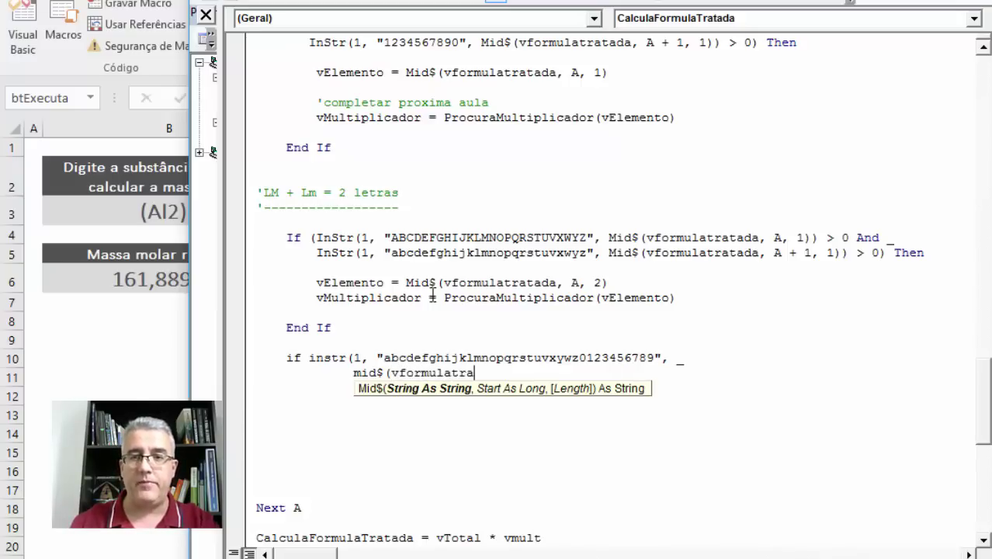
text(tada, a, 1))
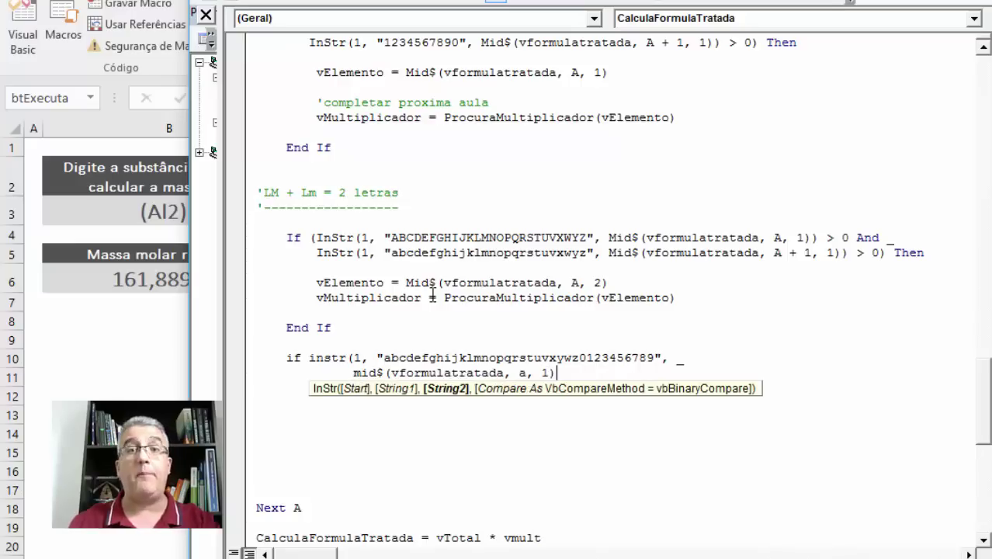
text() =)
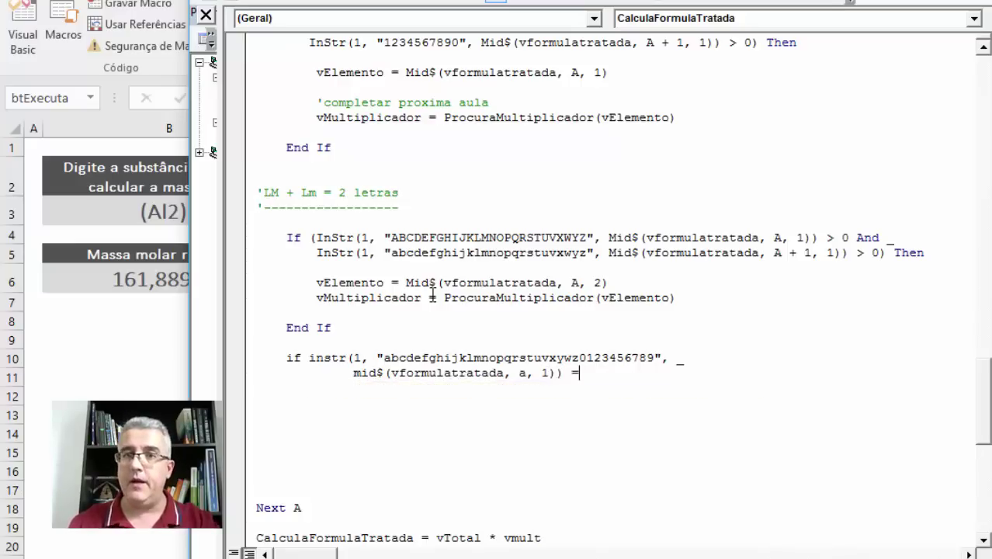
text( 0)
Dismiss the missing-Then error and add Then to the InStr condition
key(Return)
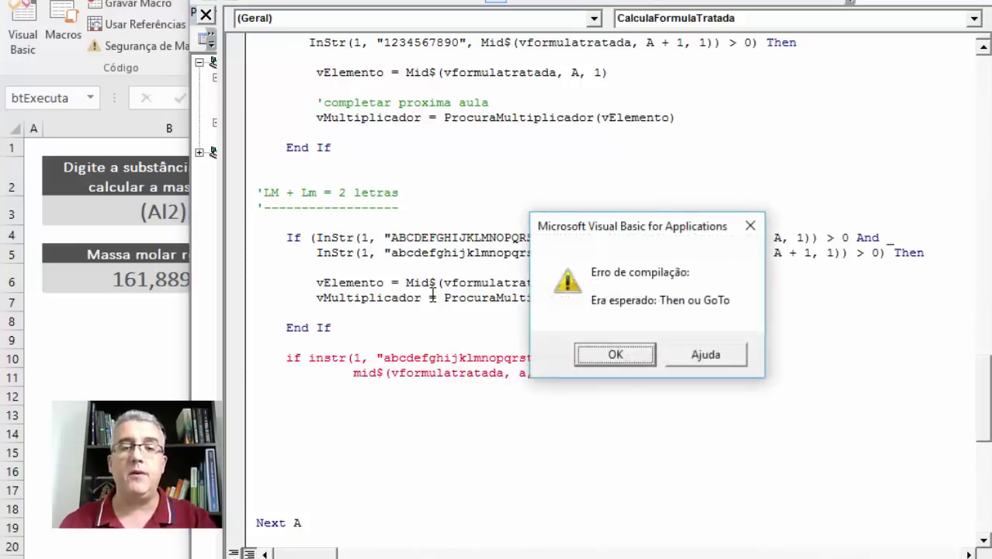
key(Return)
text(then)
key(Return)
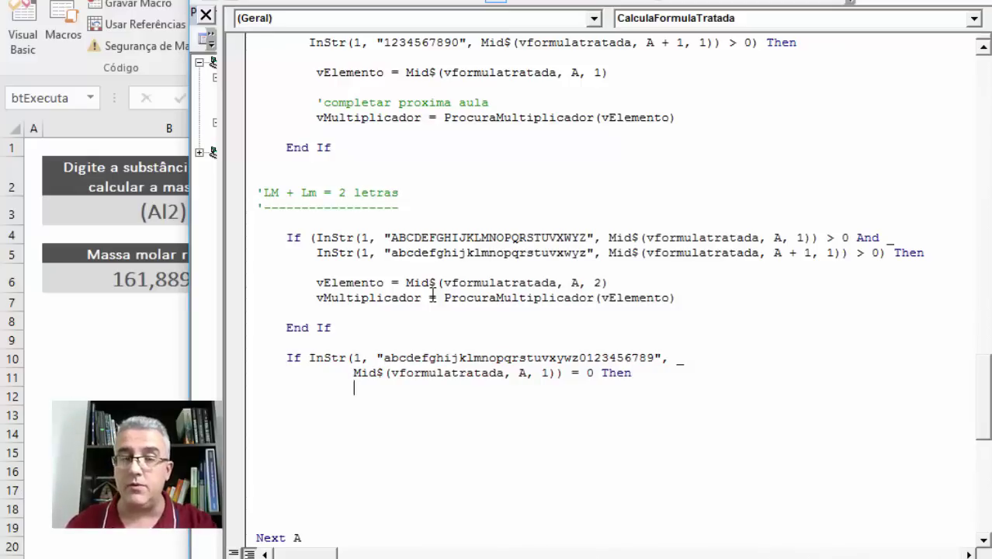
key(Return)
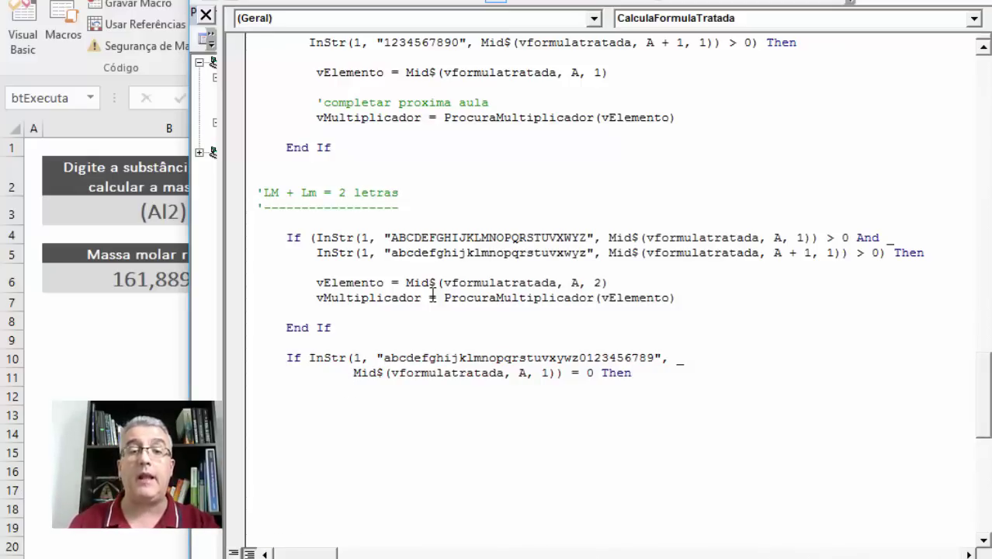
Nest If Len(vElemento) = 1 Then inside the block, correcting typos along the way
text(if)
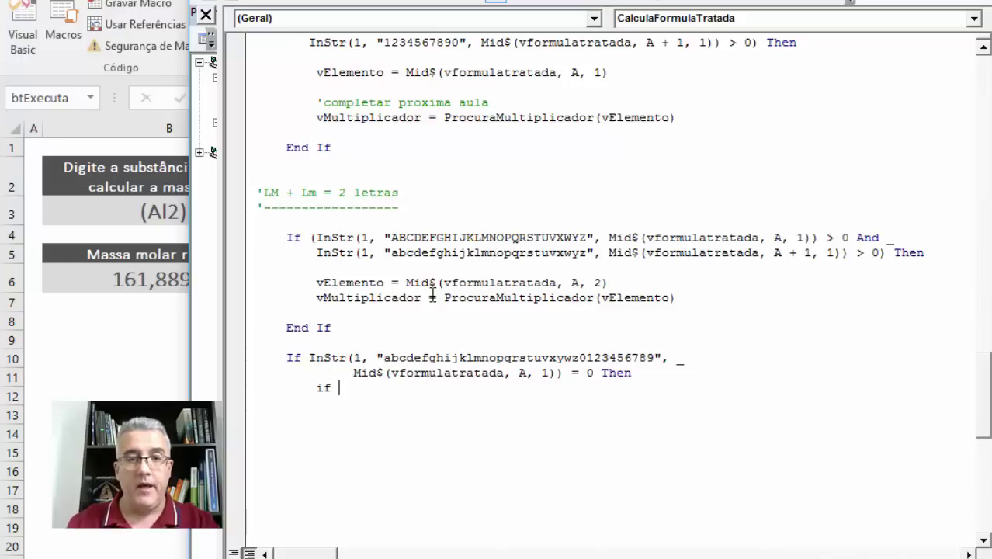
key(Home)
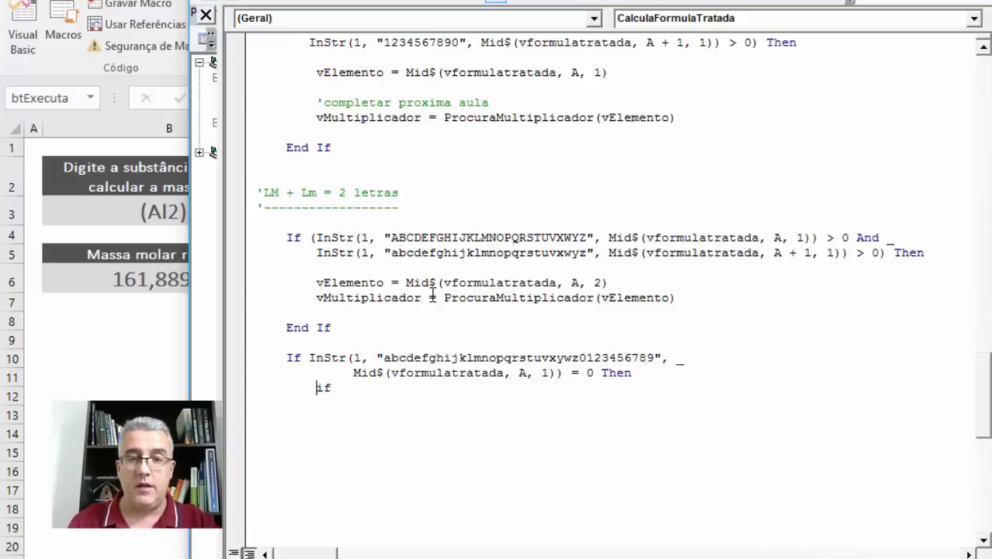
key(Return)
key(Down)
key(End)
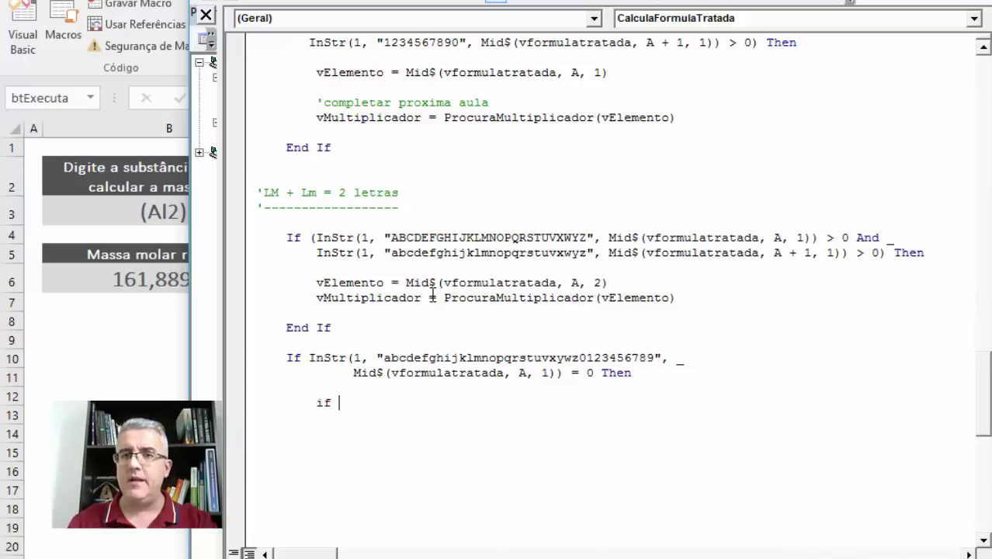
text(len(ve)
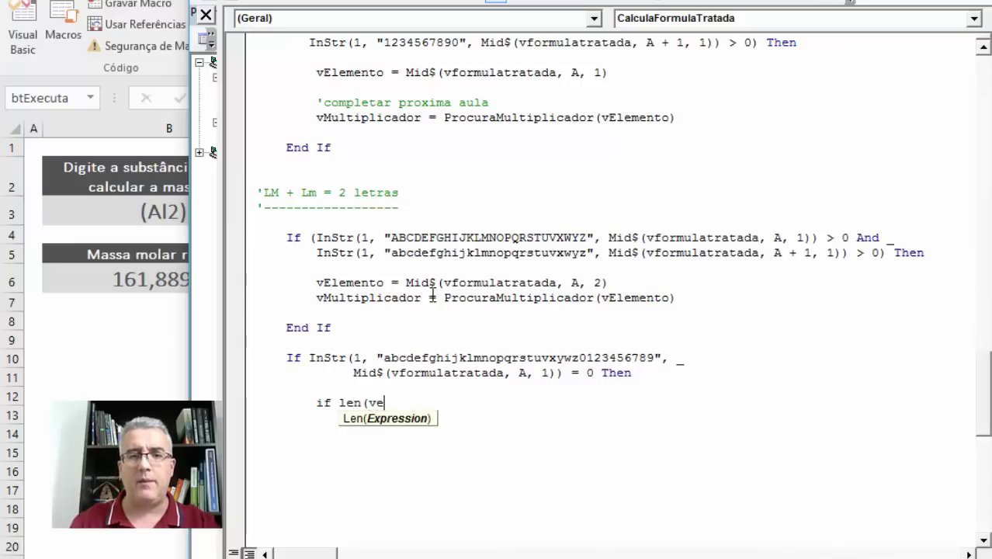
text(lemn)
text(enbt)
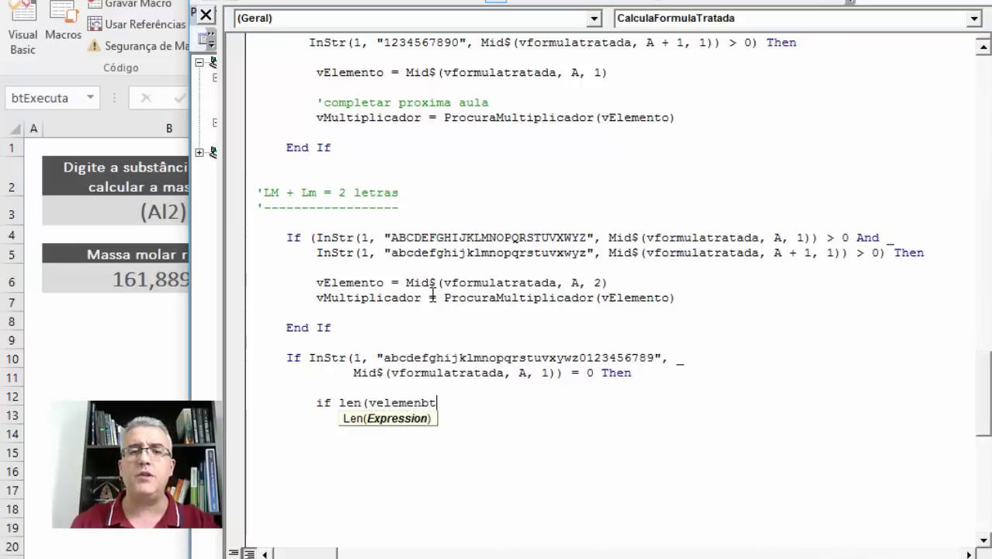
key(BackSpace)
text(to =)
key(BackSpace)
key(BackSpace)
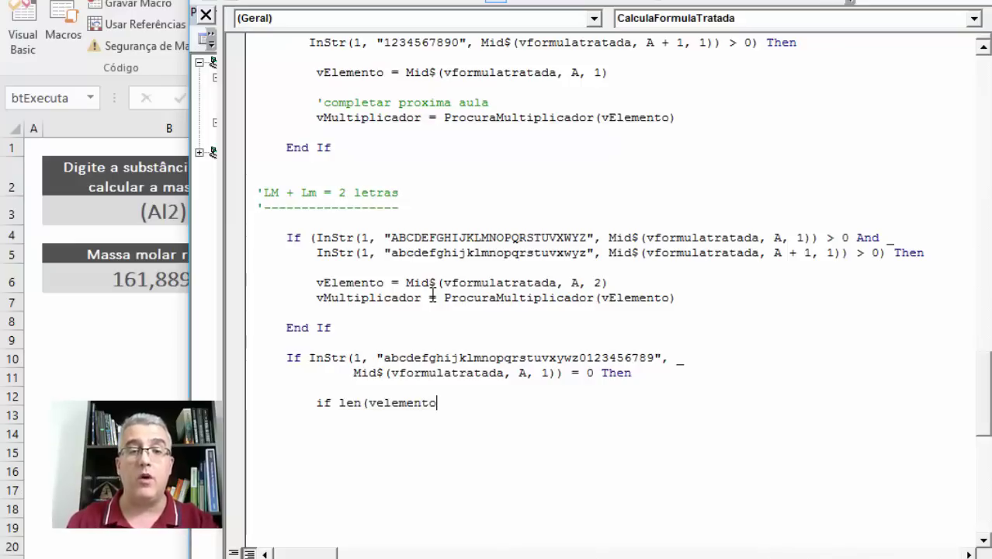
text(-1 t)
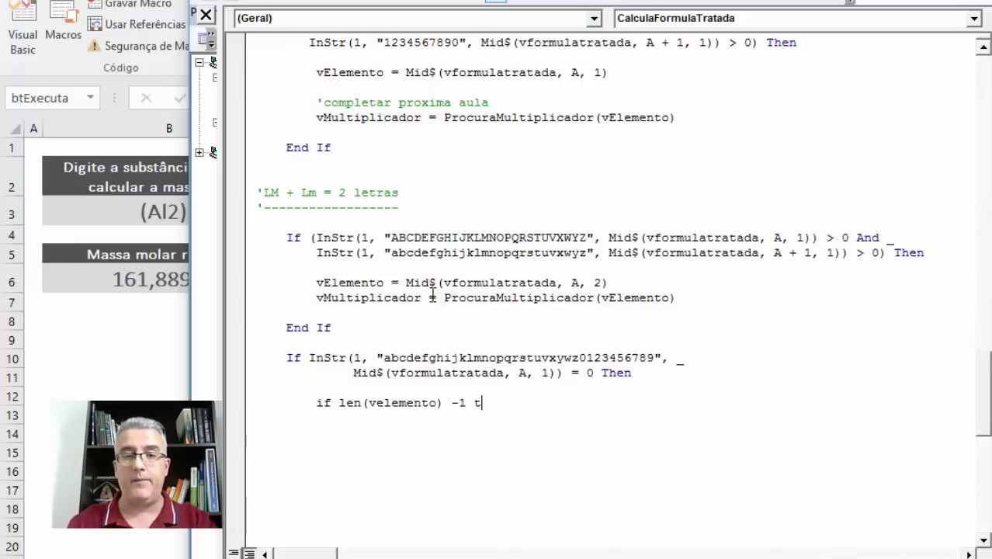
text(hen)
key(Left)
key(Left)
key(BackSpace)
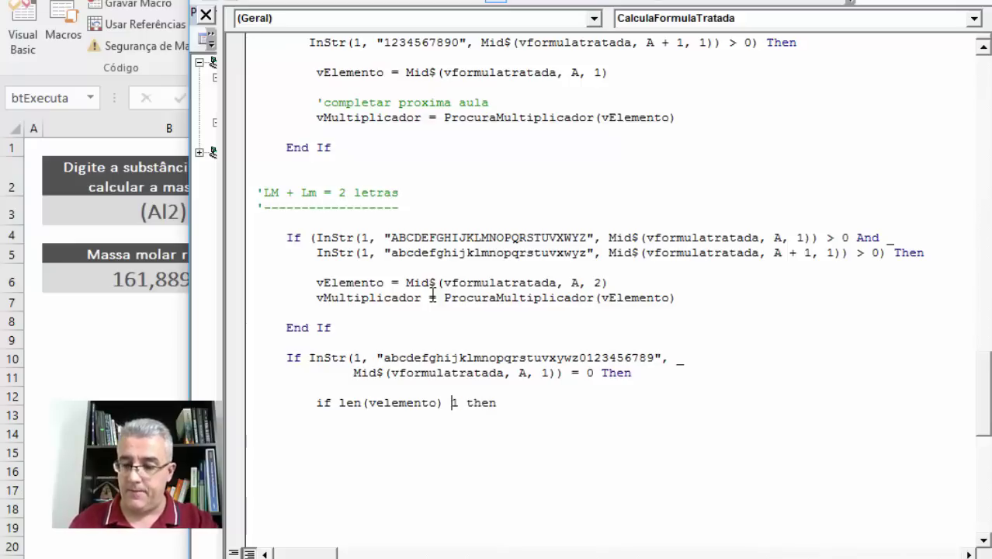
text(=)
key(End)
key(Return)
key(Return)
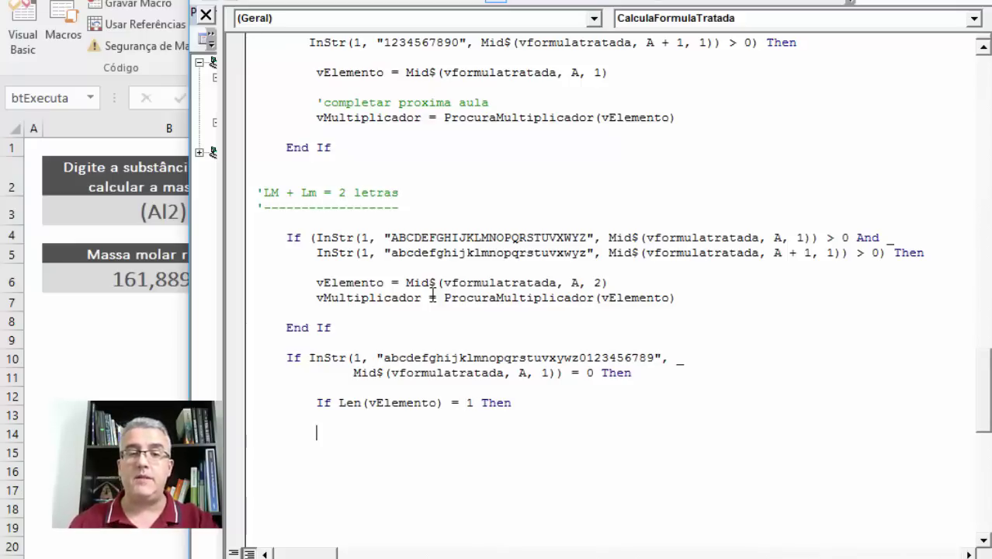
Add an indented If Not IsNumeric(Mid$(vFormulaTratada, ...)) Then condition
key(Return)
key(Tab)
text(if )
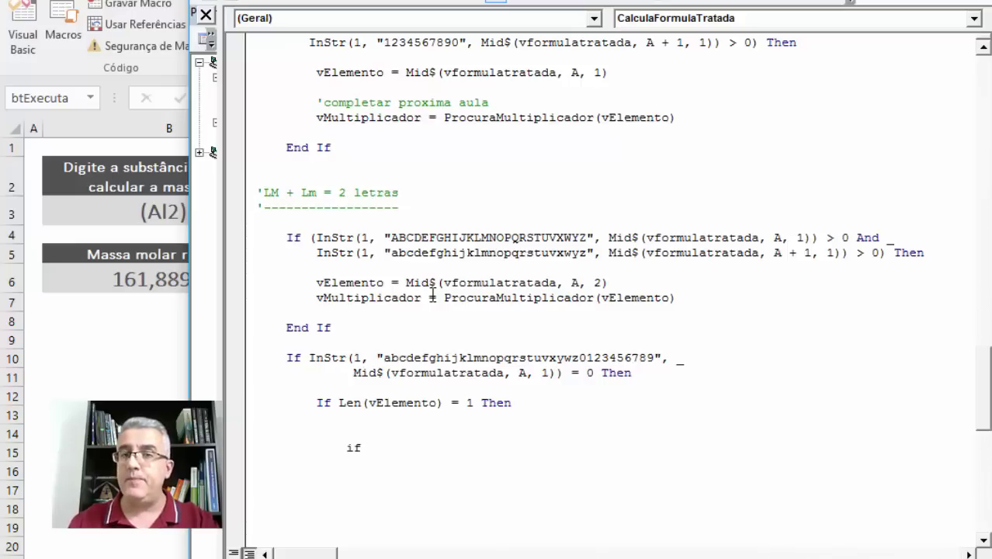
text(not)
key(BackSpace)
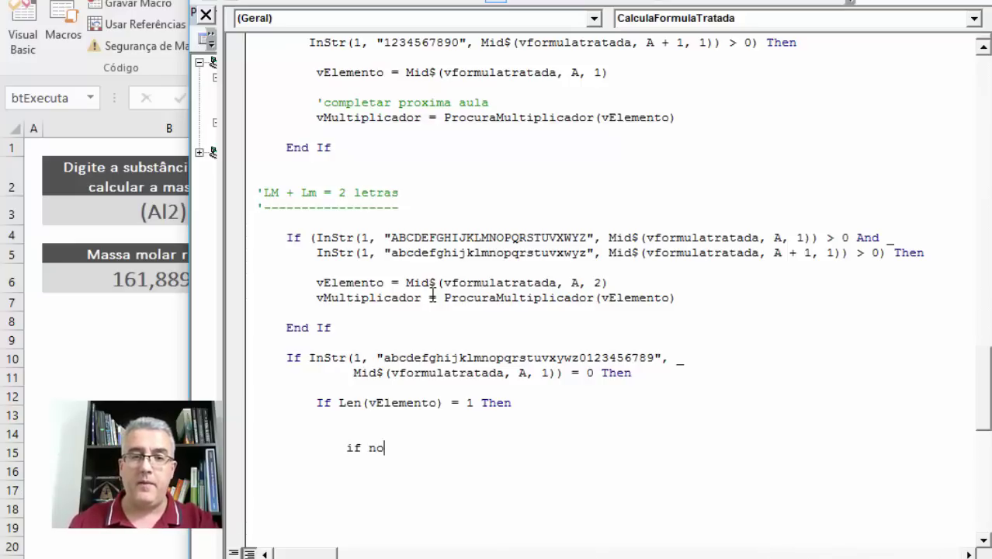
text(t is)
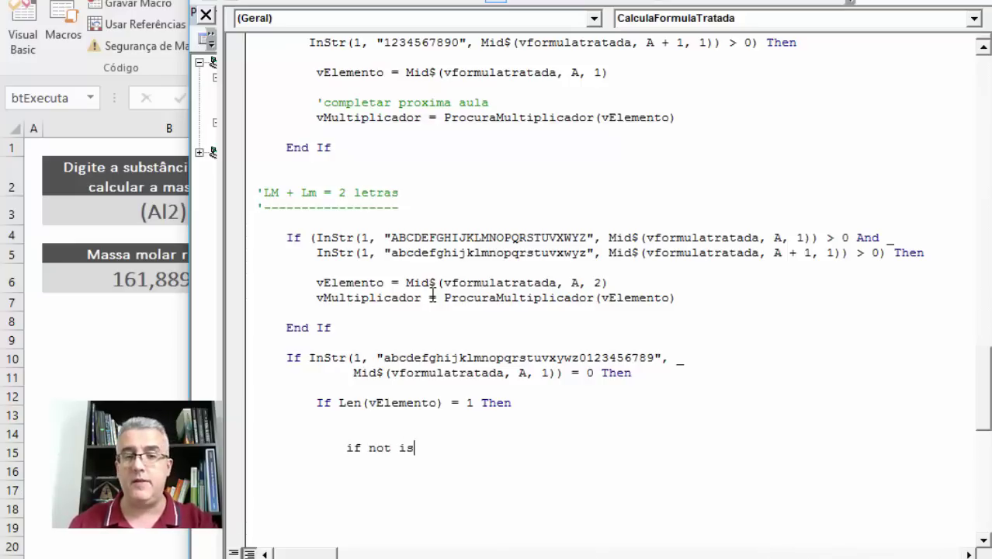
text(numeric)
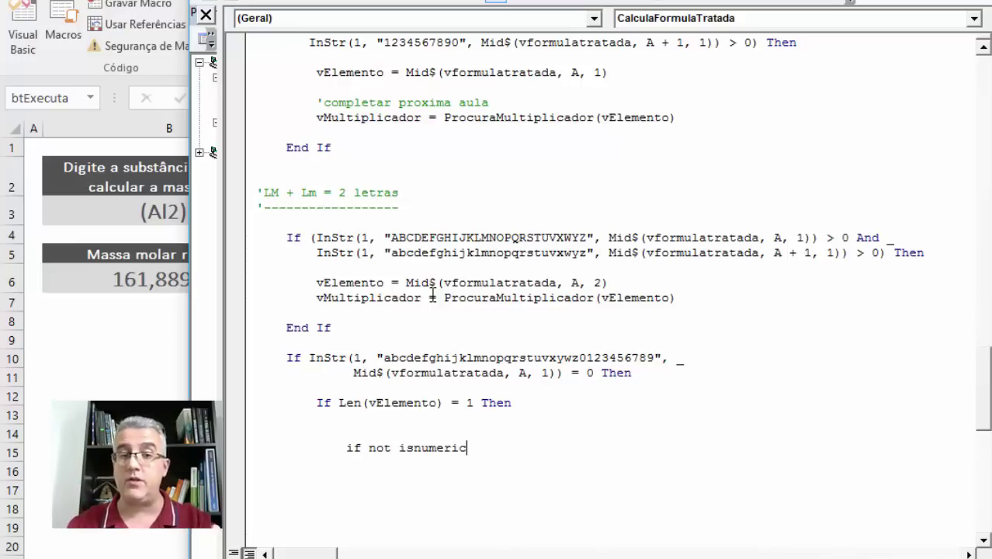
text((mi)
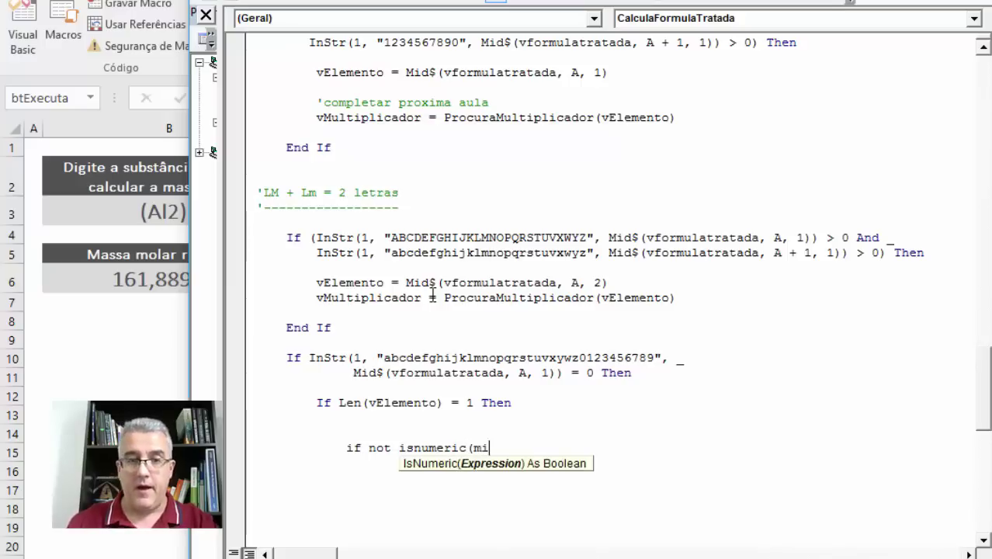
text(d$()
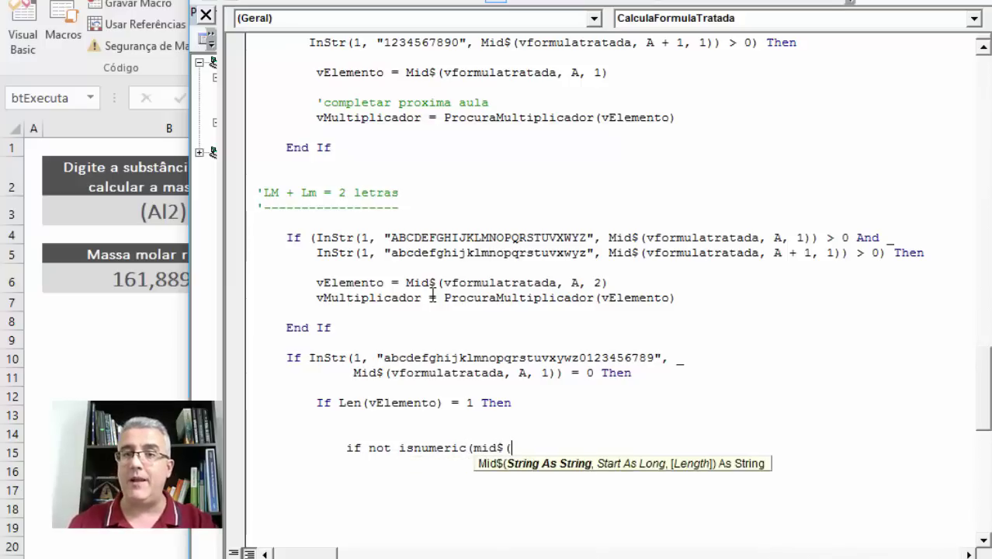
text(vformulatra)
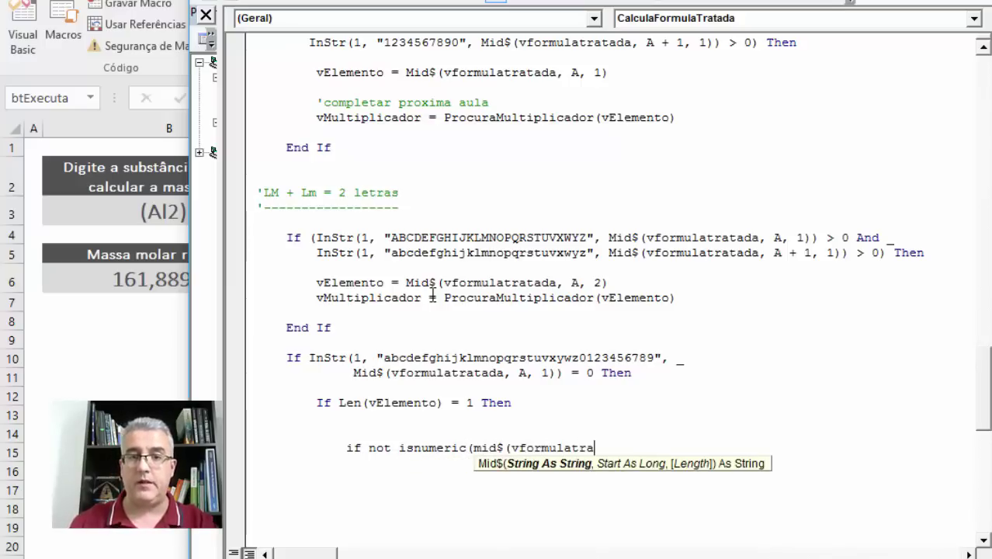
text(da,)
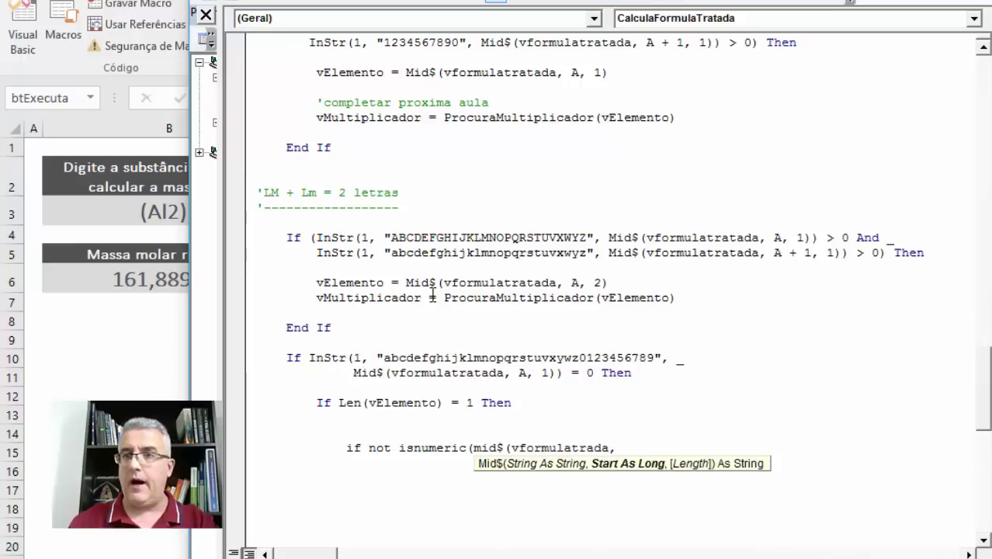
text( a+1,1)
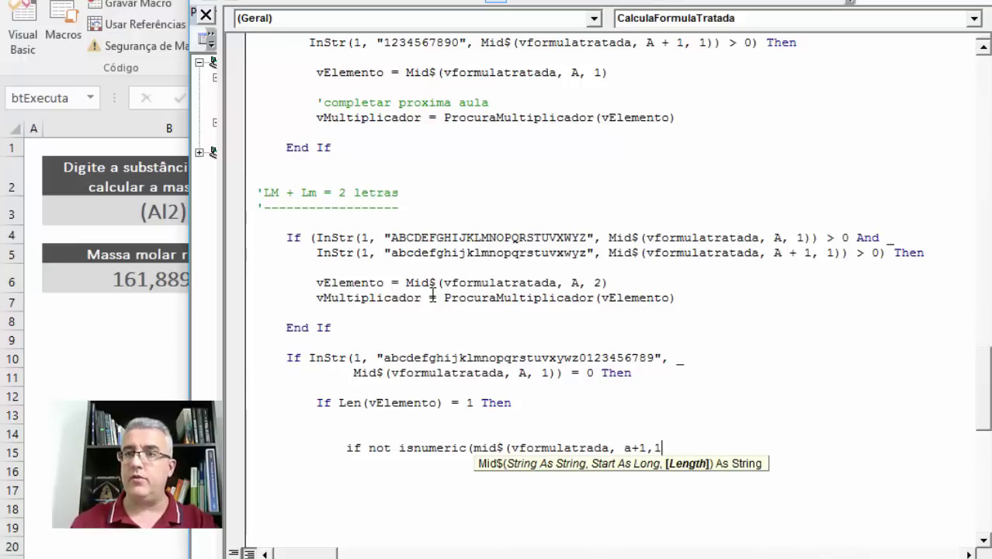
text()) then)
key(Return)
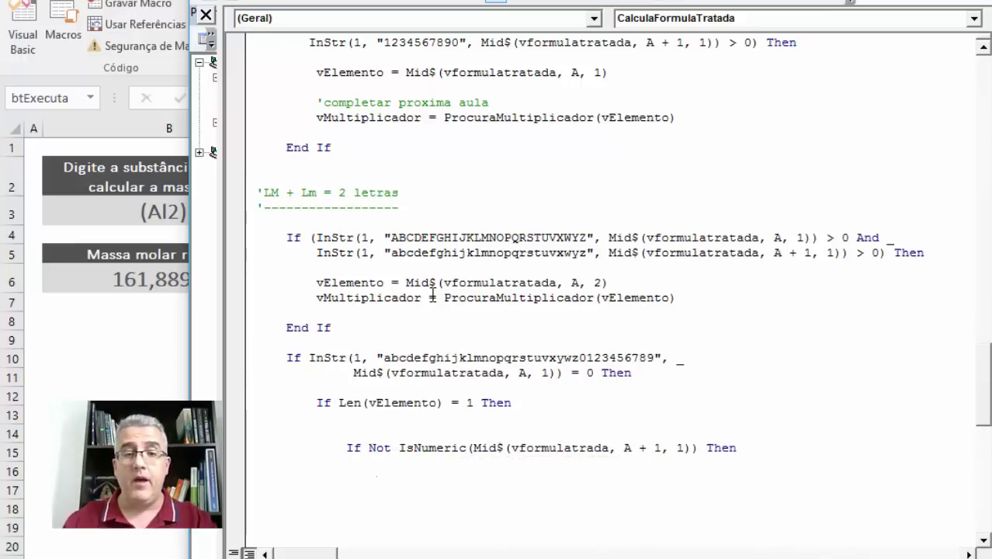
Set vValor = 1 and close with End If, checking the A + 1 offset in the condition
text(vvalor = 1)
key(Return)
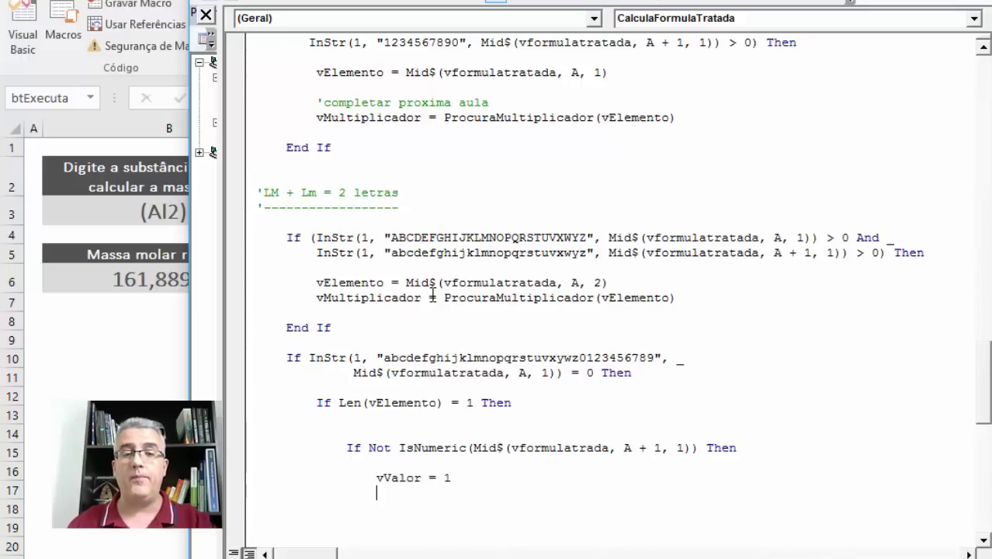
text(endif)
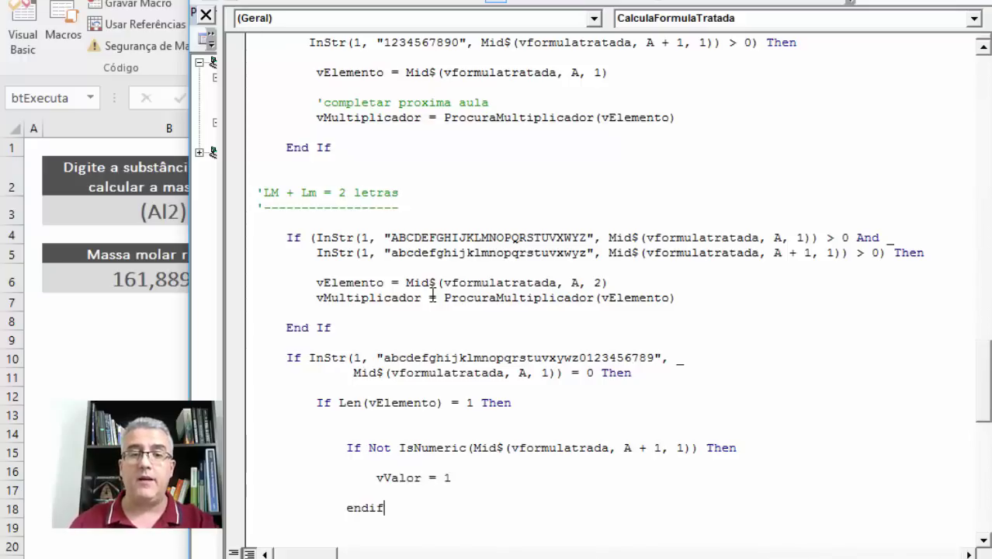
key(Return)
key(Up)
key(Up)
key(Up)
key(Up)
key(Up)
key(Right)
key(Right)
key(Right)
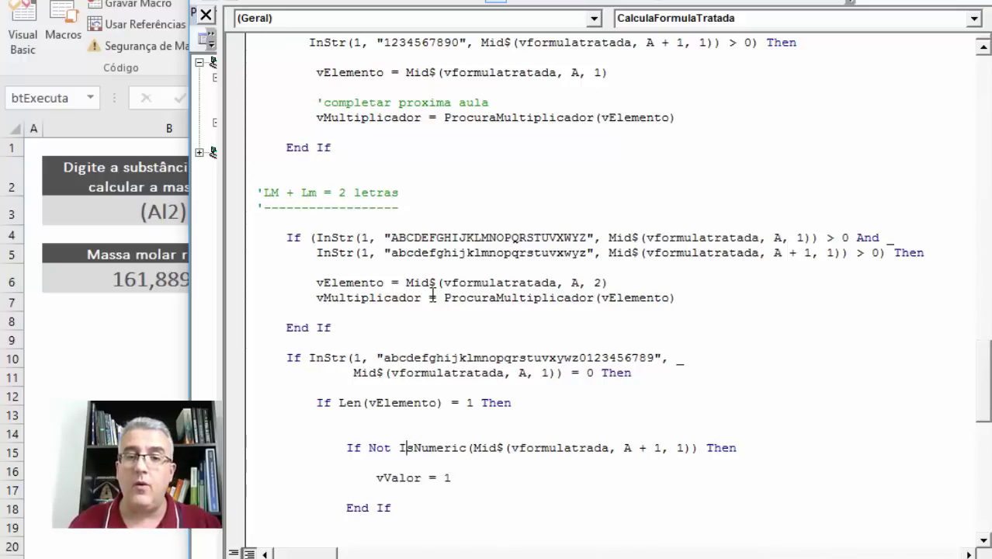
key(Right)
key(Right)
key(Right)
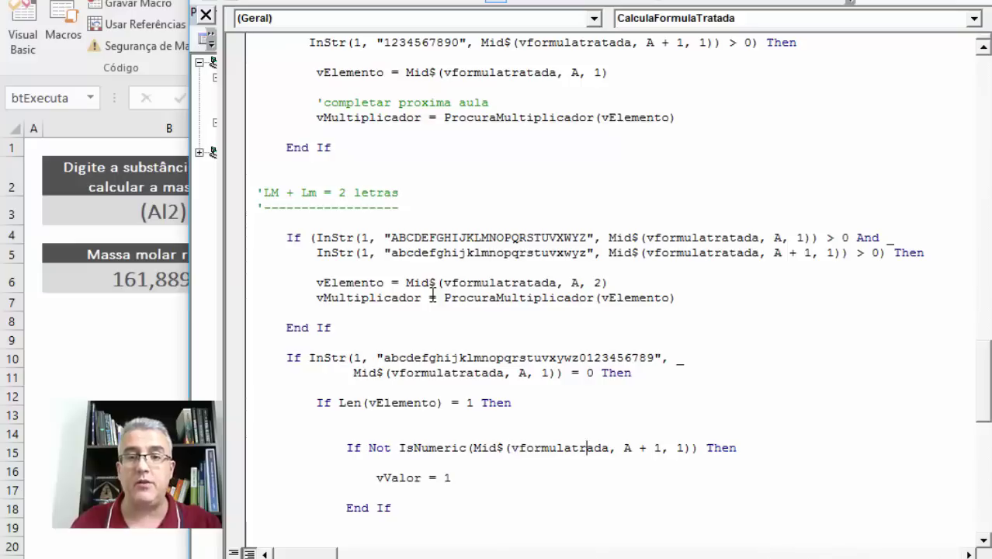
key(Right)
key(Right)
key(Right)
key(Right)
key(Right)
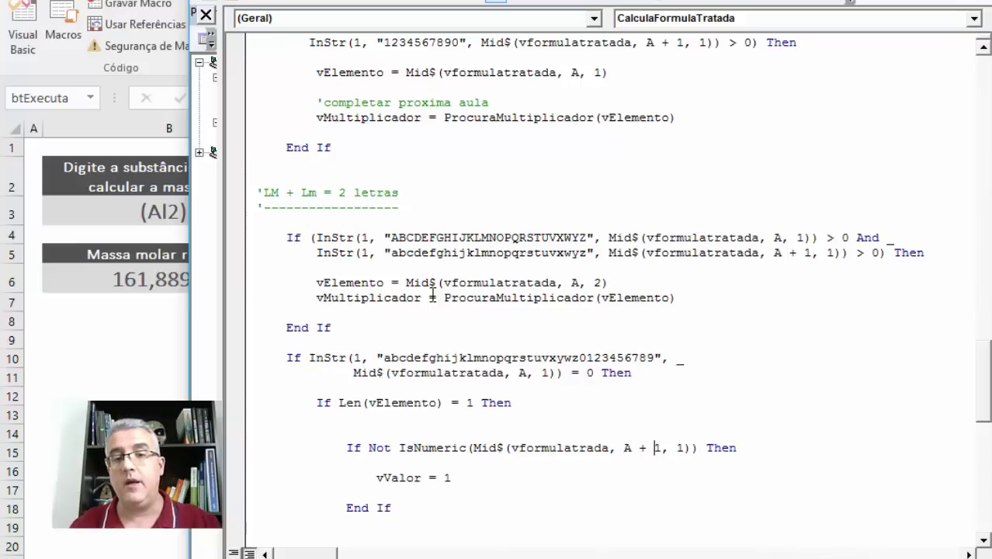
key(Left)
key(Left)
key(Left)
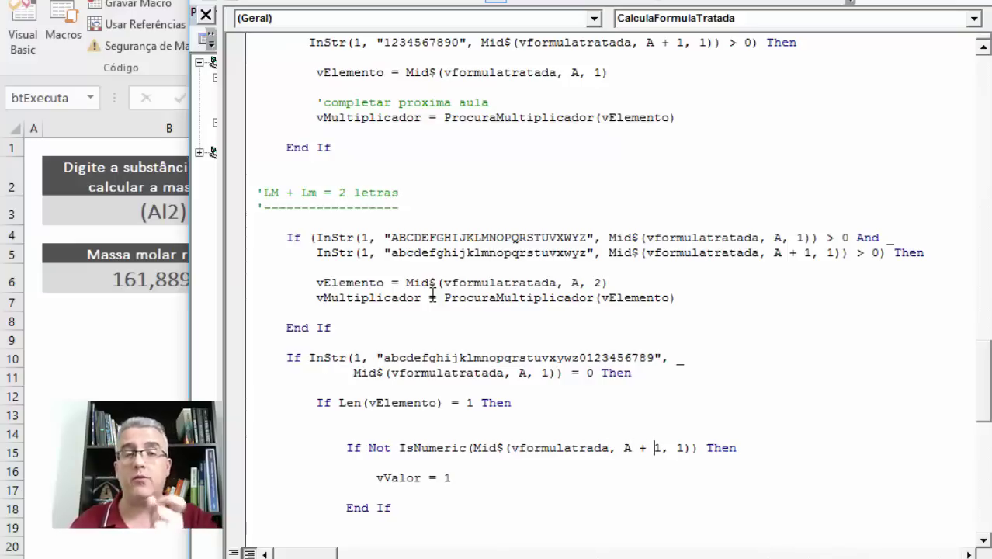
key(Down)
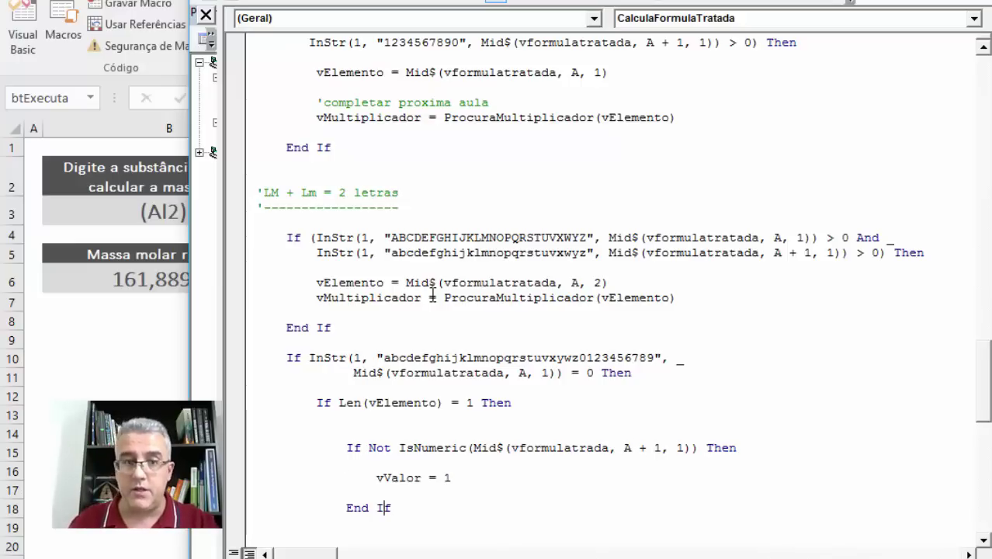
key(Return)
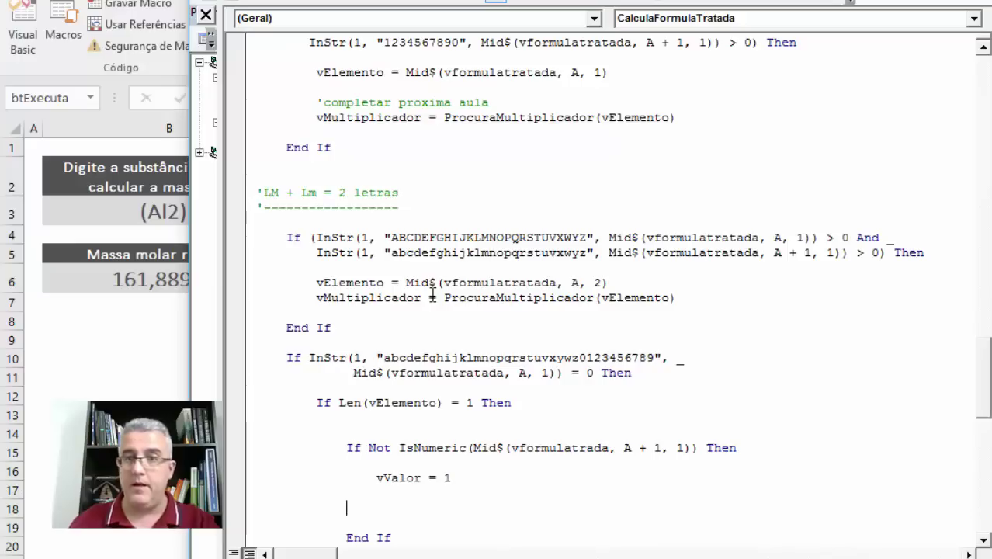
Add Else with vValor = CInt(Mid$(vFormulaTratada, A + 1, 1)), fixing the parenthesis, then End If
text(else)
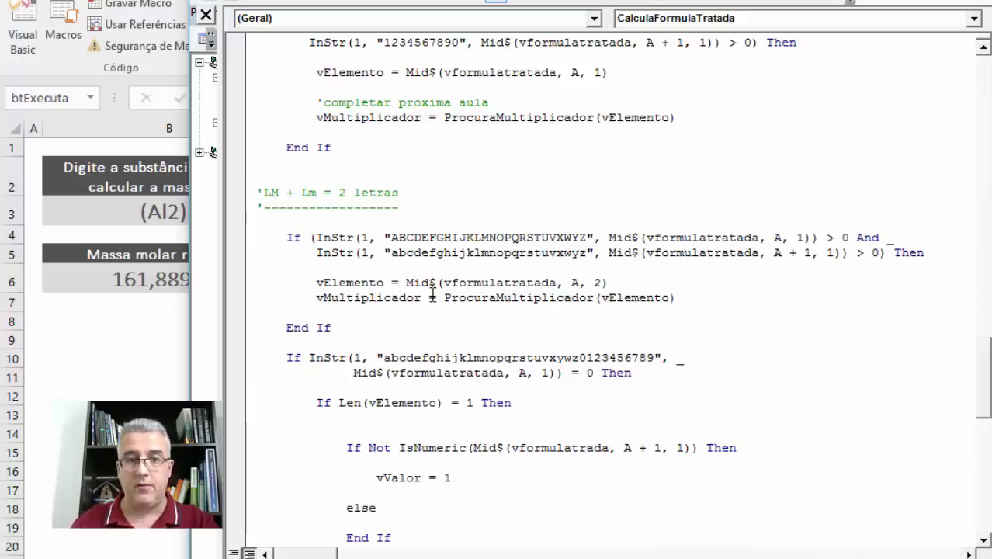
key(Return)
key(Tab)
text(vvalor = )
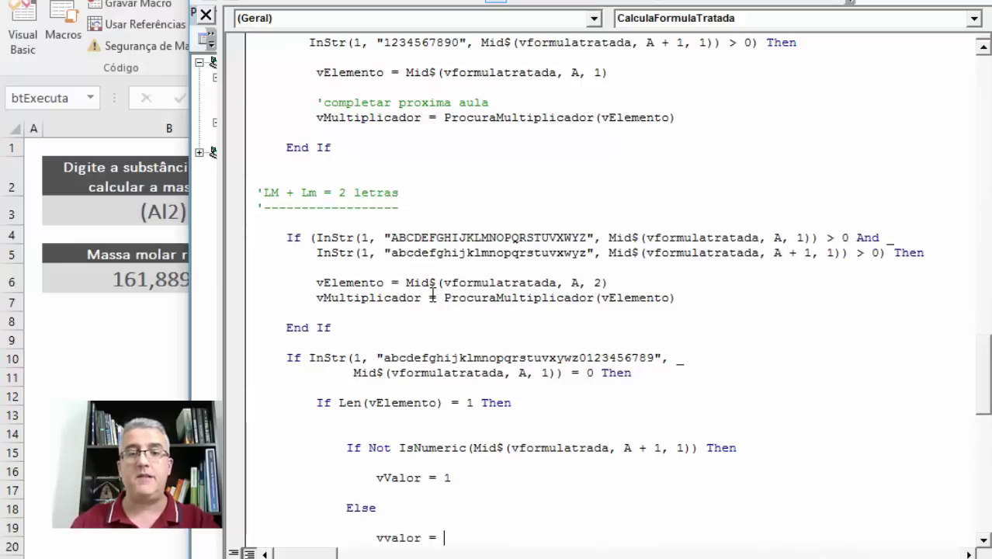
text(cint()
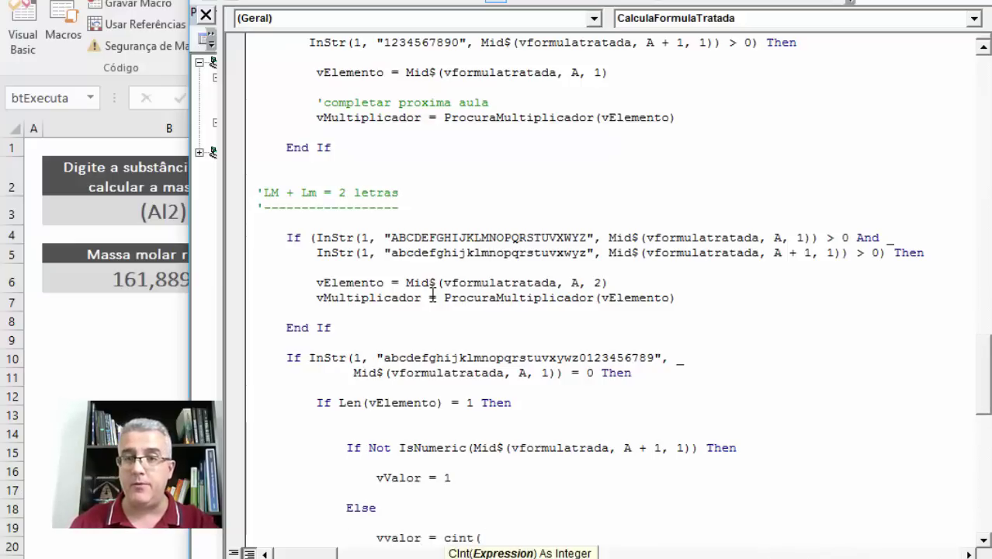
text(mid$()
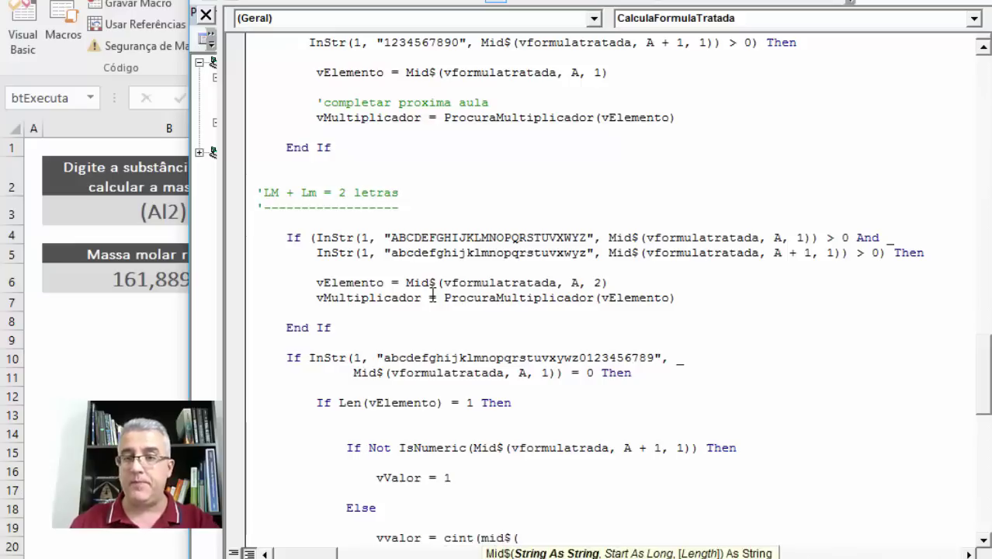
text(vfo)
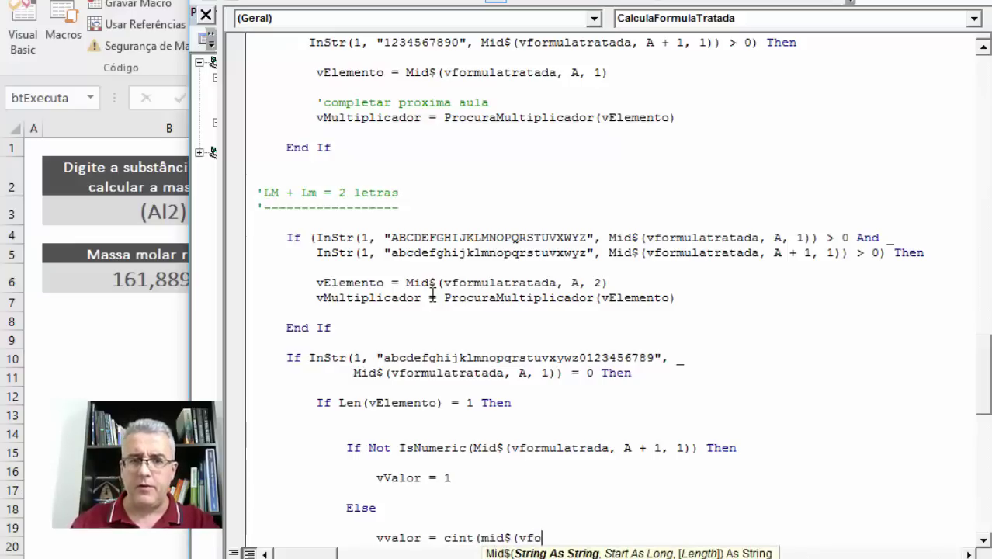
text(rmulatra)
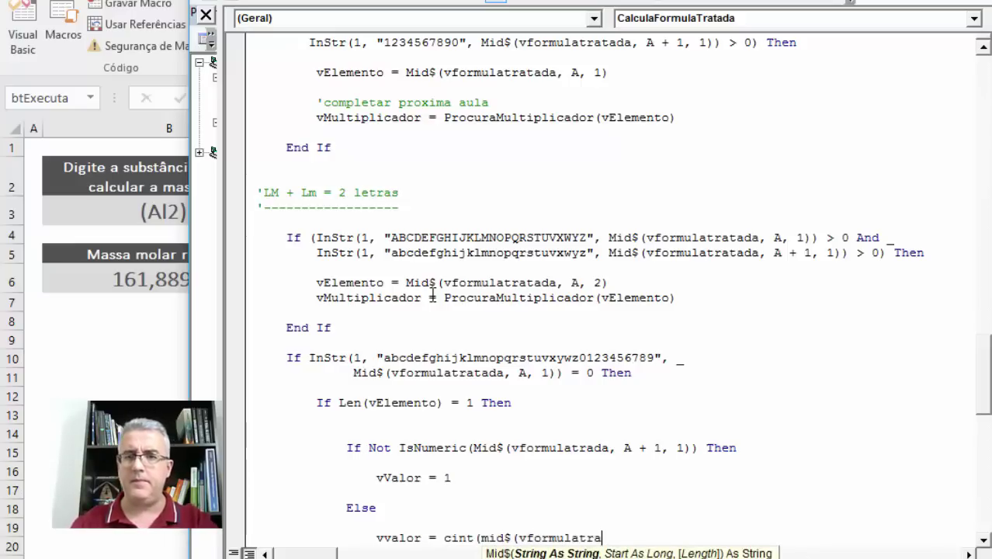
text(tada,a+1)
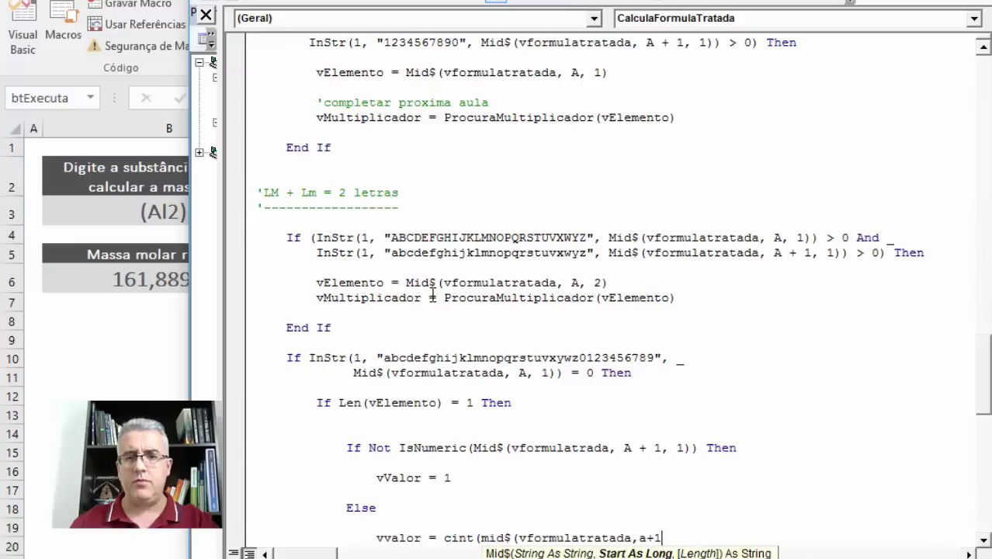
text(,1))
key(Return)
key(Return)
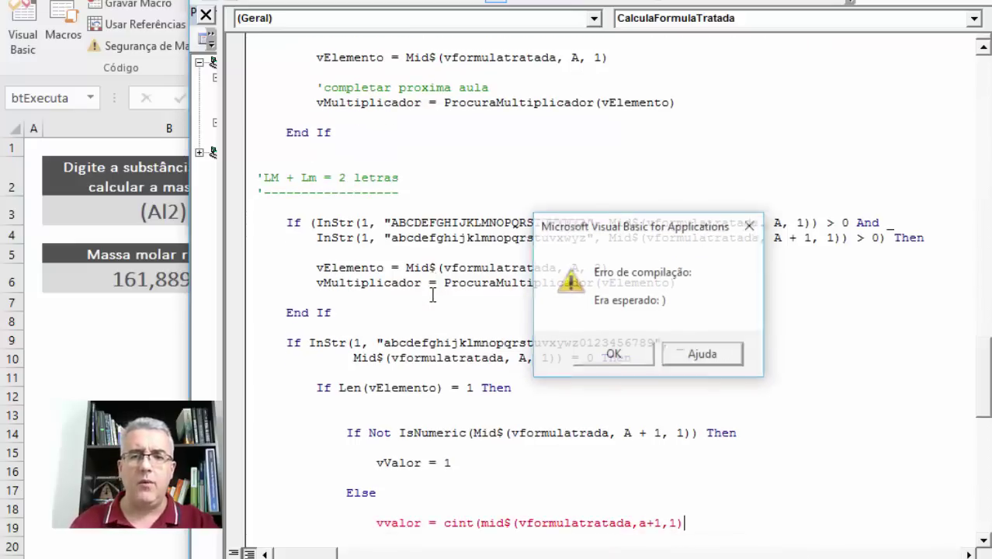
text())
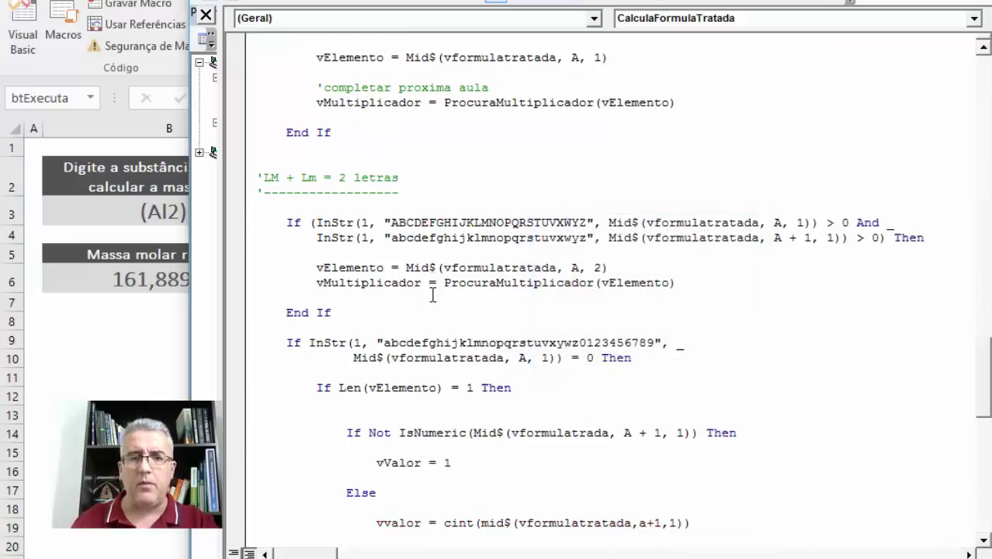
key(Return)
text(en)
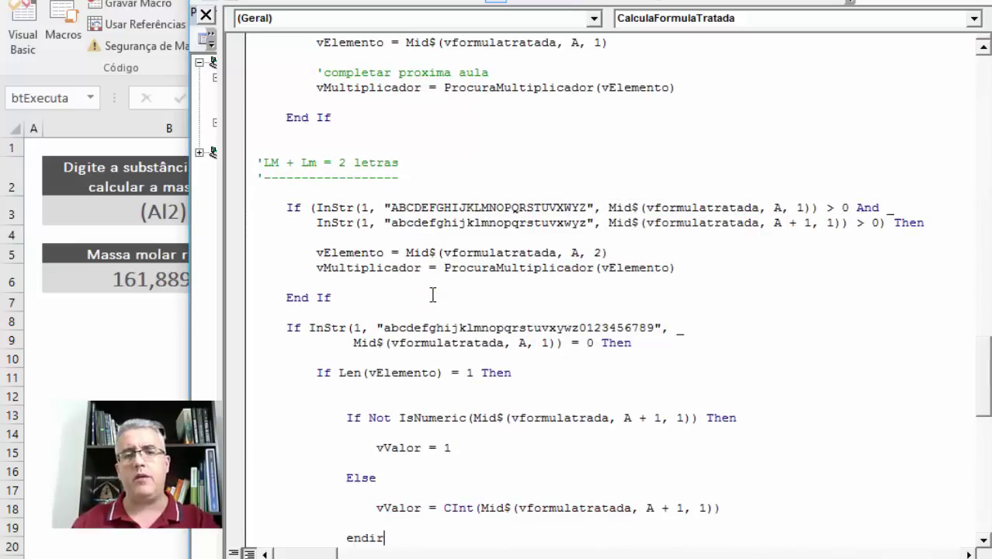
text(dif)
key(Return)
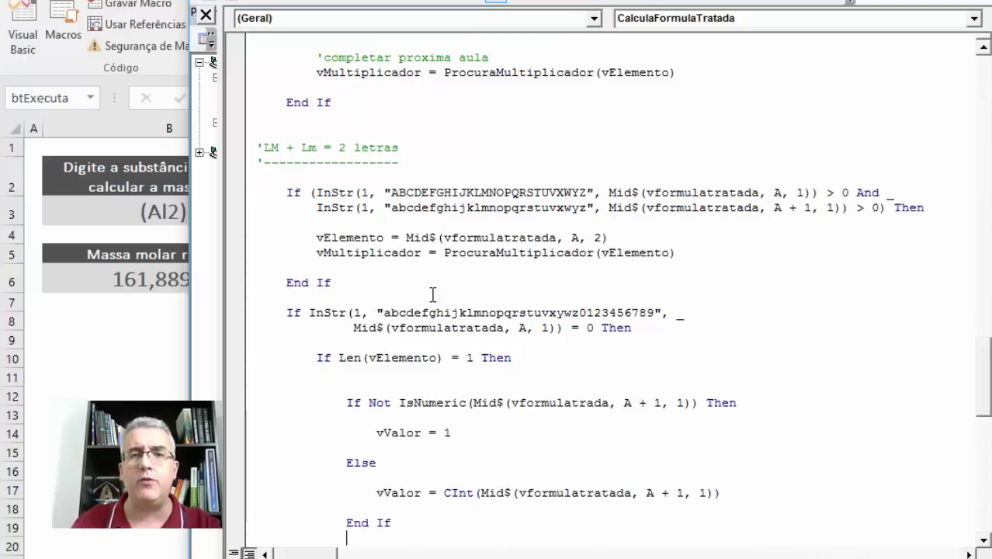
Insert a blank line below the inner End If of the single-letter check
scroll(432, 294, down, 1)
scroll(432, 295, down, 3)
scroll(432, 294, down, 1)
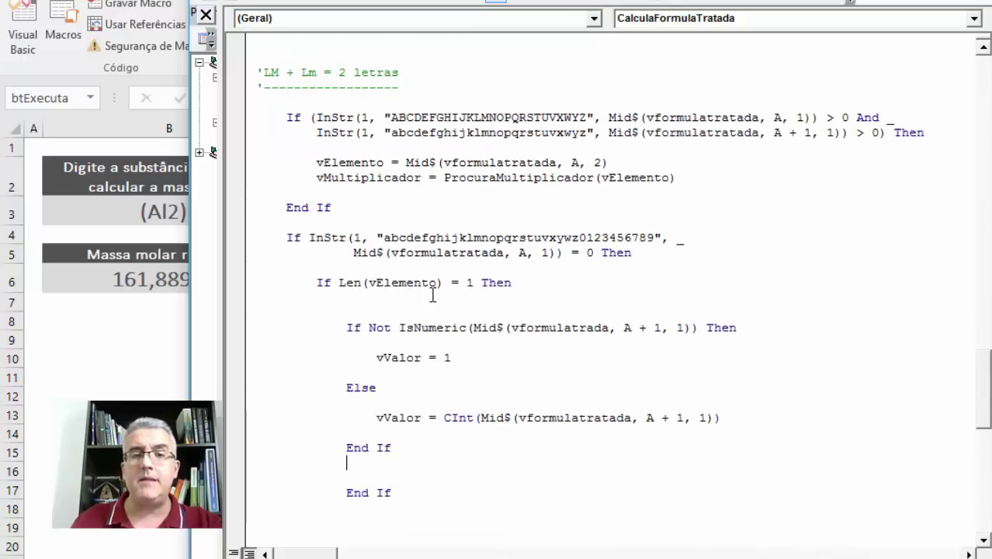
key(Return)
key(Return)
key(Return)
key(Return)
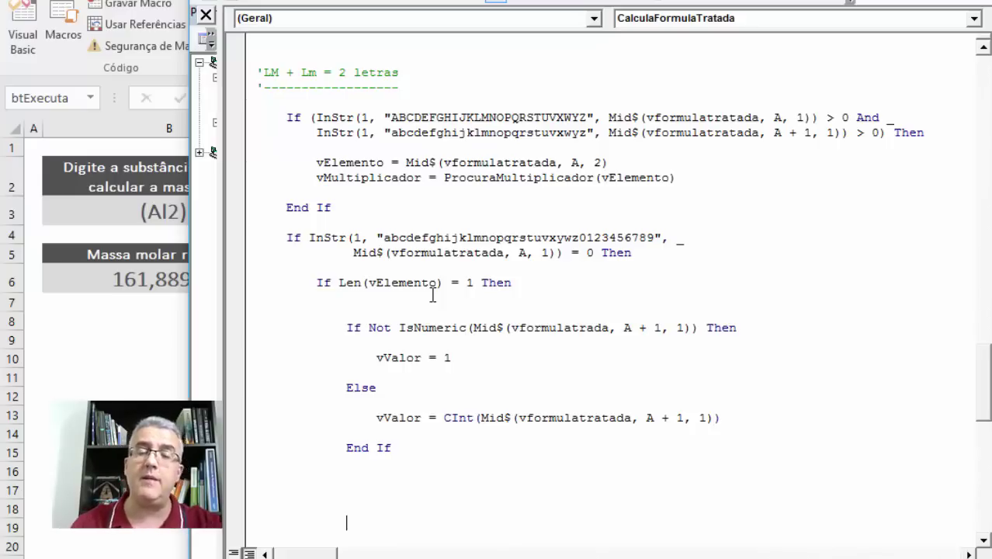
key(Up)
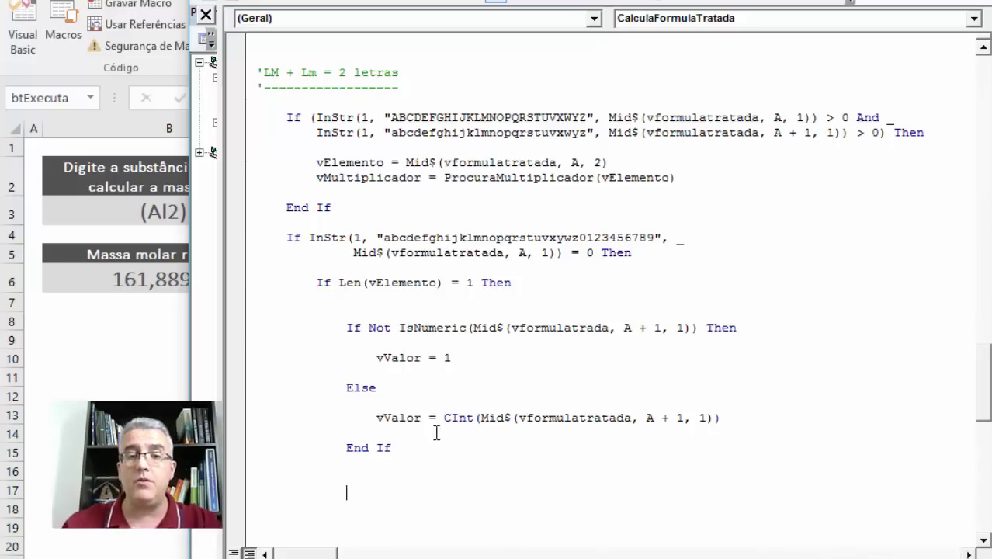
Highlight the parts of the CInt conversion expression, then put the caret on the blank line below End If
double_click(453, 419)
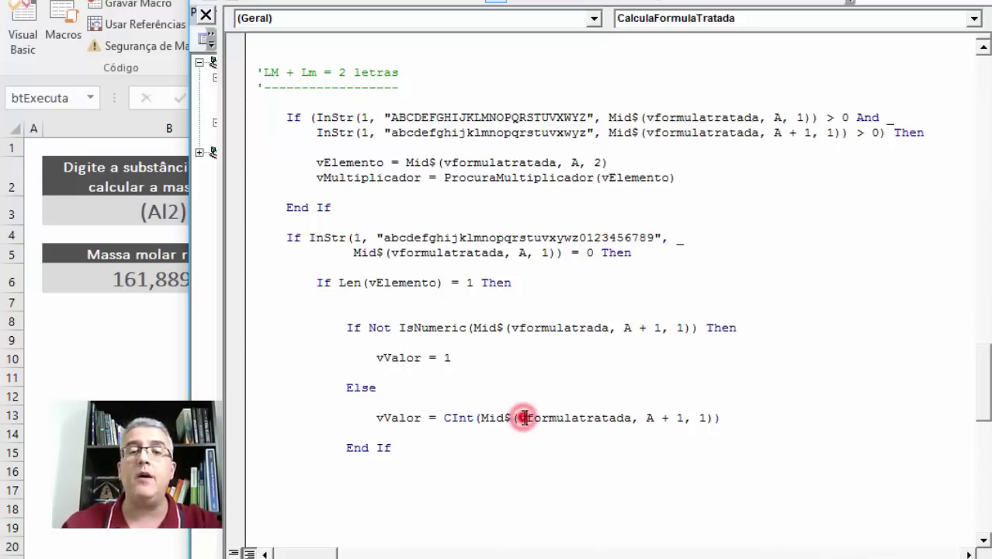
double_click(525, 417)
double_click(663, 419)
double_click(650, 419)
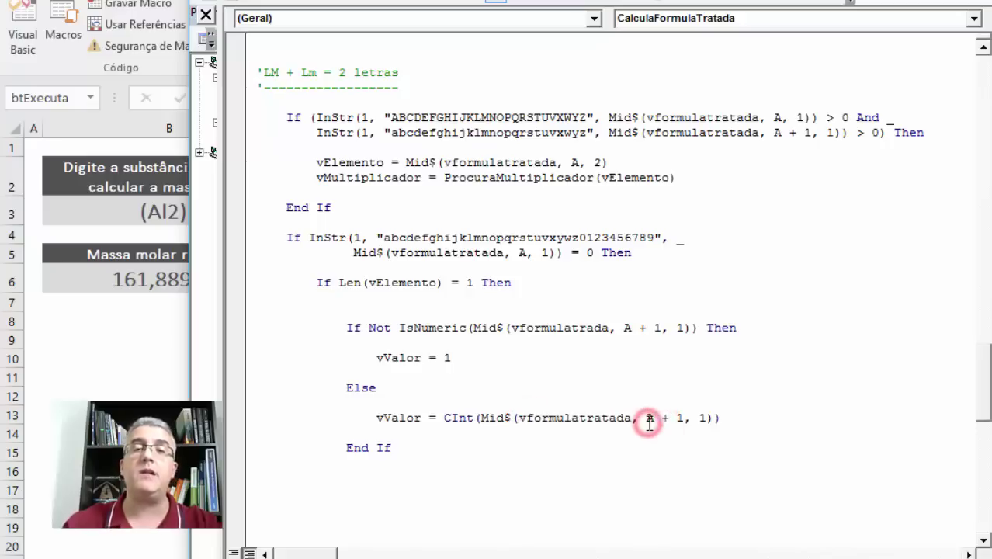
click(649, 420)
click(349, 477)
text(else)
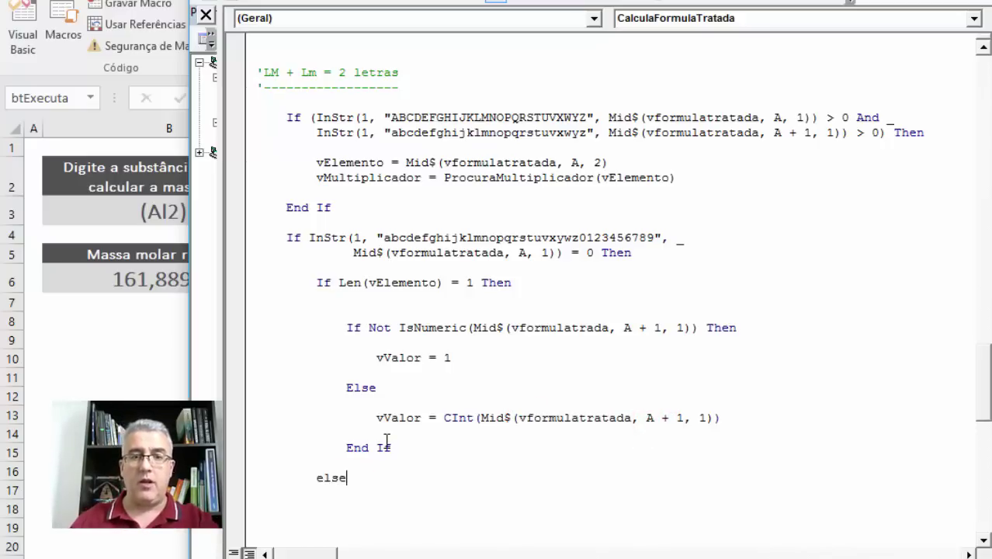
Add Else and its closing End If, with an indented blank line inside the Else branch
key(Return)
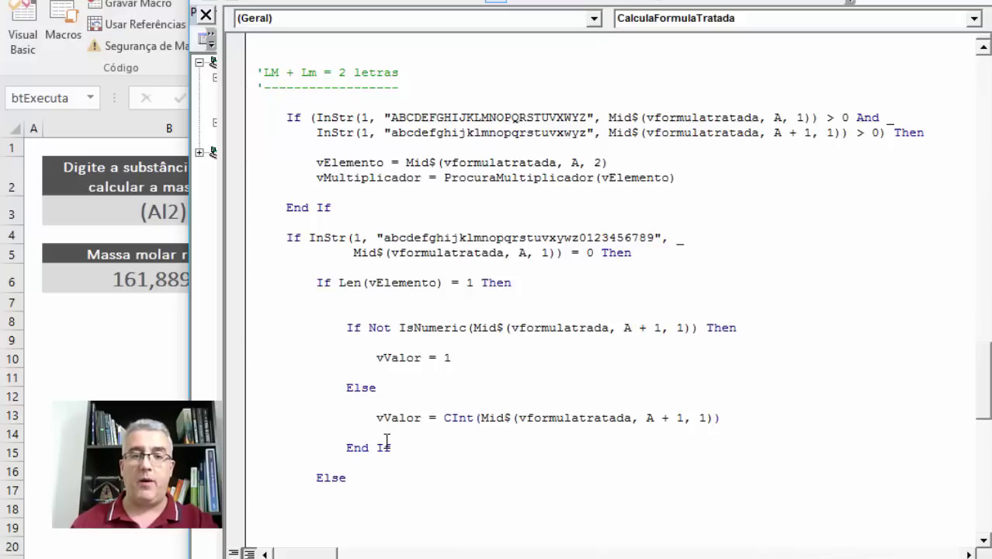
text(end if)
key(Home)
key(Return)
key(Up)
key(Tab)
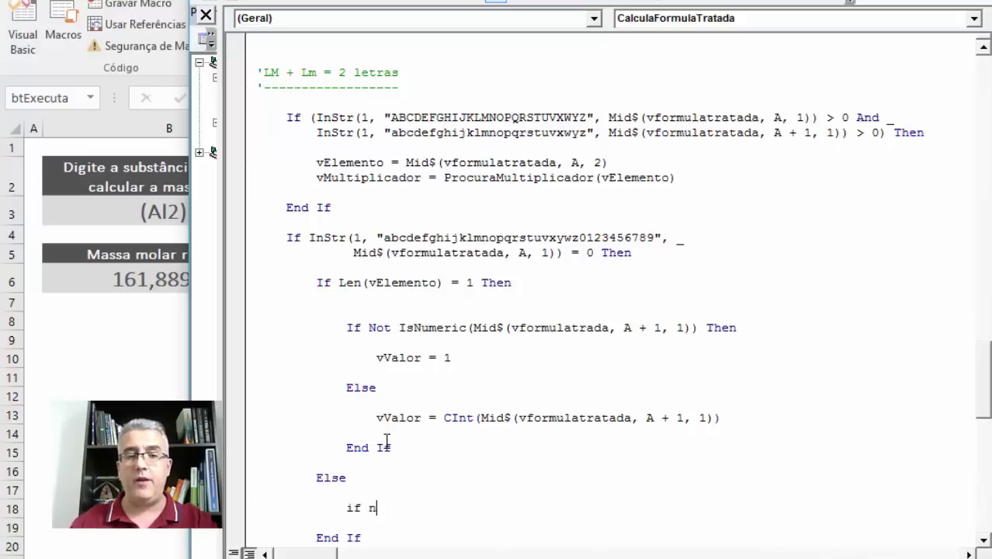
Write If Not IsNumeric(Mid$(vformulatratada, A + 2, 1)) Then with its own End If inside the Else
text(ot isnumer)
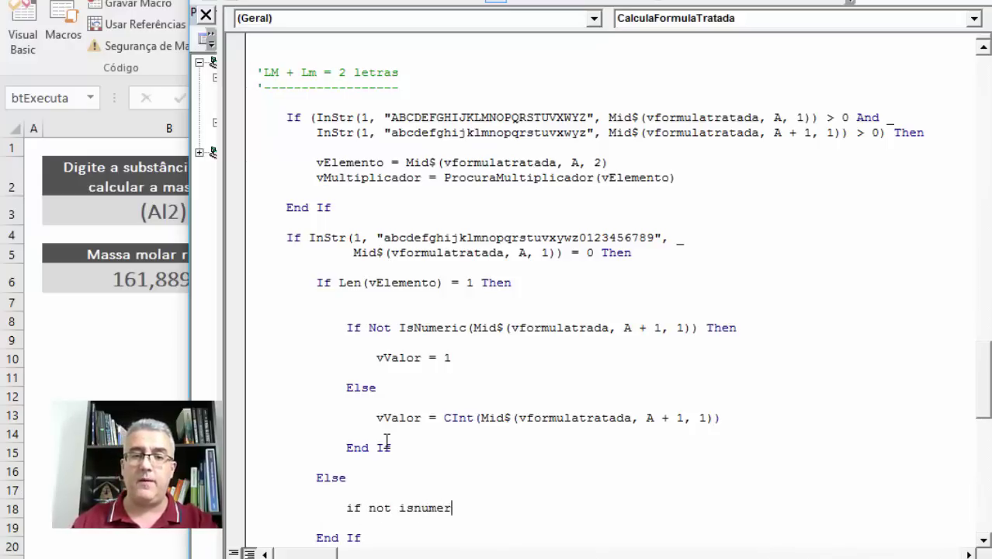
text(ic(mid)
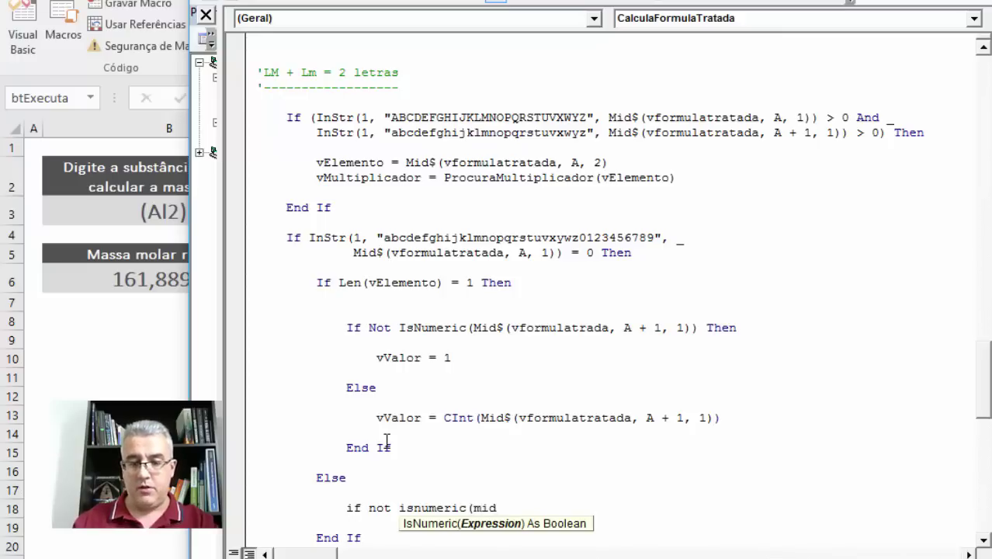
text($()
text(vforma)
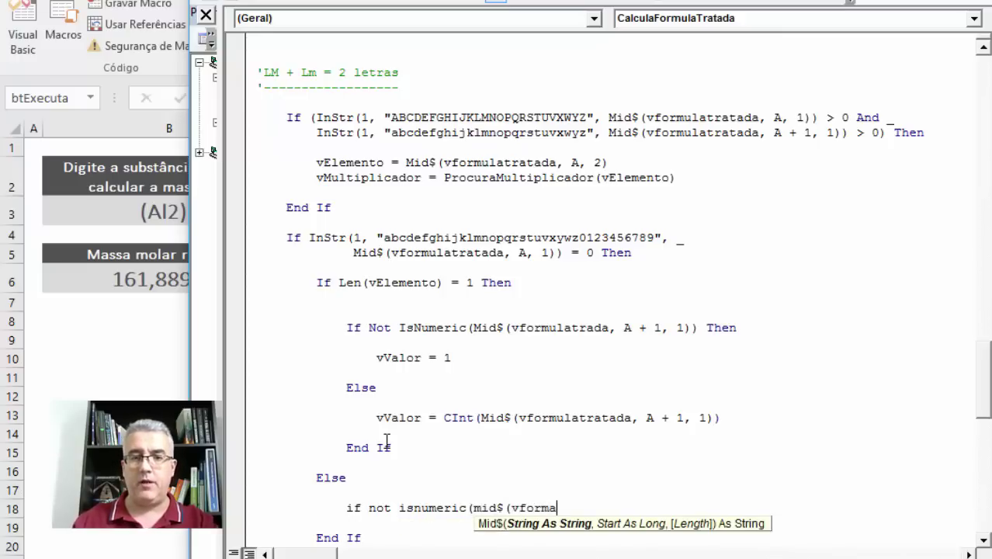
key(BackSpace)
text(ulatrada)
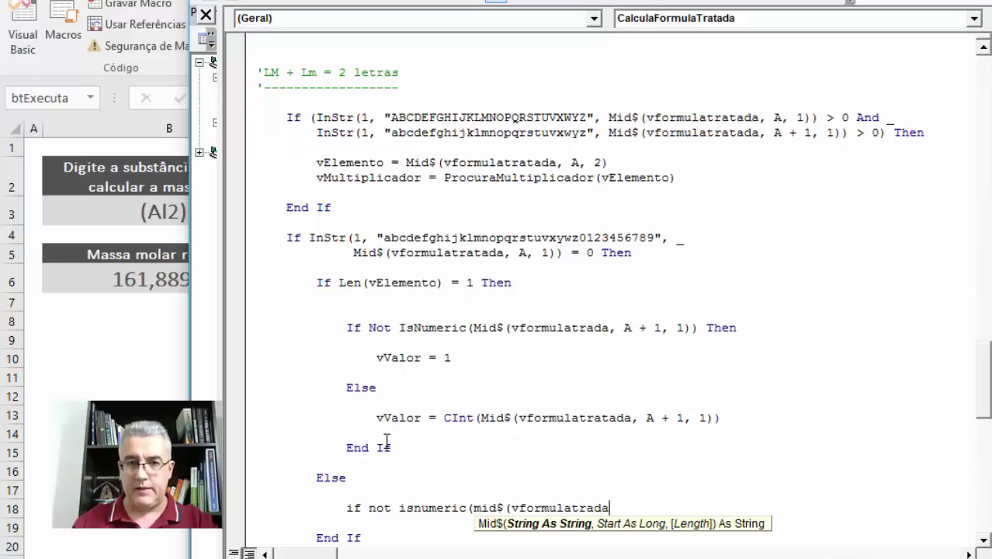
key(BackSpace)
key(BackSpace)
text(tada, a+2)
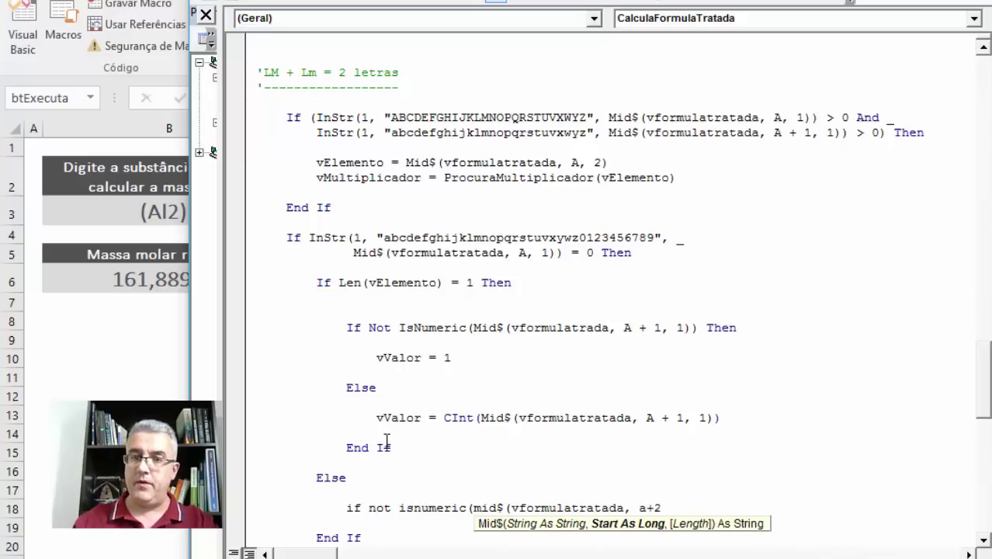
text(,1)) then)
key(Return)
key(Return)
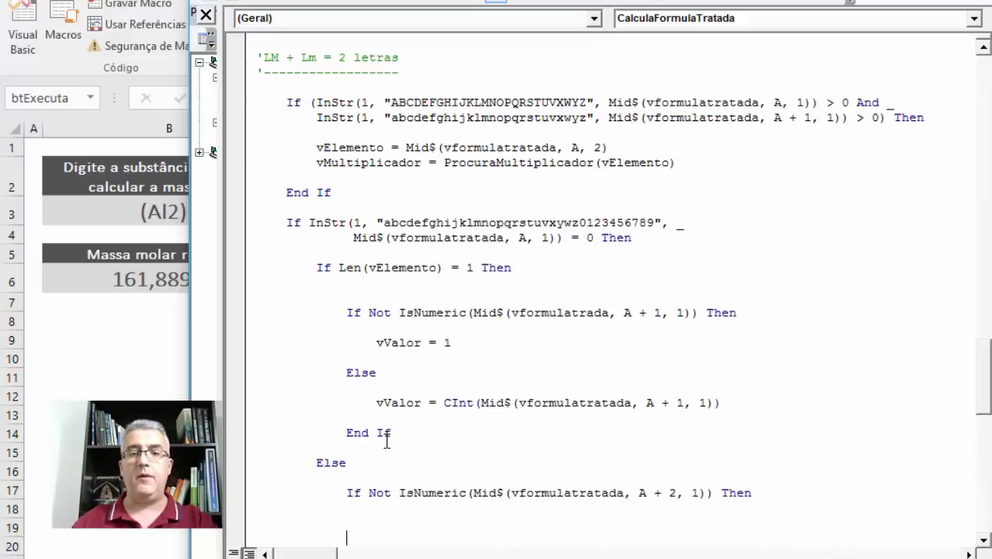
key(Return)
key(Return)
text(end if)
key(Up)
key(Up)
key(Up)
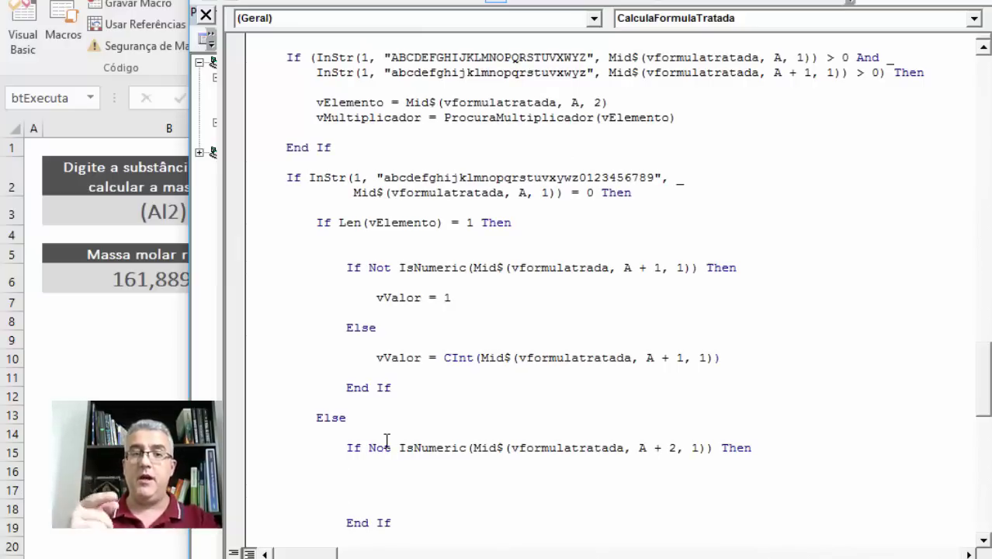
click(342, 223)
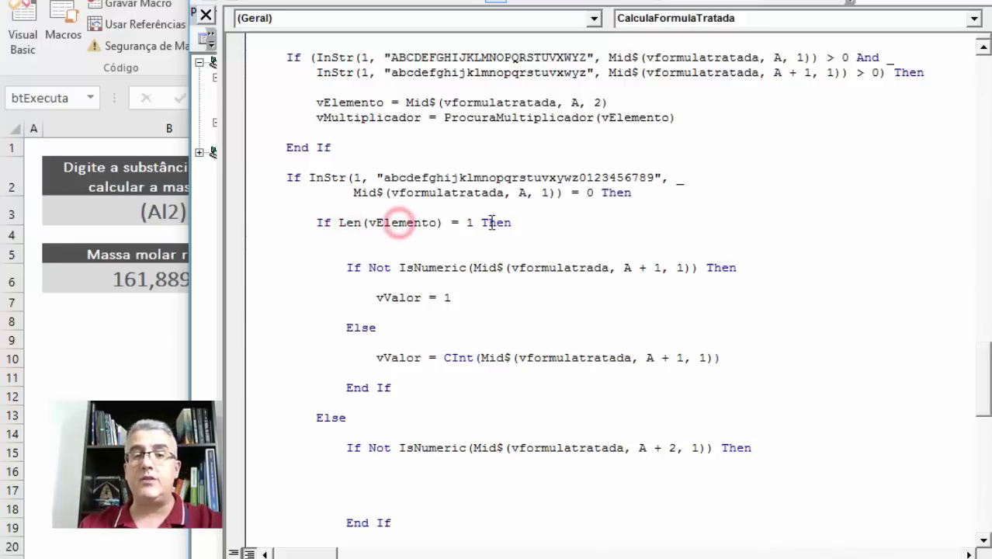
drag(482, 223, 466, 222)
drag(353, 269, 419, 346)
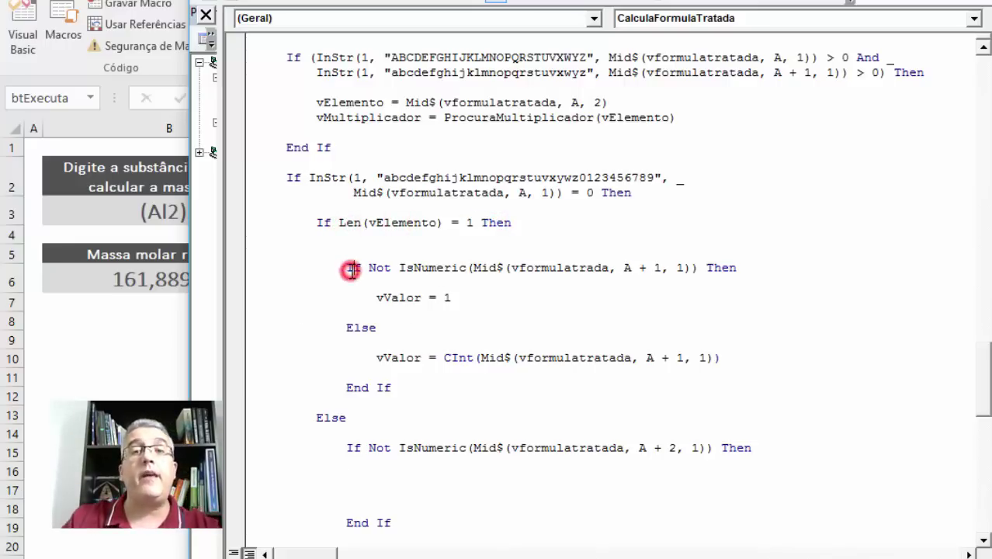
click(405, 267)
click(384, 208)
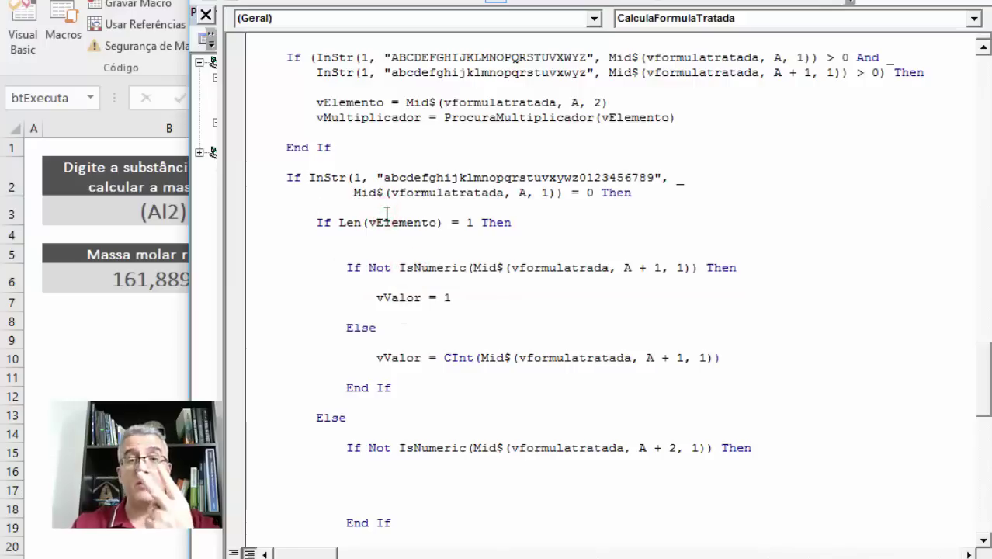
click(399, 447)
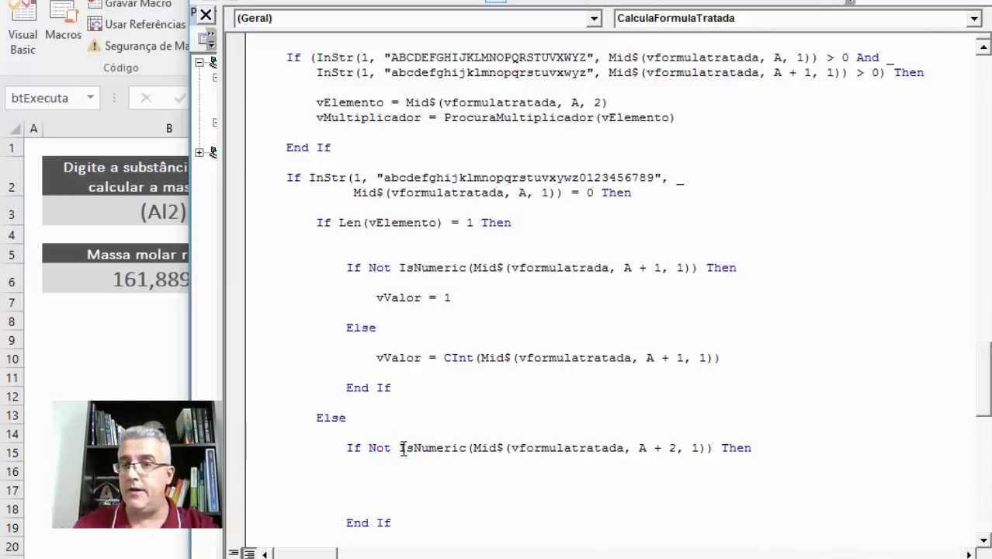
Set vValor = 1, else vValor = CInt(Mid$(vformulatratada, A + 2, 1)), and remove stray blank lines
click(427, 474)
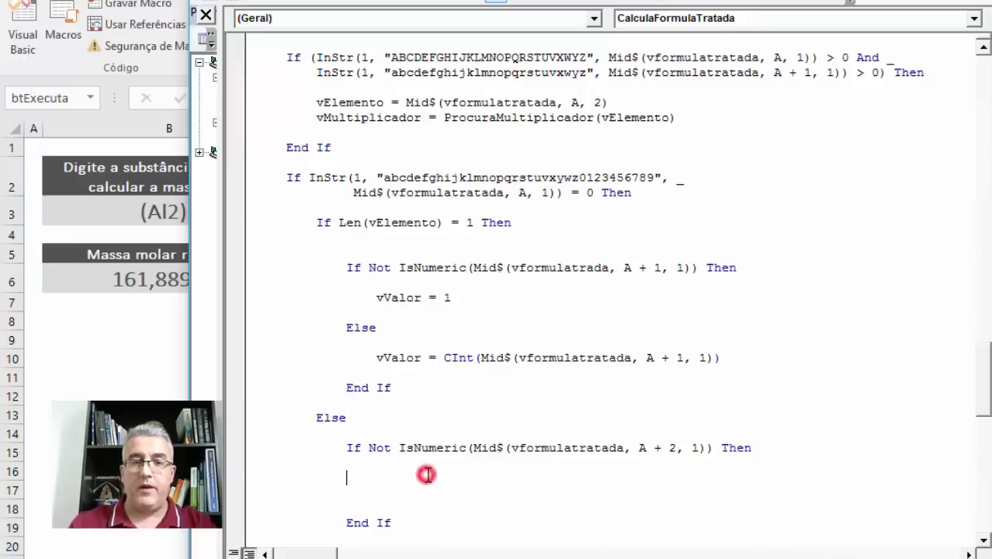
key(Tab)
text(vvalor =)
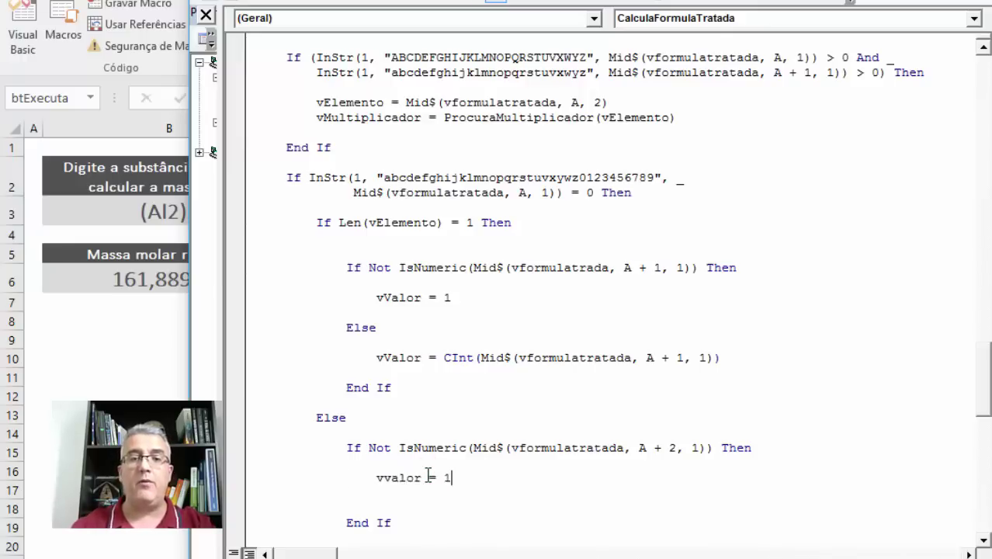
key(Return)
key(Return)
key(BackSpace)
text(e)
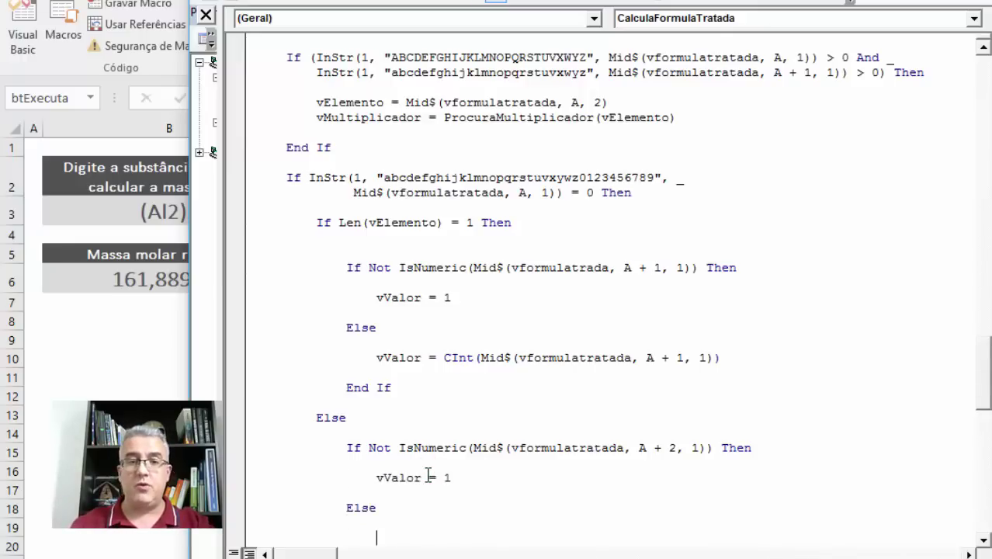
text(alor = c)
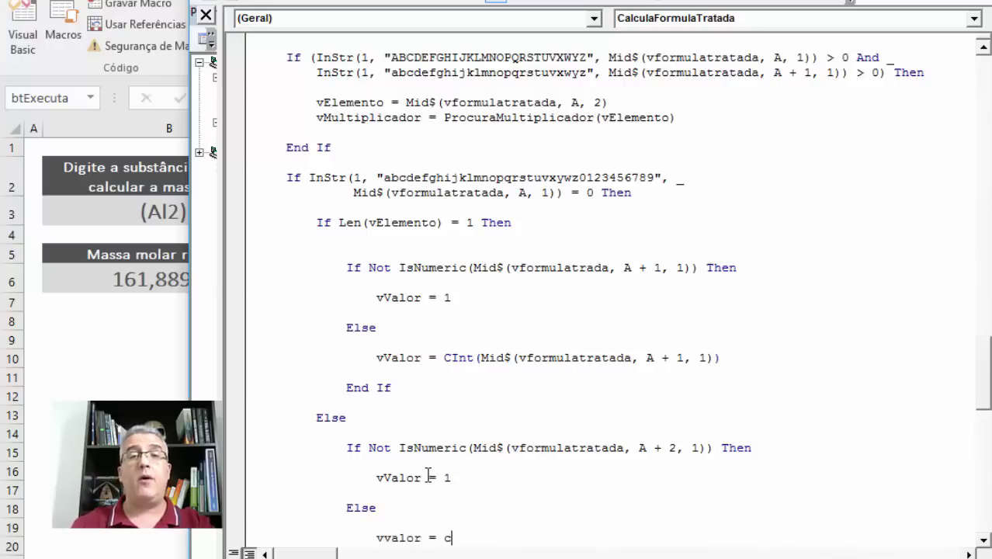
text(int(mi)
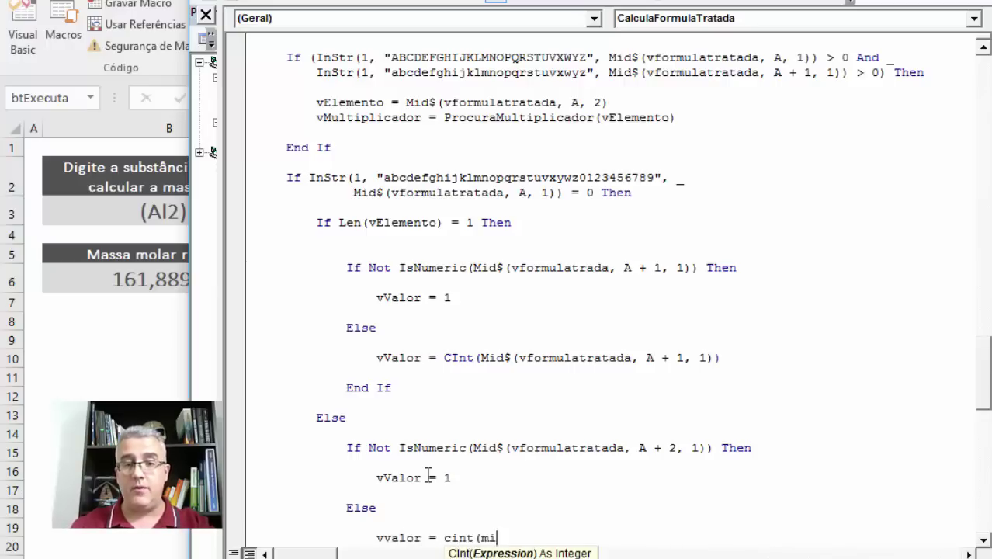
text(d$()
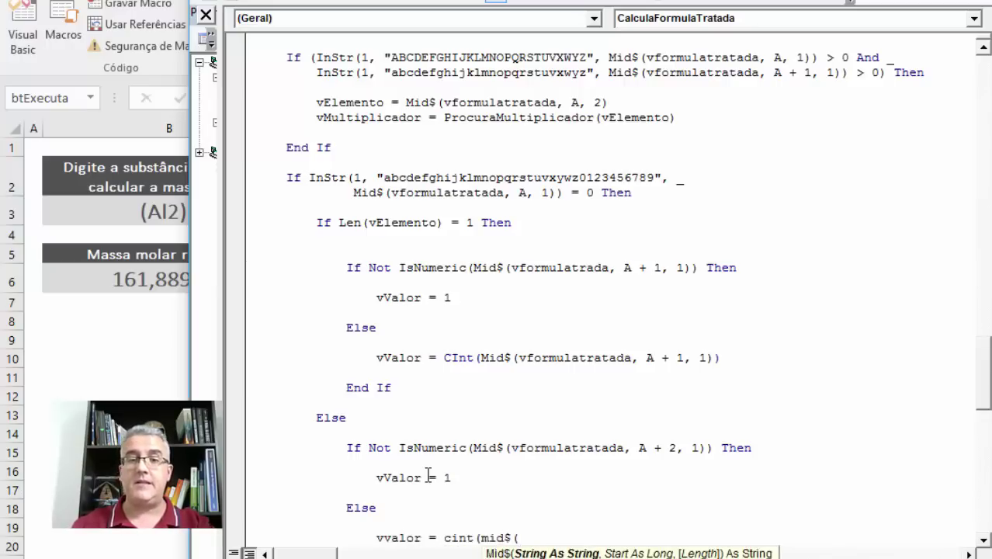
text(vformula)
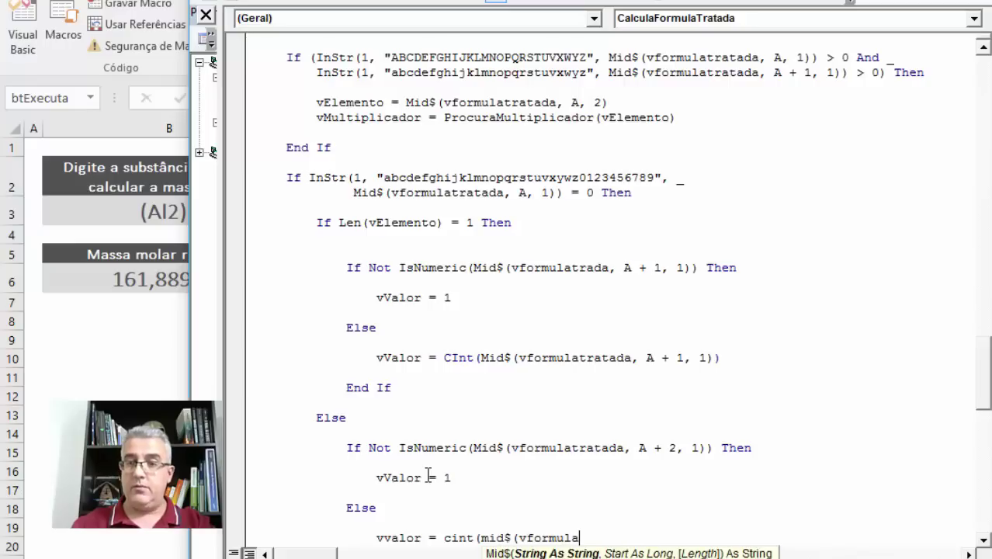
text(trata)
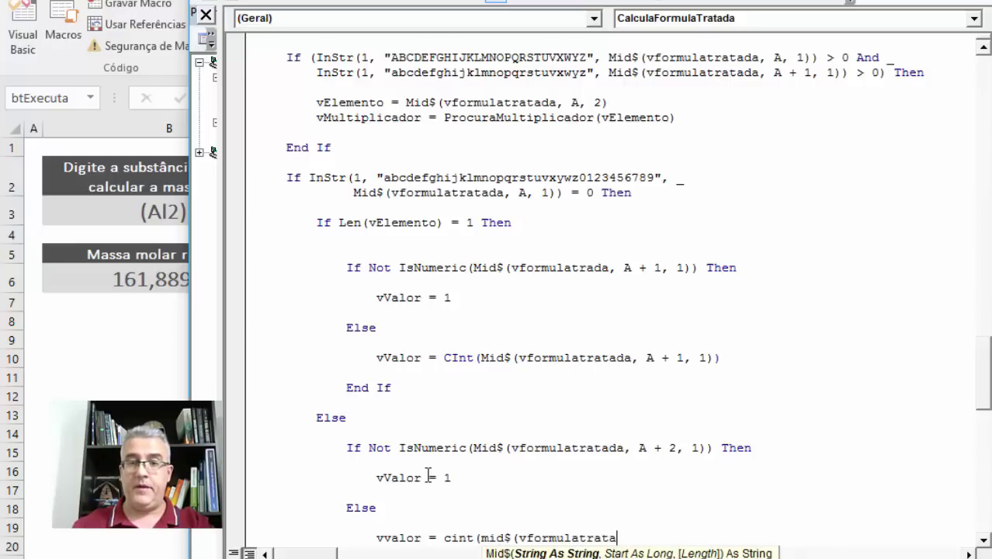
text(da, a+2,)
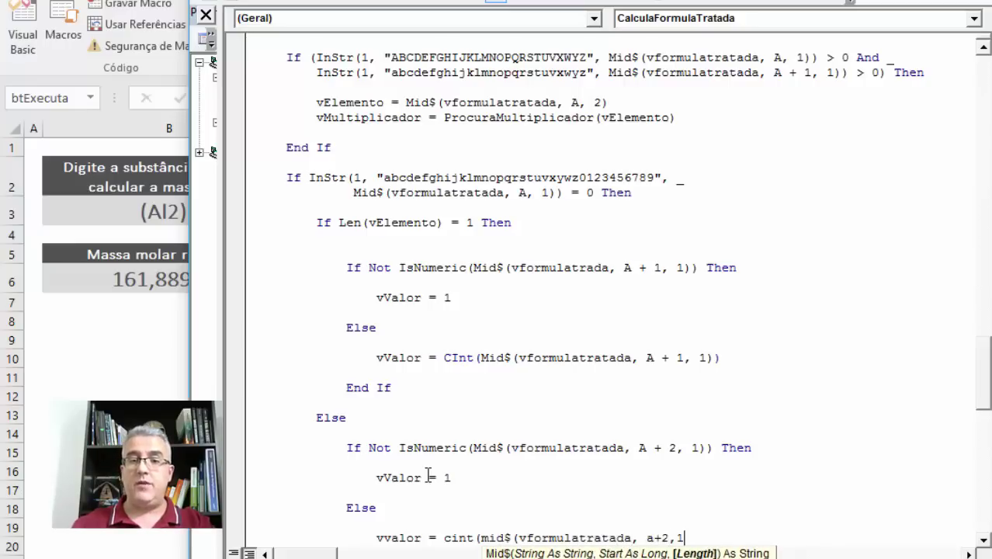
text(1)))
key(Return)
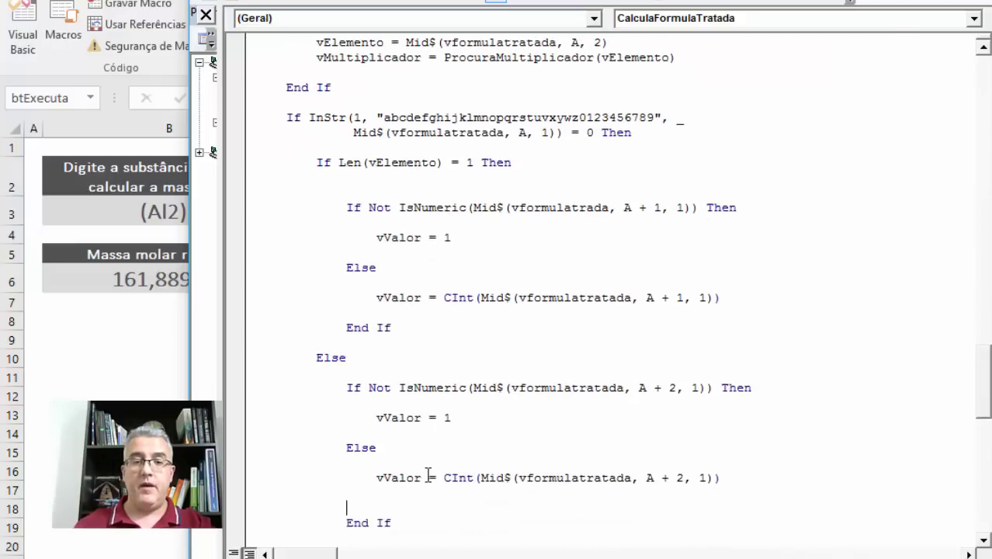
key(Delete)
key(Down)
key(Down)
key(Down)
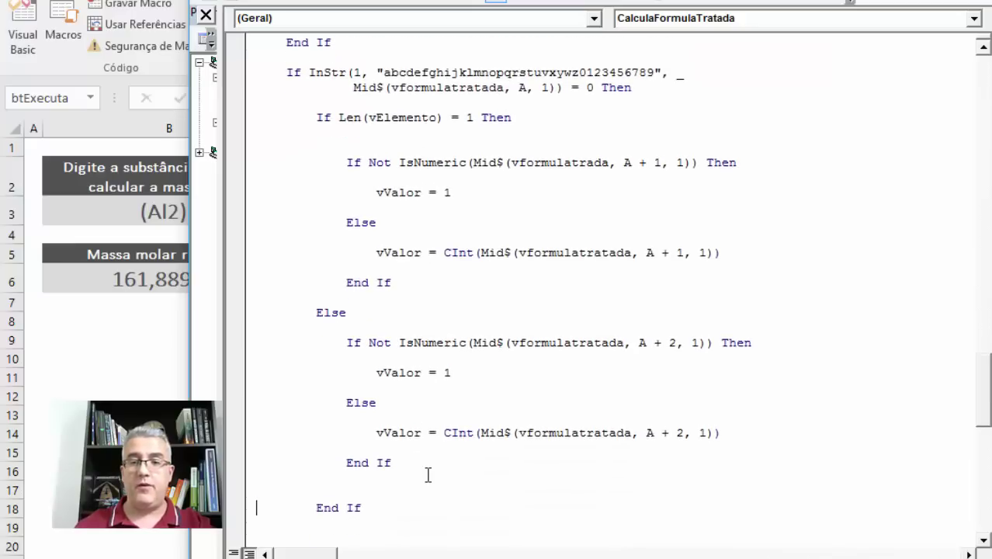
key(Delete)
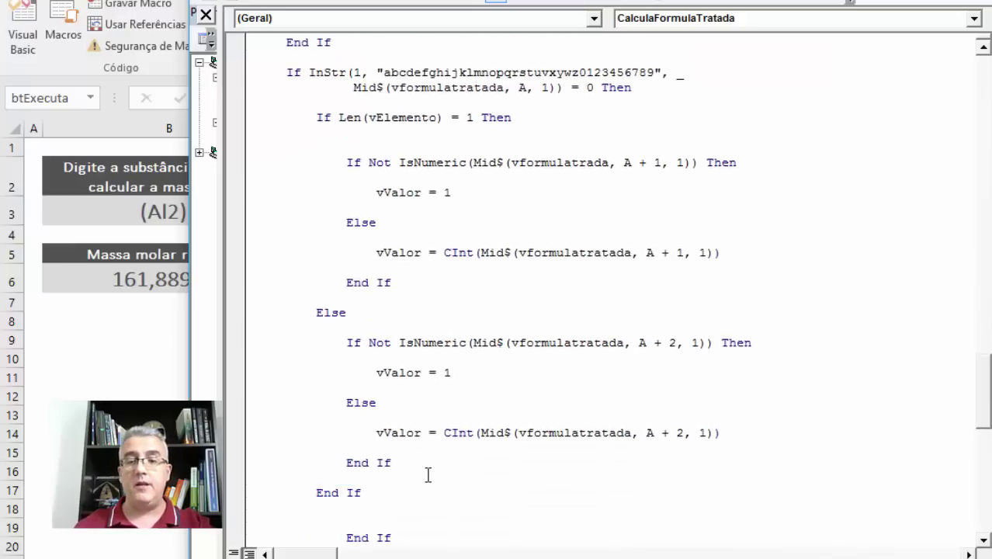
Add the comment 'Faz a operação do total' and vTotal = (vTotal + (vValor * multiplicador))
key(Down)
key(shift+End)
key(Delete)
key(Tab)
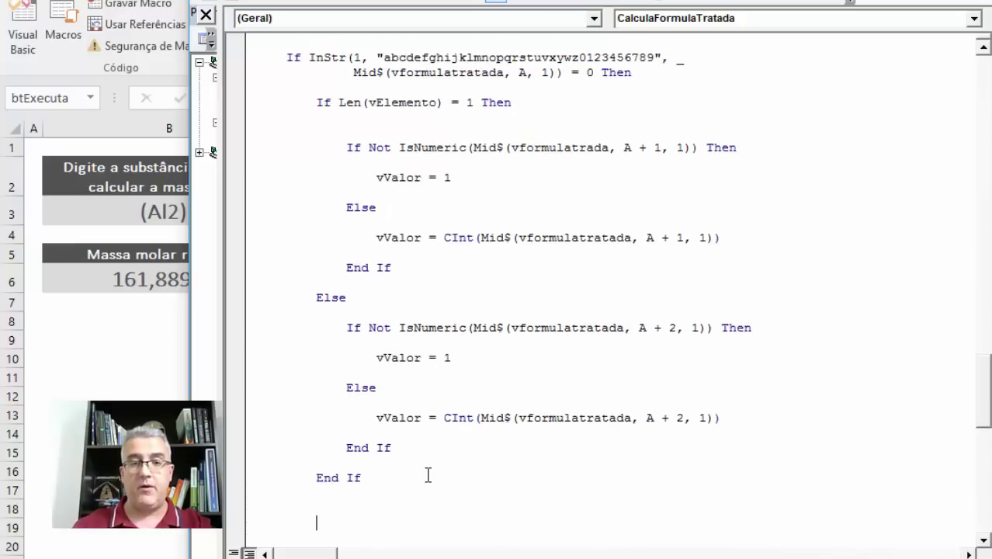
text(Faz a o)
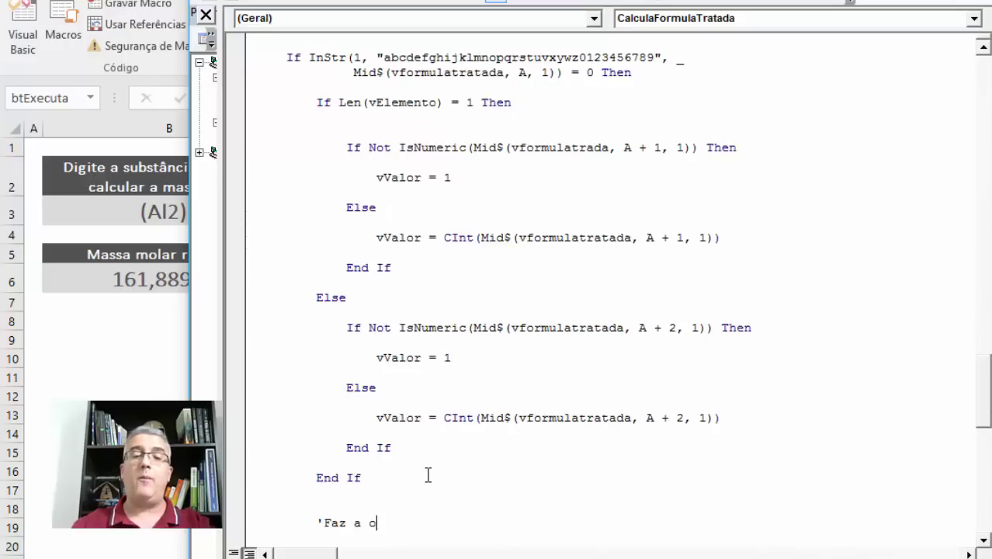
text(peração do to)
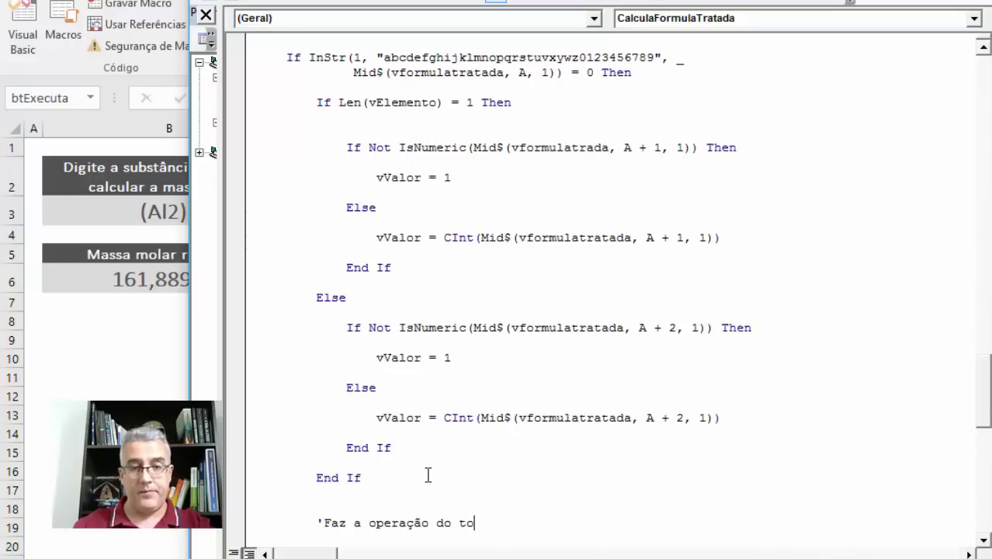
text(tal)
key(Return)
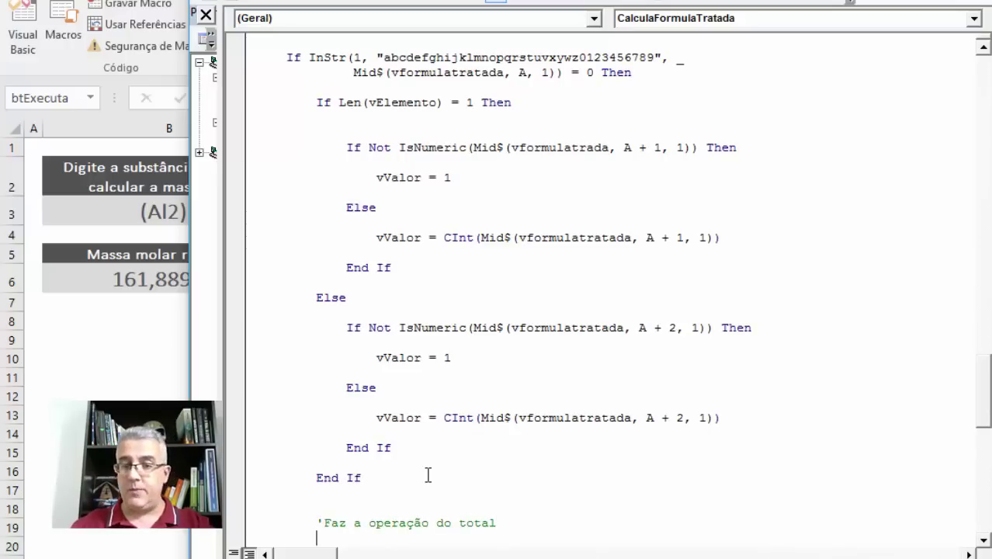
text(vtotal = )
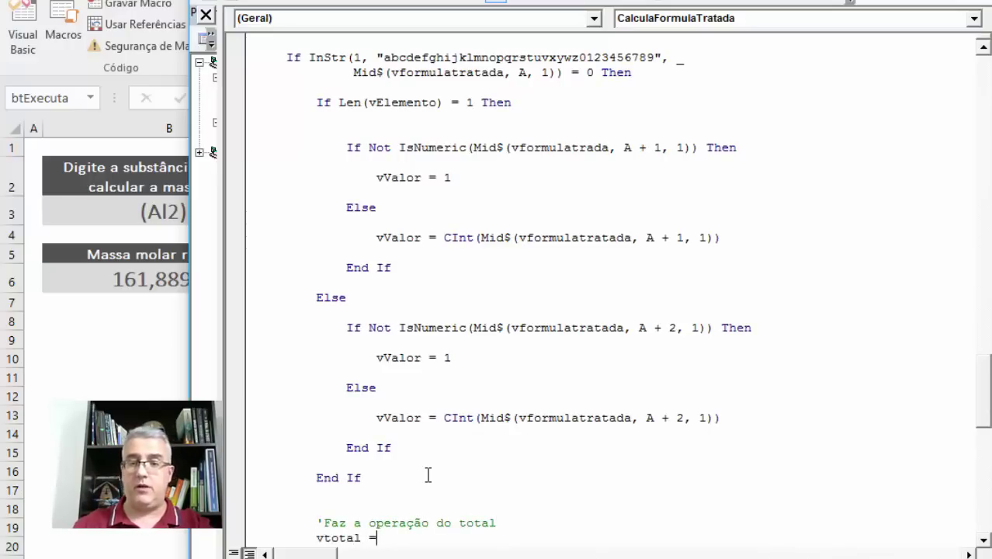
text((vtot)
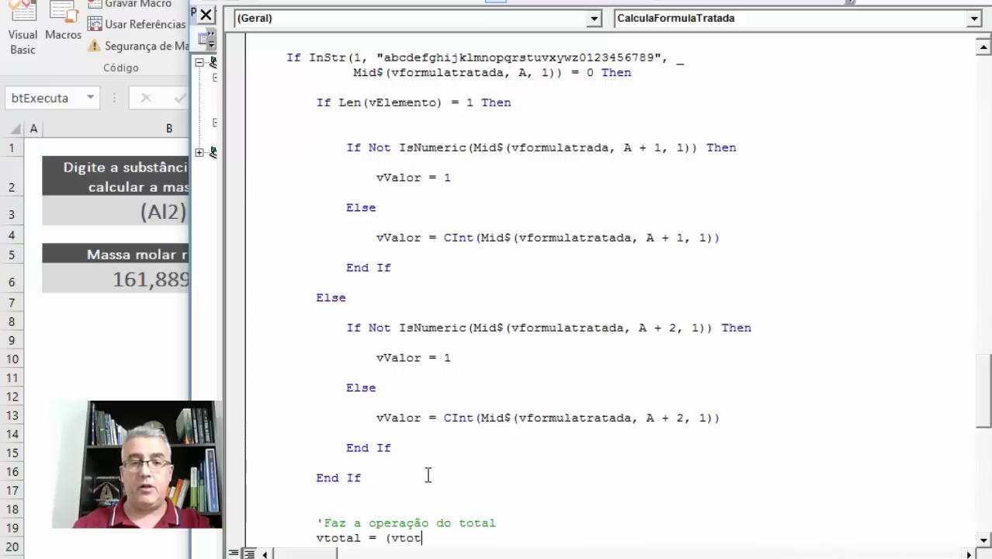
text(al)
text( + )
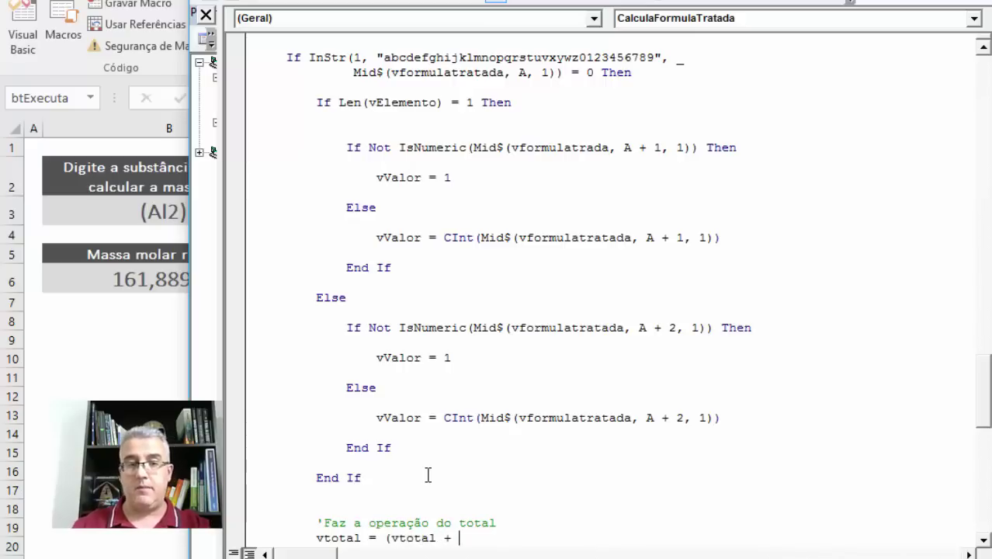
text((vvalor )
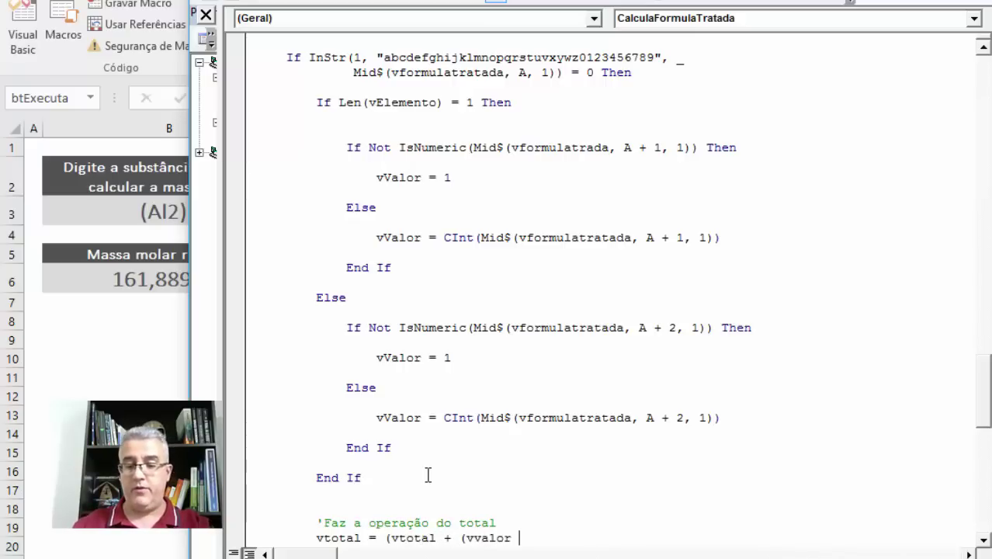
text(* multiplica)
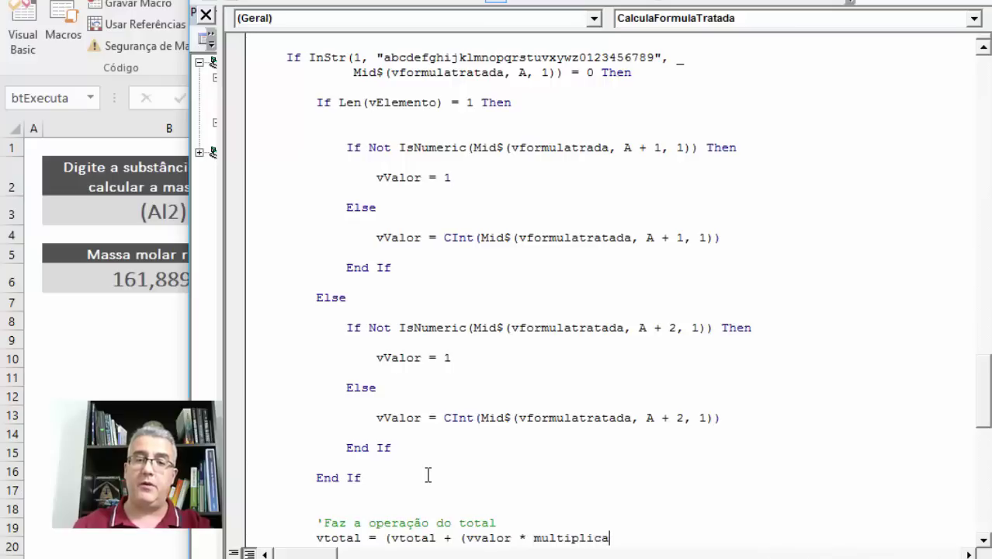
text(dor)))
key(Return)
Close the block with End If and delete the extra blank lines before Next A
key(Tab)
text(End If)
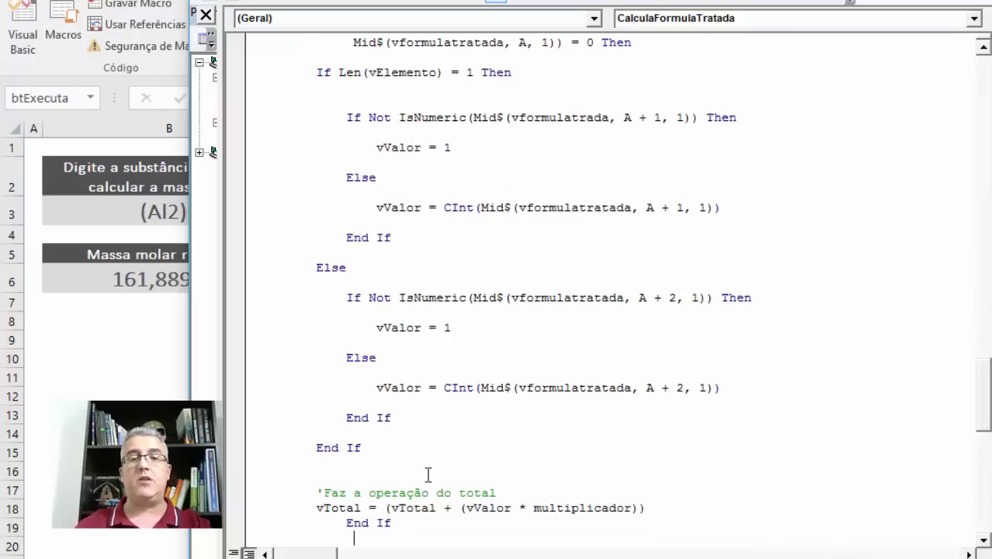
key(shift+Tab)
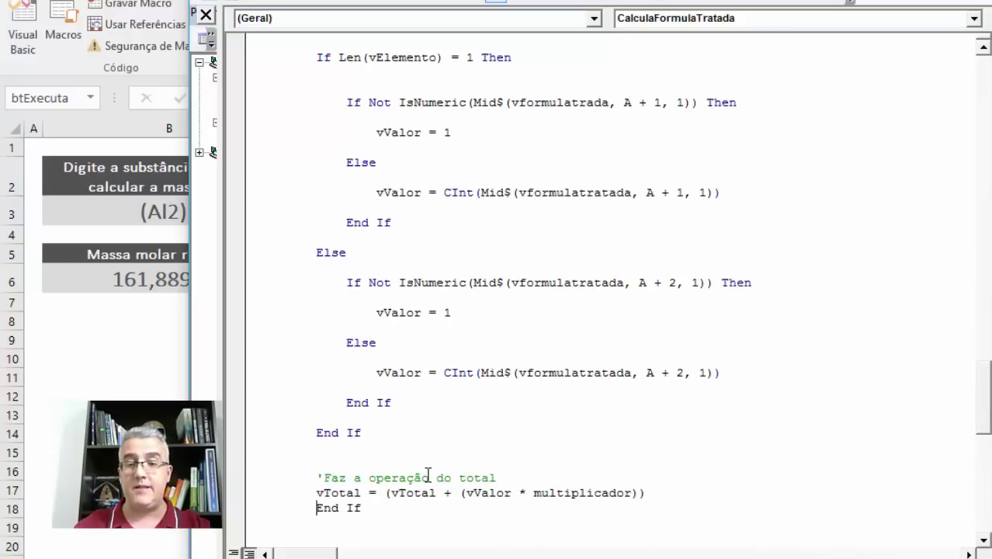
key(Return)
key(Return)
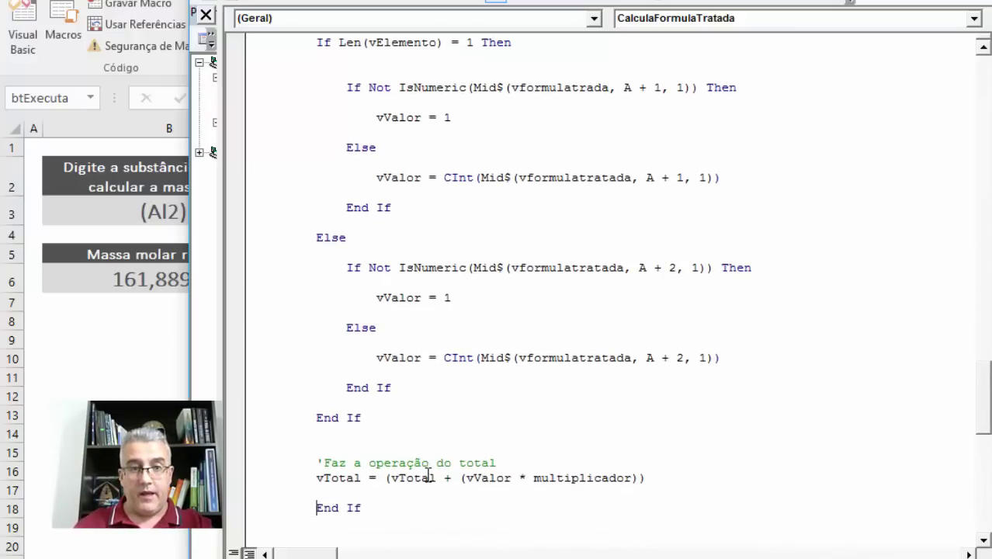
key(Return)
key(Return)
key(Return)
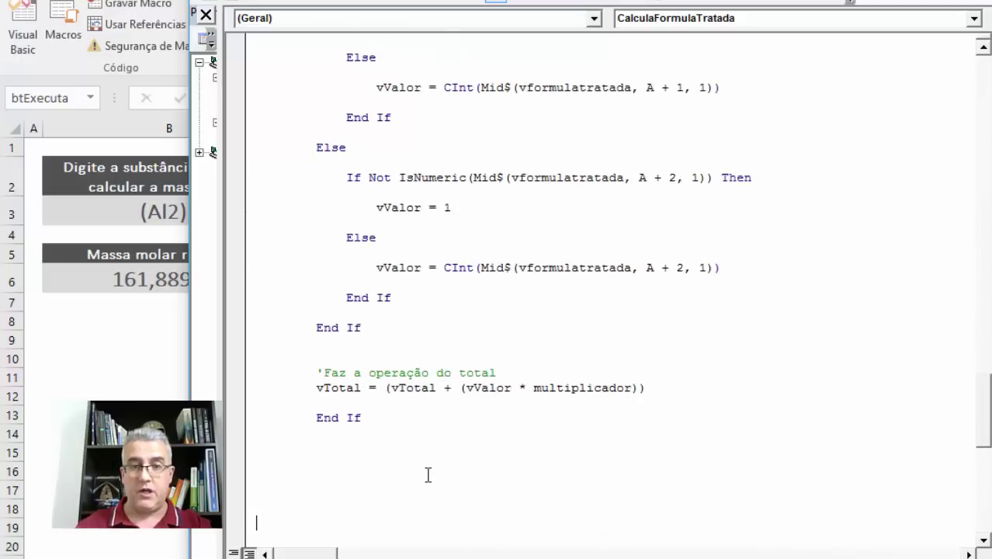
key(shift+Down)
key(shift+Down)
key(Delete)
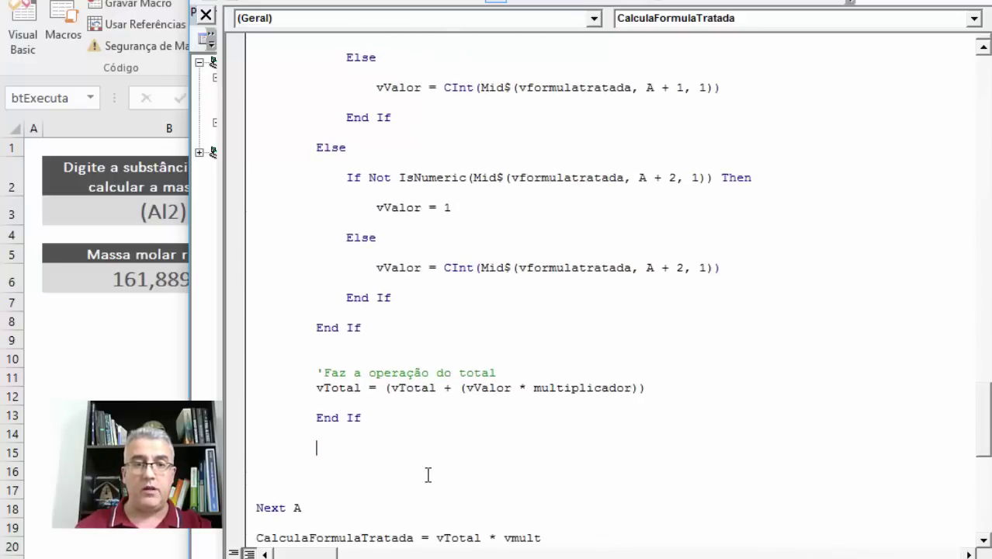
key(shift+Down)
key(shift+Down)
key(shift+Down)
key(Delete)
key(shift+Down)
key(Delete)
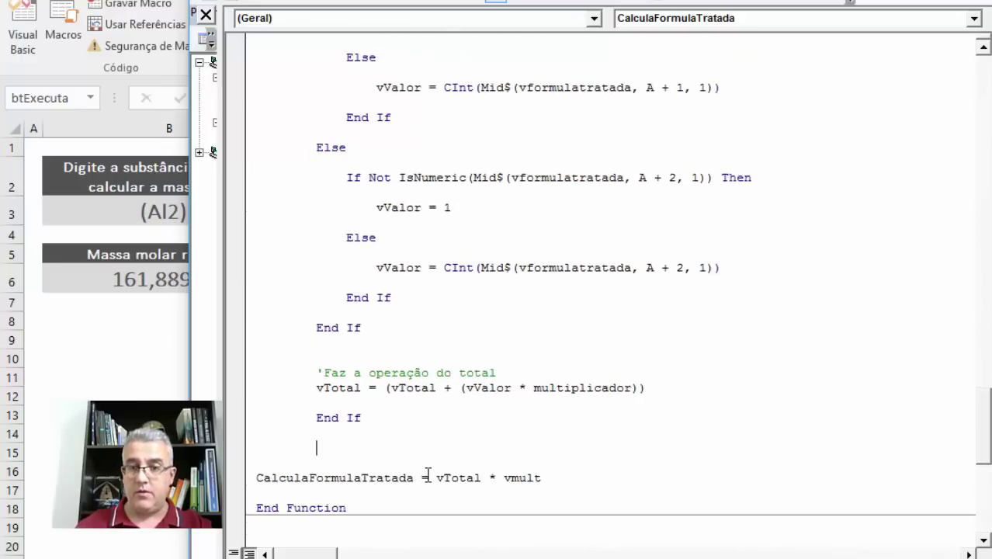
Restore the accidentally deleted Next A line and highlight the vTotal * vmult result expression
key(ctrl+z)
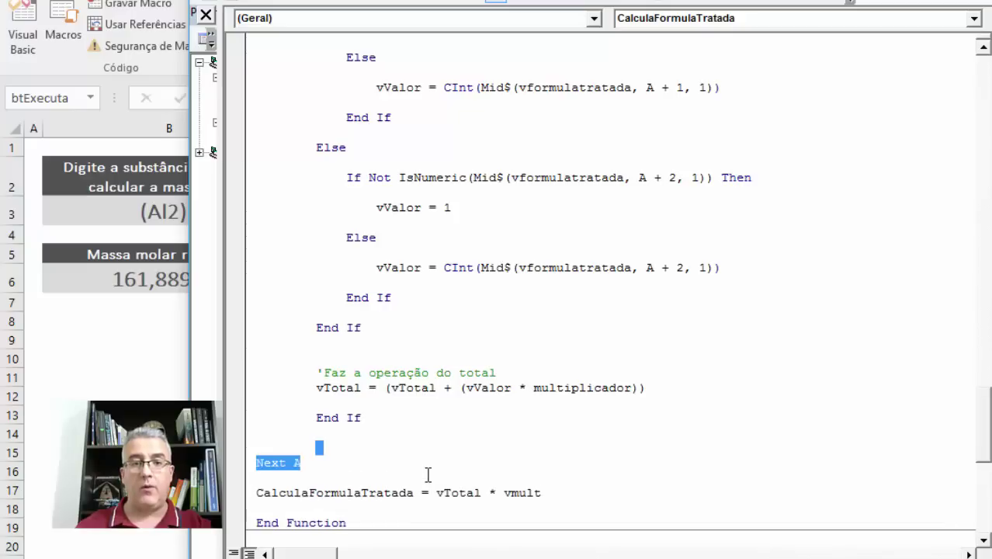
key(Down)
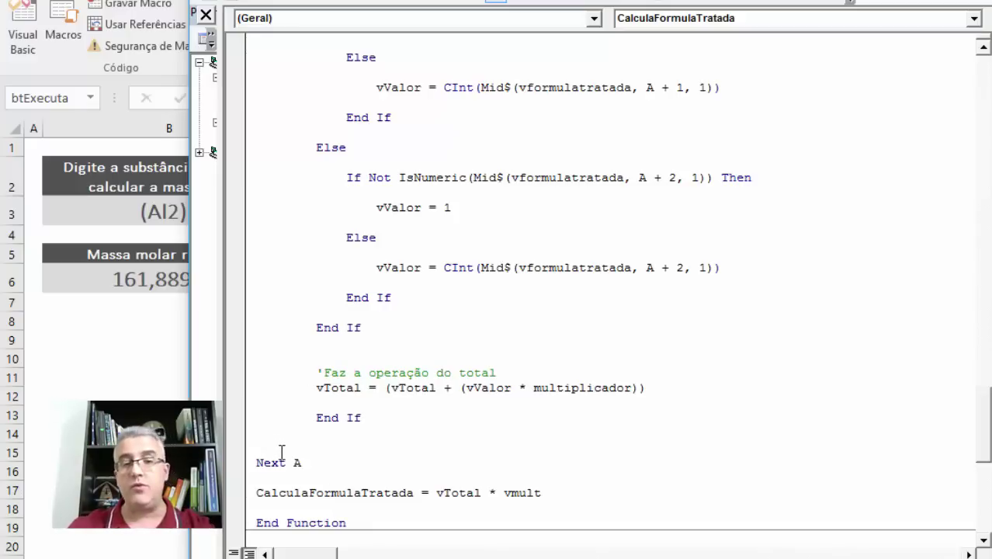
click(492, 476)
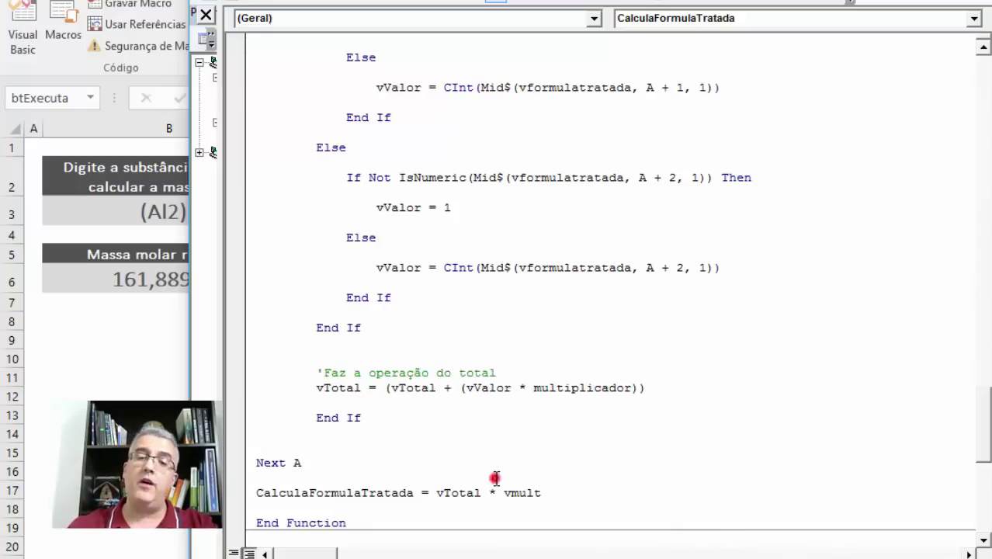
click(543, 492)
drag(565, 493, 437, 492)
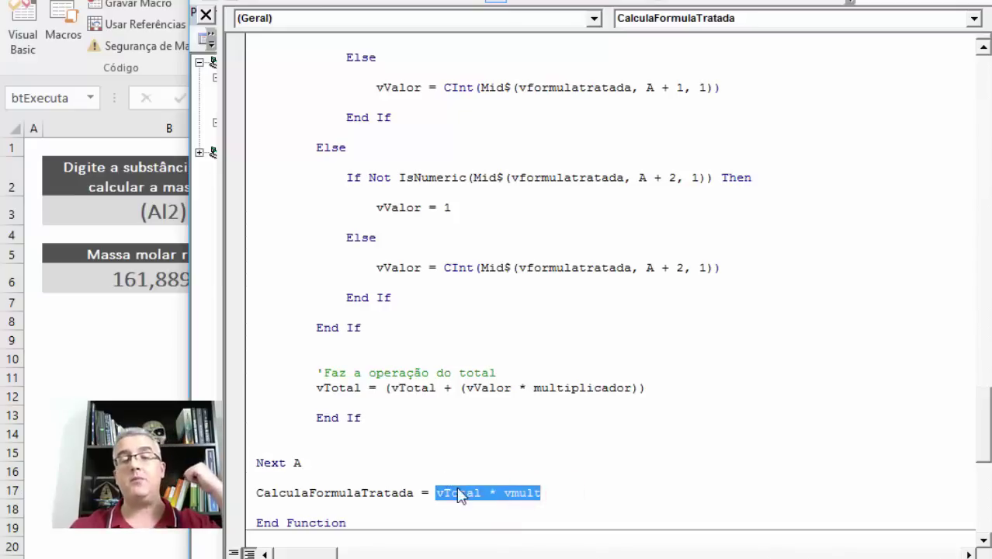
click(400, 401)
Delete the blank line above Next A and scroll back up to the single-letter section
scroll(403, 434, down, 1)
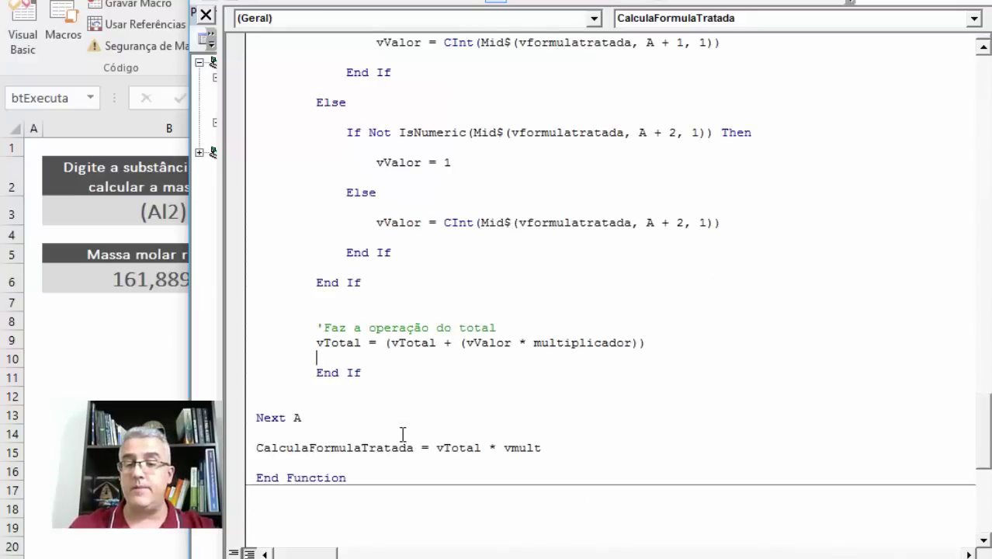
click(339, 399)
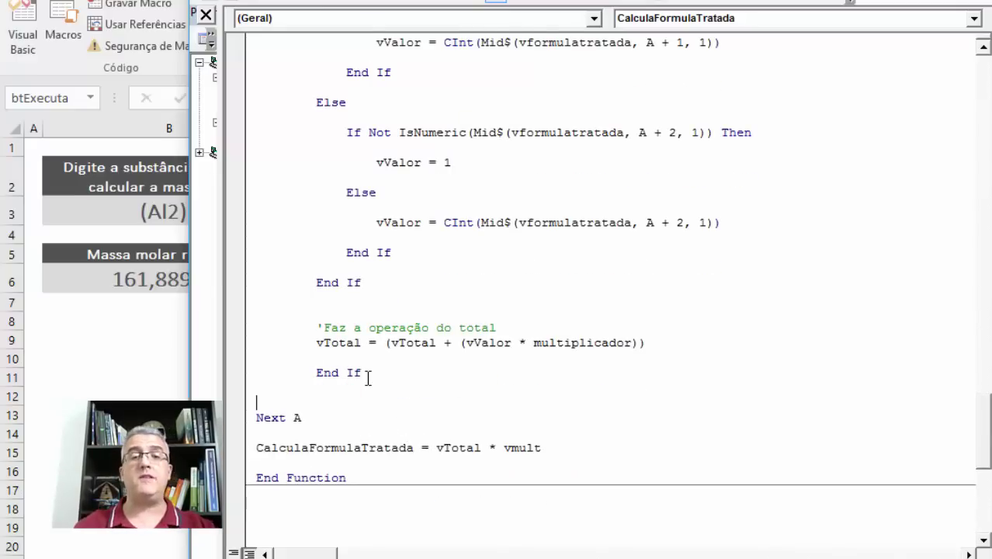
key(shift+Home)
key(Delete)
key(Delete)
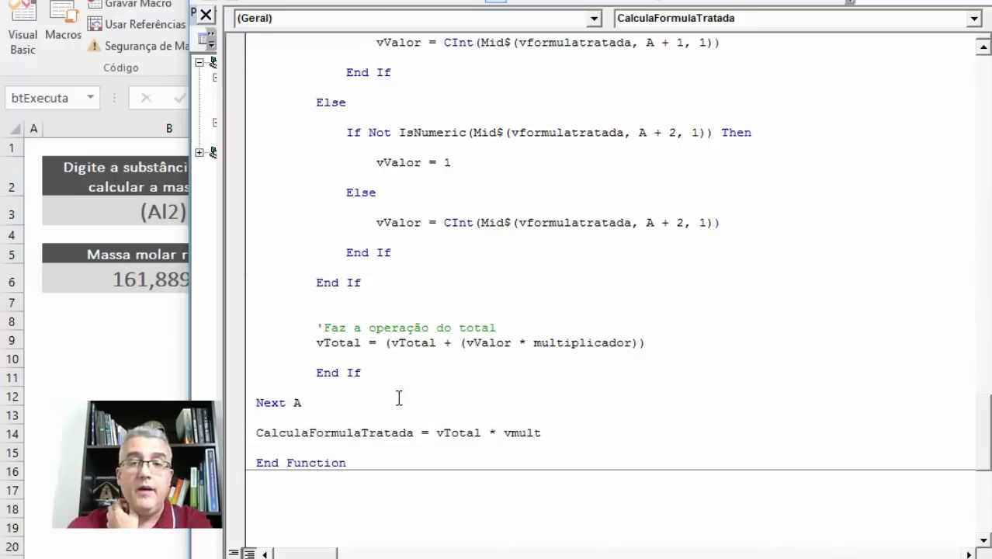
scroll(507, 316, up, 5)
scroll(506, 316, up, 5)
scroll(507, 315, up, 2)
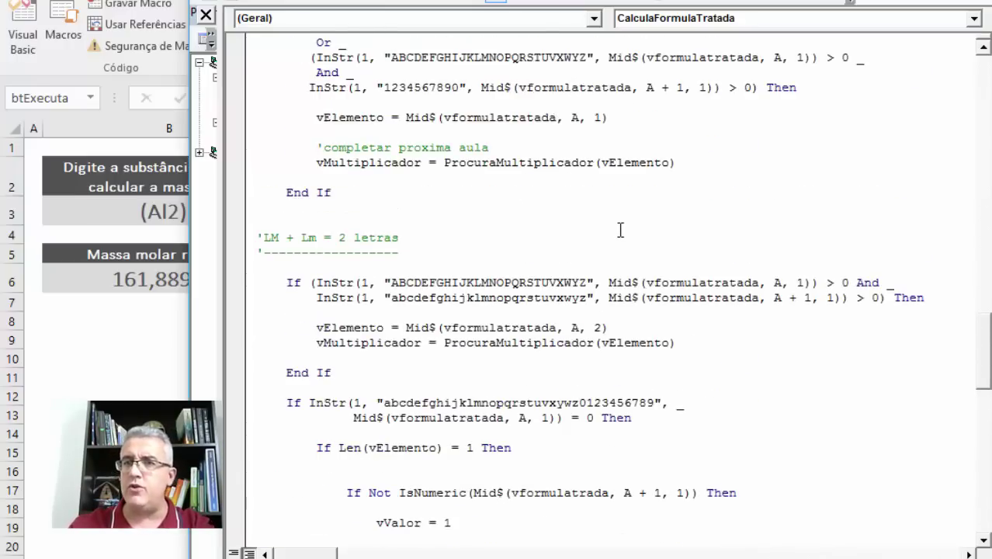
Delete the 'completar proxima aula' placeholder comment and its line from the one-letter block
double_click(539, 163)
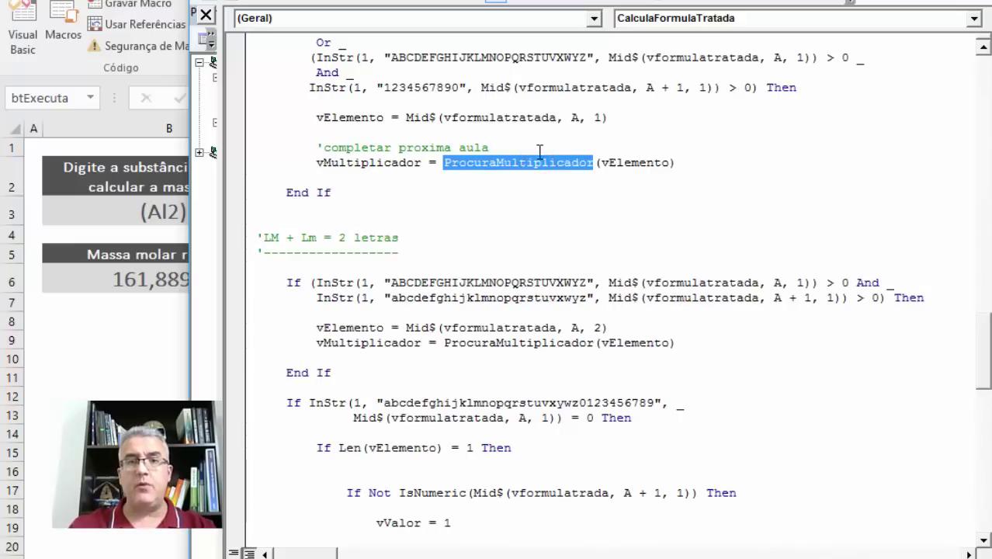
click(511, 163)
drag(474, 162, 438, 163)
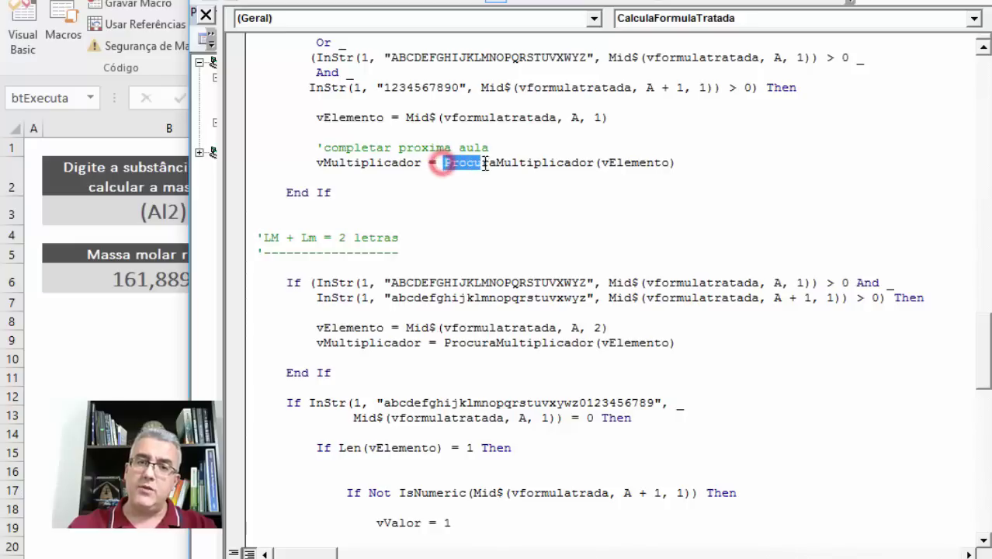
click(429, 148)
key(Home)
key(shift+End)
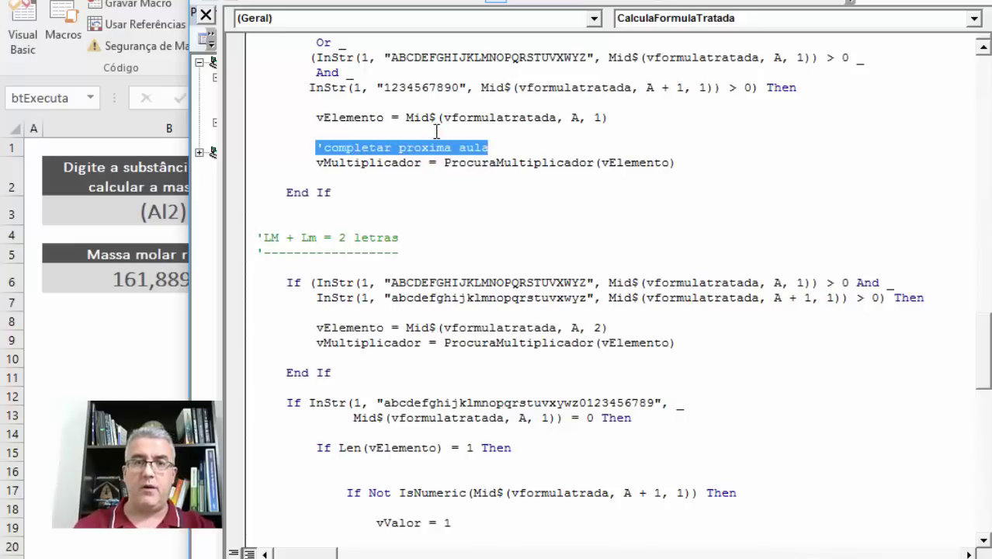
key(Delete)
key(Delete)
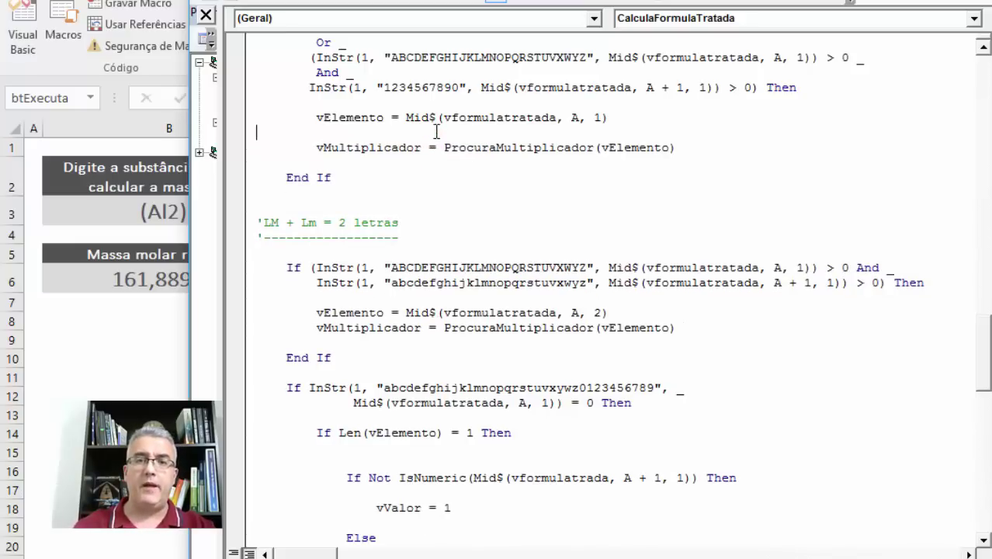
key(Delete)
Widen the Project Explorer beside the code and open Módulo1
click(621, 134)
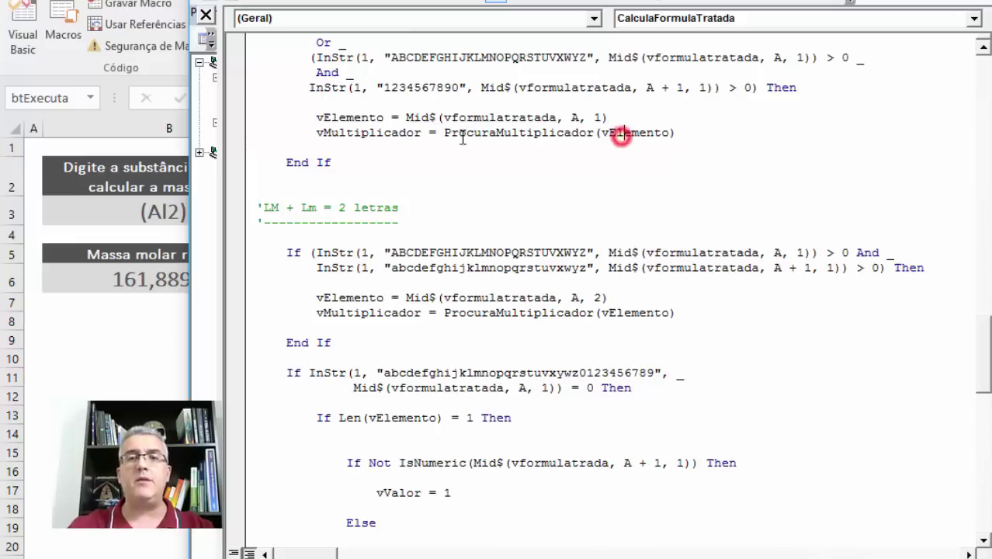
double_click(469, 134)
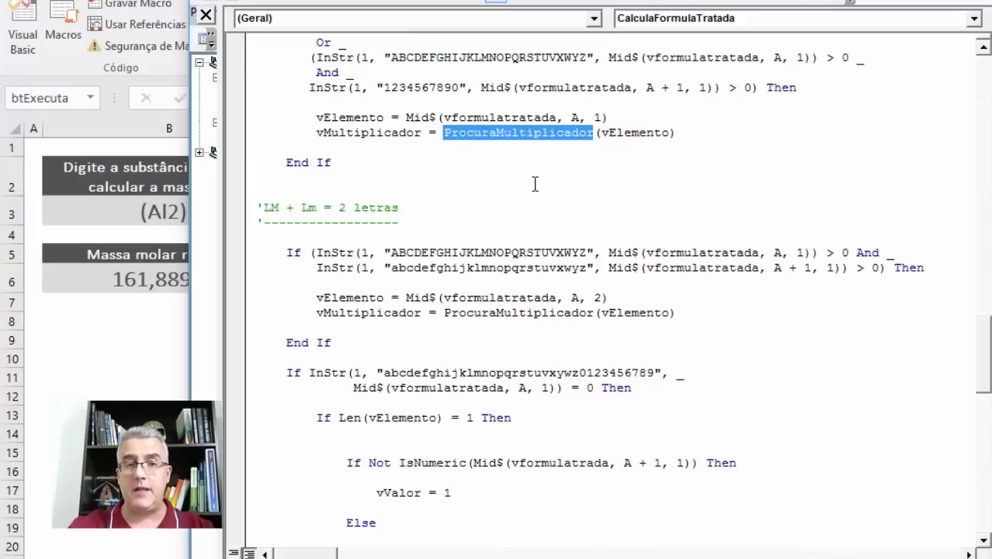
click(222, 190)
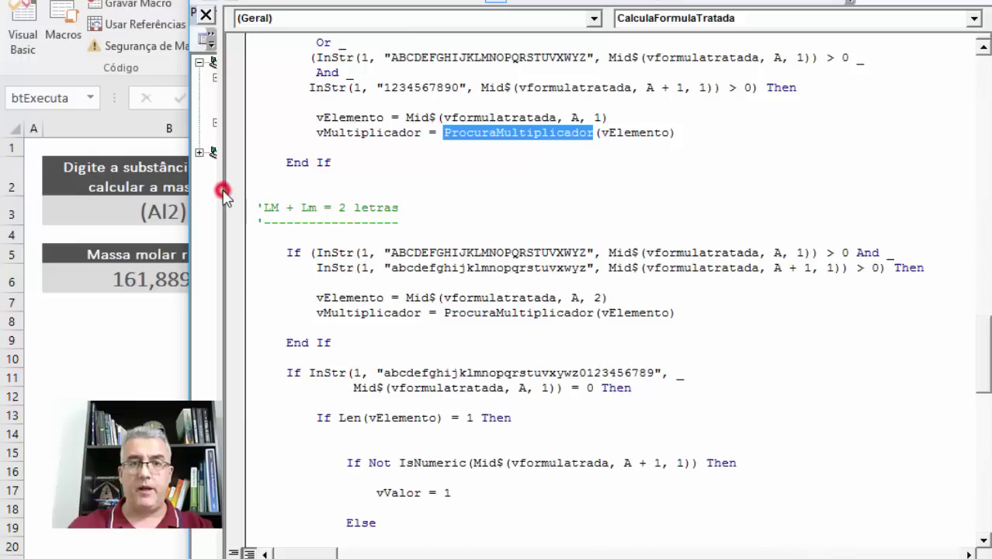
drag(223, 194, 371, 188)
double_click(277, 136)
Remove the extra blank lines above Function ProcuraMultiplicador and select the old function's code
click(483, 194)
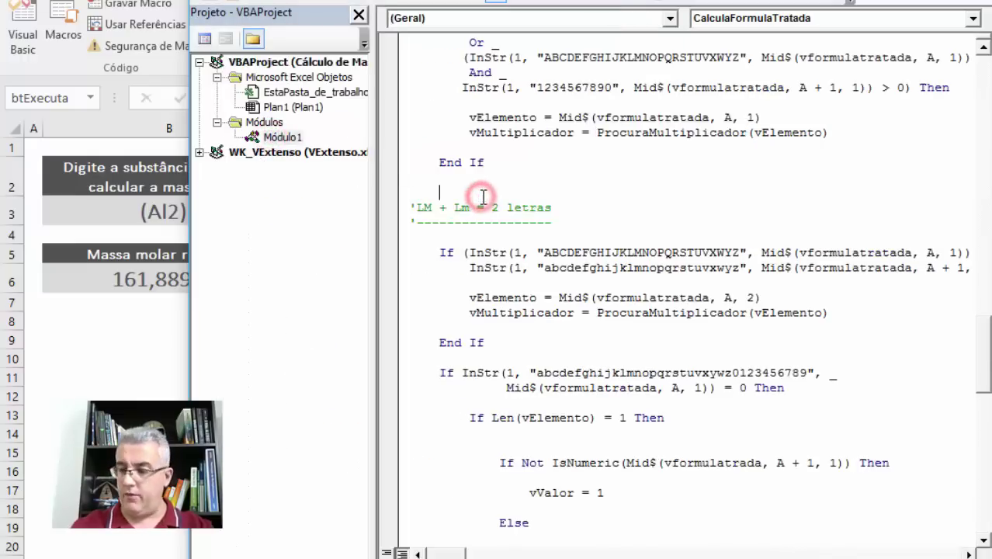
key(ctrl+End)
scroll(483, 196, down, 1)
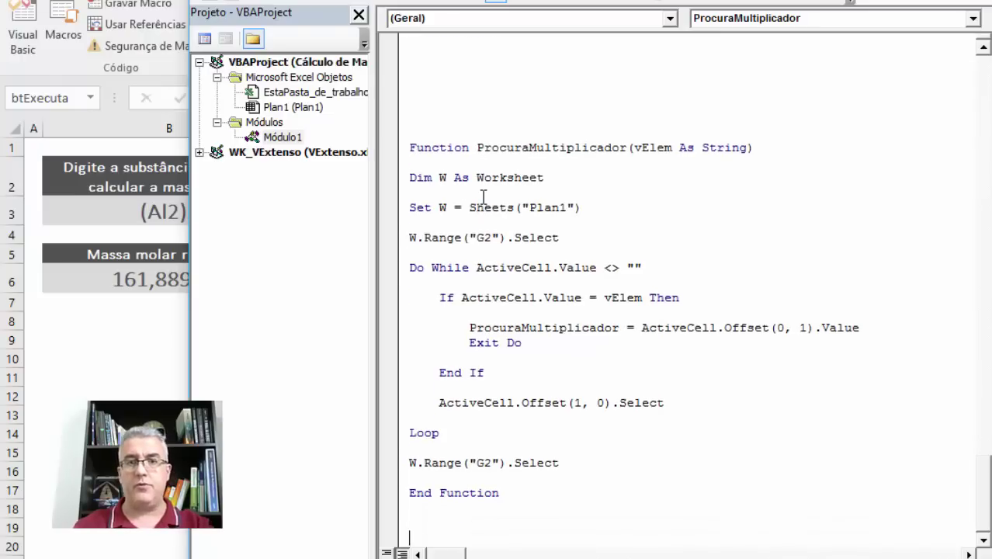
scroll(482, 196, up, 1)
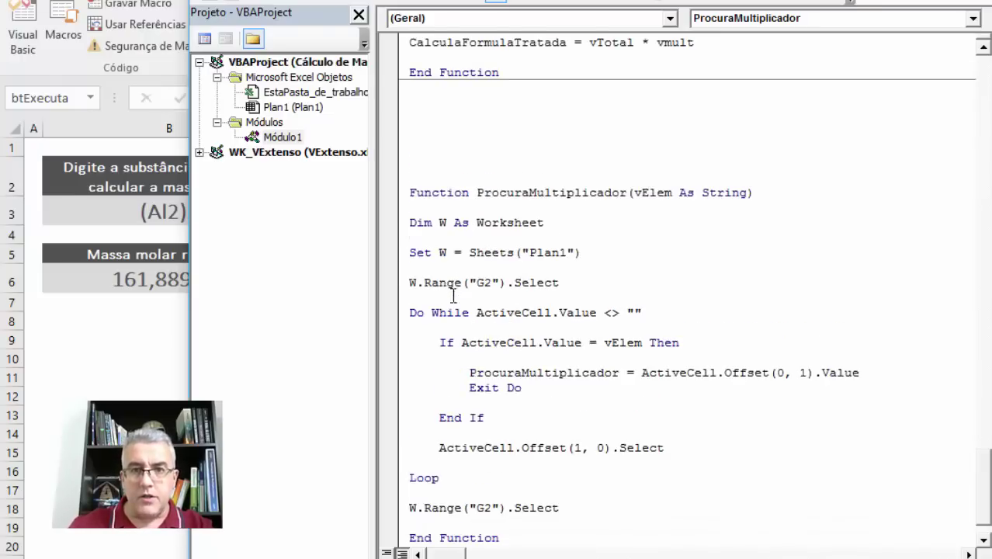
scroll(483, 196, up, 1)
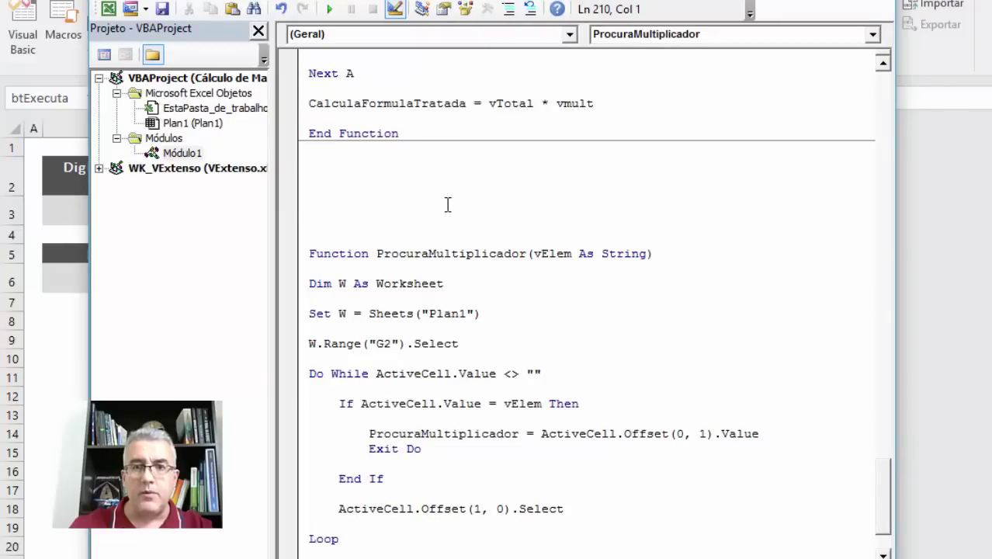
click(447, 204)
key(Up)
key(Up)
key(Up)
key(shift+Down)
key(shift+Down)
key(shift+Down)
key(shift+Down)
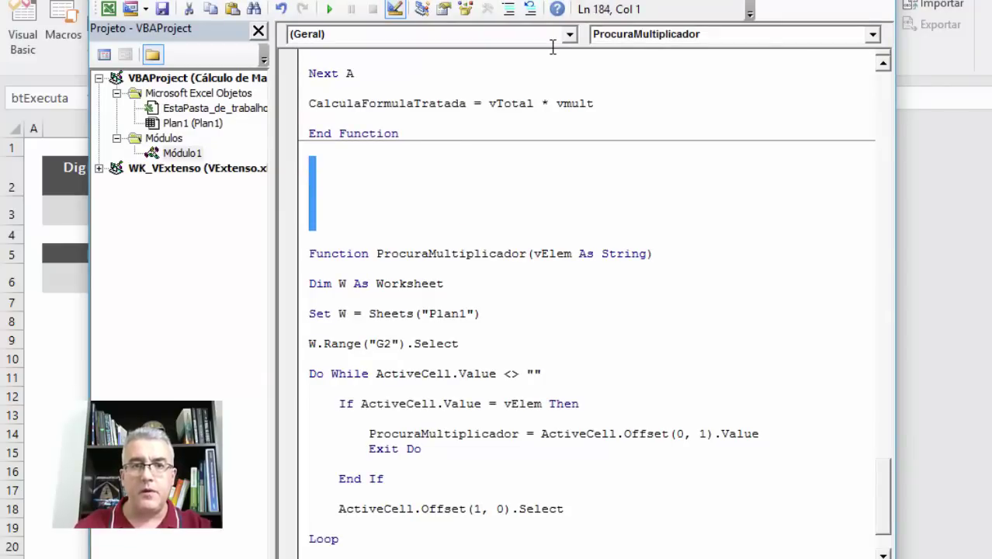
key(Delete)
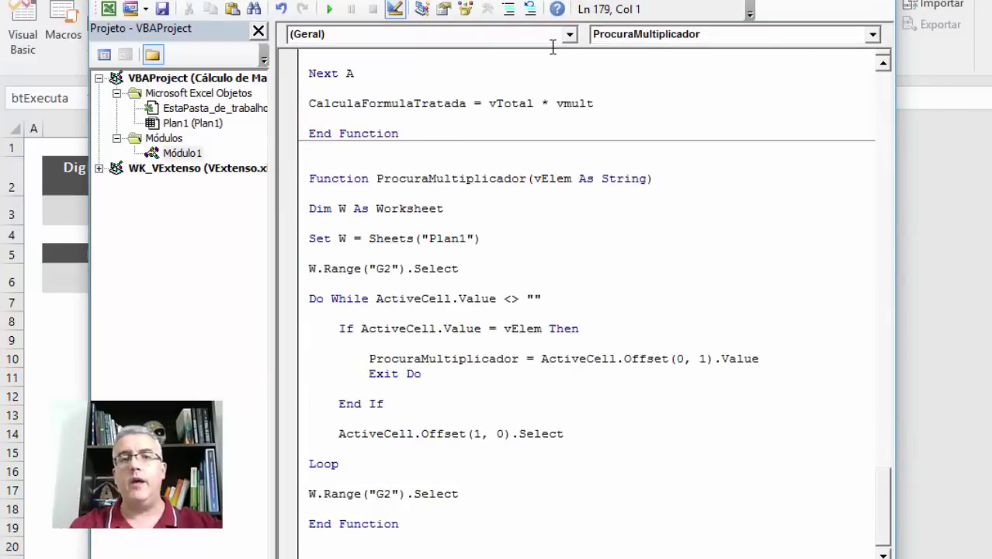
key(Down)
key(Down)
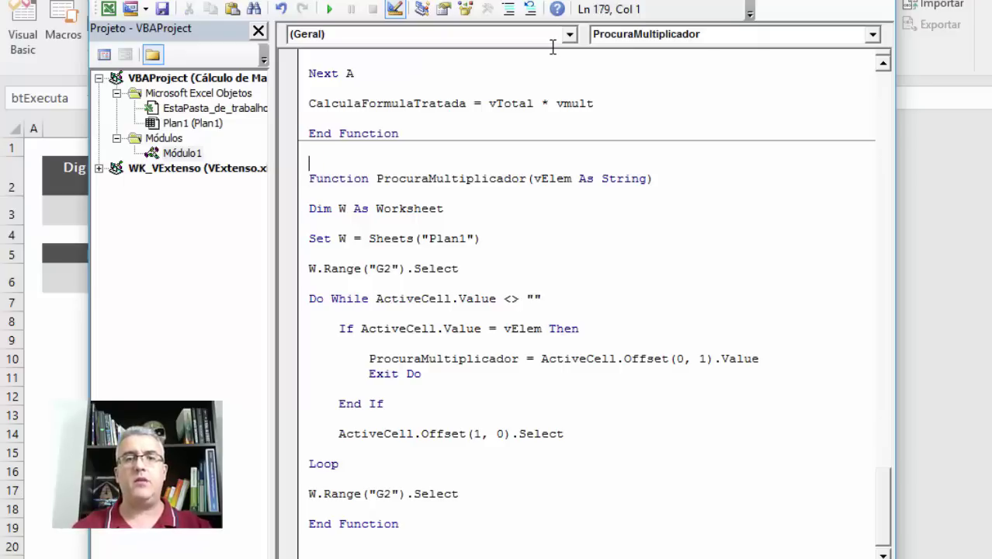
key(shift+Down)
key(shift+Down)
key(shift+Down)
key(shift+Down)
key(shift+Down)
key(shift+Down)
key(shift+Down)
key(shift+Down)
key(shift+Down)
key(shift+Down)
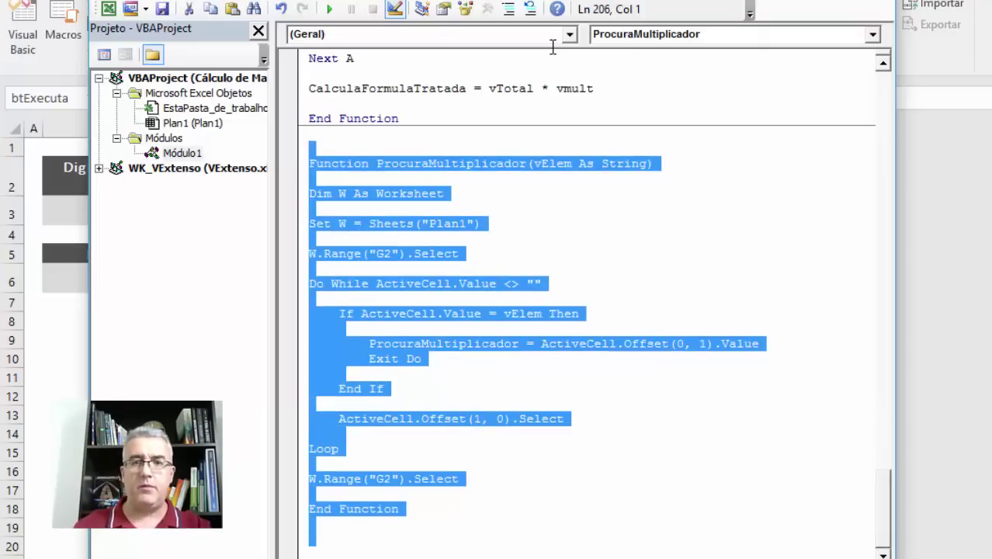
Replace the old function with a new Function ProcuraMultiplicador(vElem As String) declaration
key(Delete)
text(fun)
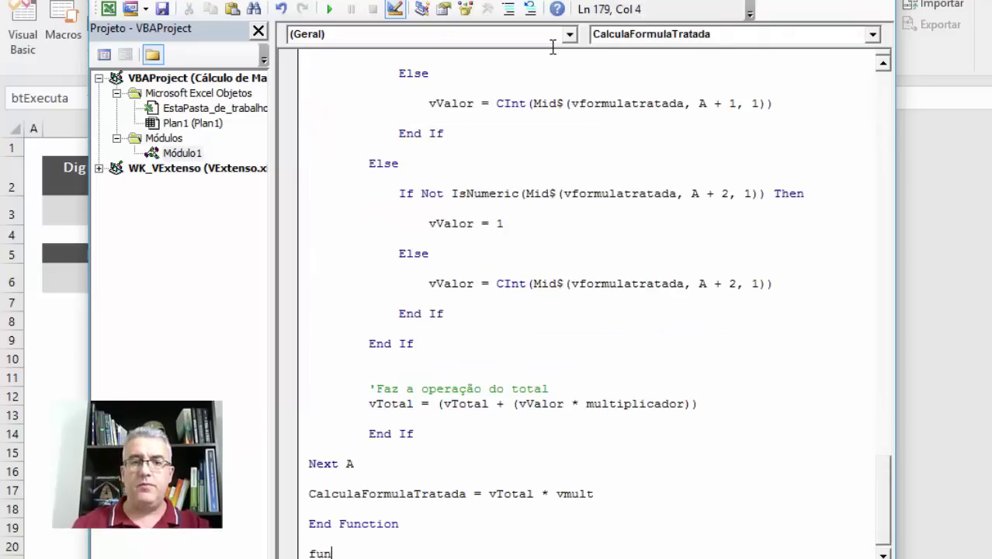
text(ction ProcuraMultiplicador(v)
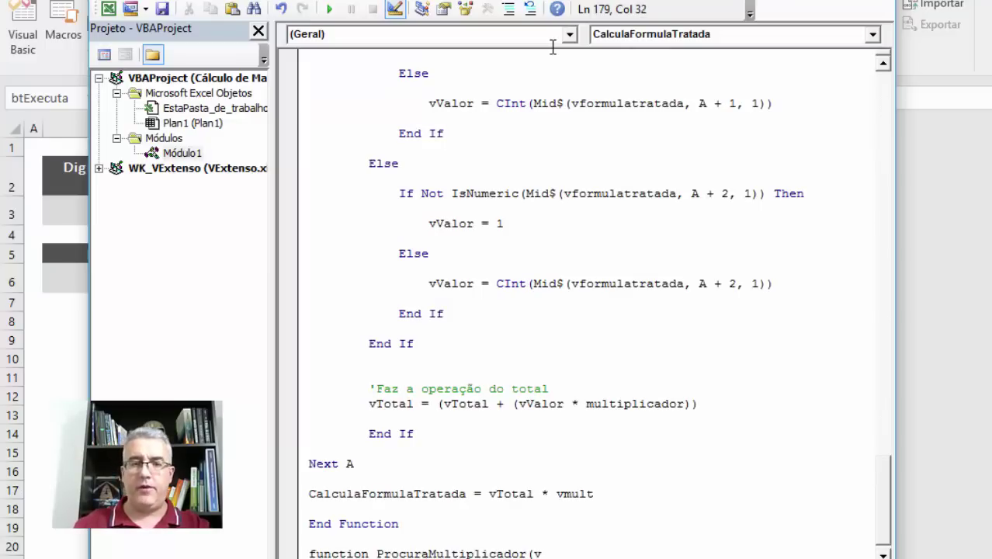
key(BackSpace)
key(BackSpace)
key(BackSpace)
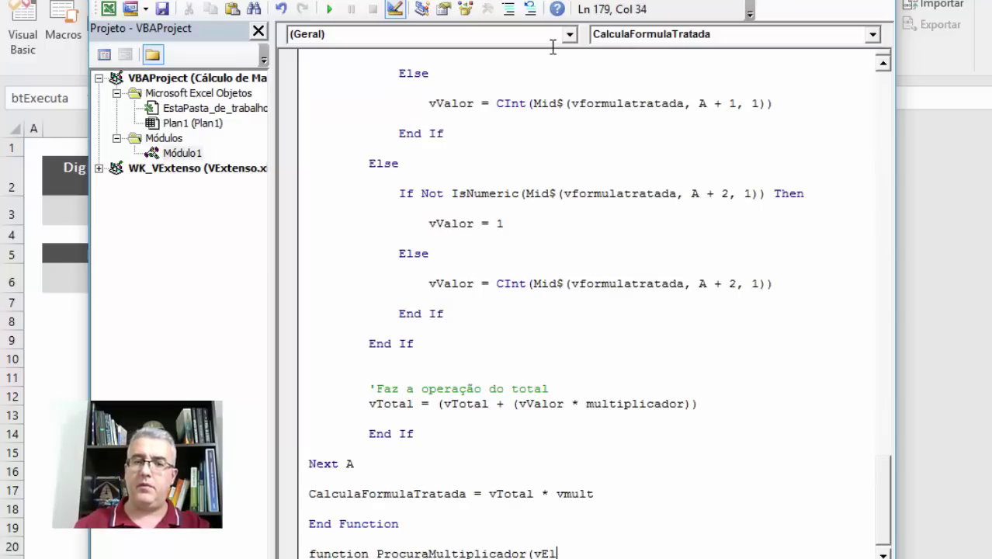
text(em)
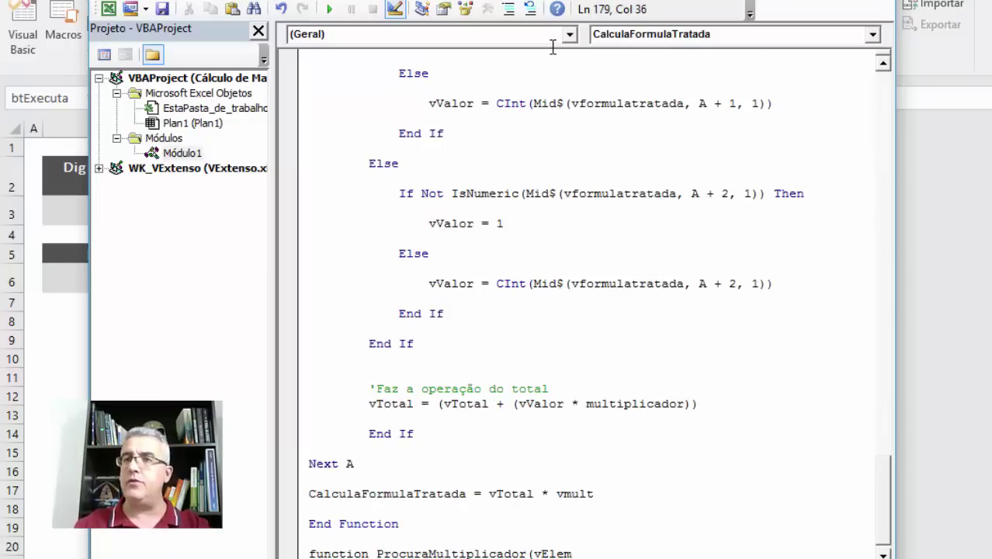
text( as string))
key(Return)
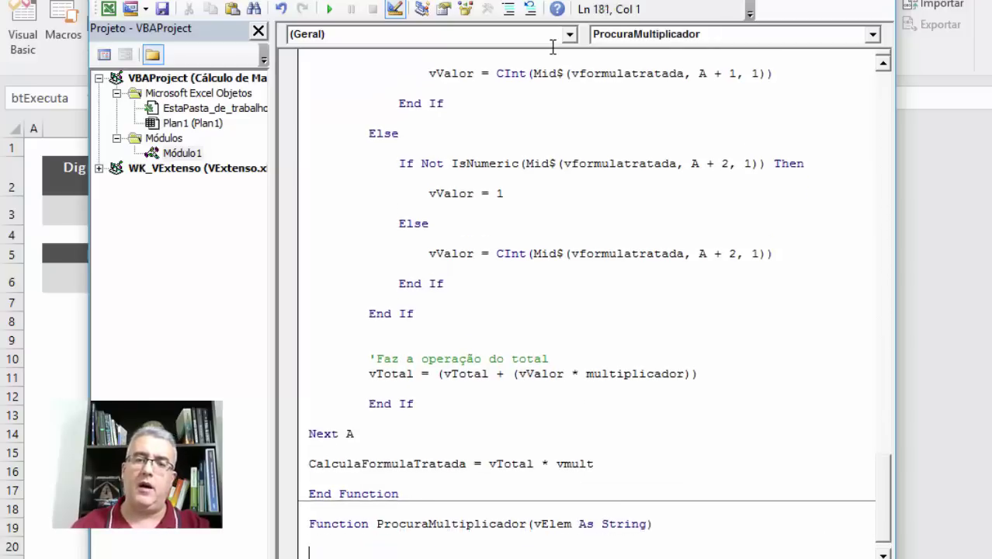
key(Return)
key(BackSpace)
key(BackSpace)
key(Up)
key(Up)
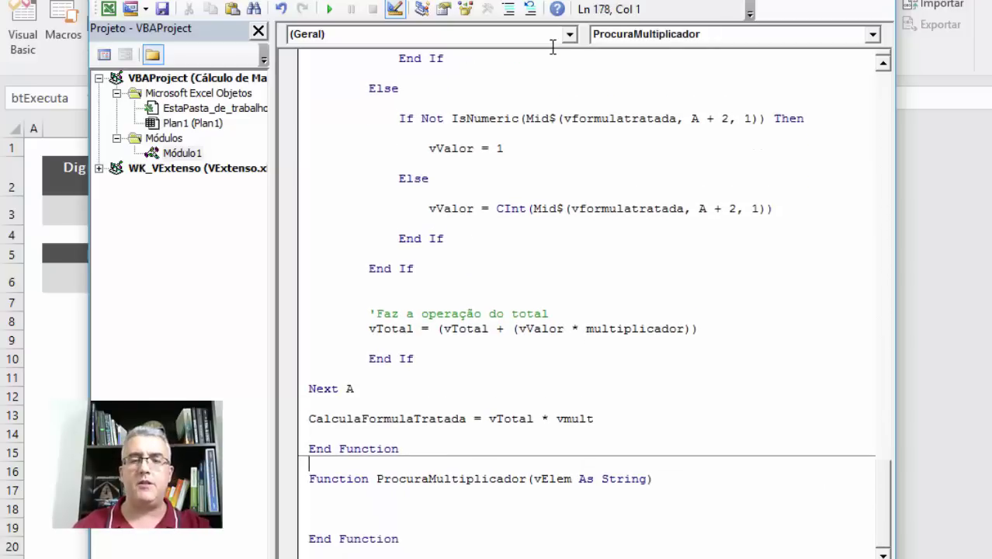
key(Down)
key(Down)
key(Down)
key(Return)
key(Return)
key(Up)
key(Up)
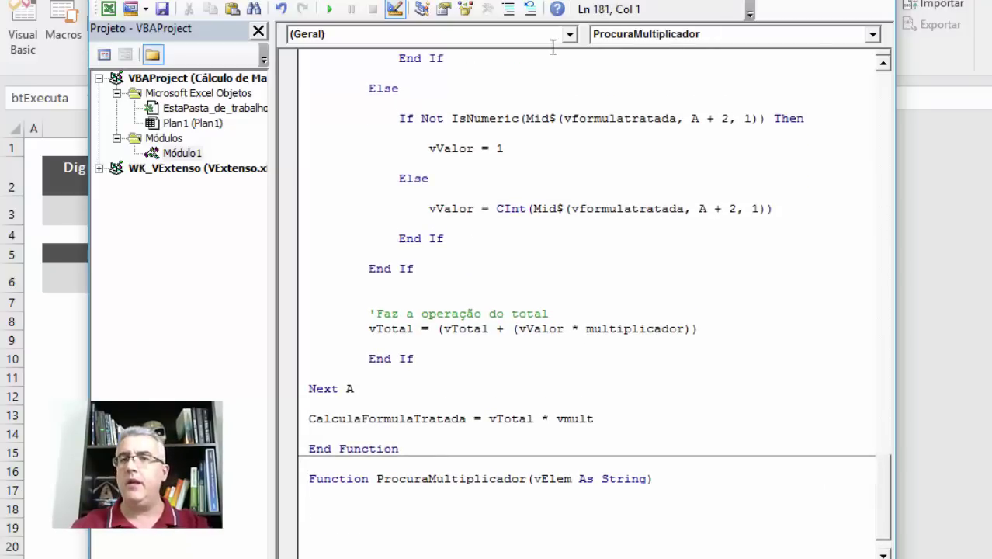
Declare Dim W As Worksheet, Set W = Sheets("Plan1") and select W.Range("G2")
text(im Was )
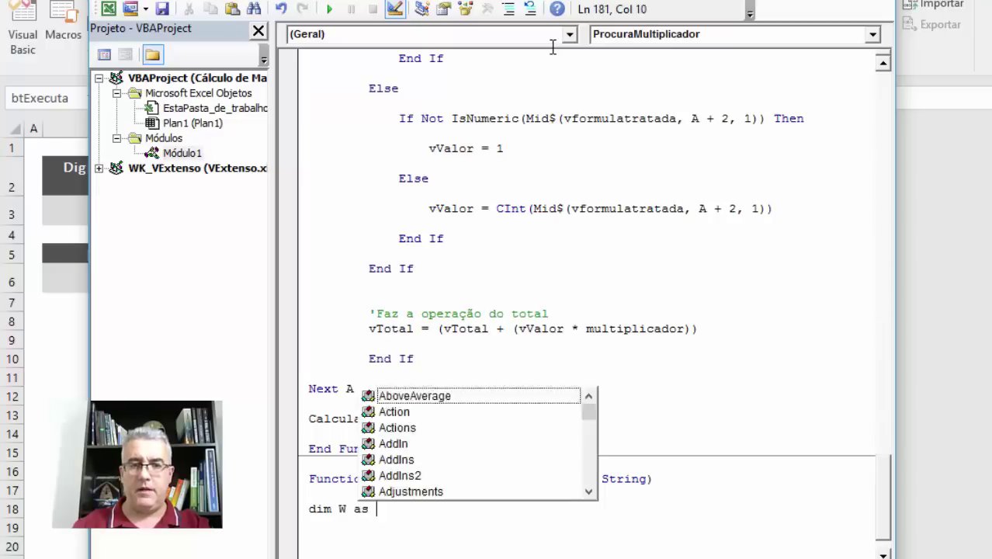
text(workshee)
key(BackSpace)
key(BackSpace)
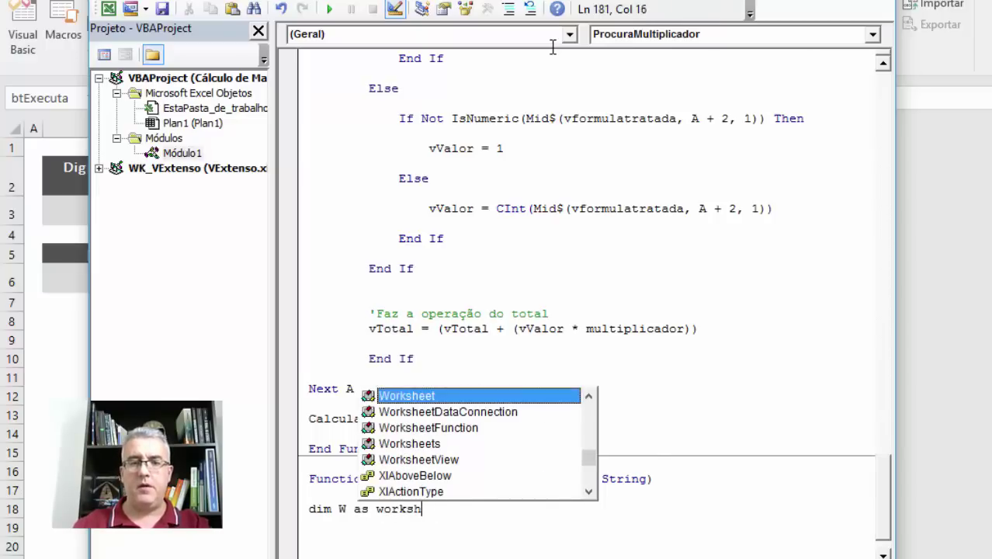
key(Tab)
key(Return)
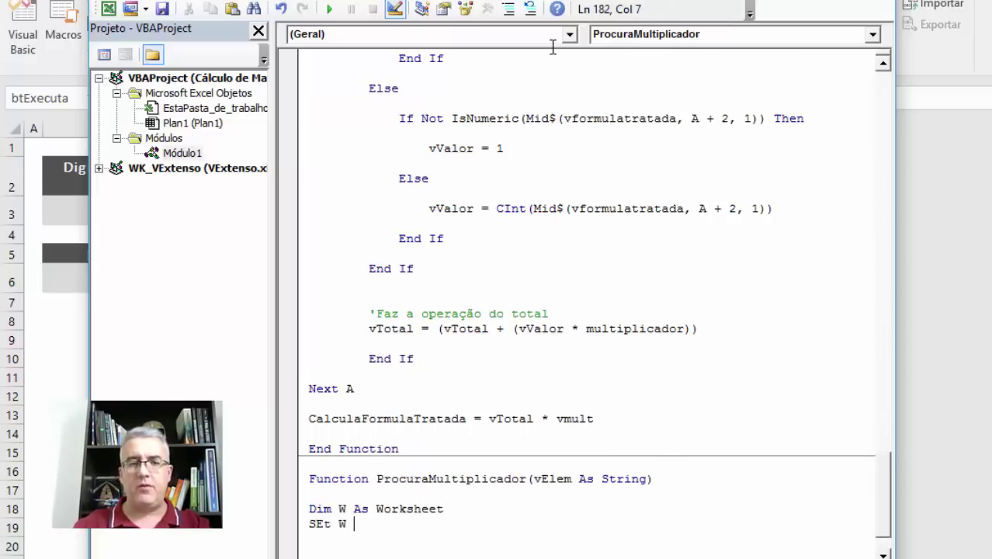
text(= sheet)
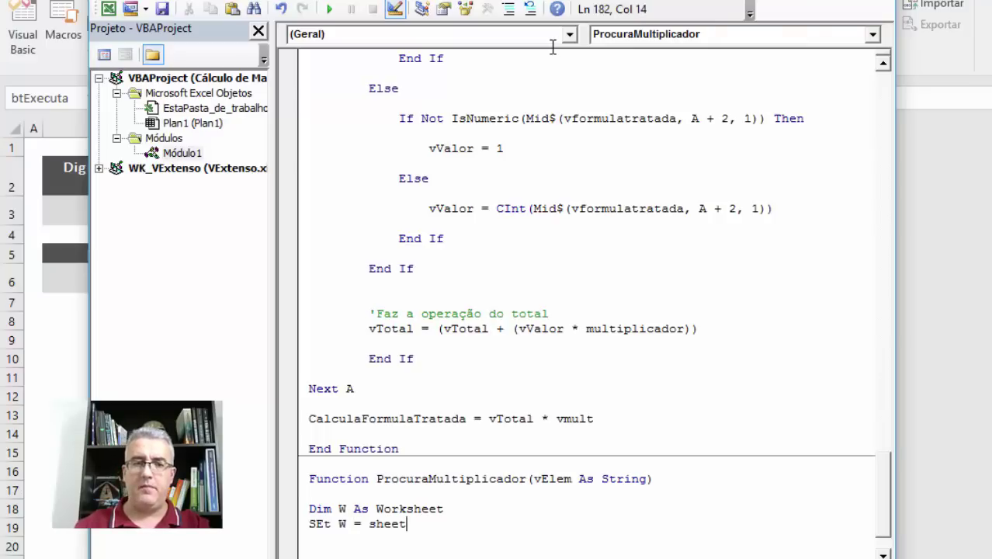
text(s("Pal)
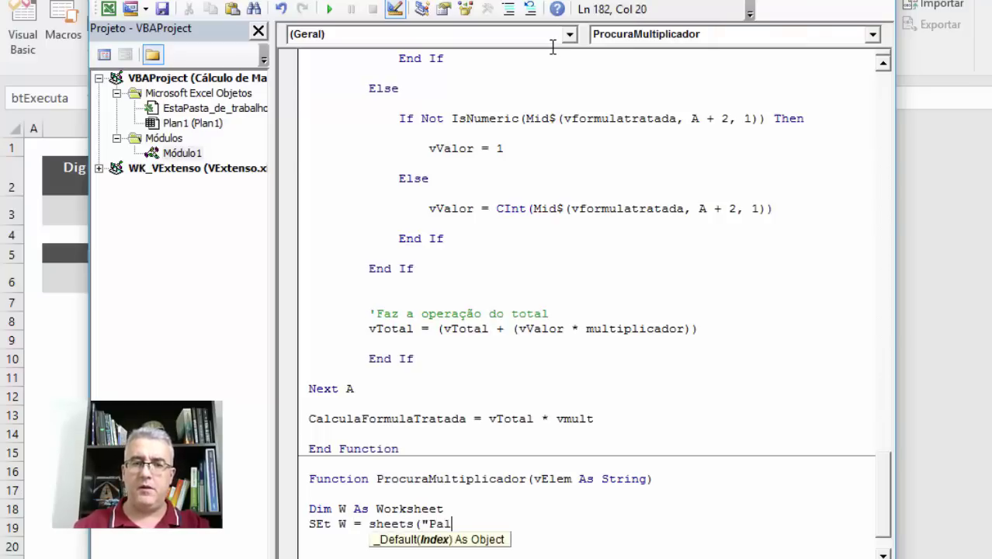
key(BackSpace)
key(BackSpace)
text(lan1"))
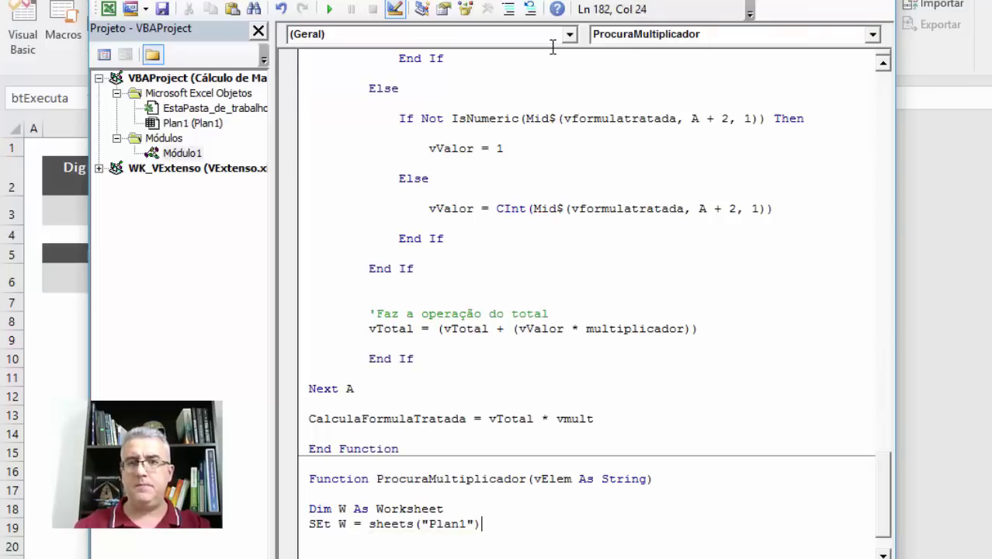
key(Return)
text(w.ge)
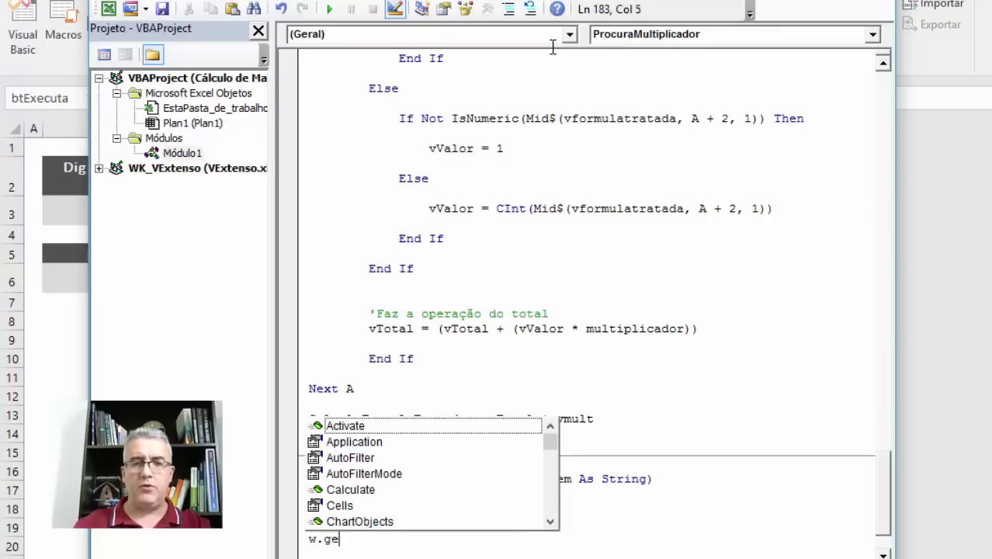
key(BackSpace)
key(BackSpace)
text(ra()
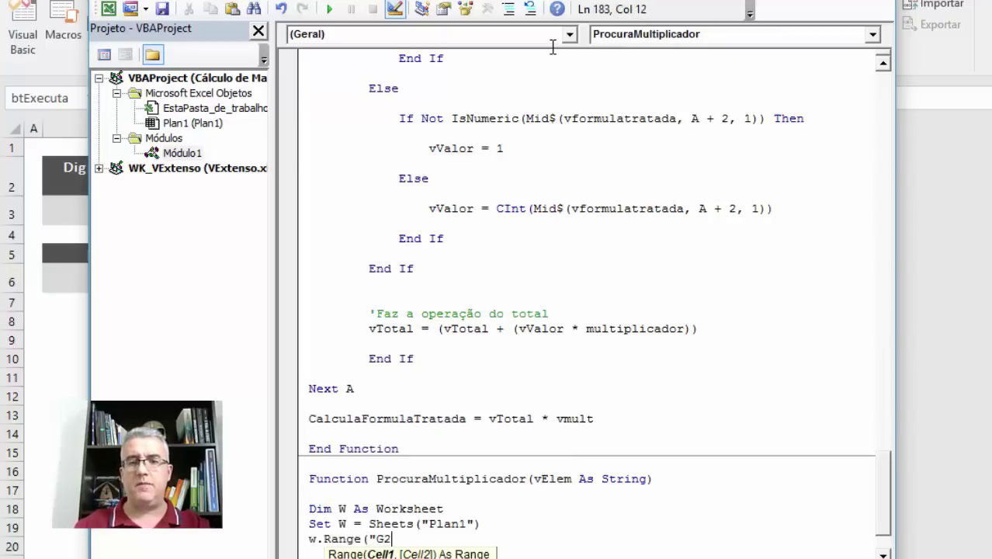
text(").select)
key(Return)
key(Return)
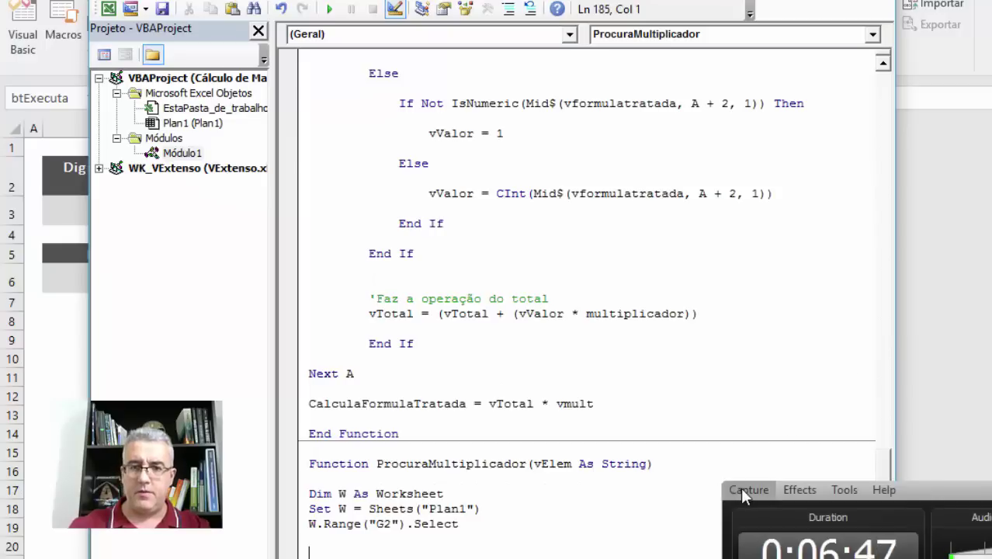
click(636, 463)
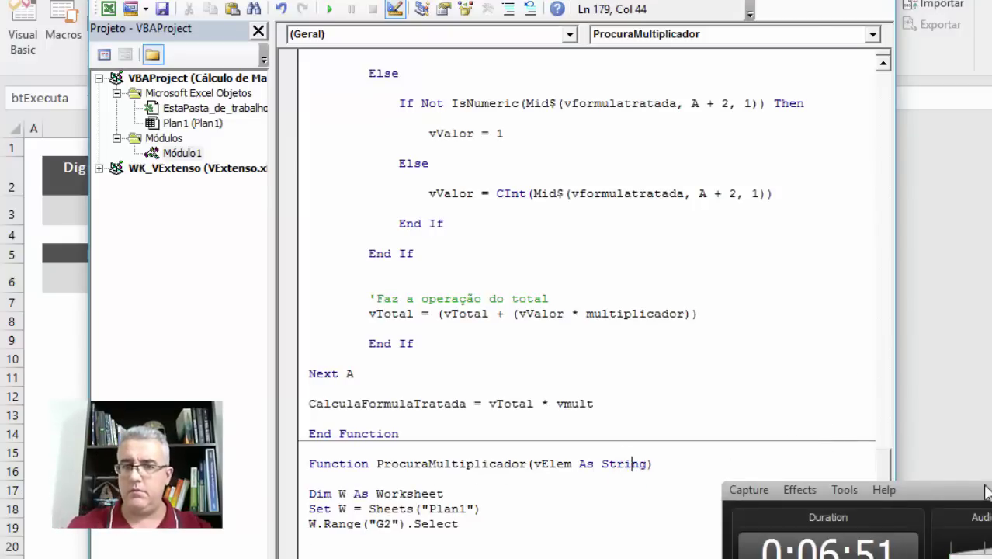
click(17, 323)
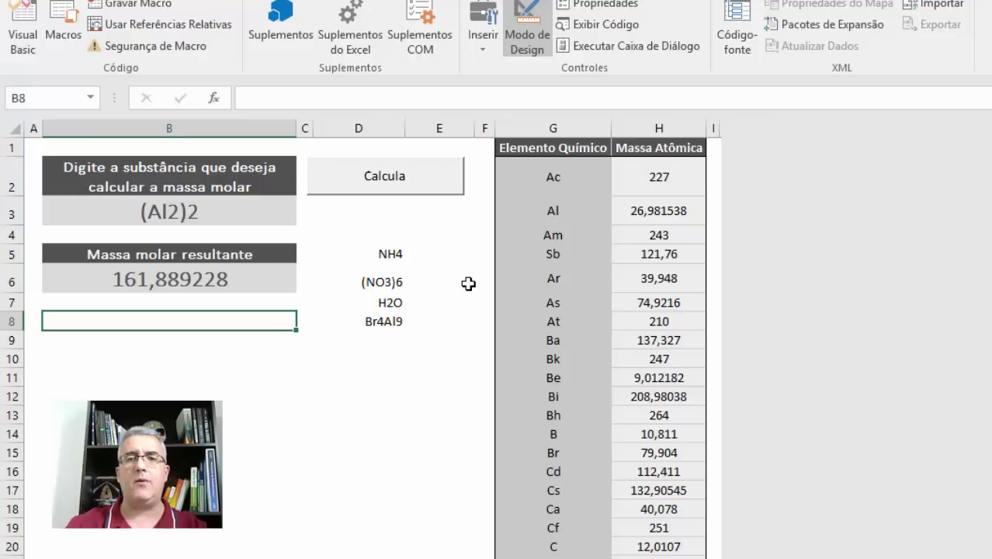
Return from the element table to the ProcuraMultiplicador code in the VBA Editor
key(alt+F11)
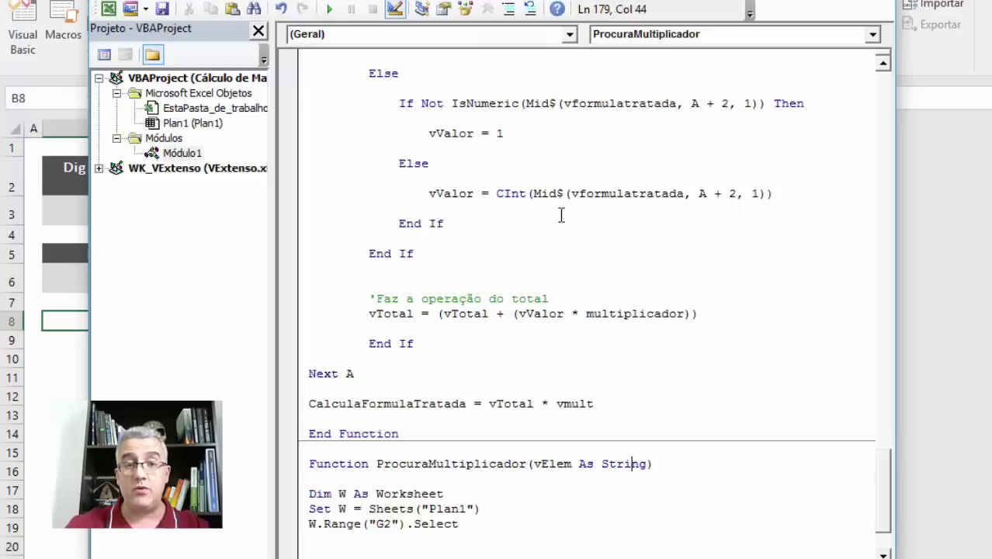
scroll(458, 412, down, 1)
Add a Do While ActiveCell.Value <> "" loop that moves down one row with Offset(1, 0).Select
scroll(458, 415, down, 1)
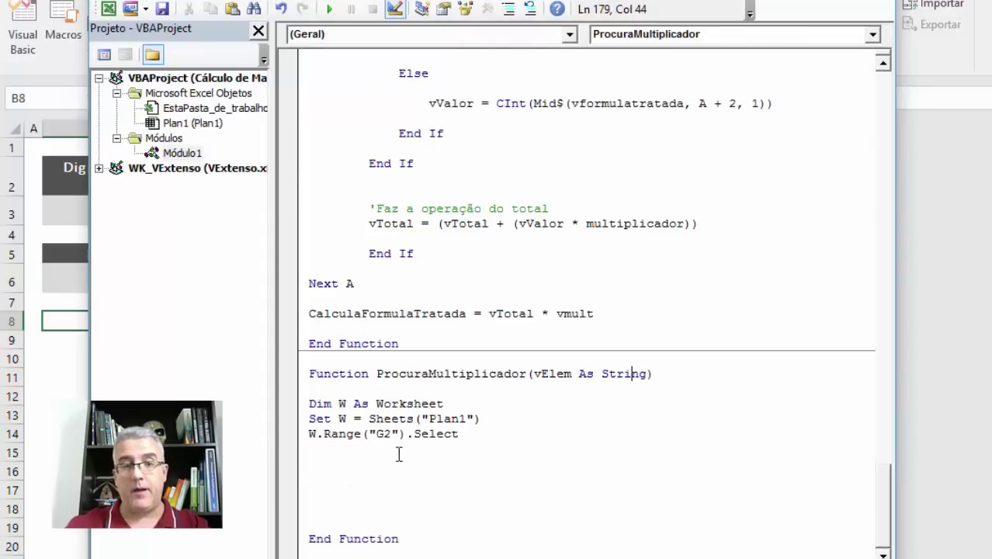
click(397, 454)
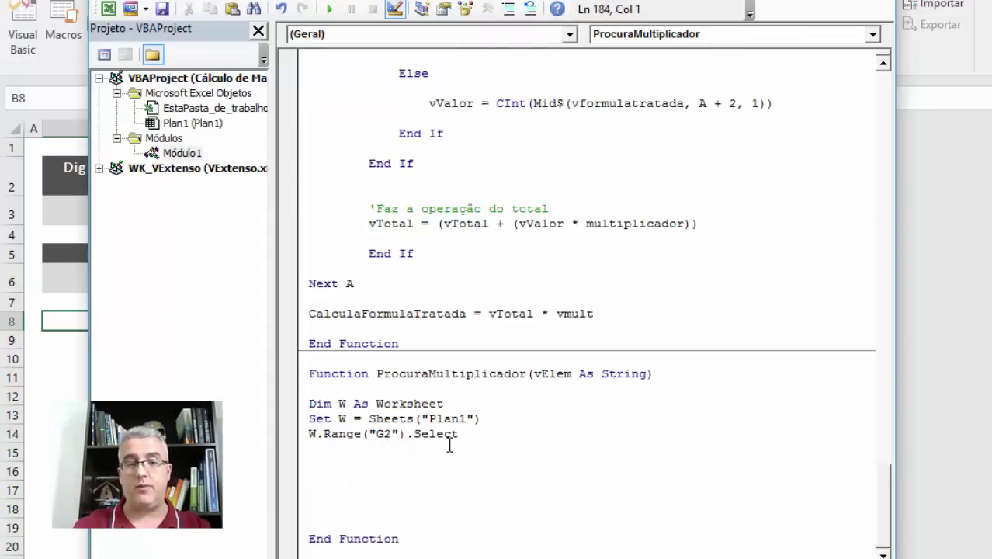
key(Return)
text(do whil)
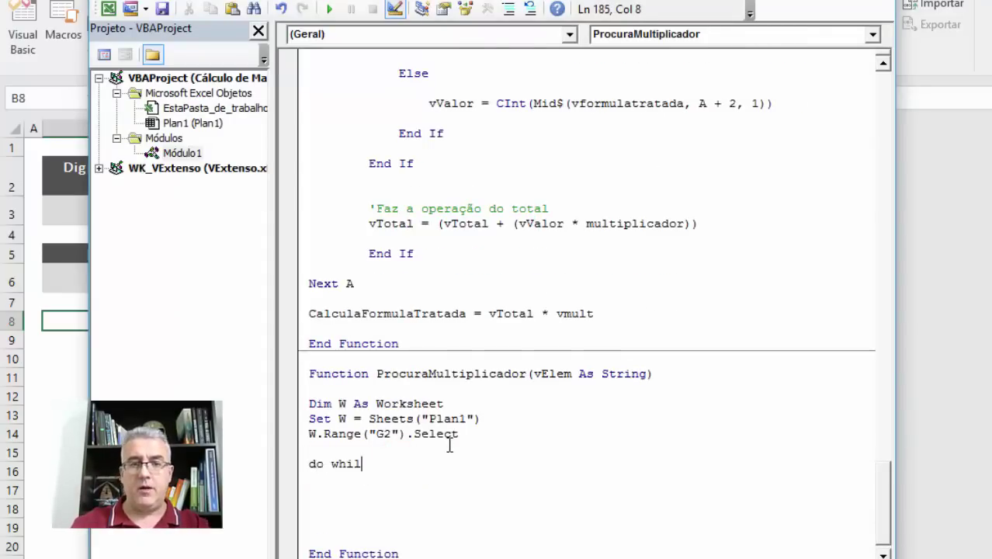
text(e activecell.value <> ")
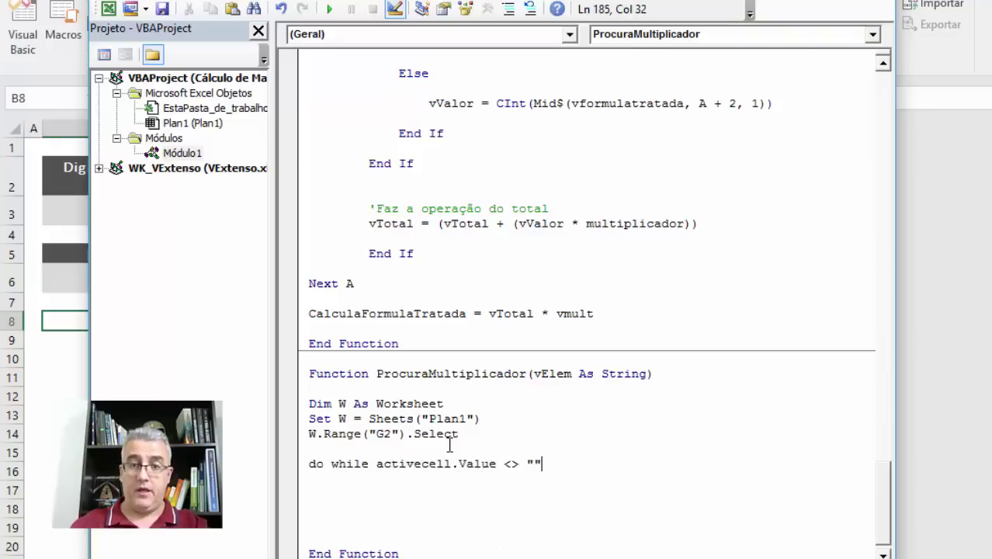
key(Return)
key(Return)
key(Tab)
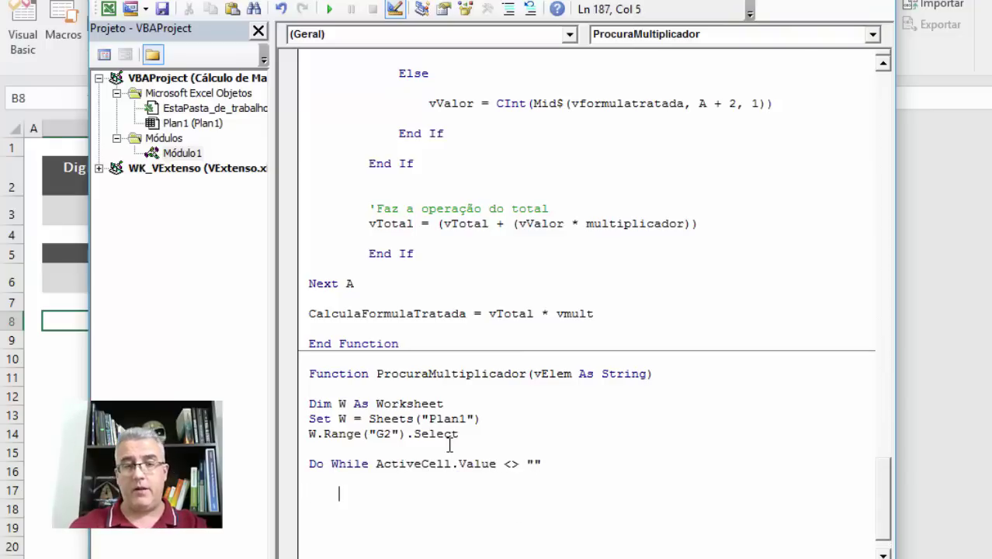
text(activecel)
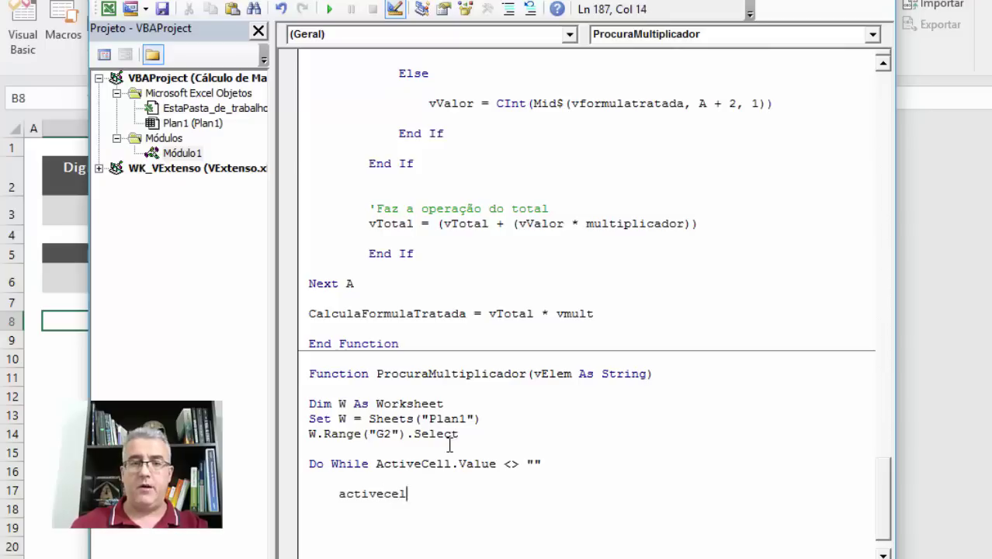
text(.offset(1,0))
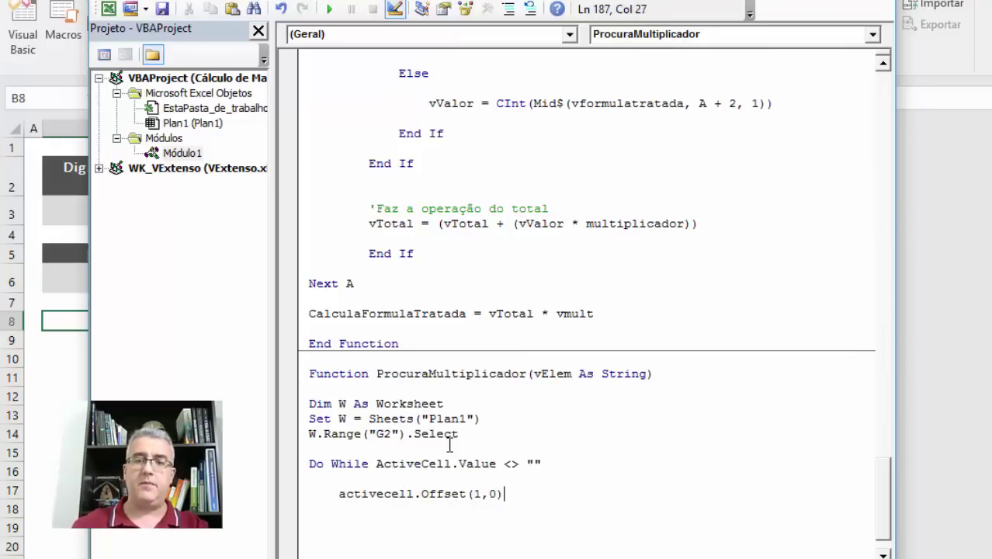
text(.se)
text(c)
key(Return)
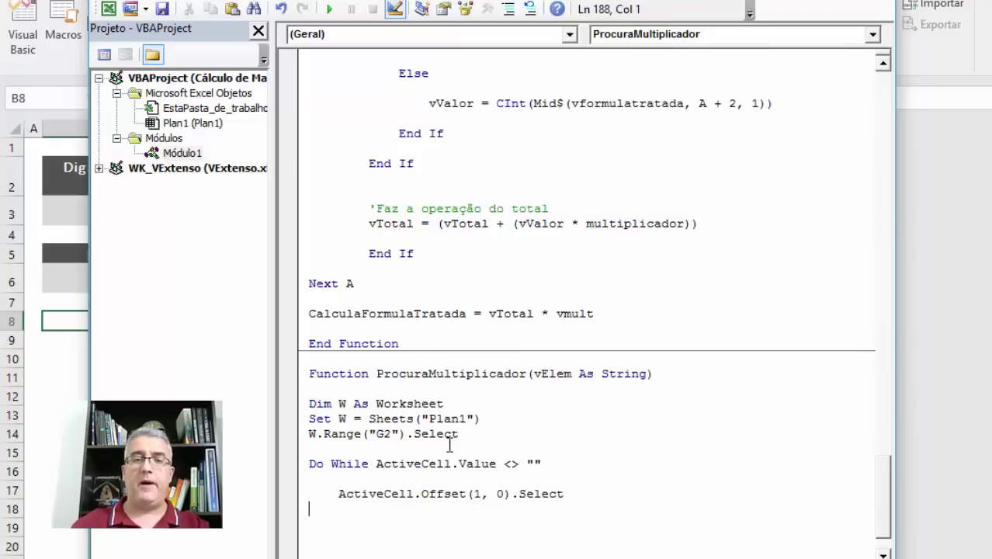
text(loop)
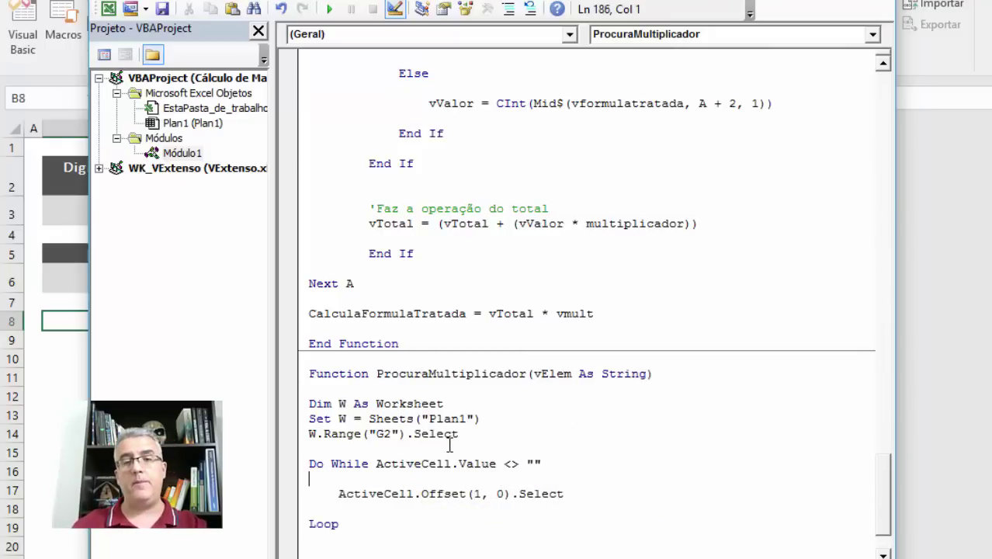
key(Return)
key(Return)
key(Return)
key(Return)
key(Up)
key(Up)
key(Up)
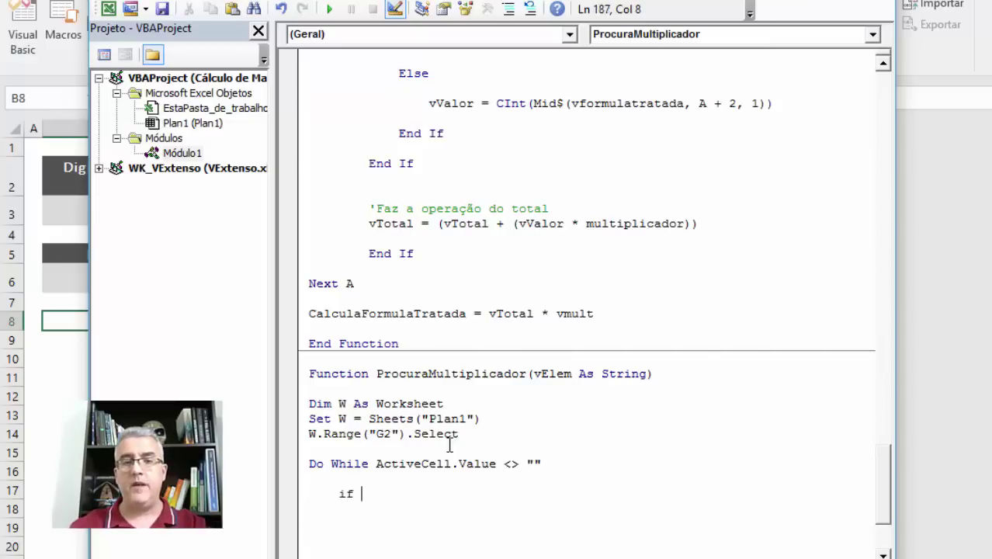
When ActiveCell.Value = vElem, set ProcuraMultiplicador to ActiveCell.Offset(0, 1).Value
text(activecell.)
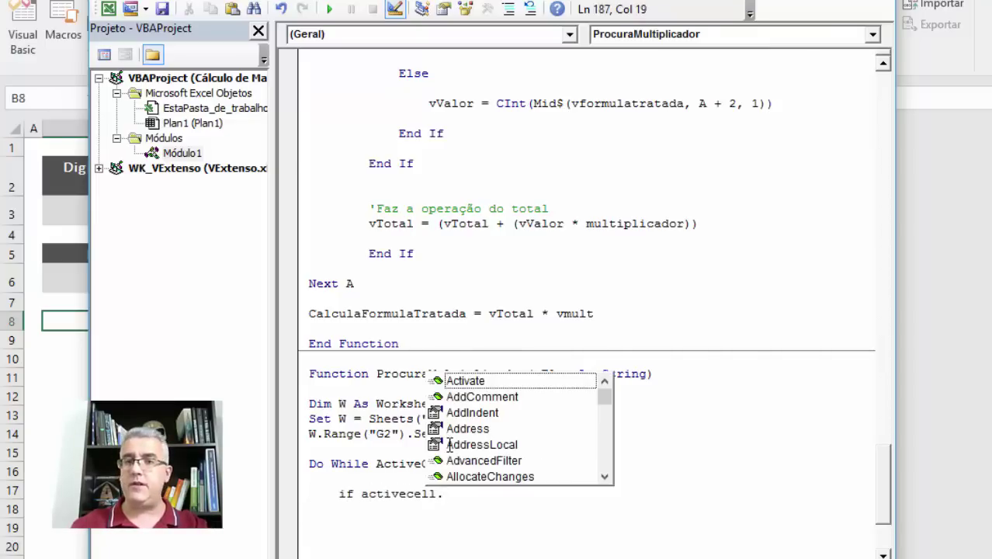
text(value )
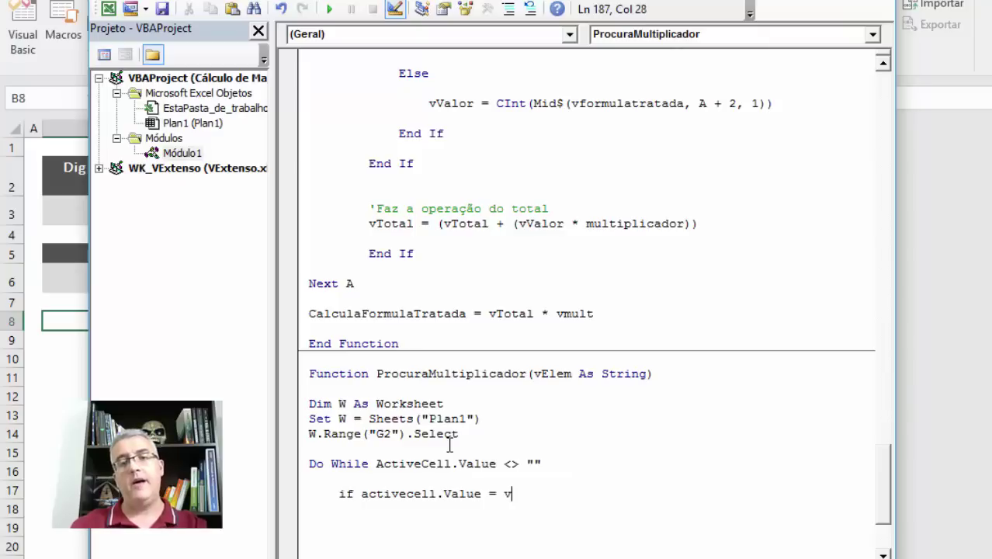
text(elem)
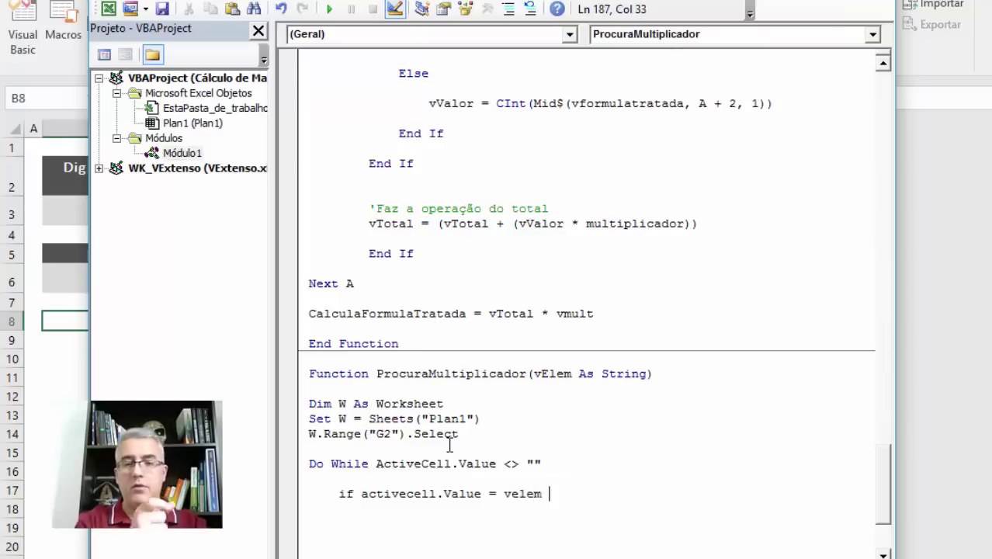
text( n)
key(Return)
key(Return)
key(Return)
text(procuramu)
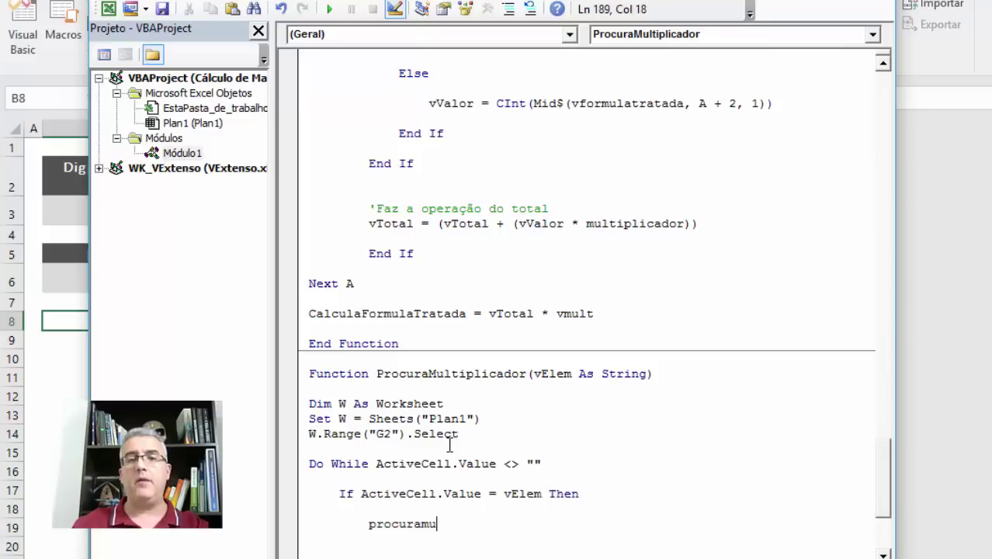
text(lticpl)
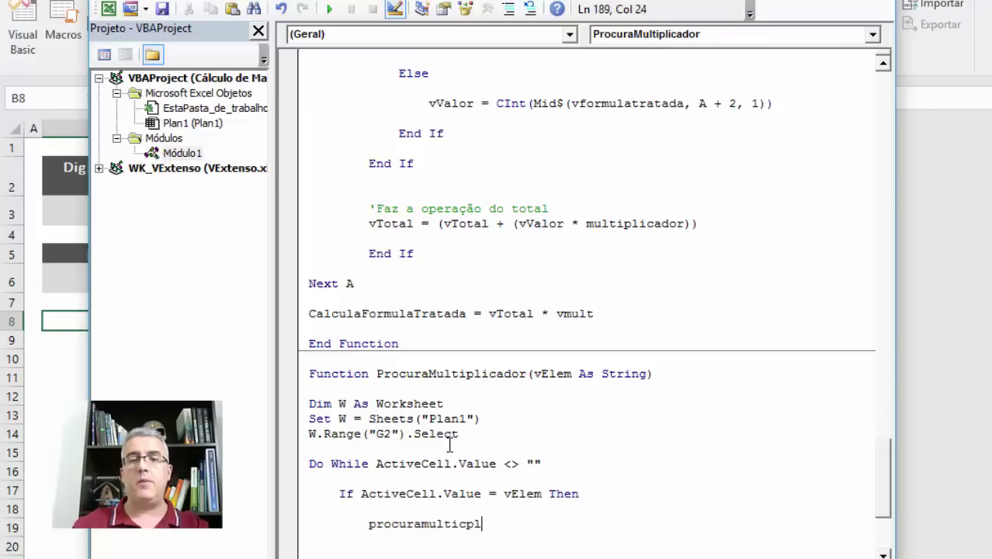
key(BackSpace)
key(BackSpace)
key(BackSpace)
text(plicad)
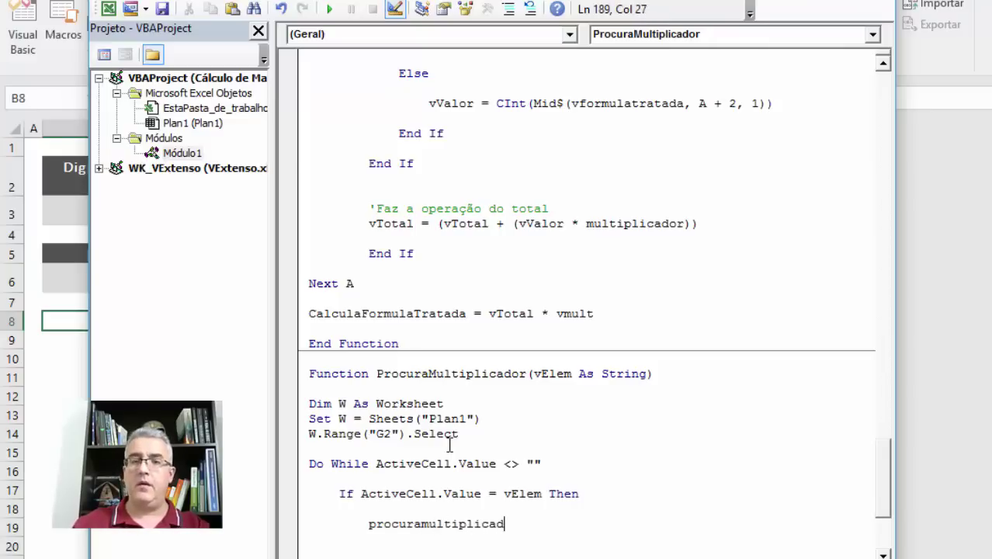
text(or = activecell.o)
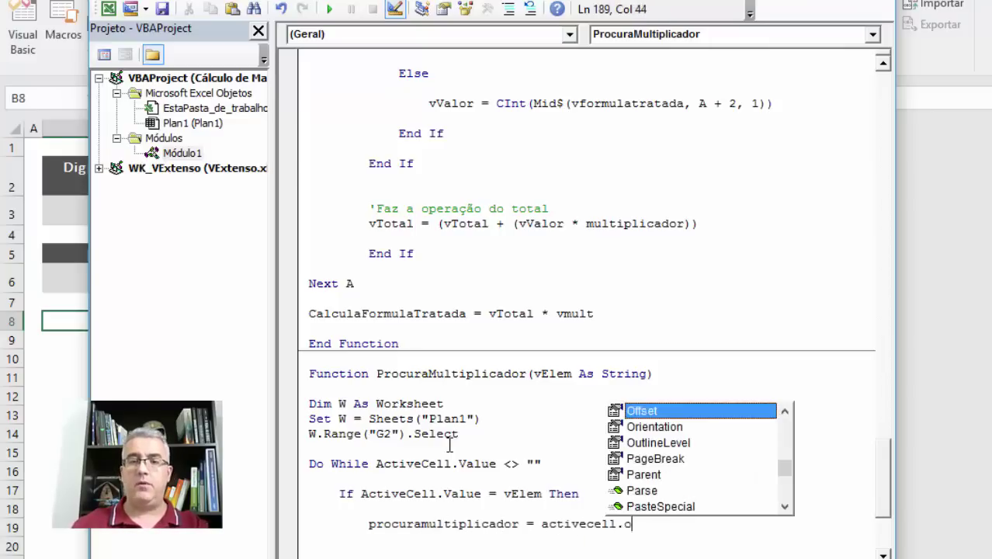
text(ffset(0,1).value)
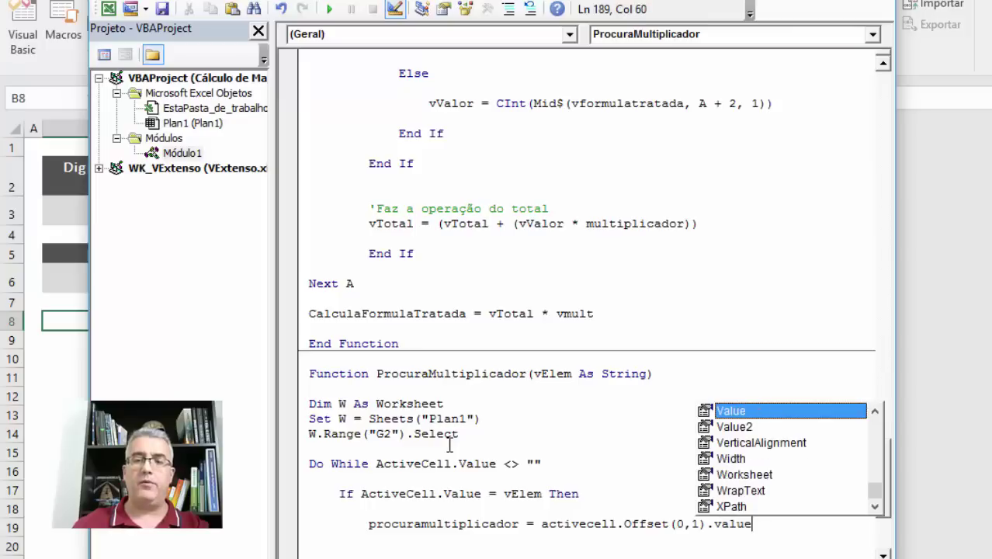
key(Return)
Finish the early loop exit line and close the match check with End If
text(o)
key(Return)
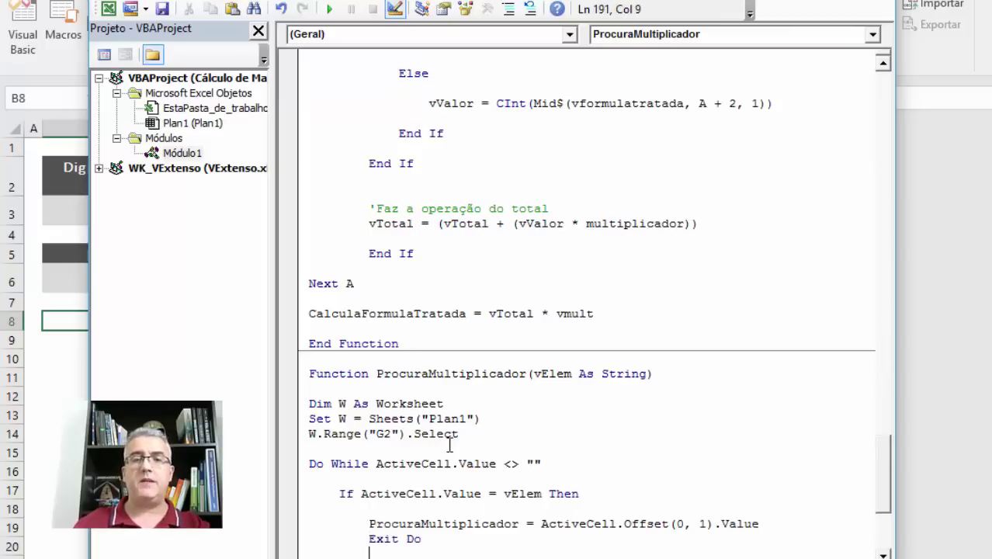
key(Return)
key(Return)
text(e)
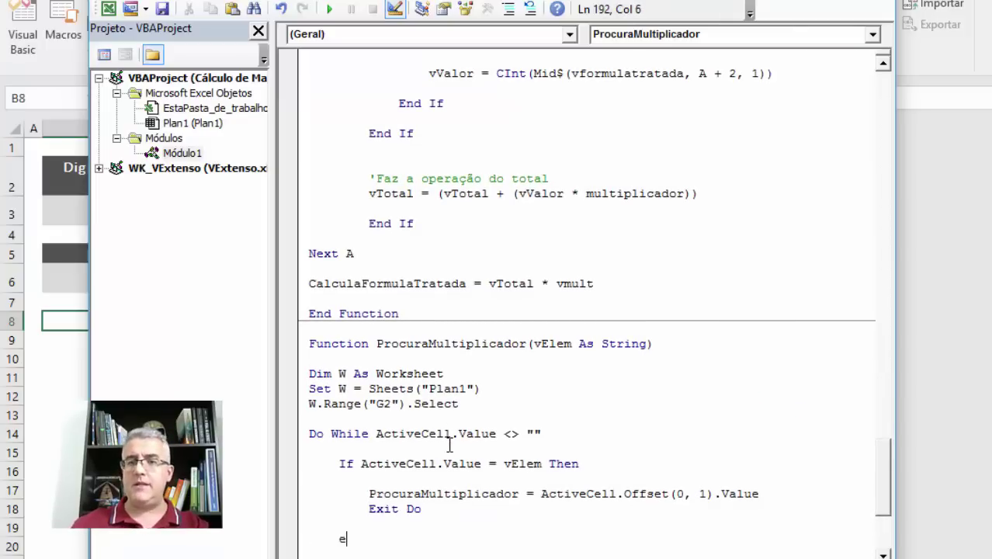
text(ndif)
key(Return)
key(Return)
key(Return)
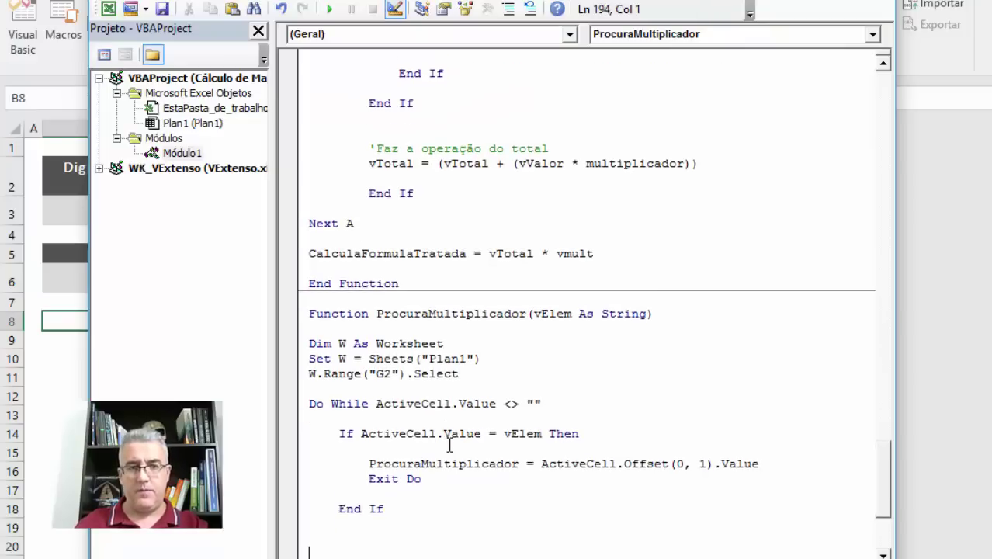
key(Return)
key(Return)
Remove the extra blank lines so ActiveCell.Offset(1, 0).Select sits just before Loop
key(shift+Down)
key(shift+Down)
key(shift+Down)
key(Delete)
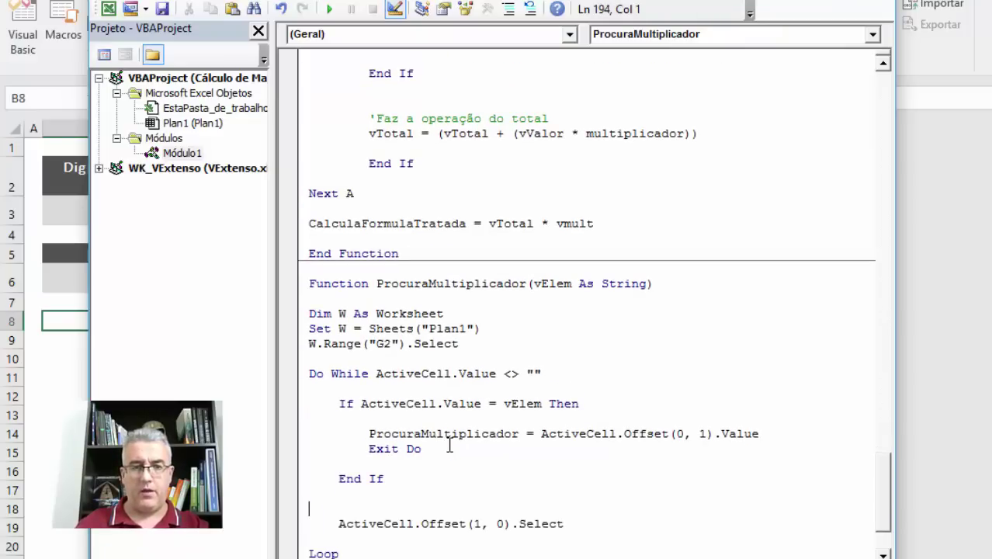
key(Tab)
key(Return)
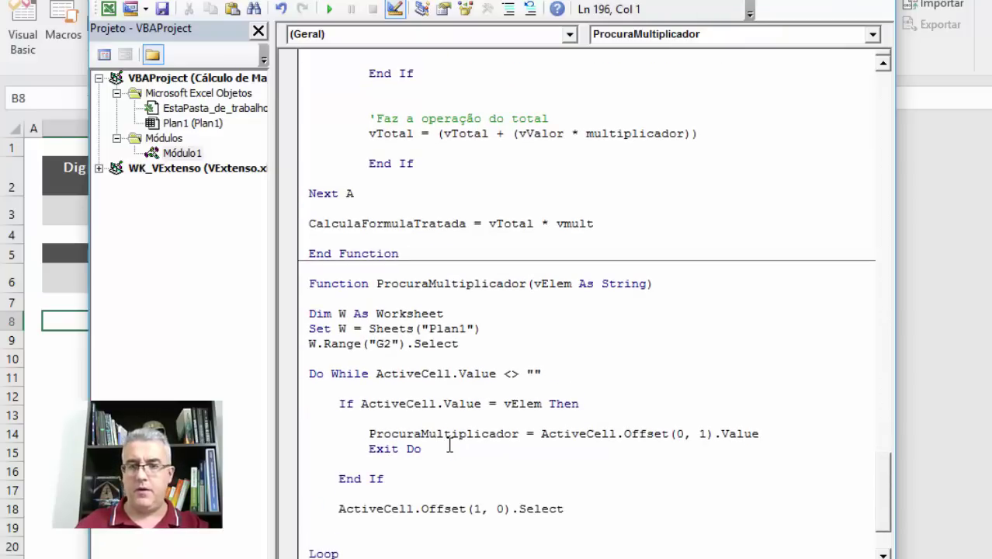
key(Down)
key(Delete)
key(Down)
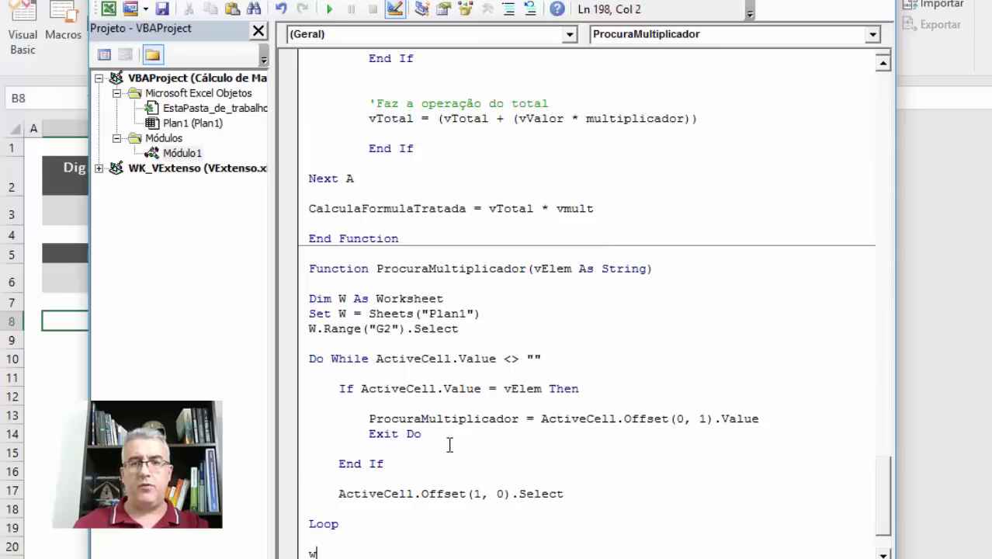
Add W.Range("G2").Select after Loop, trim blank lines before End Function, and return to Excel
text(.range)
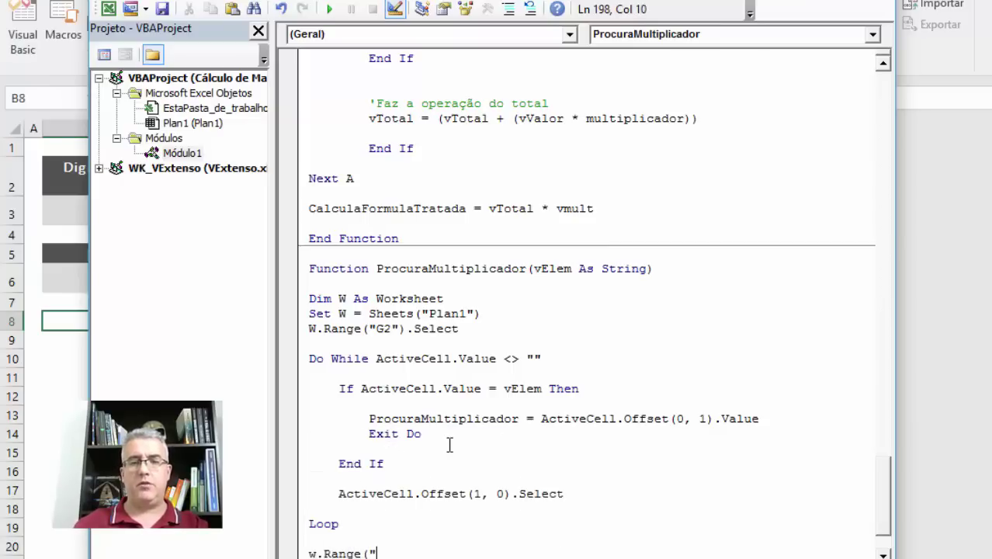
text(").select)
key(Return)
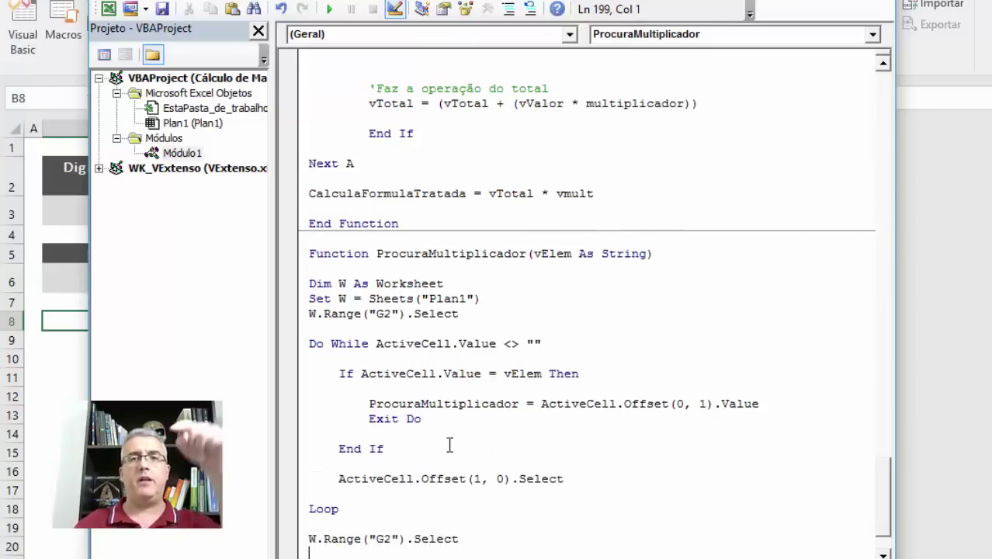
key(Return)
key(Return)
key(Return)
key(Return)
key(Return)
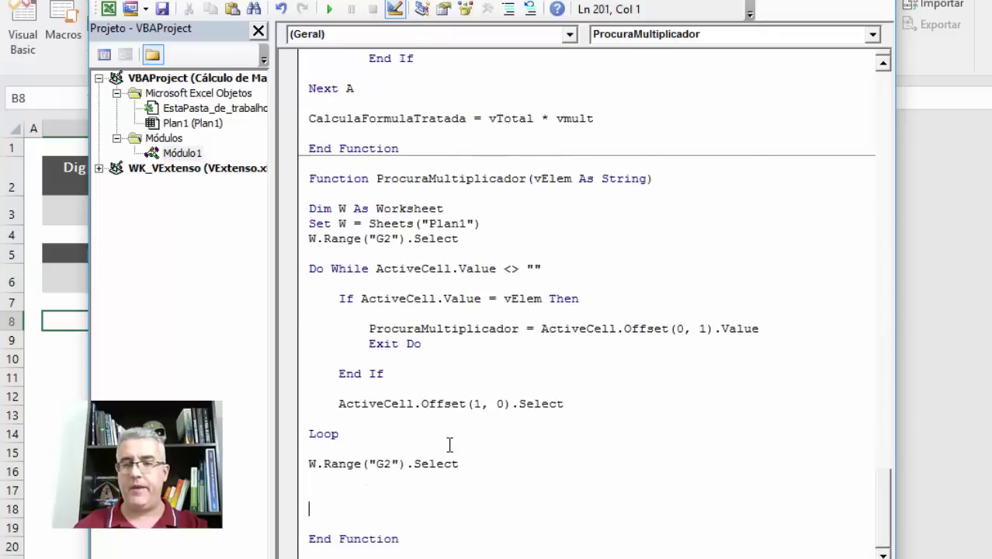
key(Down)
key(Down)
key(Down)
key(BackSpace)
key(BackSpace)
key(BackSpace)
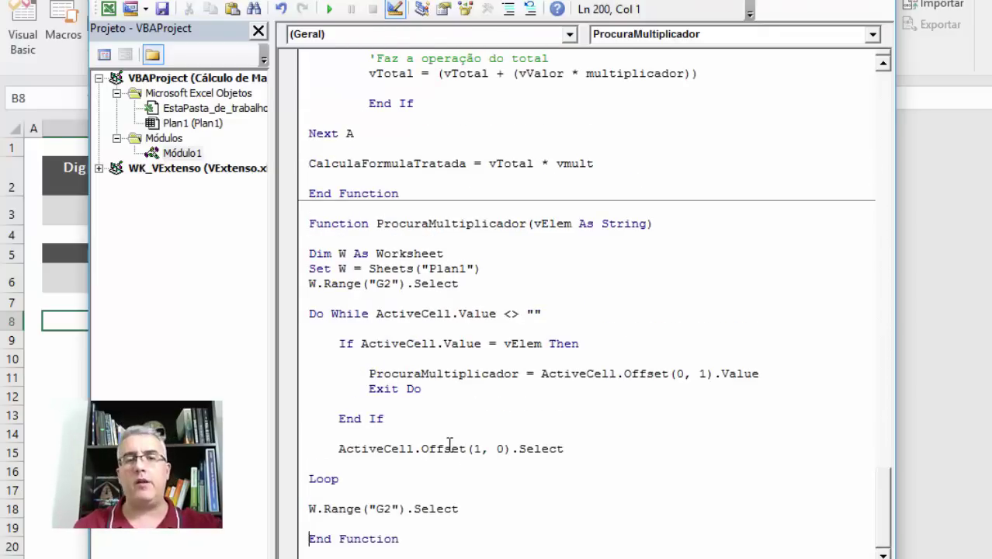
key(alt+F11)
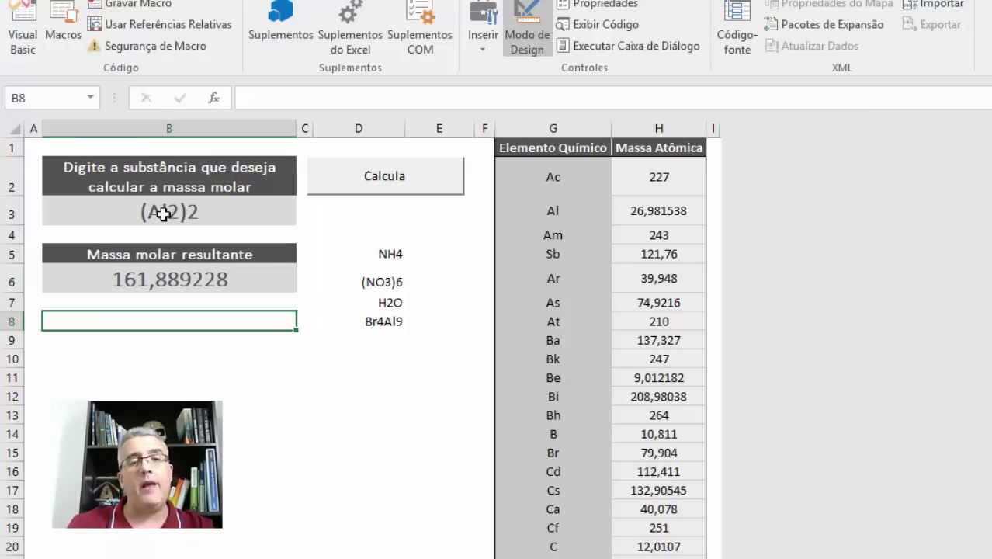
Select cell G3 holding Al, with atomic mass 26,981538, in the element table
click(555, 211)
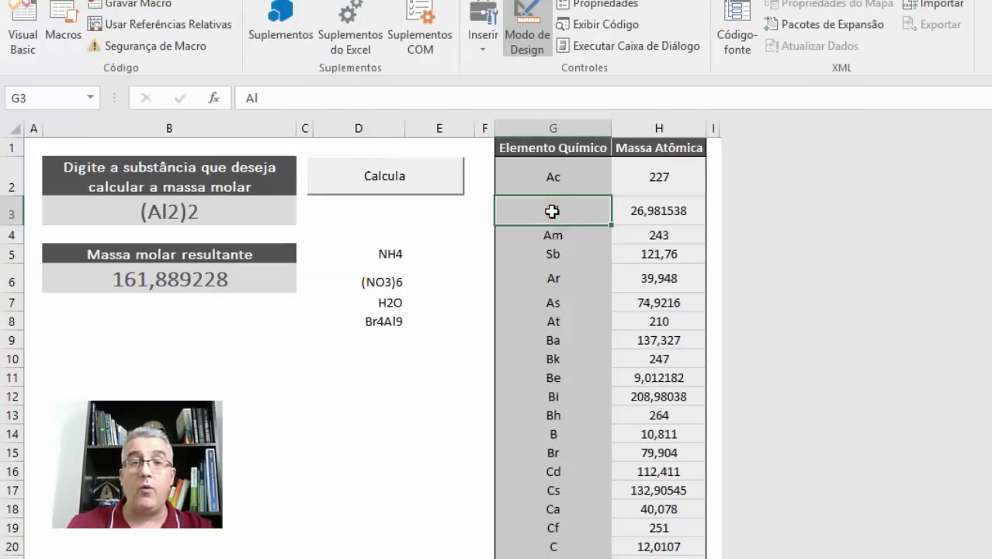
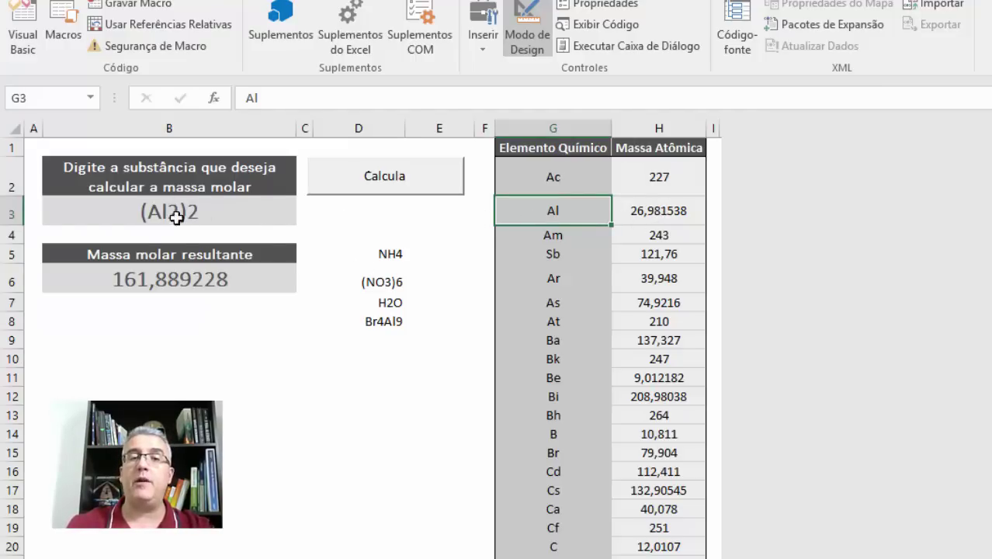
Leave design mode, run Calcula, and correct vformulatrada to vformulatratada after the compile error
click(527, 31)
click(460, 287)
click(382, 179)
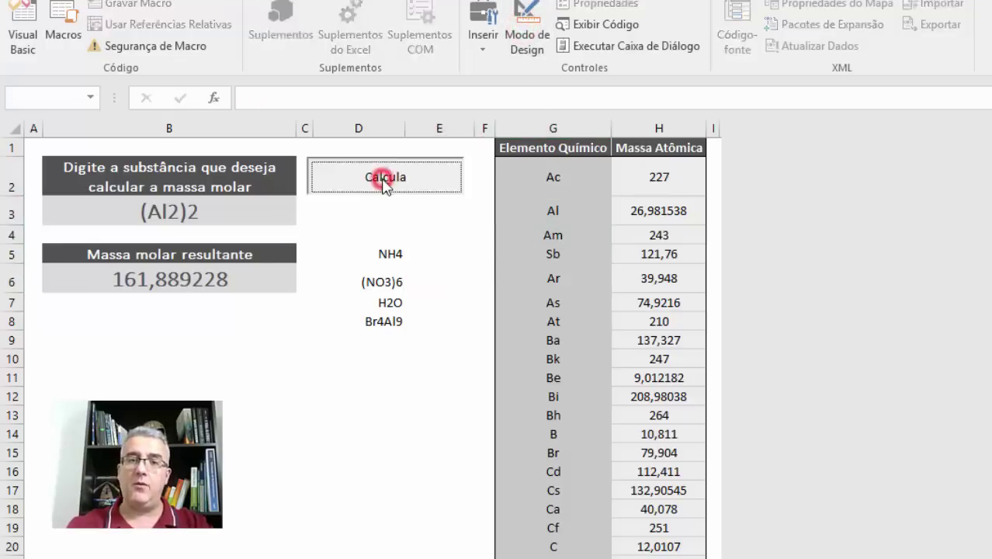
click(594, 355)
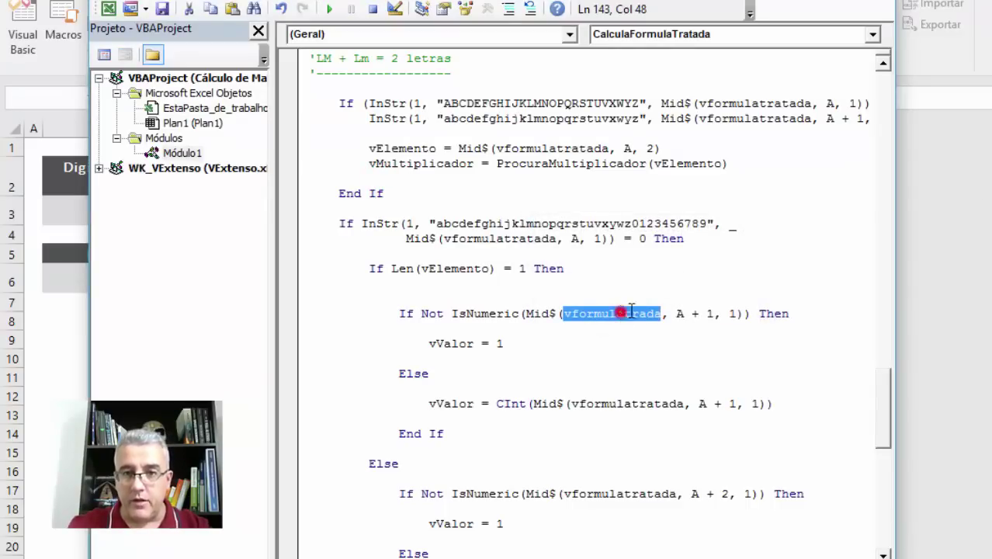
click(616, 313)
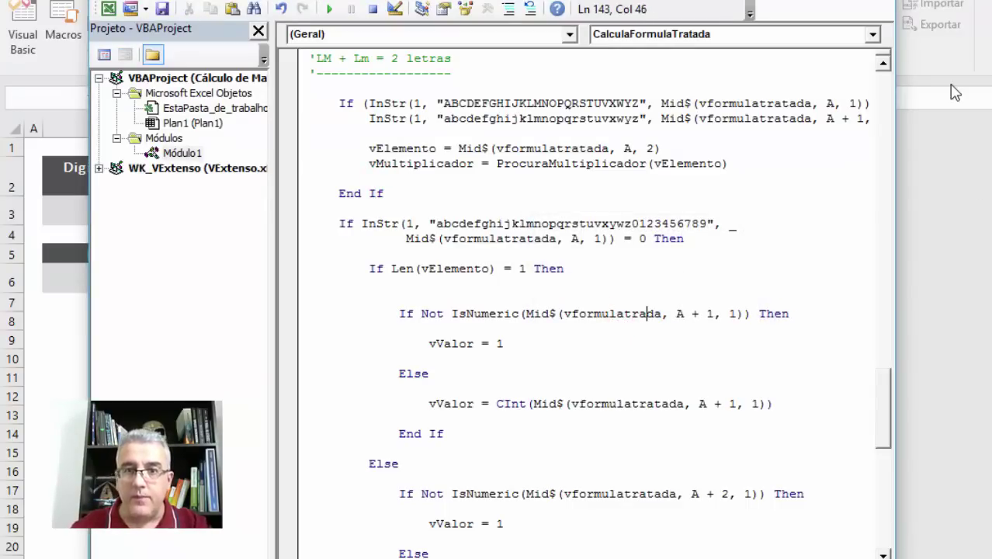
text(ta)
click(719, 286)
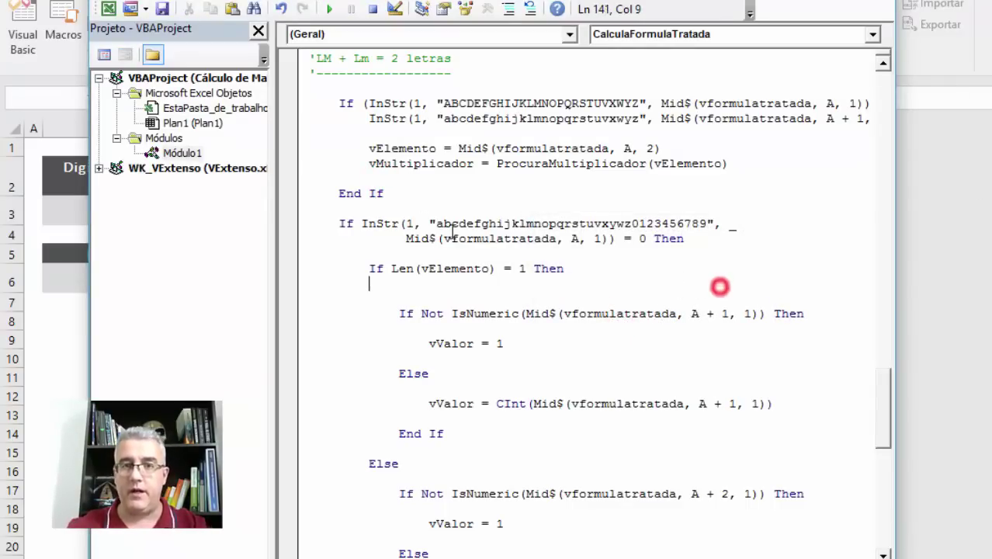
Compile VBAProject and rename the undefined multiplicador to vMultiplicador
click(392, 0)
click(404, 6)
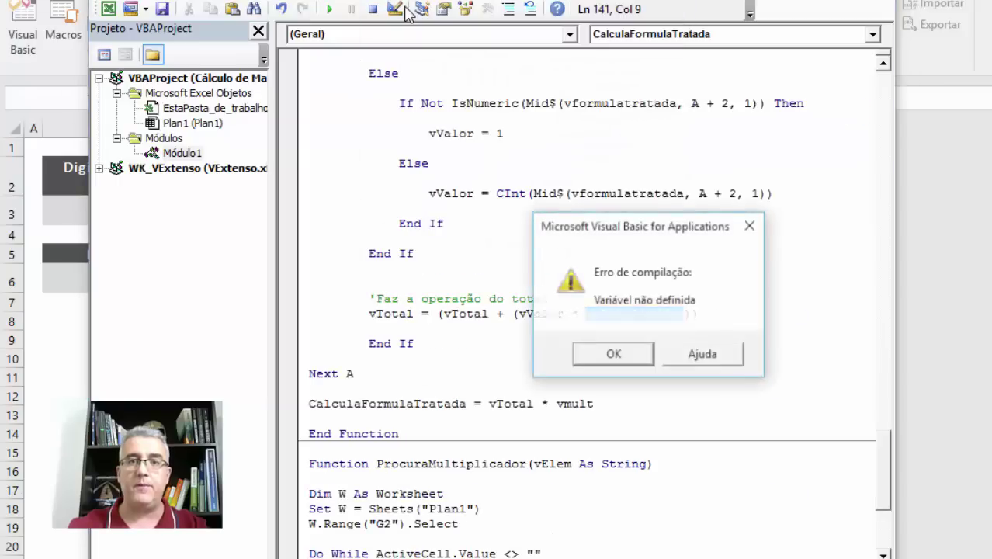
click(628, 354)
click(669, 313)
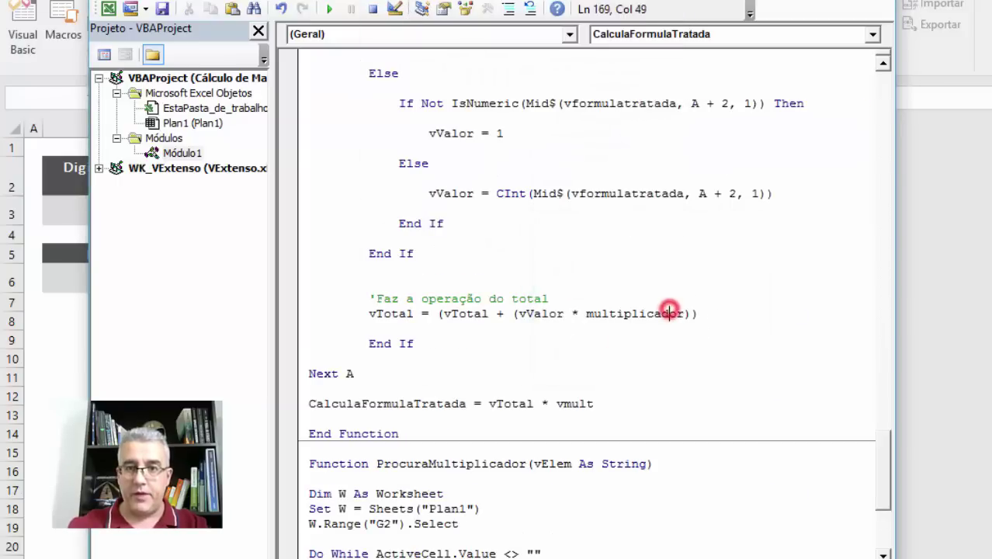
key(Left)
text(v)
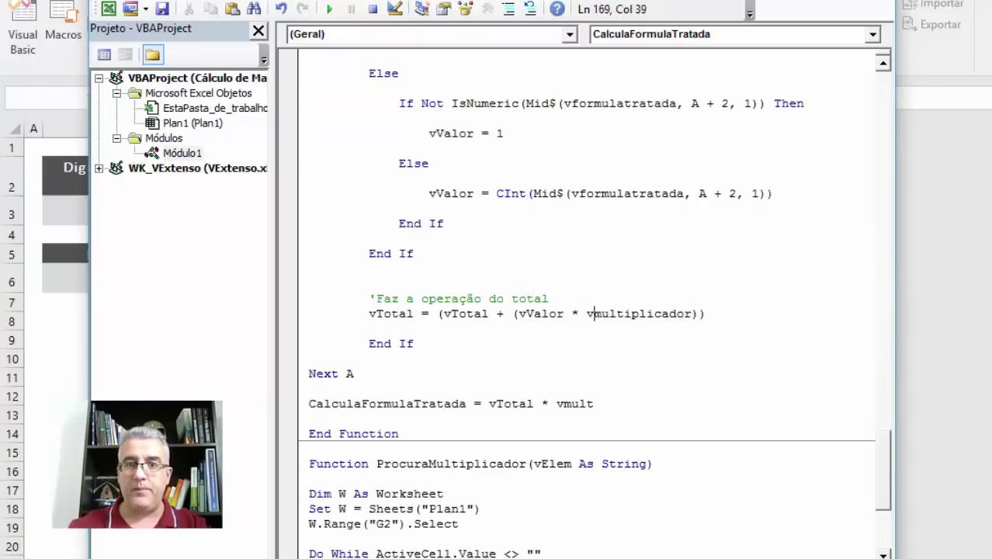
Recompile the project, stop the debugger, and rerun the Calcula calculation on the worksheet
key(alt+d)
click(411, 7)
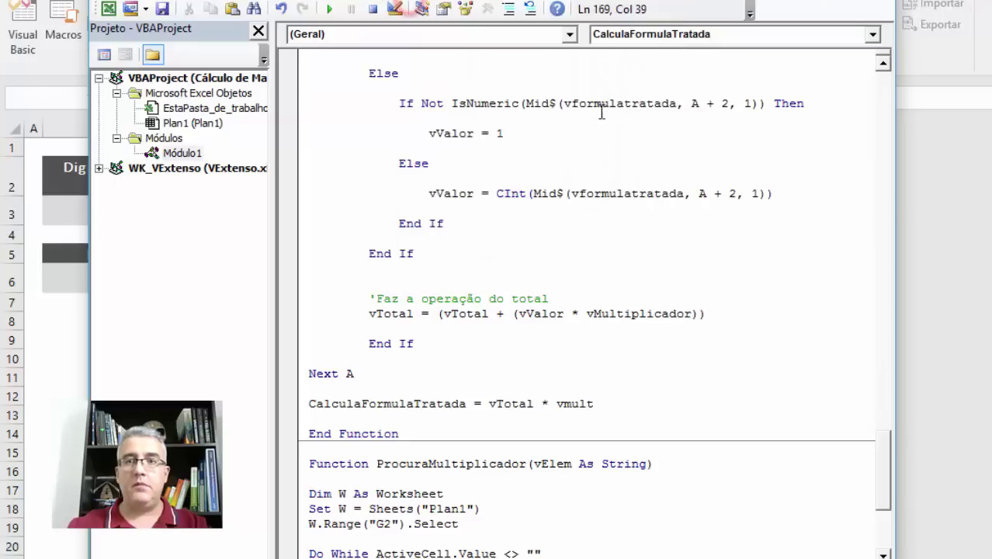
key(alt+q)
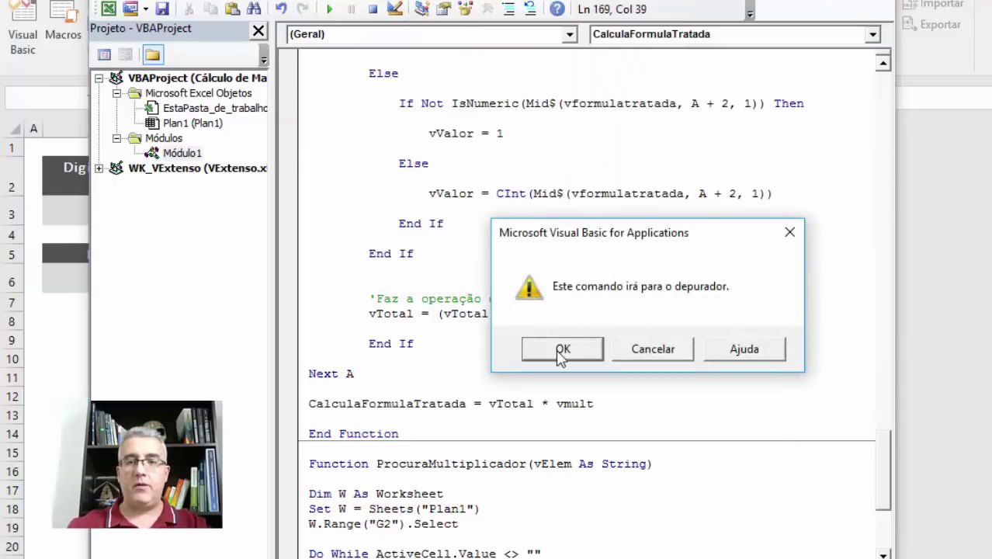
click(561, 349)
click(429, 302)
click(387, 170)
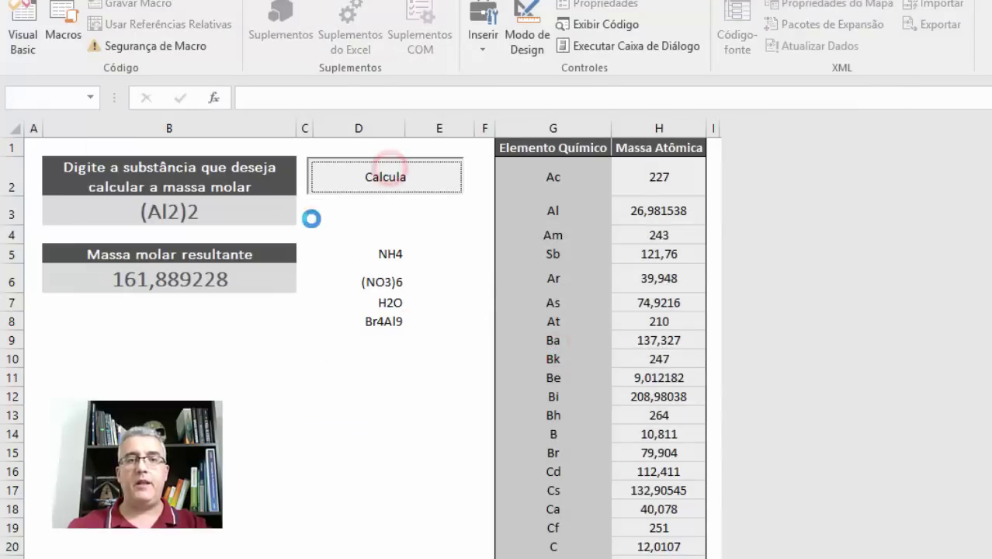
Dismiss the incomplete-calculation notice and move the selection to empty cell B10
click(733, 343)
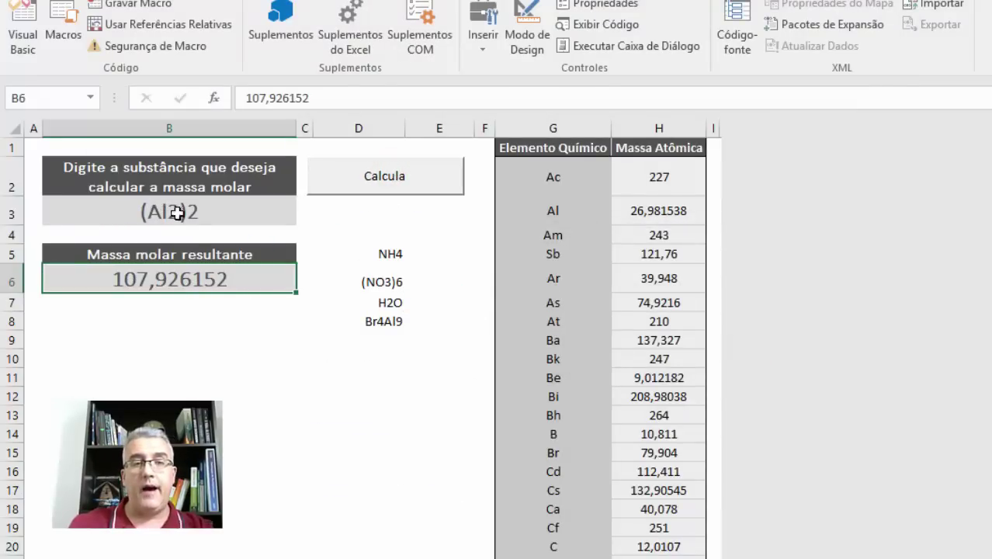
click(191, 391)
click(656, 211)
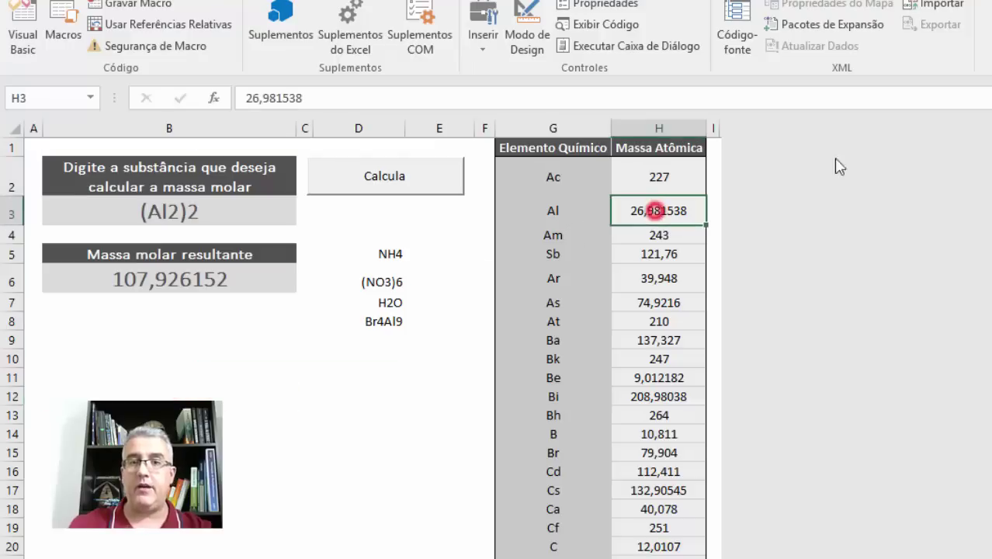
key(ctrl+c)
key(Escape)
key(Left)
key(Down)
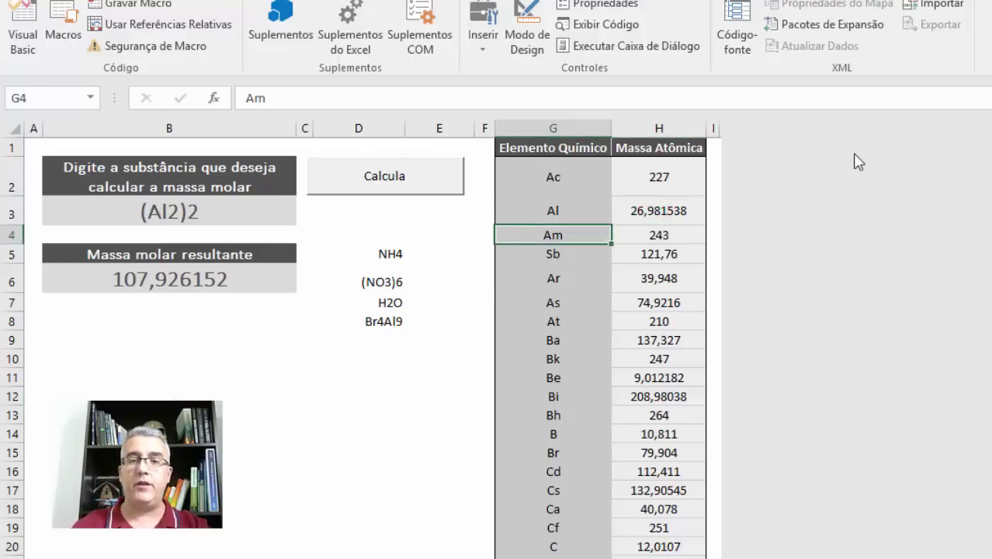
key(Left)
key(Left)
key(Down)
key(Left)
key(Down)
key(Down)
key(Down)
key(Left)
key(Down)
key(Down)
key(Left)
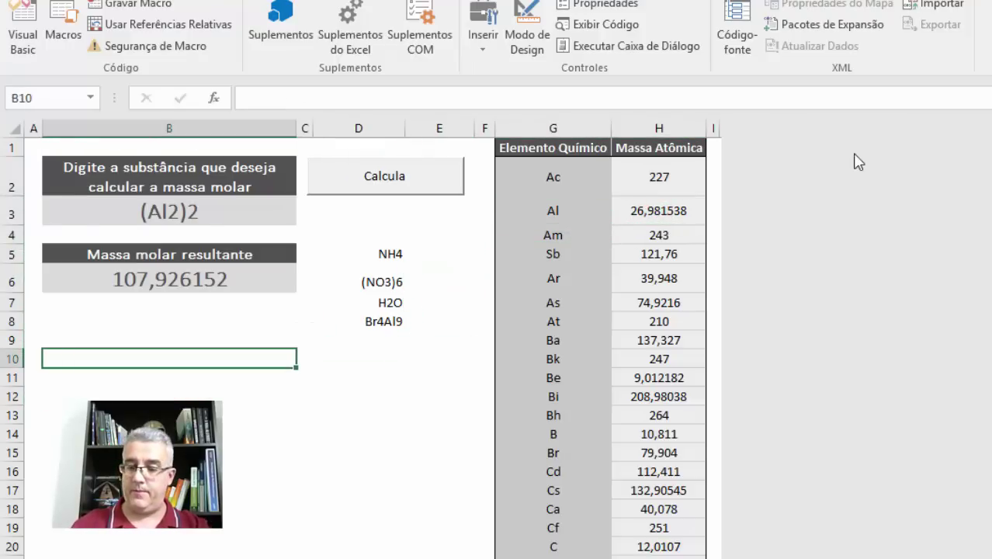
key(Right)
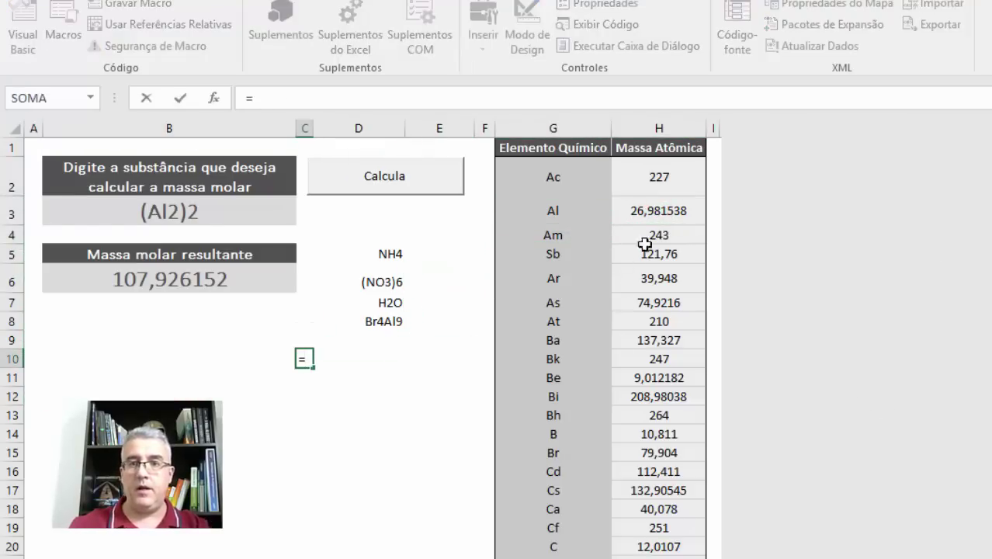
Enter a check formula in B10 multiplying aluminium's mass H3 by 2
click(198, 357)
text(=)
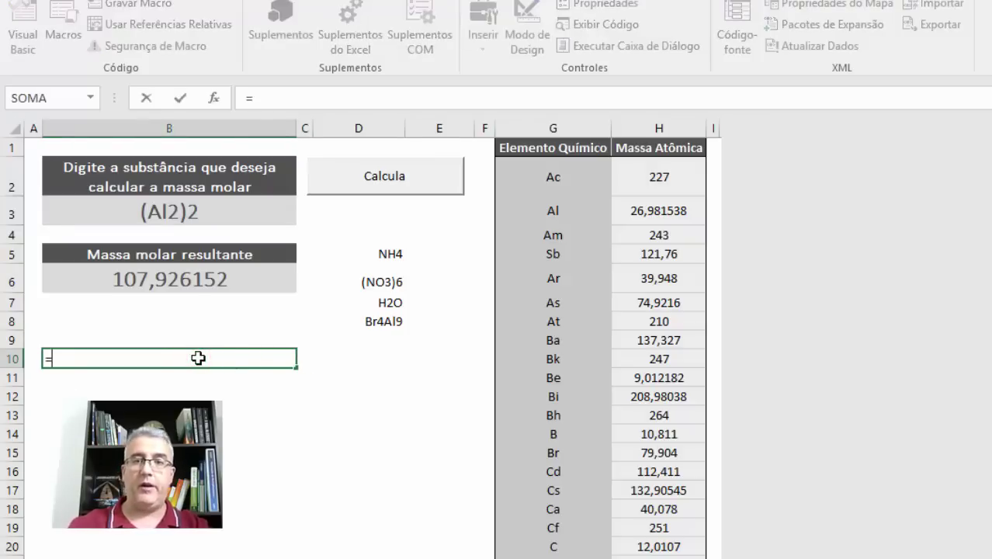
click(672, 216)
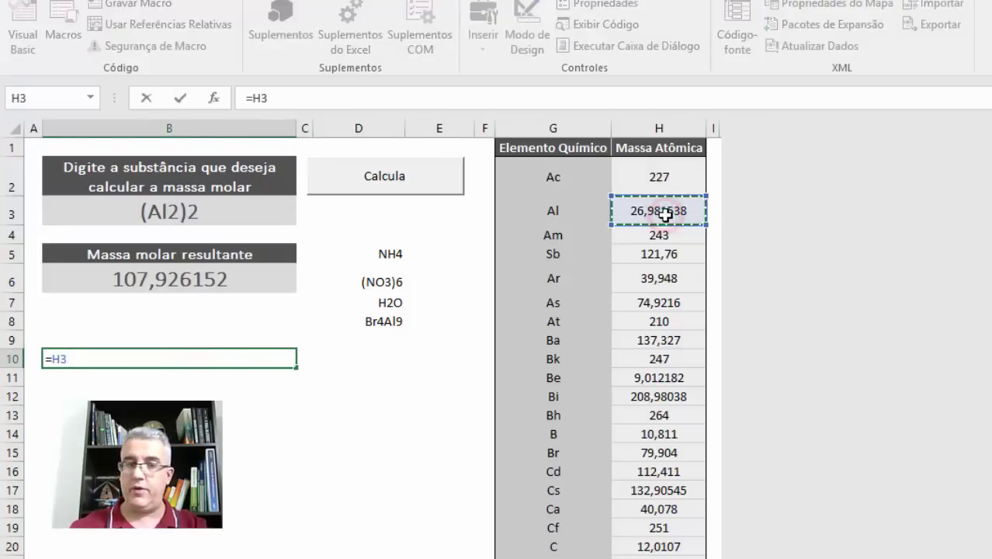
text(*10=)
key(BackSpace)
key(BackSpace)
key(BackSpace)
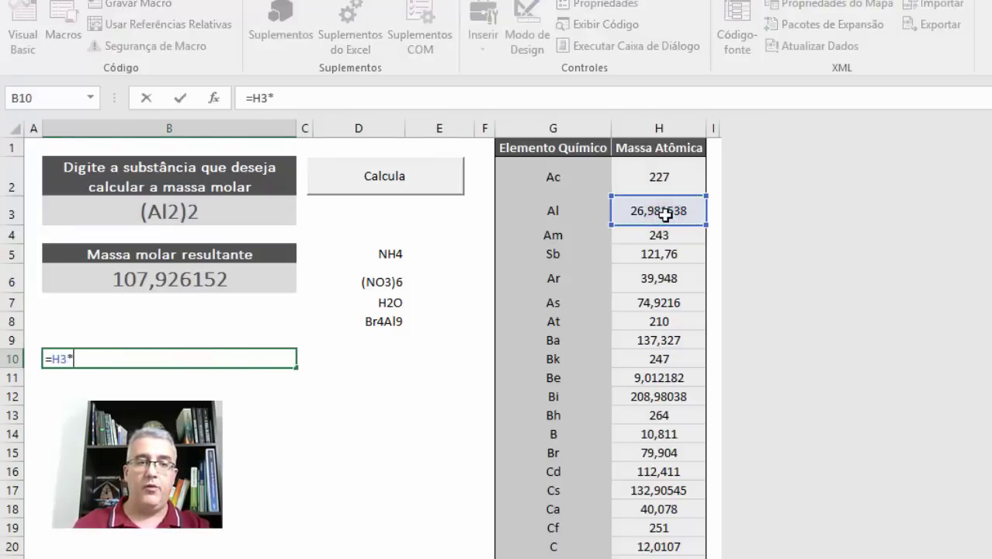
text(2)
key(Return)
key(Up)
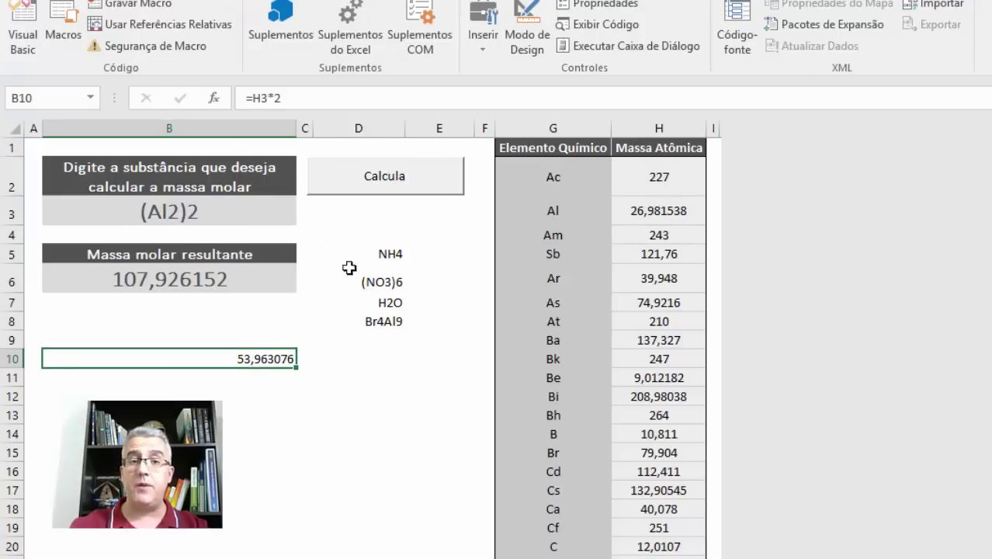
Extend the B10 check to =H3*2*2 to confirm 107,926152, then clear B10
key(F2)
text(*2)
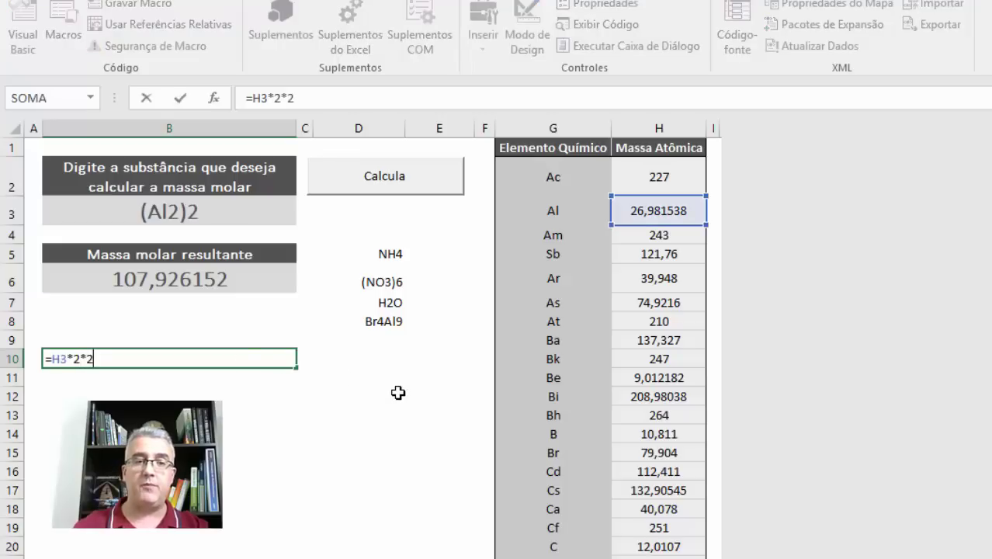
key(Return)
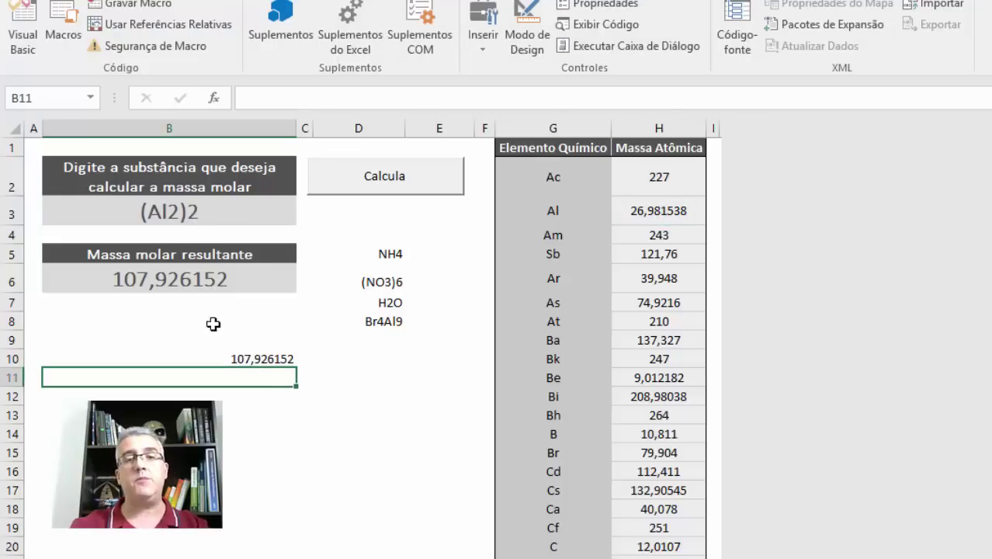
click(254, 361)
key(Delete)
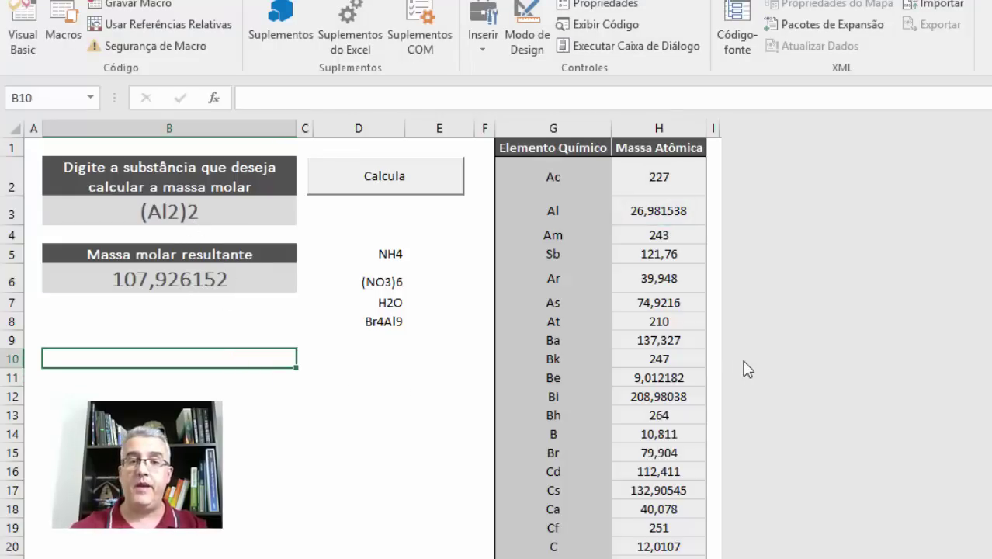
Test Ac as the substance in B3 and run Calcula, which returns 0
click(176, 207)
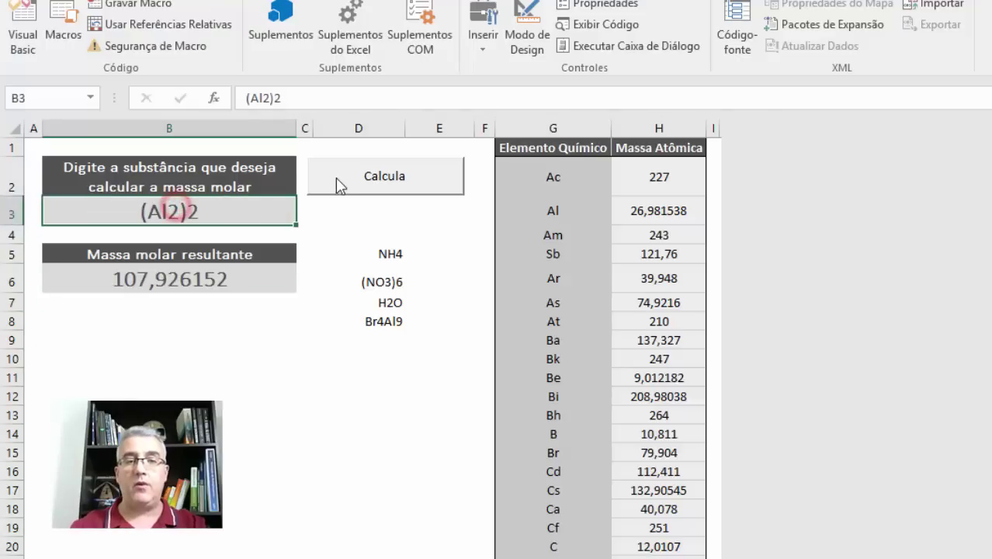
text(Ac)
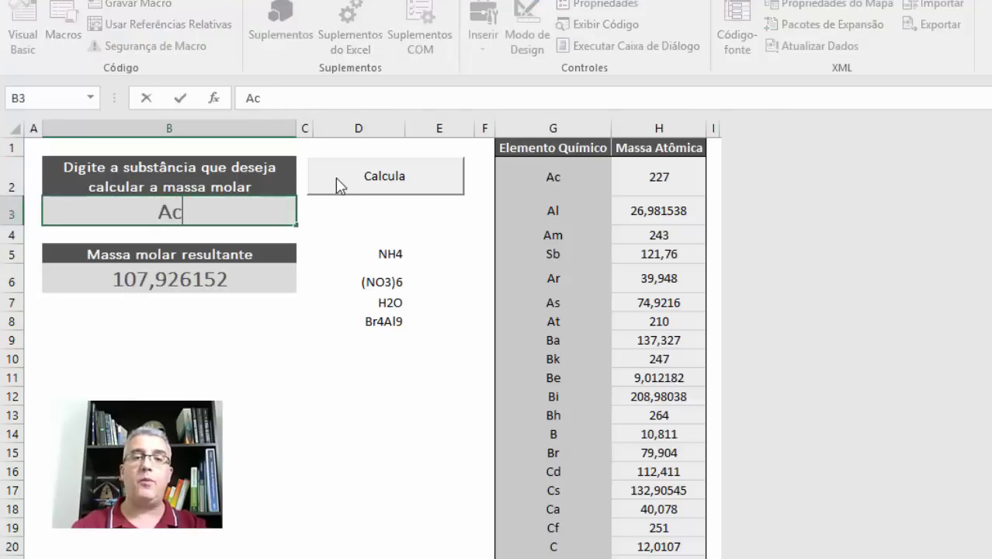
key(Return)
click(337, 183)
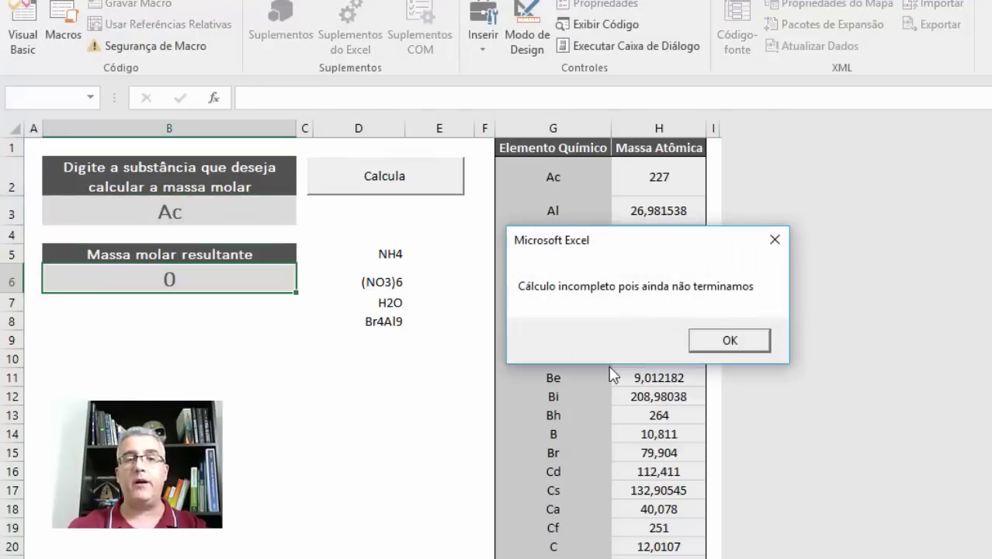
click(748, 342)
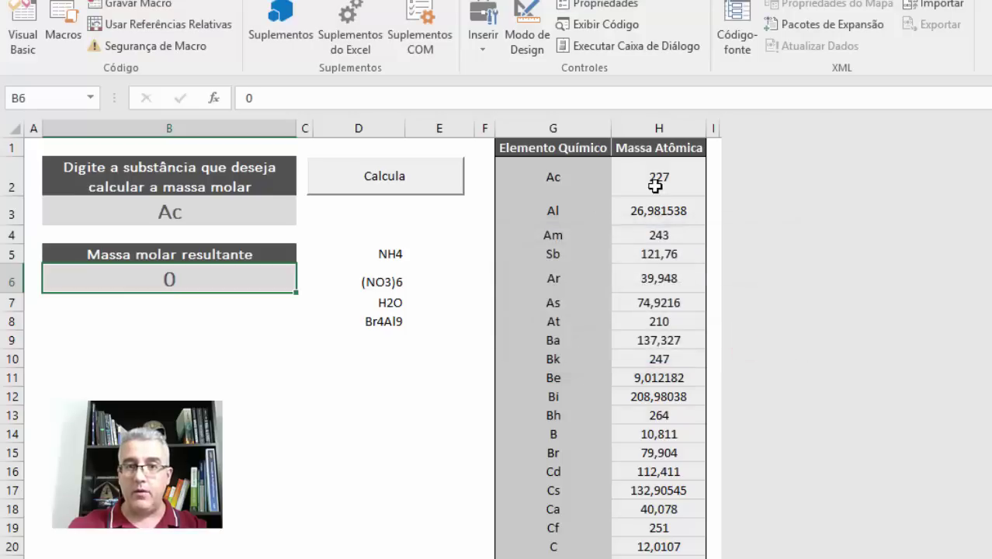
click(347, 267)
click(235, 268)
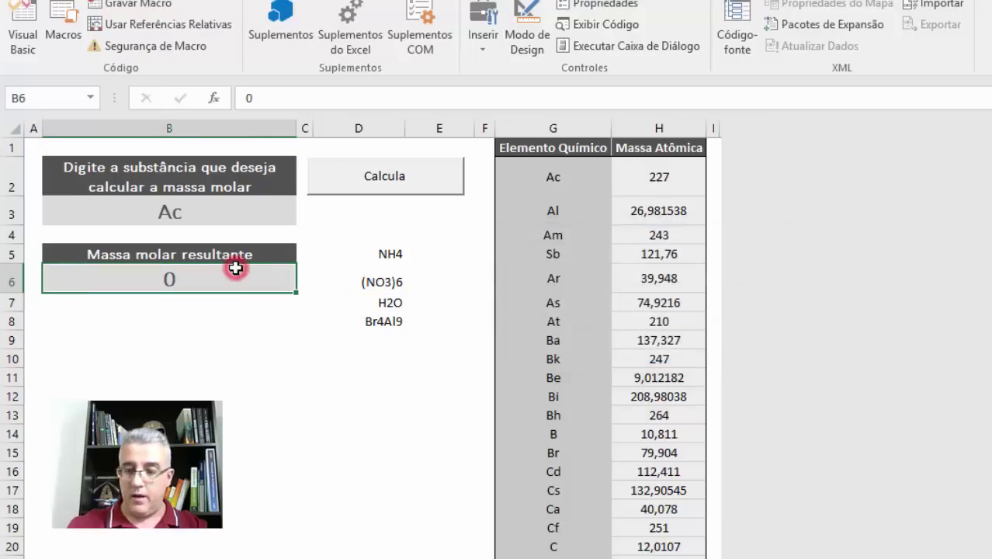
Select the sheet's code object in the VBA editor, then return and turn on design mode
key(alt+F11)
scroll(375, 329, up, 2)
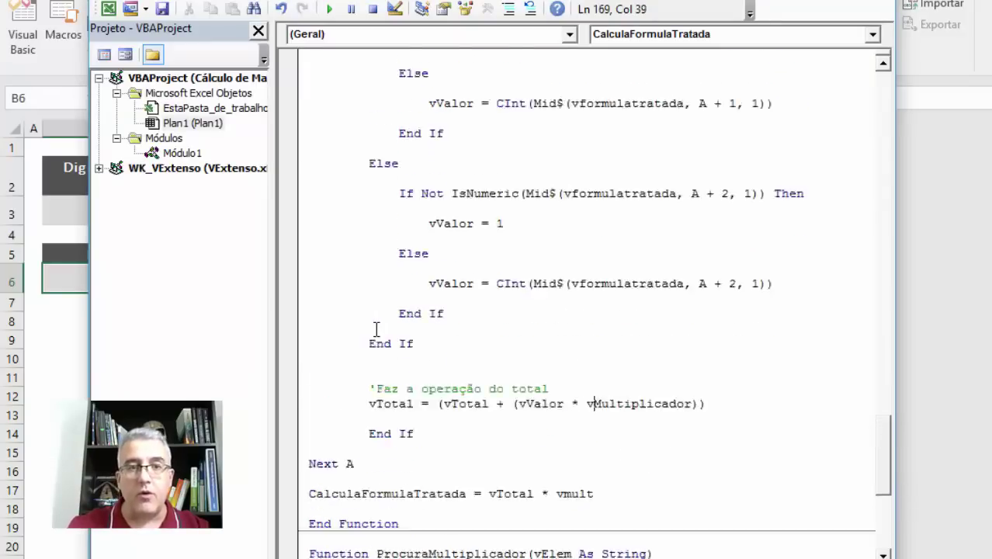
scroll(375, 329, up, 1)
double_click(183, 153)
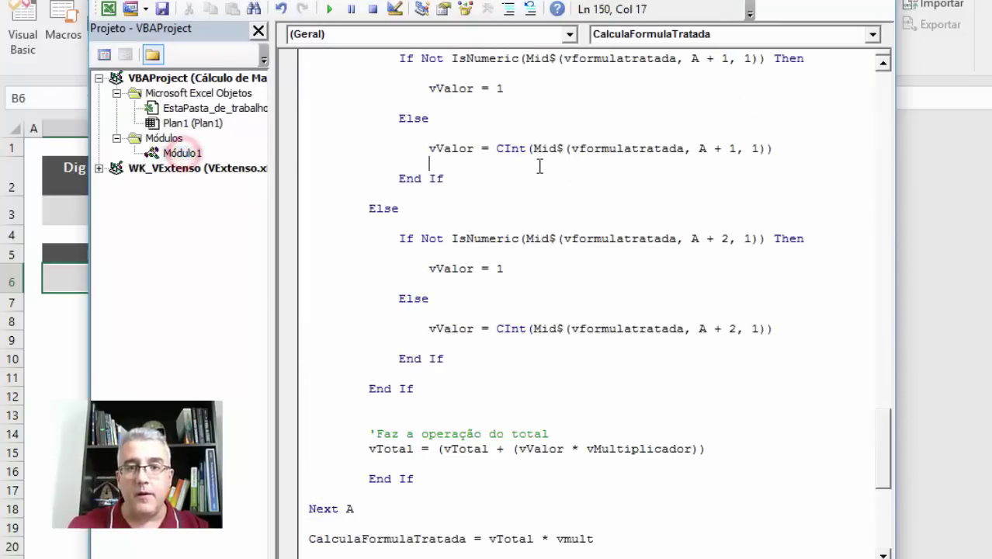
scroll(535, 216, up, 8)
click(189, 124)
key(alt+F11)
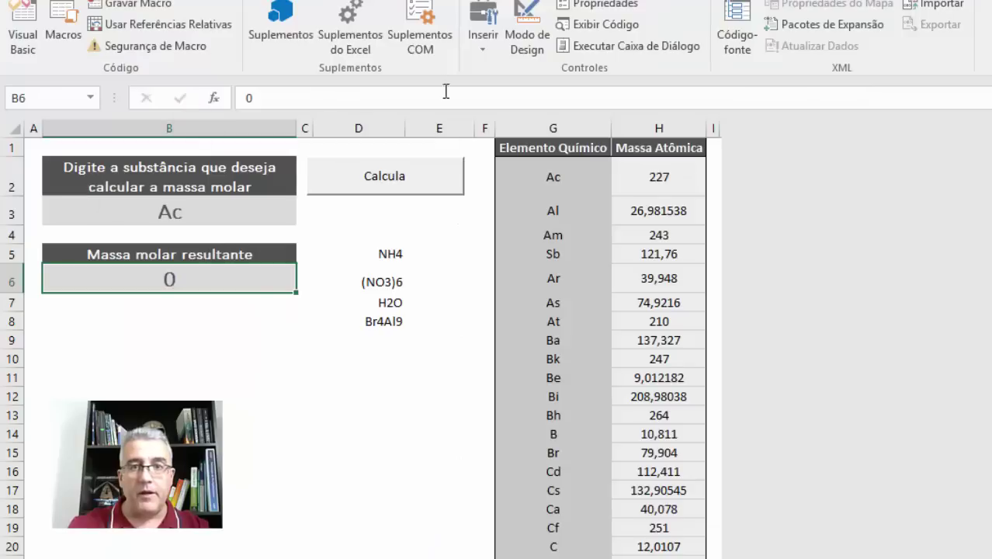
click(514, 23)
Open the Calcula click code and delete the commented MsgBox line and its continuation line
double_click(404, 182)
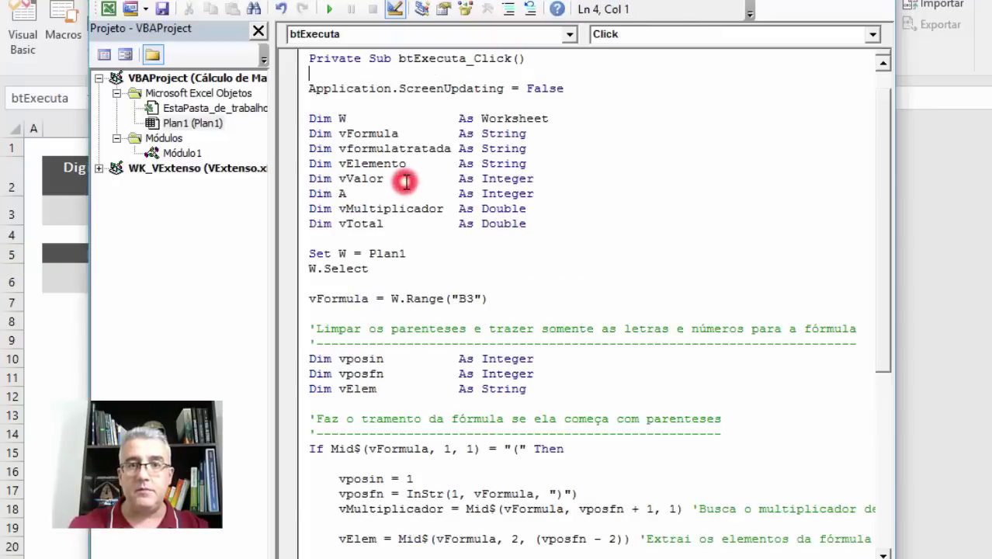
scroll(421, 233, down, 2)
scroll(419, 262, down, 1)
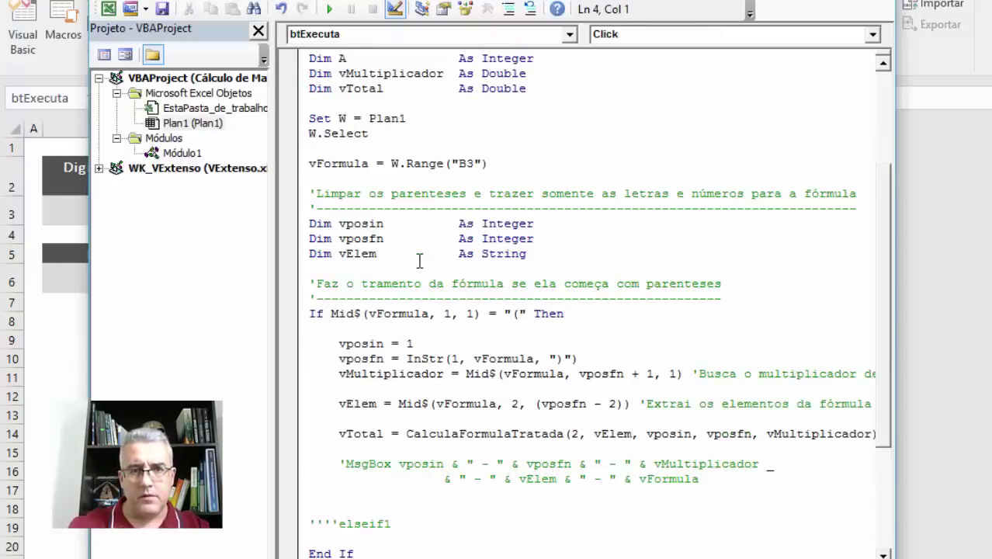
scroll(419, 261, down, 1)
click(364, 420)
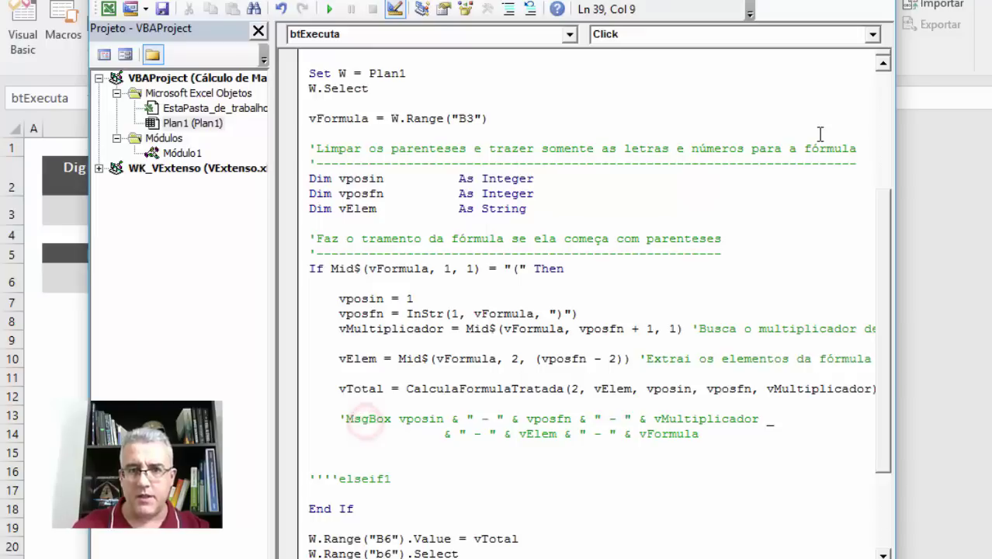
key(Home)
key(shift+Down)
key(Delete)
key(shift+Down)
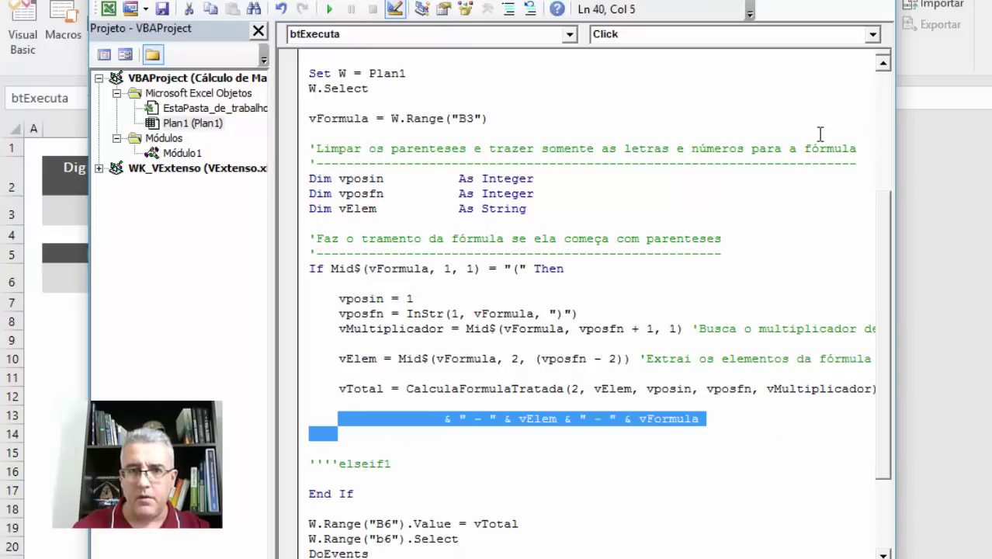
key(Delete)
key(Up)
Tidy the leftover blank lines above elseif1 and review the If branch statements
key(Left)
key(Right)
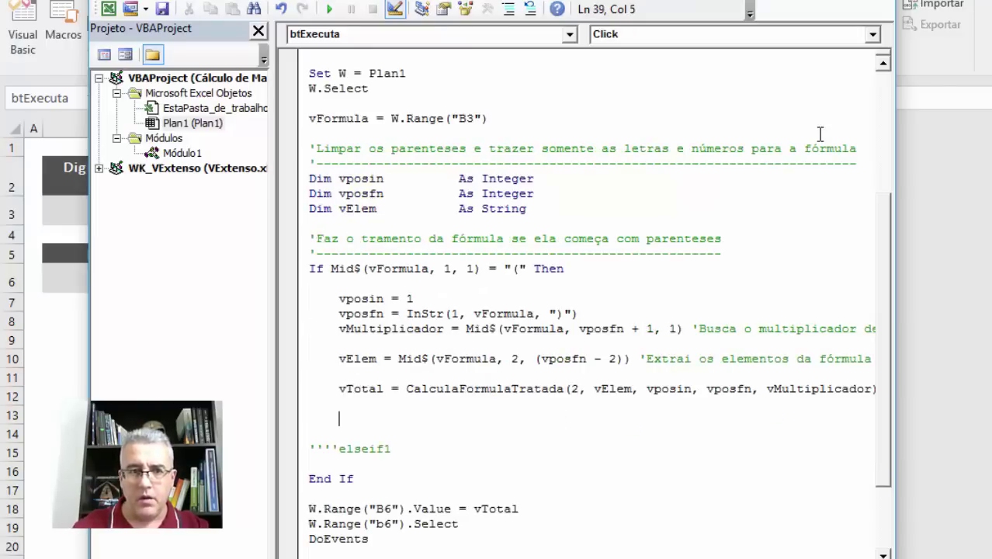
key(shift+Down)
key(shift+Down)
key(Up)
key(Up)
key(Up)
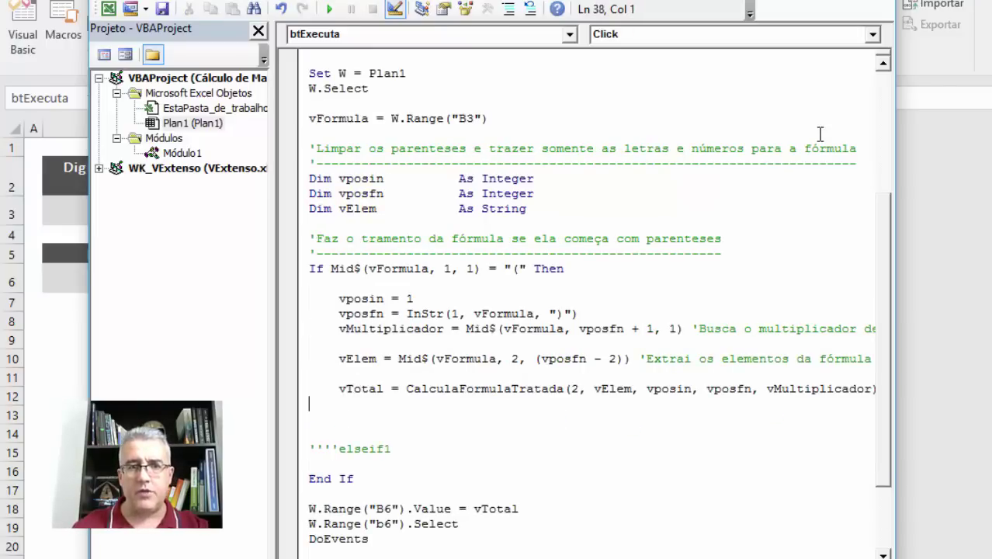
key(Down)
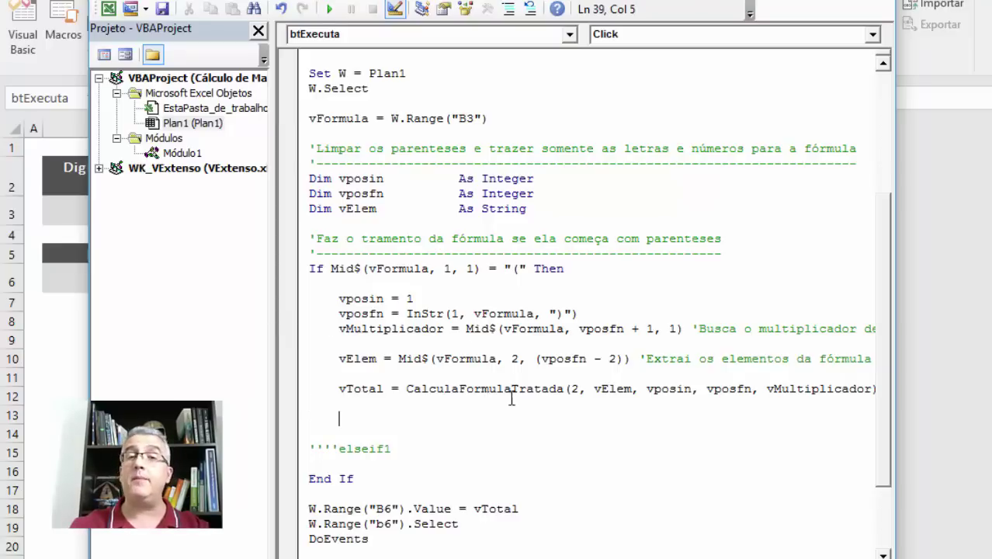
click(492, 268)
click(435, 358)
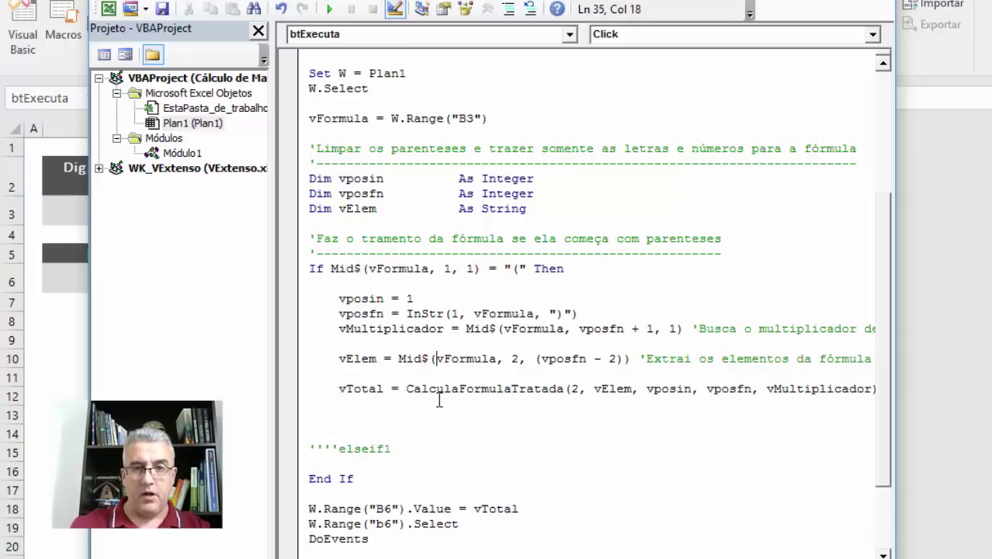
click(398, 432)
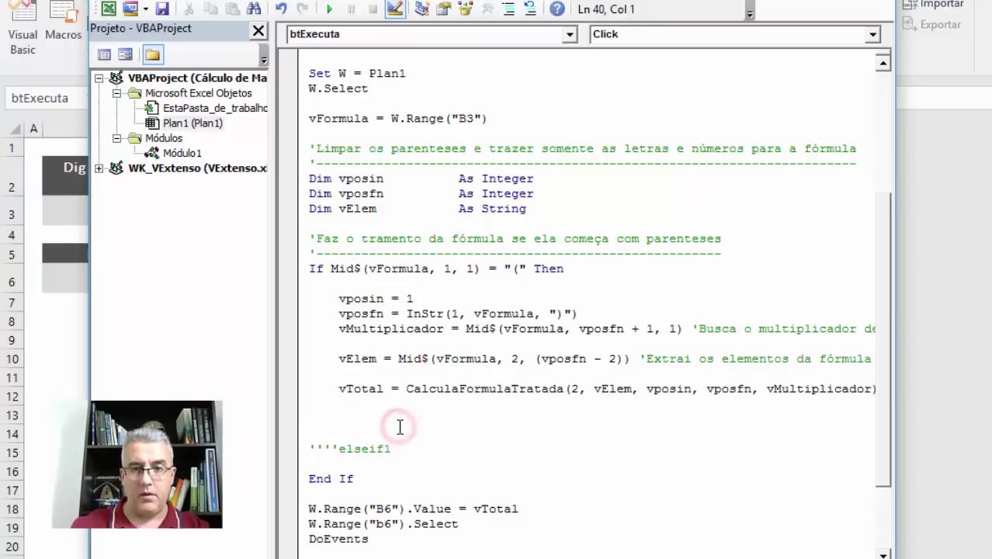
scroll(400, 427, down, 1)
scroll(399, 426, down, 1)
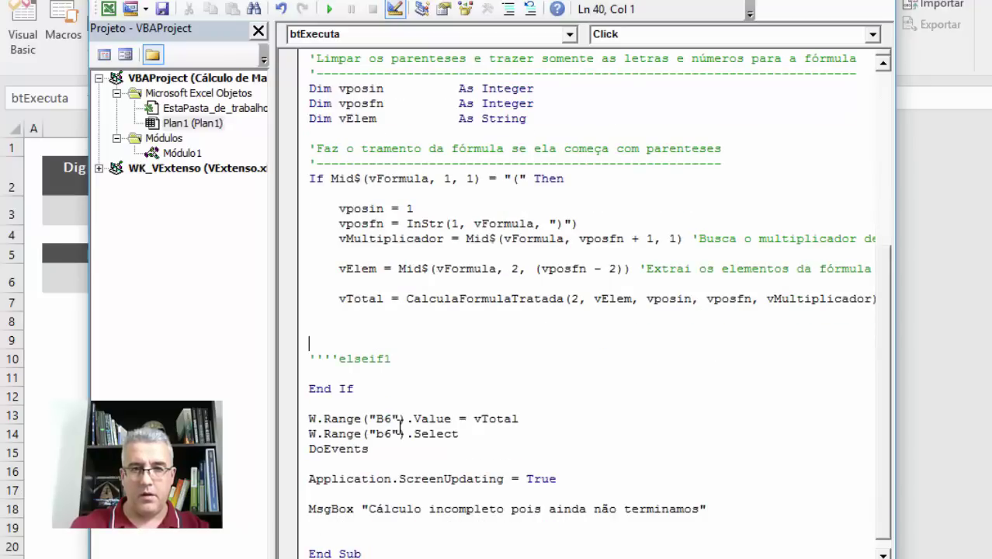
key(alt+Tab)
key(alt+Tab)
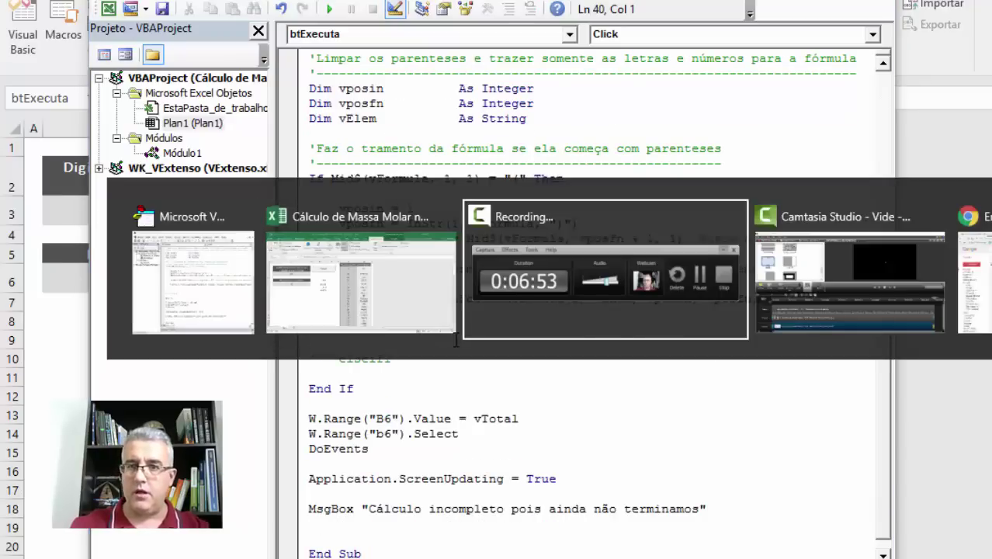
key(alt+Tab)
key(alt+Tab)
key(alt+Tab)
key(alt+Tab)
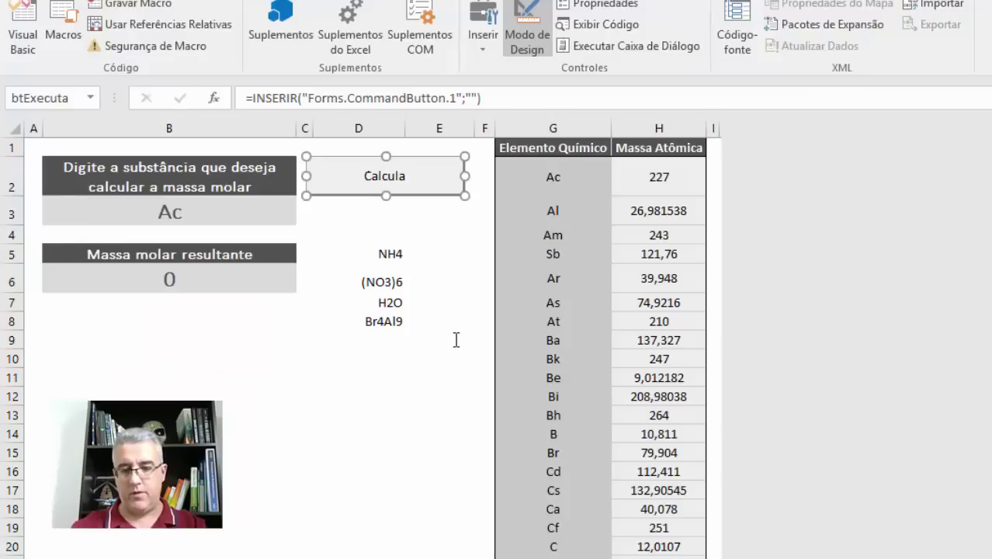
Launch a new Excel instance and open the recent Versão 5 workbook
key(super+r)
text(e)
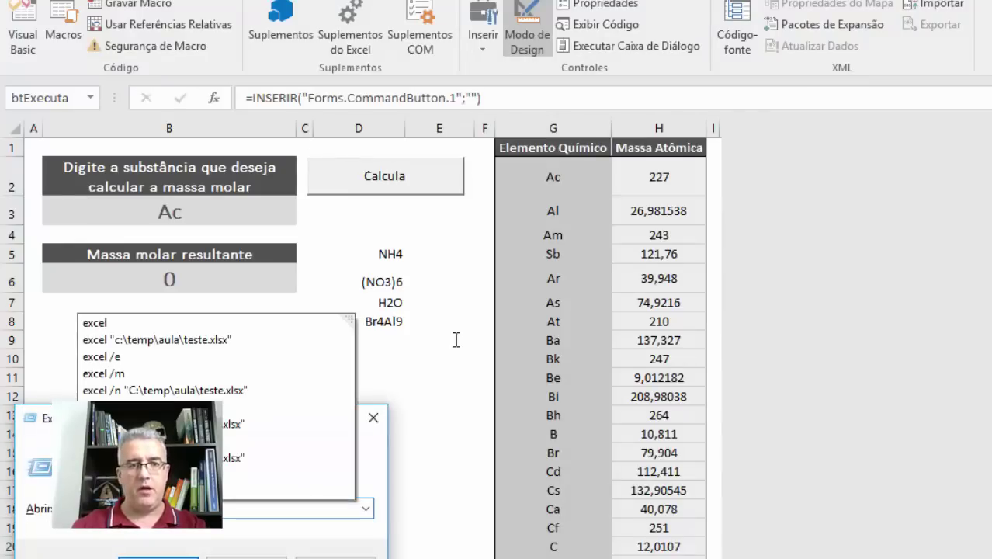
key(Escape)
key(Escape)
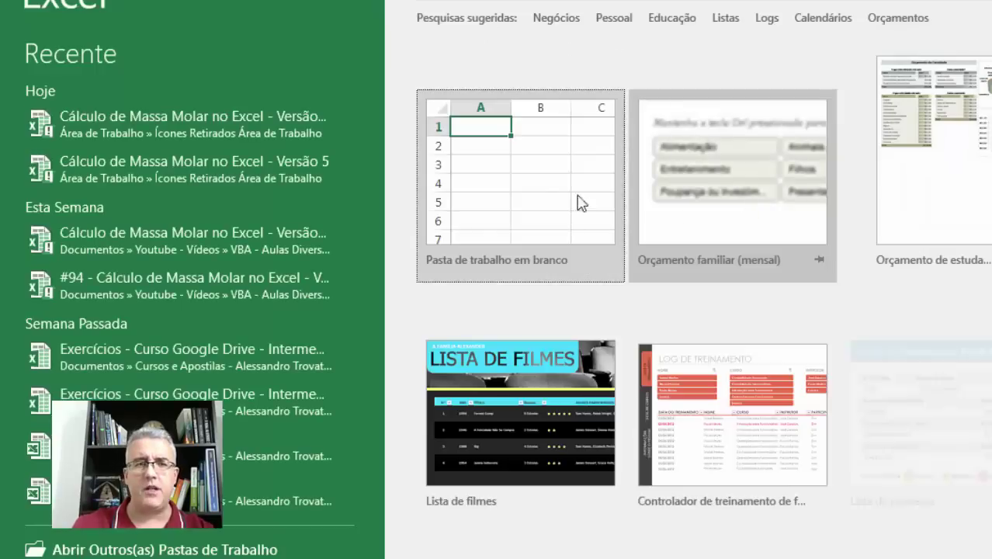
click(258, 167)
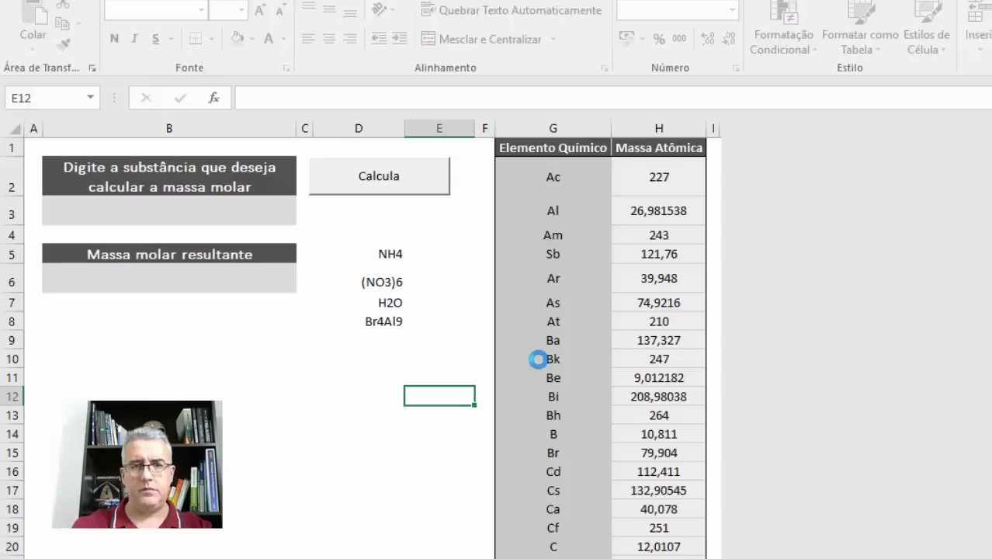
Turn on design mode and open the Calcula button's finished click code in Versão 5
click(454, 301)
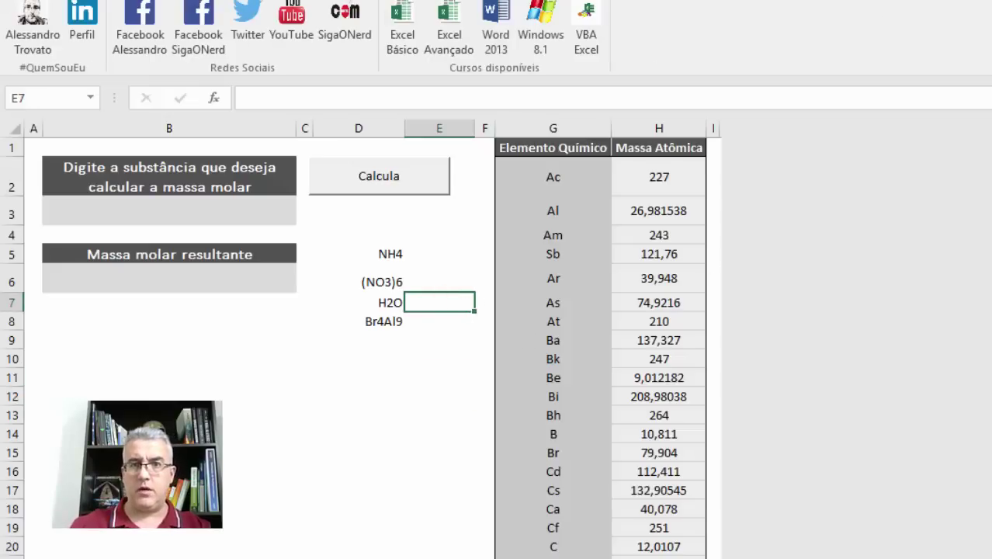
click(520, 27)
click(381, 168)
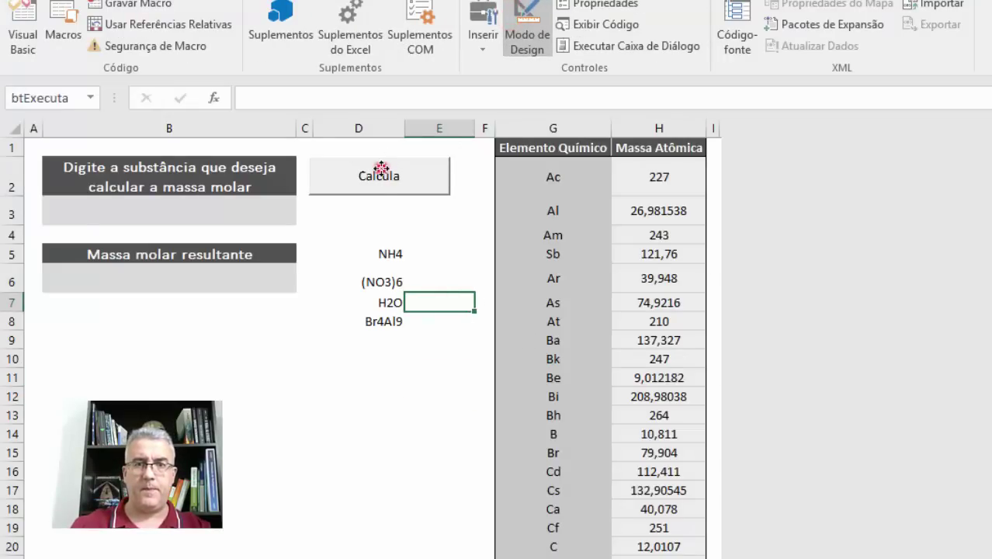
double_click(381, 168)
scroll(494, 335, down, 6)
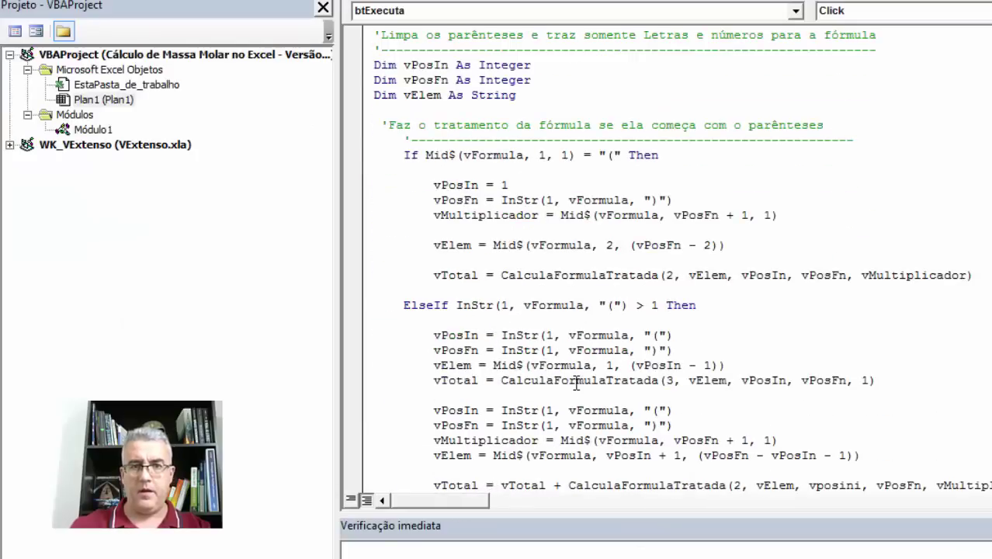
scroll(576, 386, down, 5)
scroll(584, 383, down, 3)
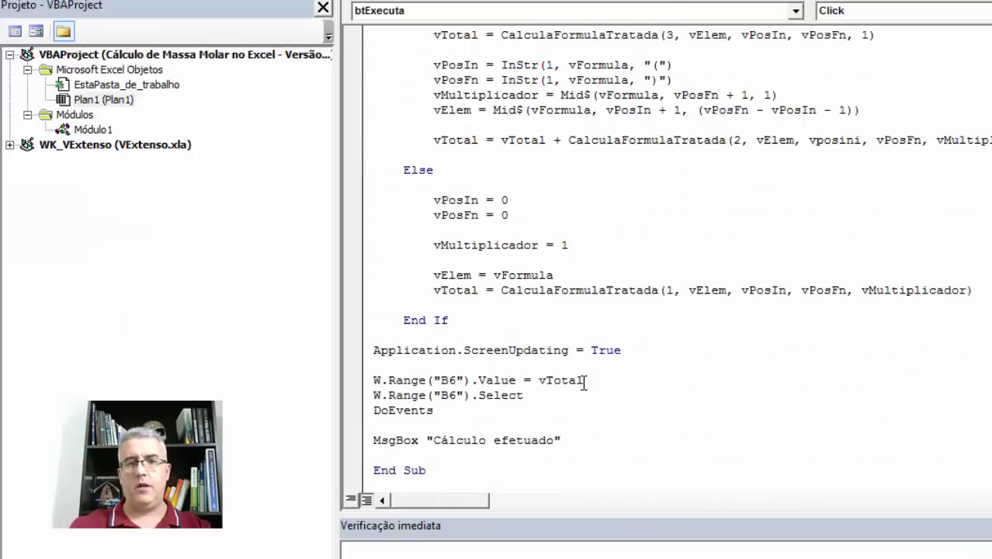
scroll(616, 362, up, 3)
scroll(616, 363, up, 2)
Copy the ElseIf through Else branches of the reference code and return to the working editor
click(480, 170)
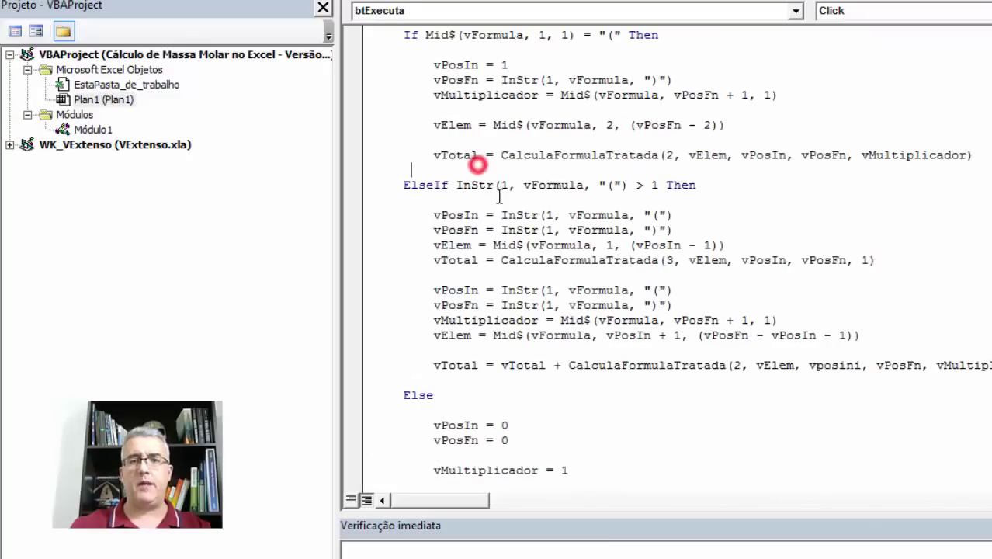
click(367, 186)
drag(365, 190, 424, 321)
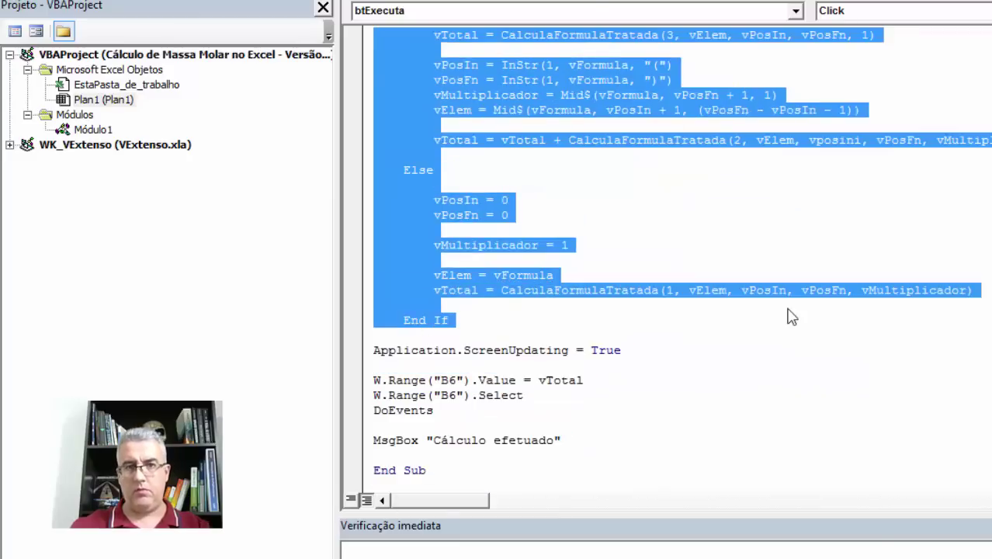
scroll(790, 317, up, 6)
key(alt+space)
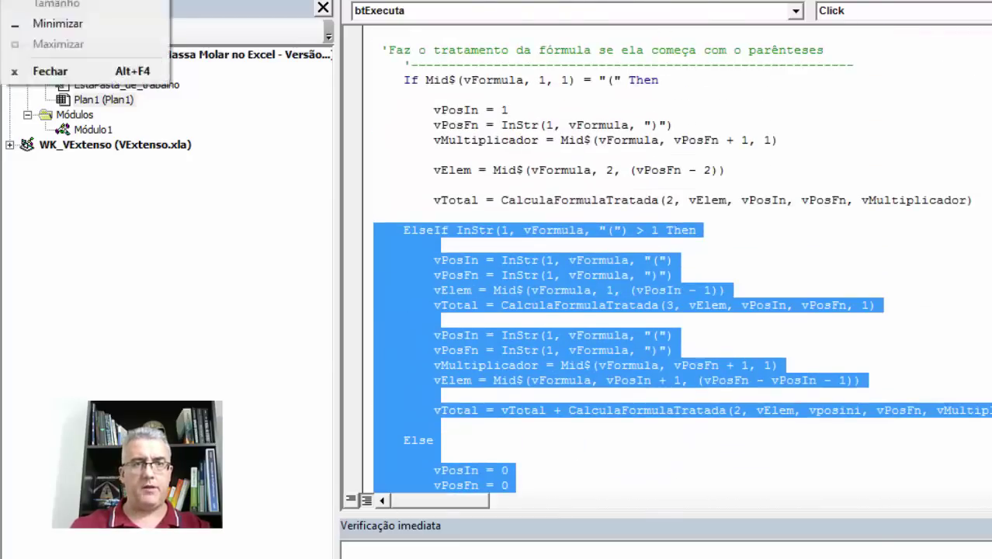
key(n)
key(alt+Tab)
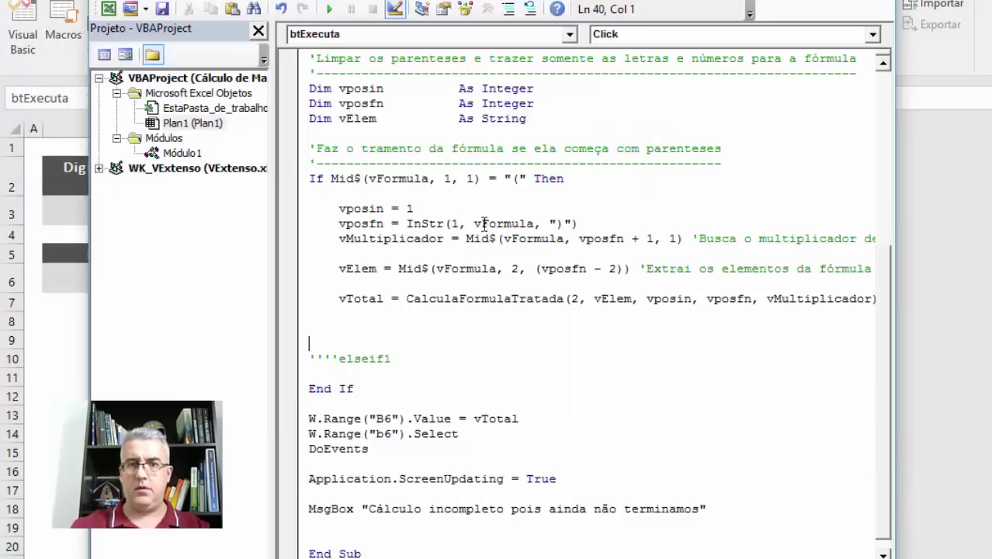
Paste the copied ElseIf and Else block over the elseif1 placeholder and remove extra blank lines
drag(299, 365, 330, 396)
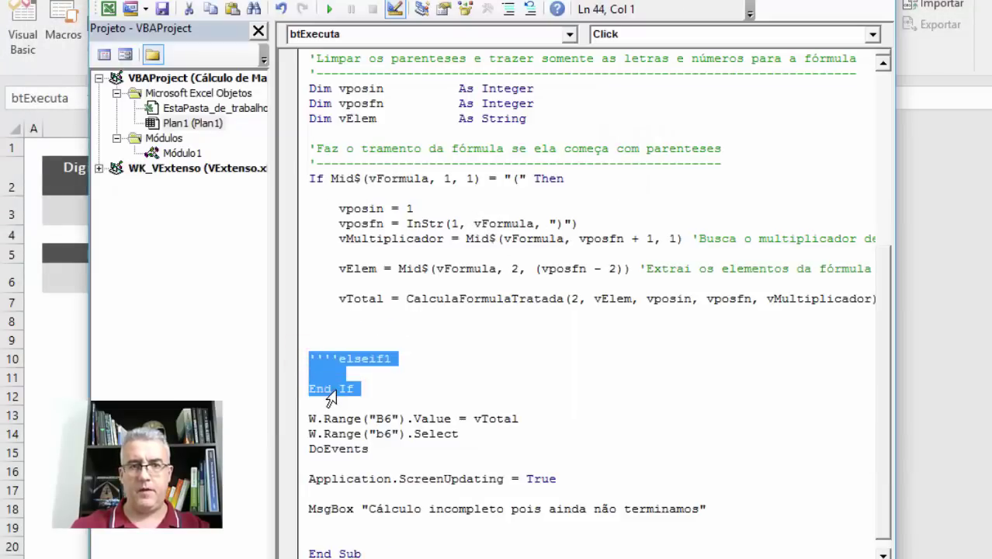
key(ctrl+v)
scroll(535, 334, up, 2)
click(399, 247)
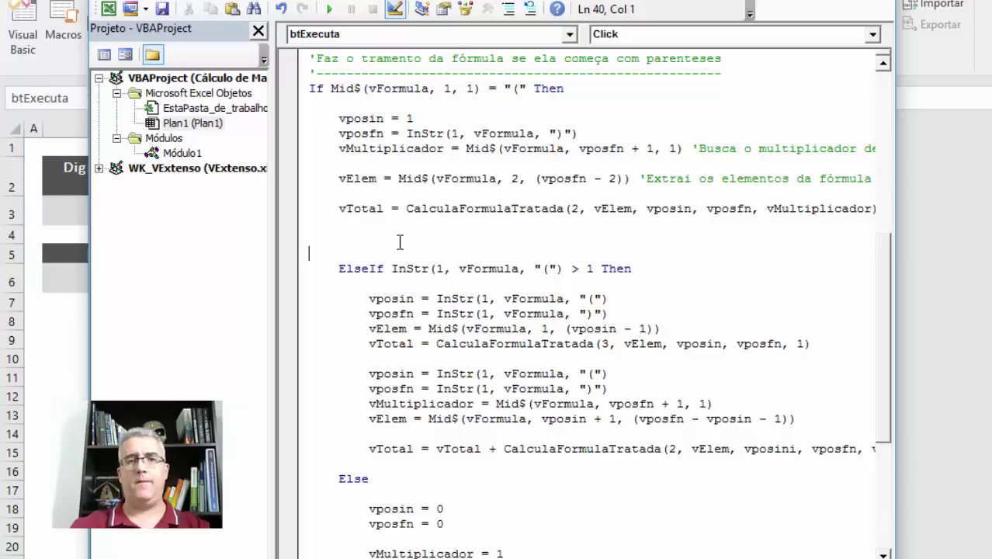
key(shift+Down)
key(shift+Down)
key(Delete)
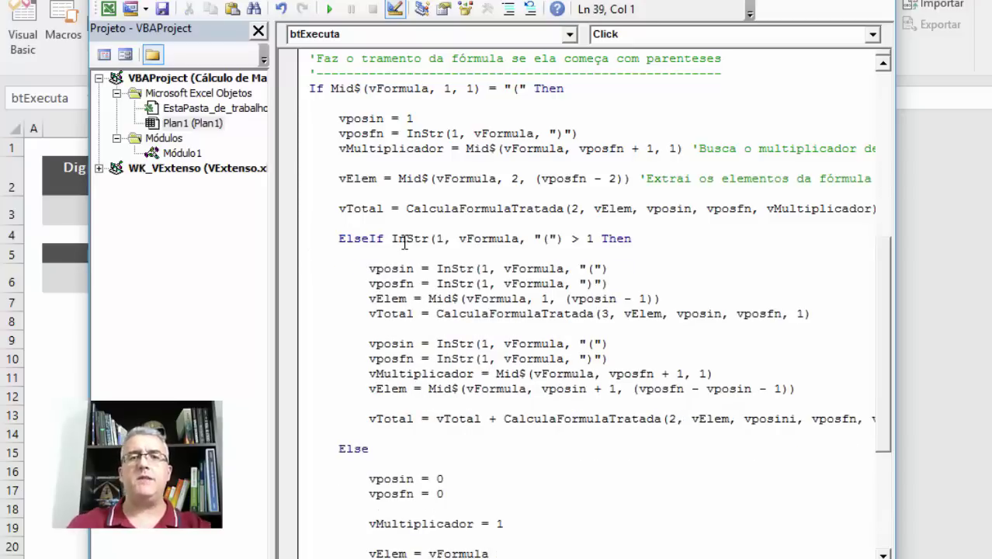
scroll(404, 189, up, 1)
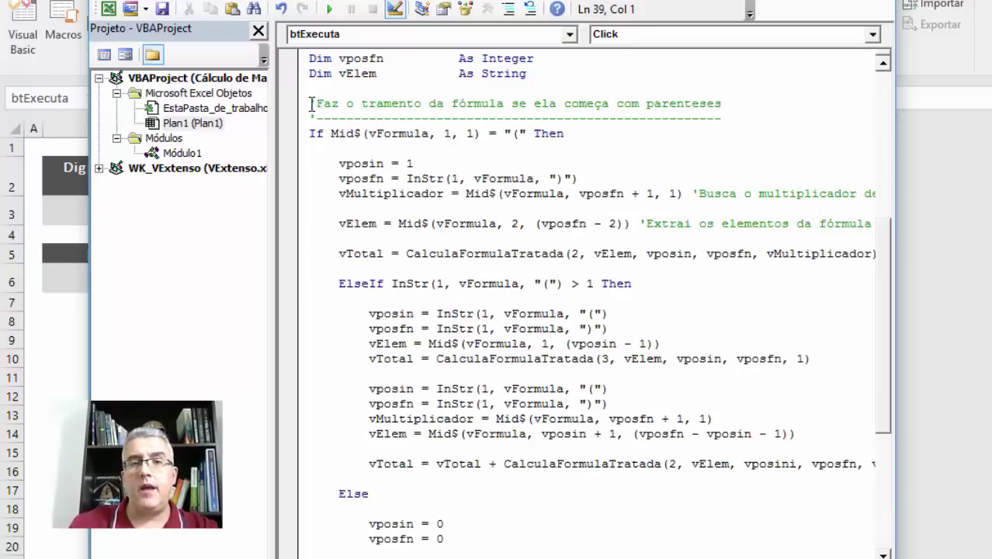
Outdent the ElseIf line and its branch blocks one level to line up with the If
drag(311, 103, 574, 103)
click(630, 114)
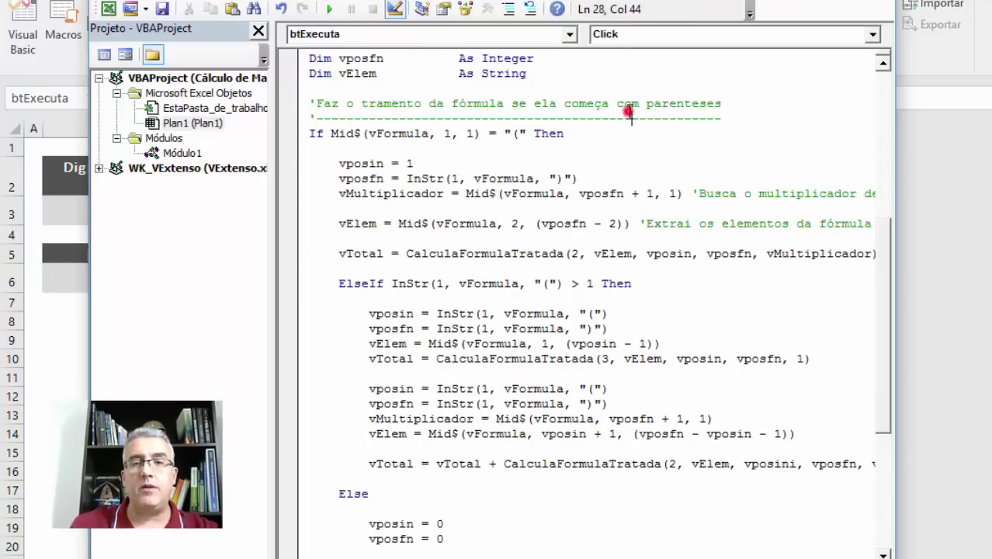
click(511, 133)
click(413, 133)
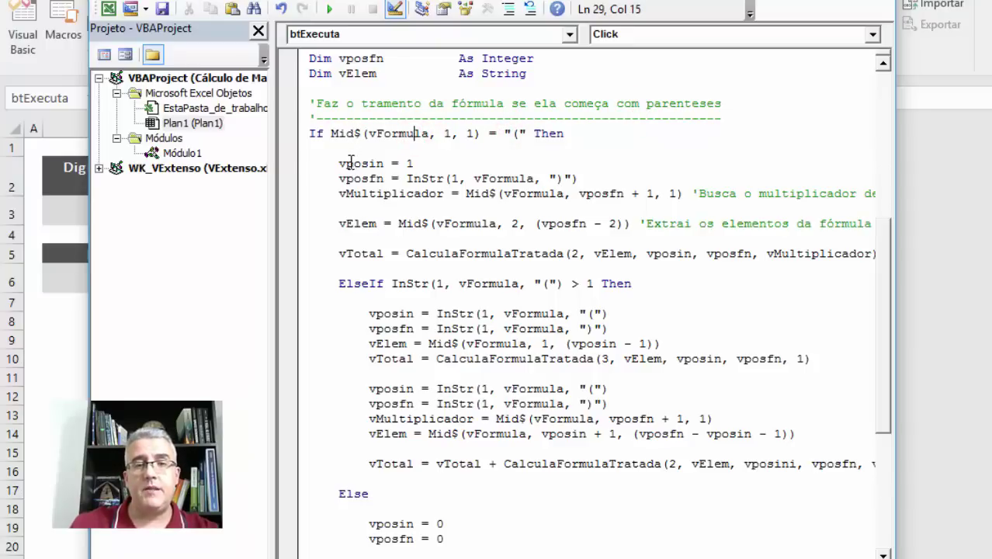
drag(339, 163, 581, 264)
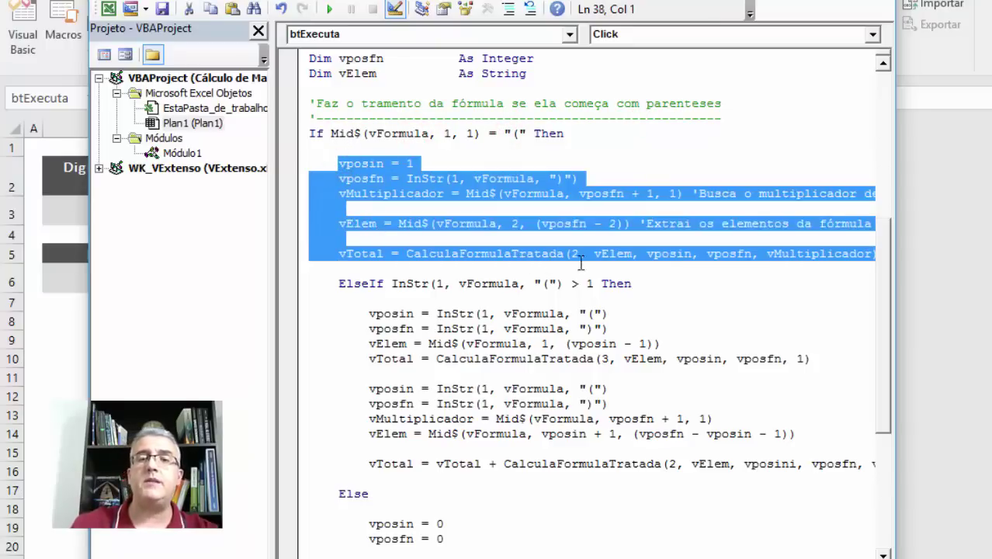
click(382, 283)
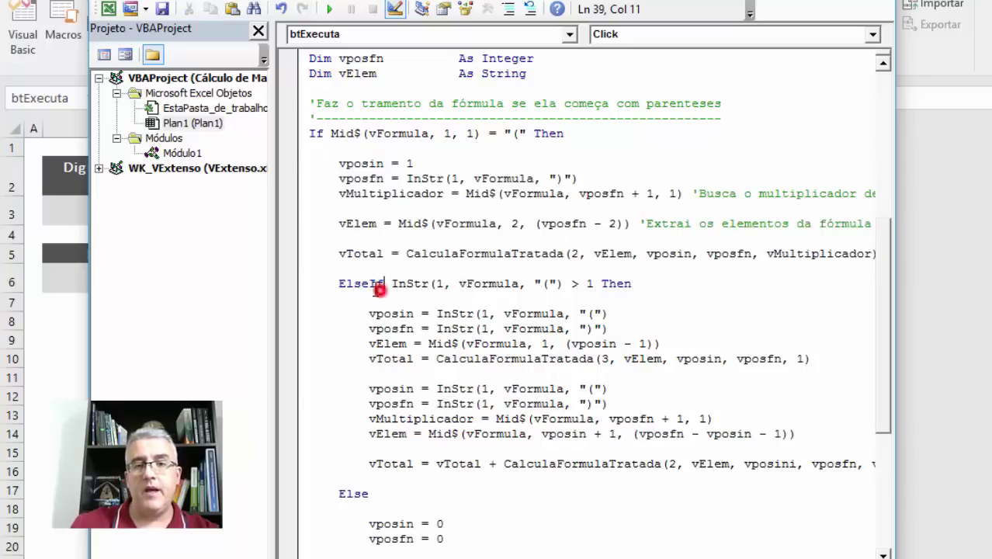
click(340, 283)
key(BackSpace)
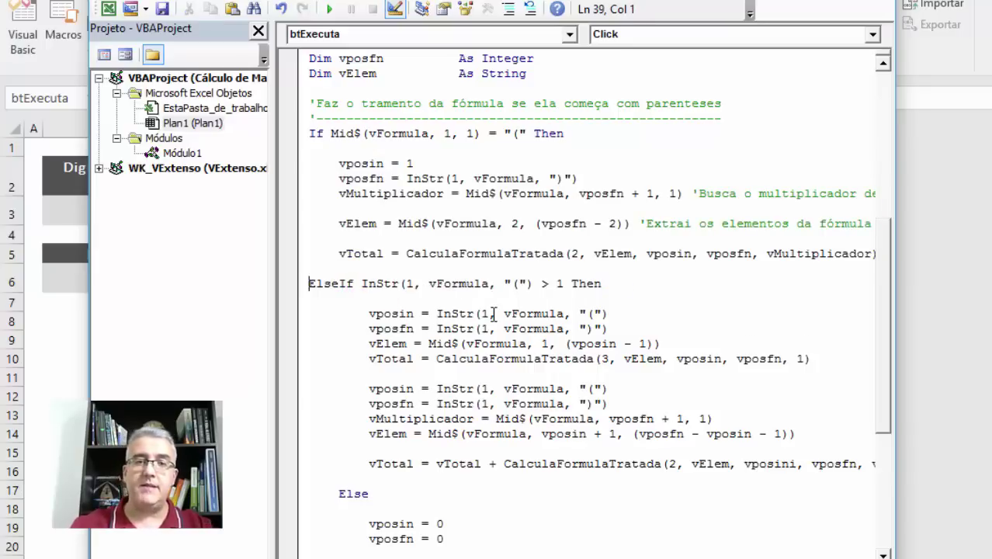
drag(339, 314, 442, 524)
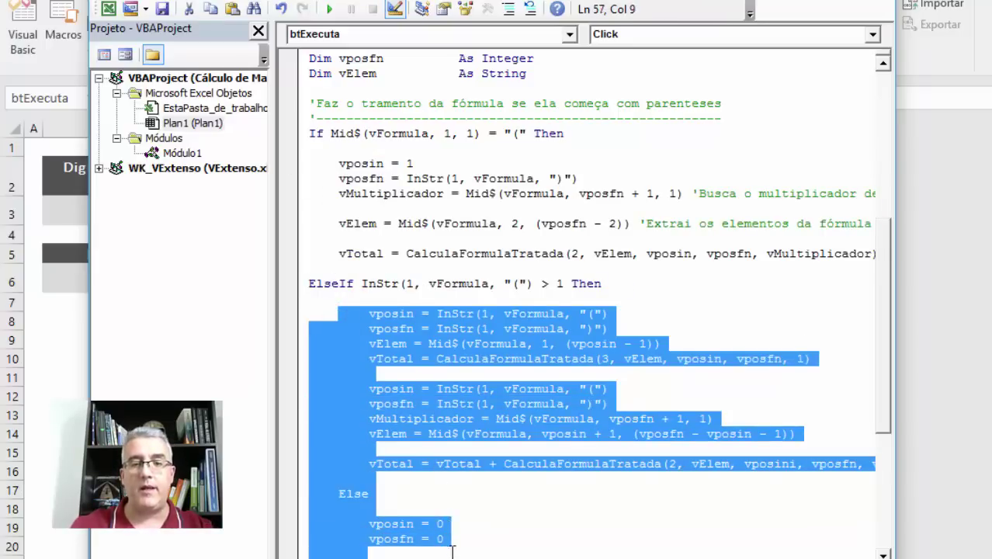
drag(442, 524, 465, 428)
key(shift+Tab)
scroll(438, 307, up, 2)
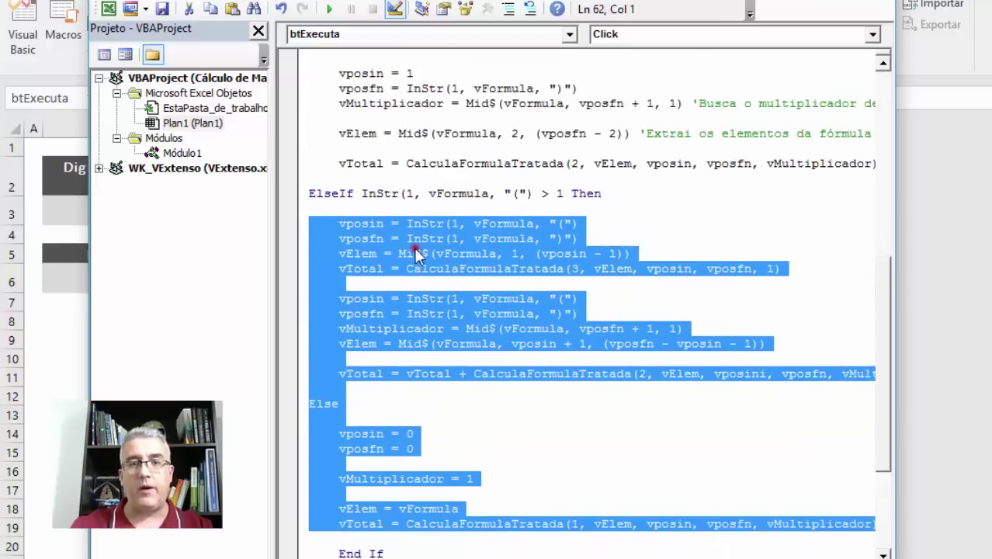
click(403, 253)
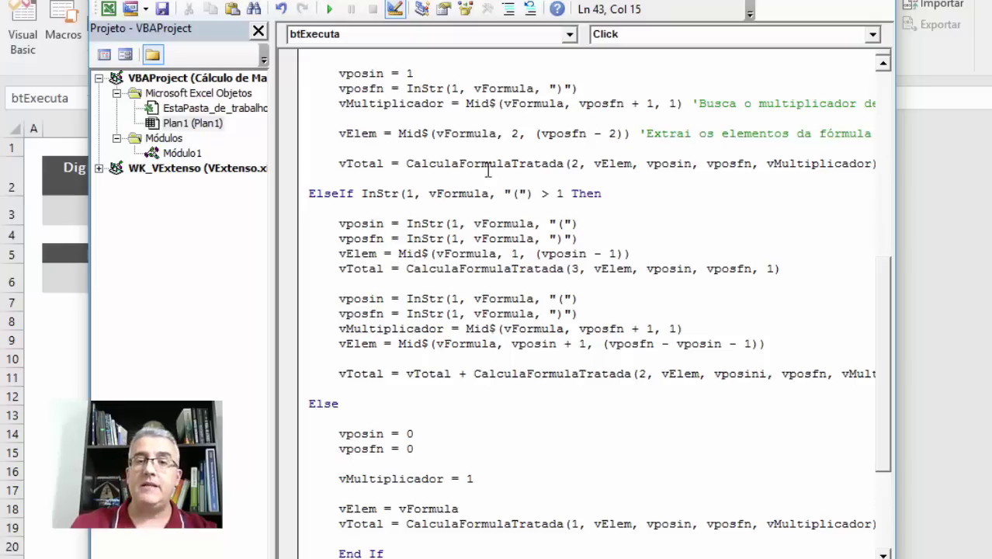
click(343, 223)
double_click(346, 223)
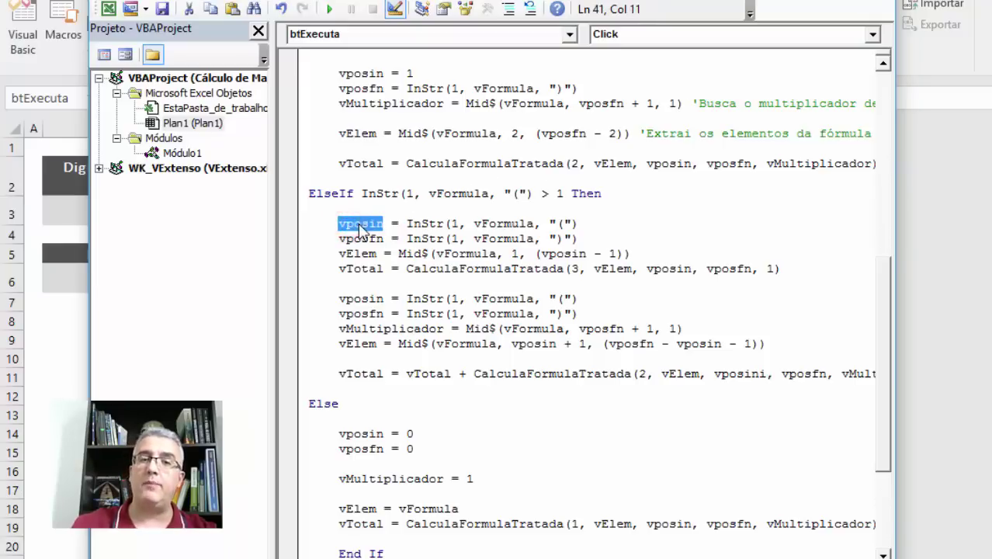
click(363, 223)
double_click(363, 224)
double_click(361, 238)
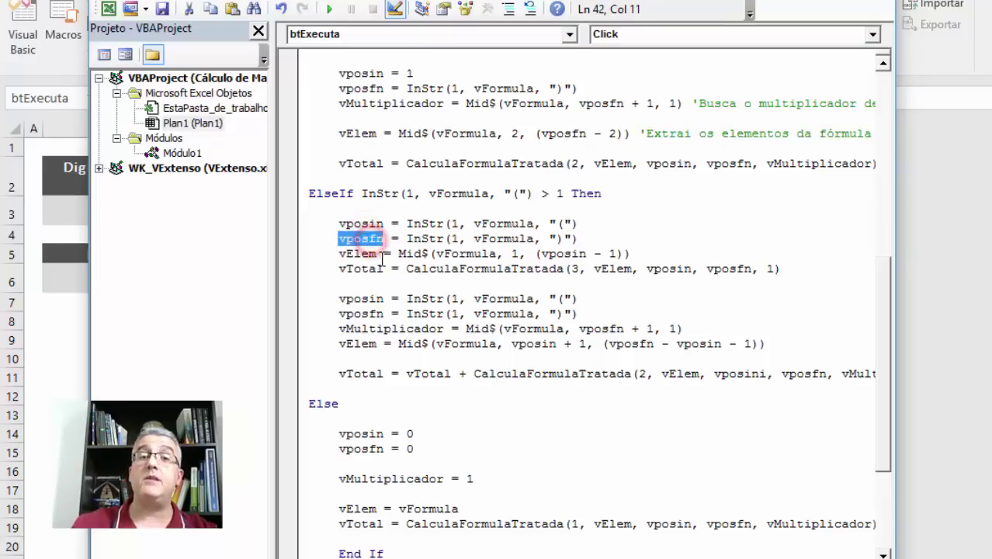
double_click(366, 254)
double_click(371, 268)
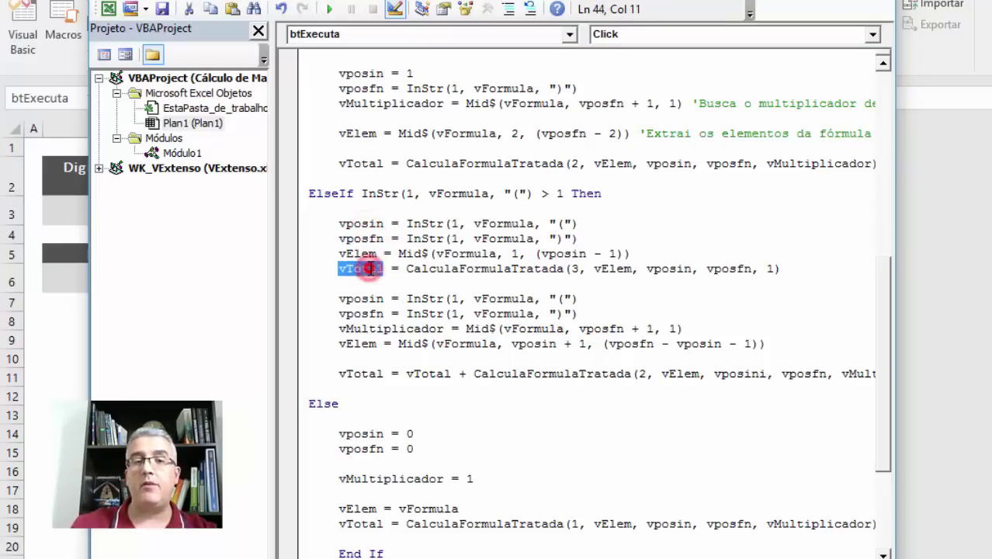
double_click(505, 268)
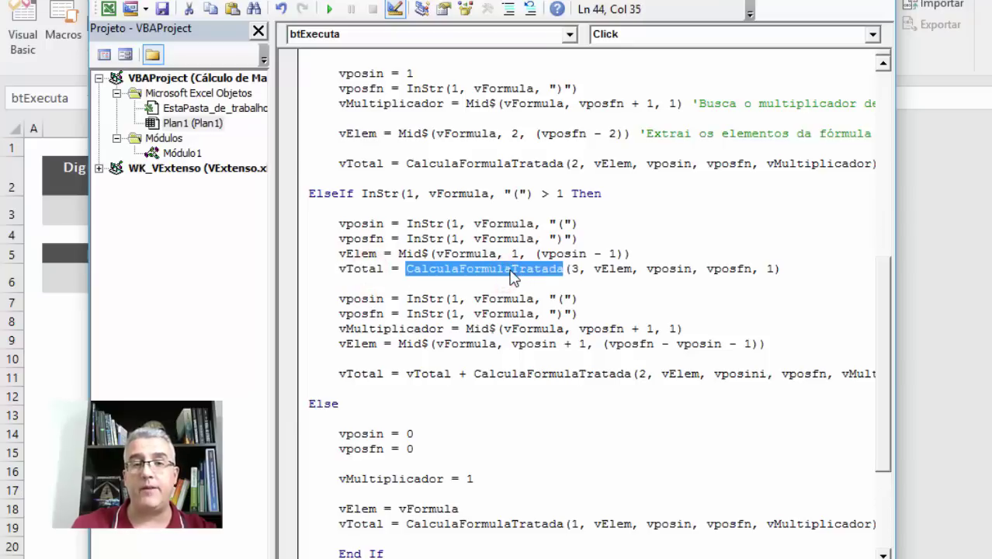
double_click(574, 268)
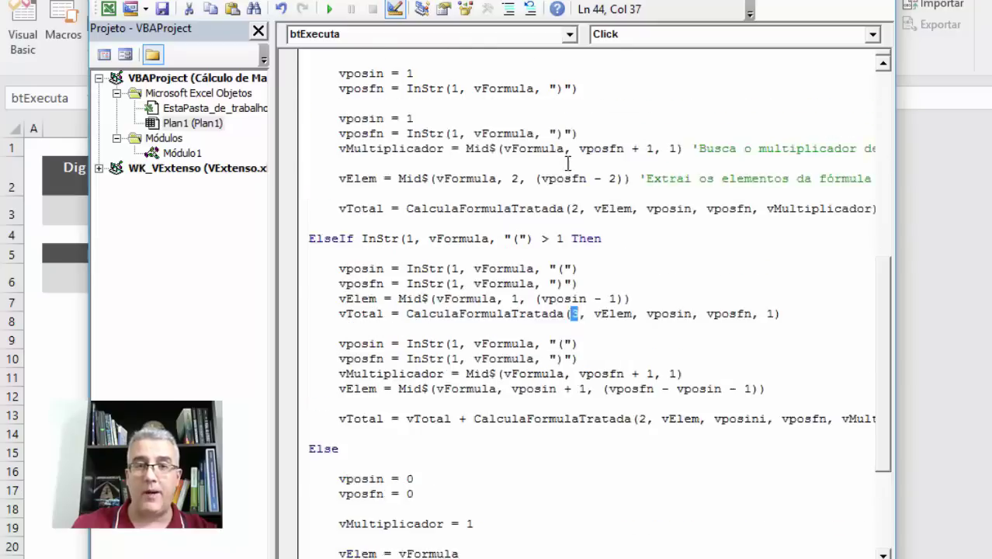
scroll(497, 155, up, 2)
scroll(582, 201, down, 2)
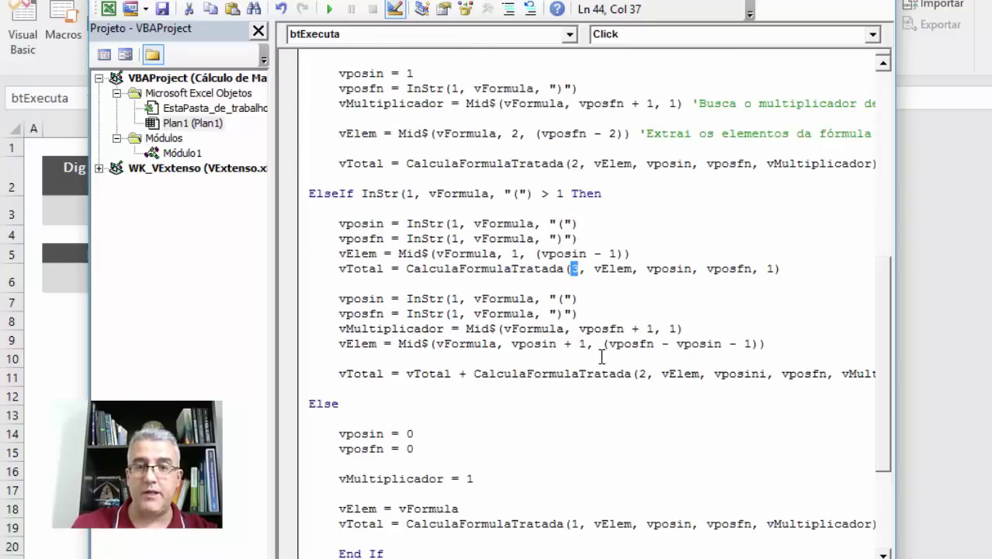
click(536, 343)
scroll(507, 397, down, 1)
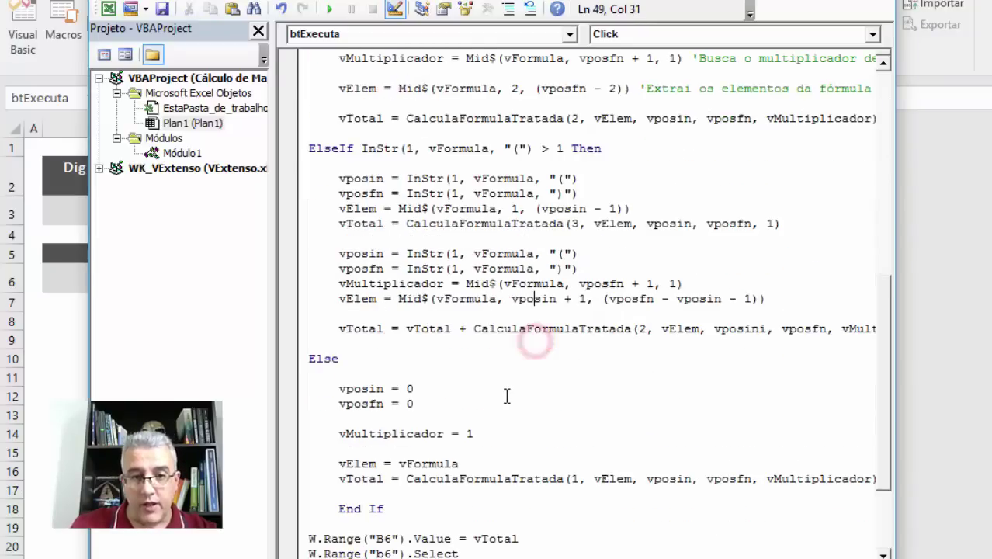
click(578, 476)
scroll(428, 233, up, 2)
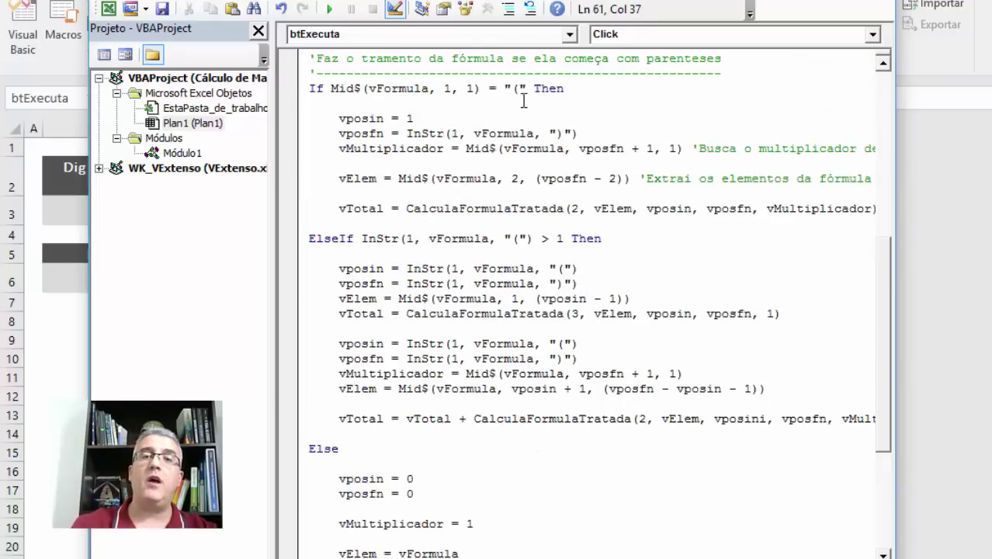
scroll(553, 158, down, 1)
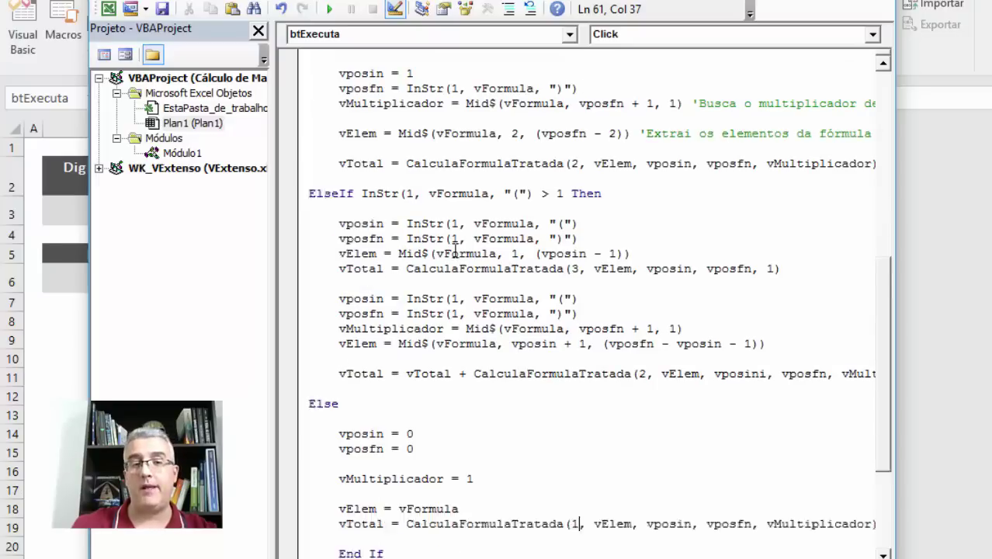
scroll(455, 248, down, 1)
click(361, 389)
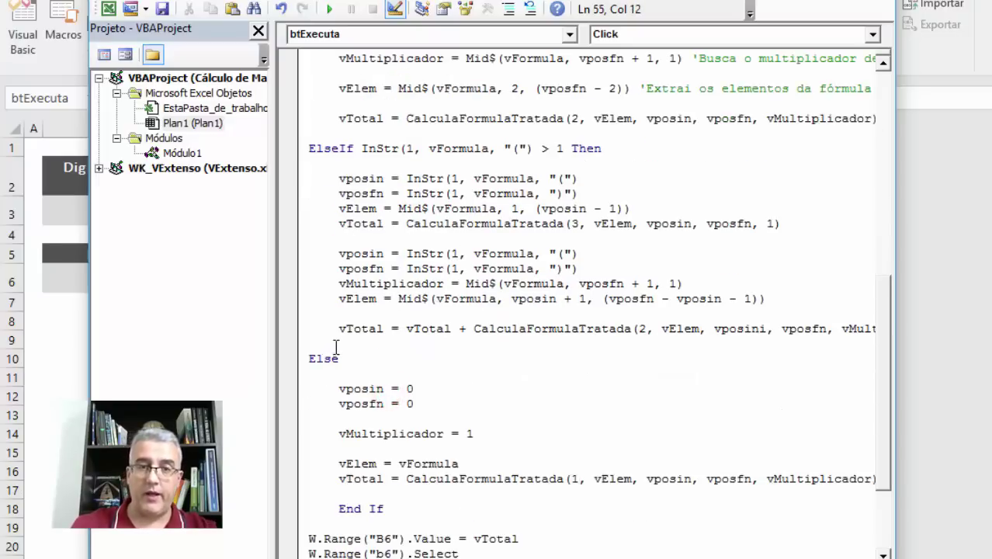
click(370, 358)
click(371, 388)
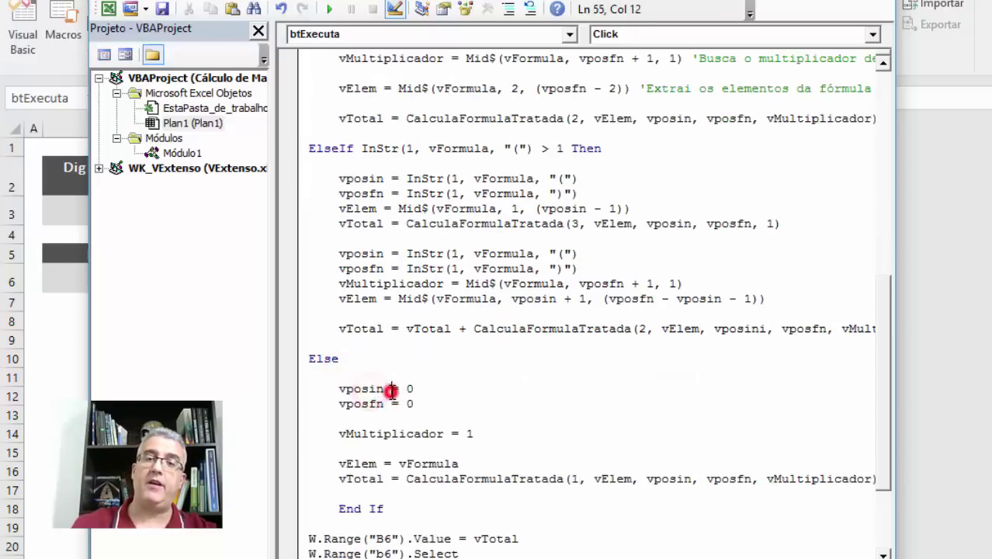
click(374, 389)
click(375, 403)
click(392, 434)
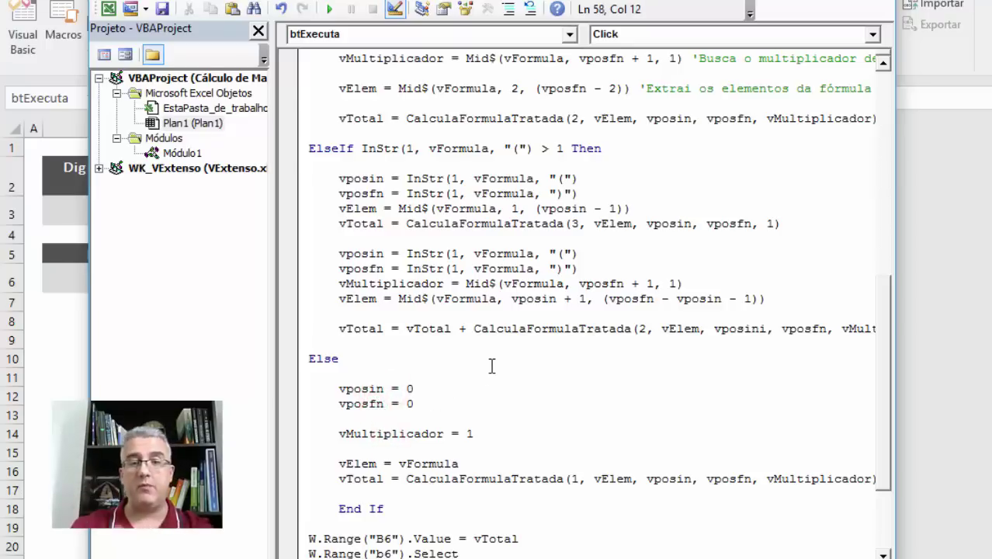
scroll(487, 342, down, 1)
double_click(361, 419)
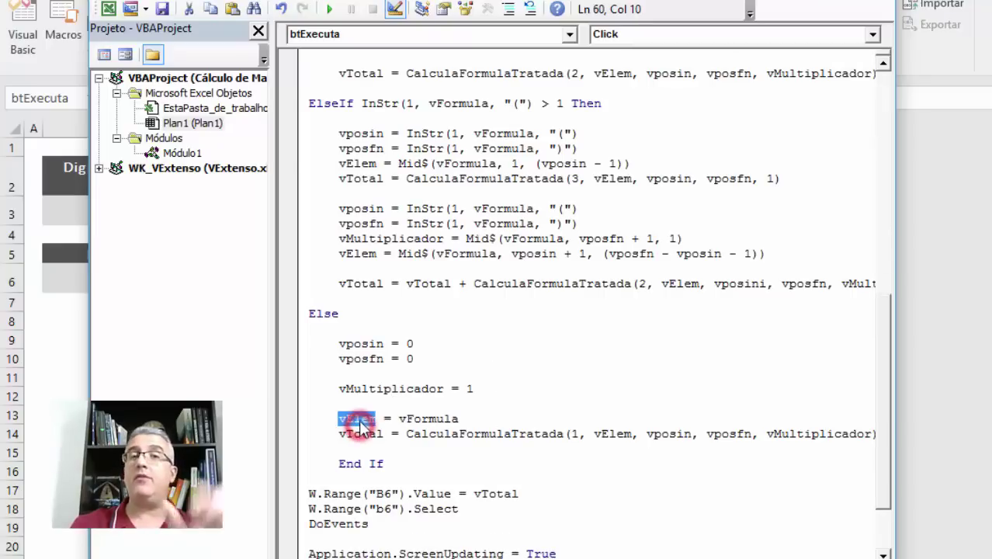
double_click(361, 434)
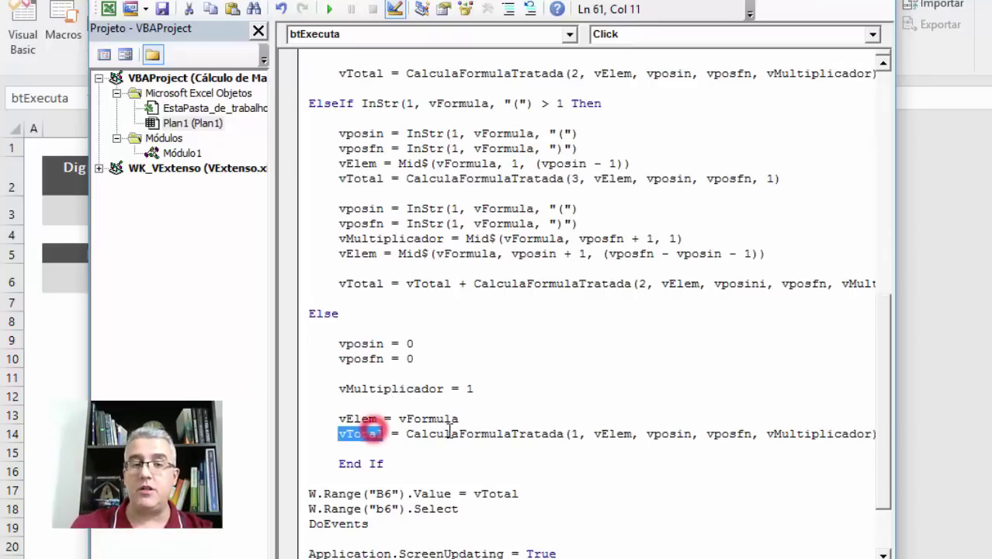
click(517, 437)
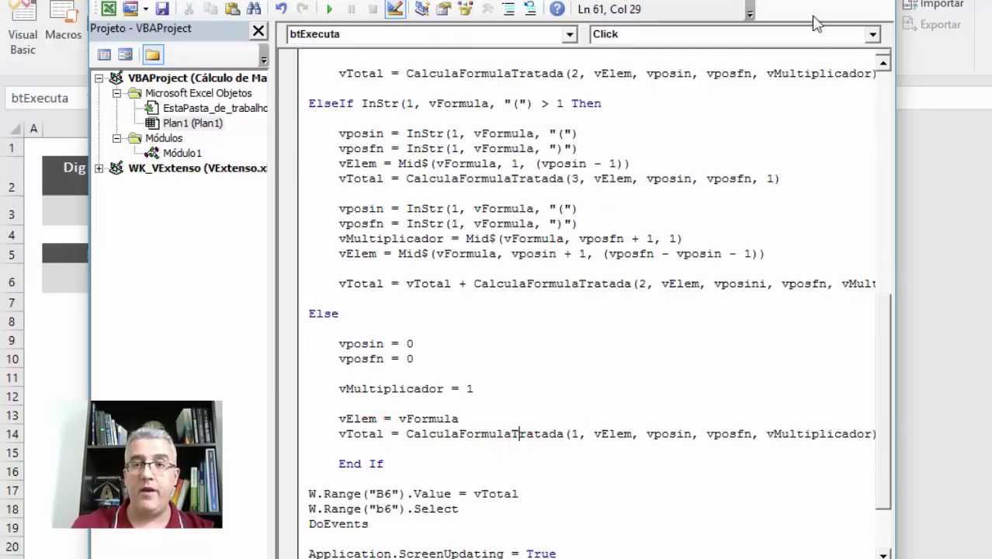
Run the calculator from the worksheet and dismiss the undefined-variable compile error on vposini
key(alt+F11)
click(326, 324)
click(527, 32)
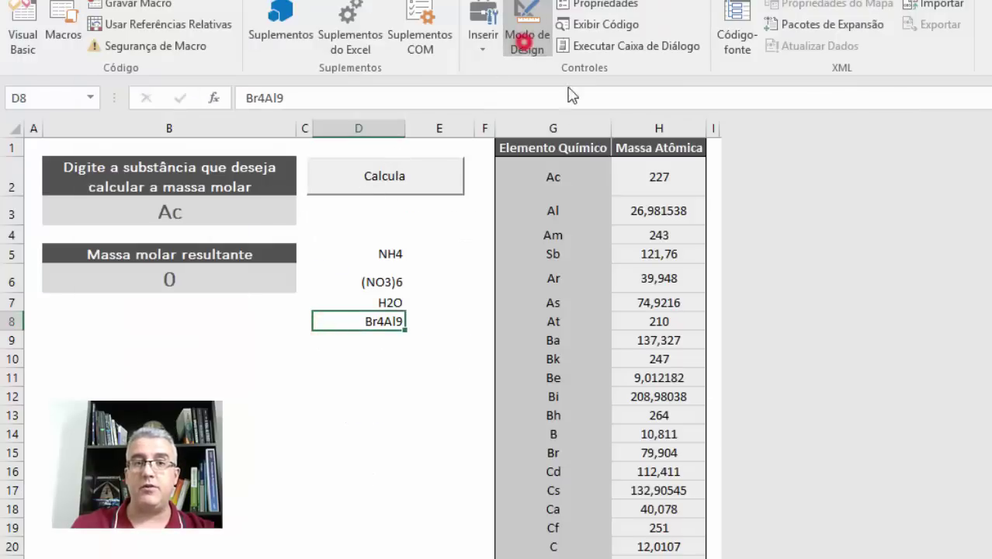
click(410, 194)
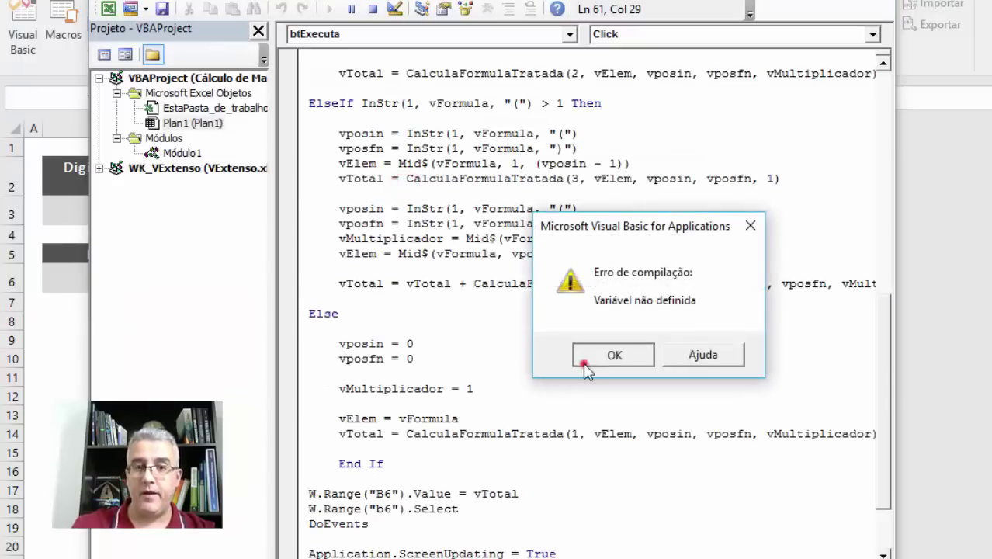
click(584, 363)
Tidy the Dim declarations by removing the blank line after vTotal
click(741, 298)
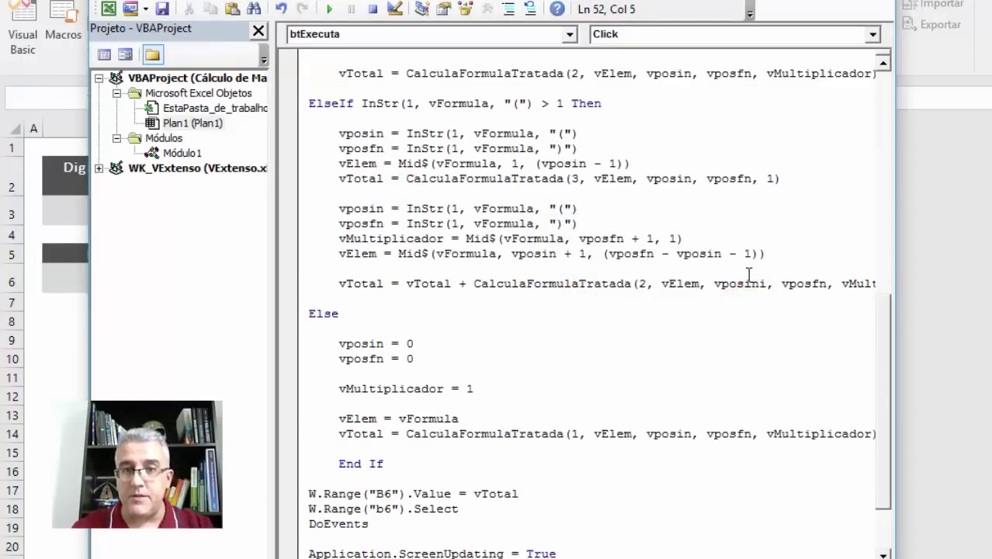
key(Page_Up)
key(Page_Up)
key(Down)
key(Down)
key(Down)
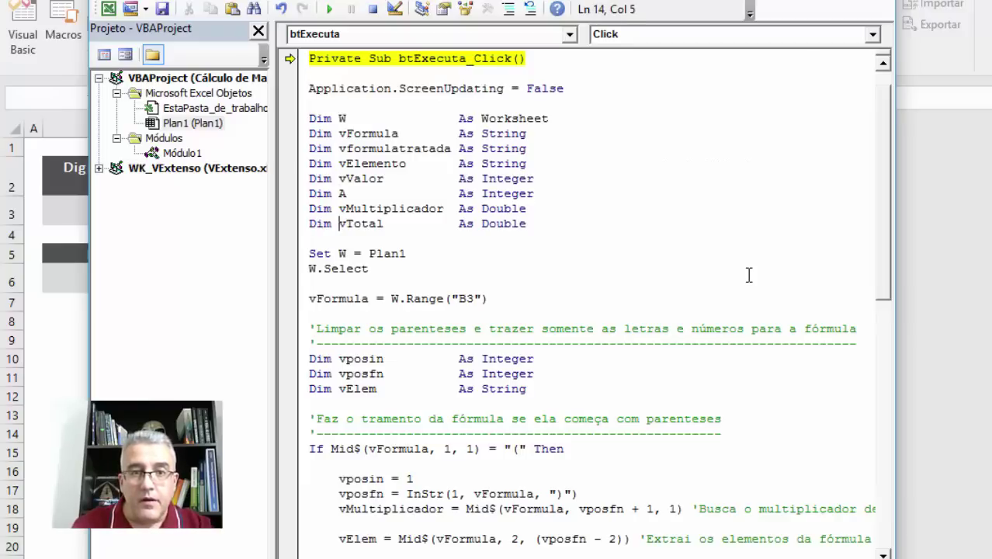
key(Return)
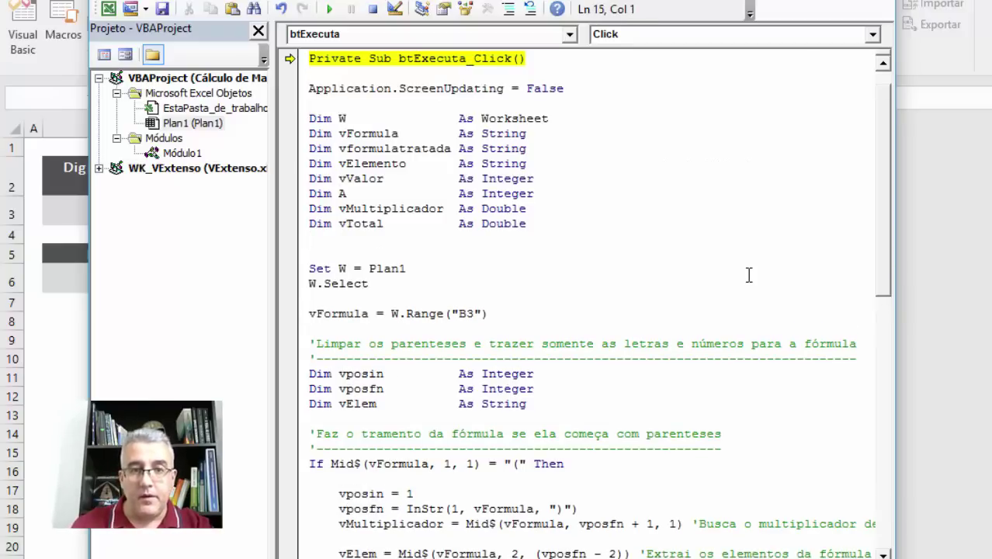
key(Delete)
key(Down)
key(Down)
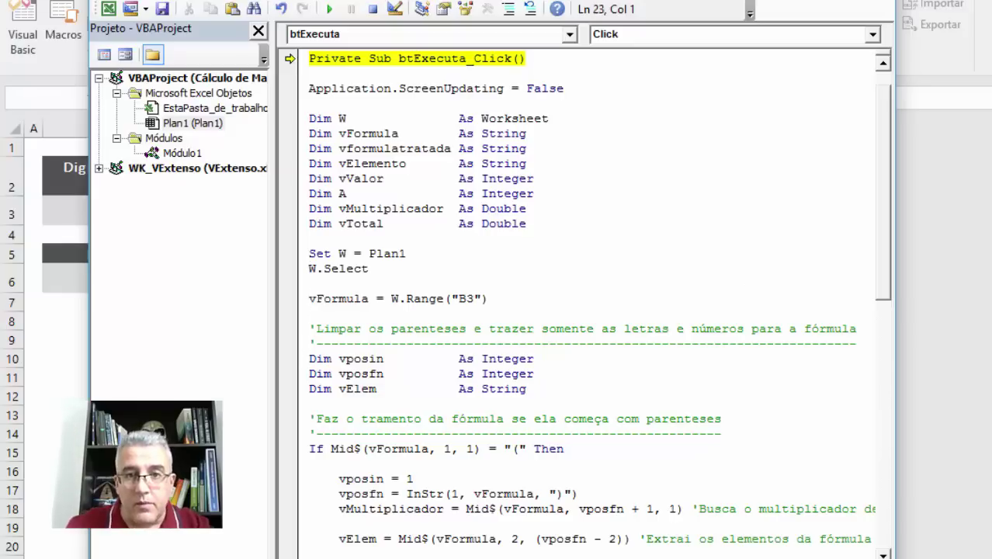
Compile the macro, then delete the extra 'i' from the misspelled vposini
key(alt+d)
key(c)
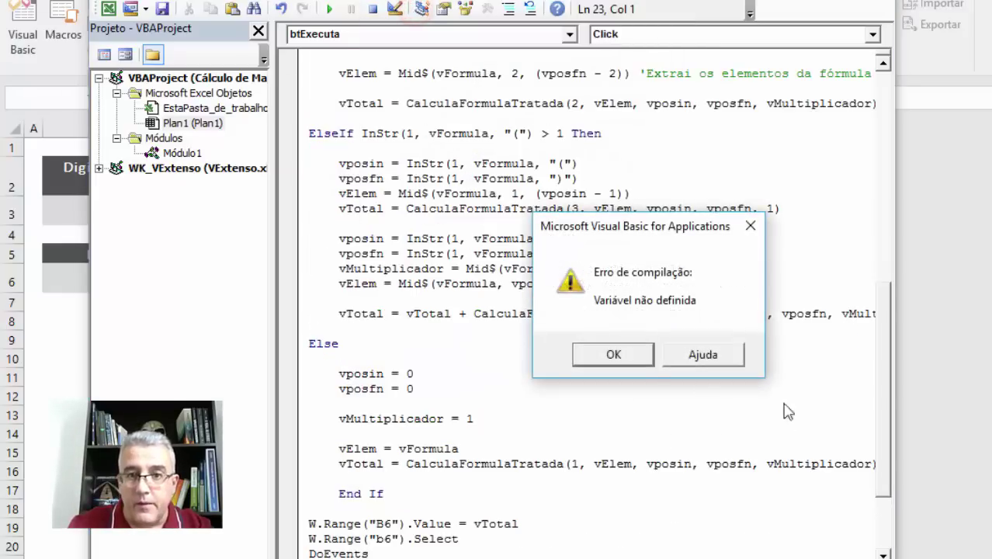
click(641, 368)
click(743, 315)
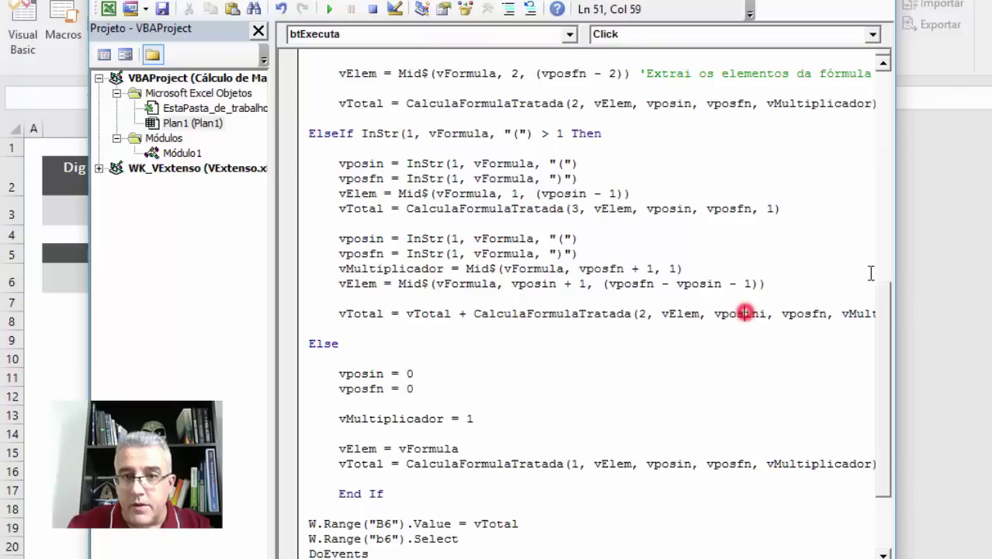
key(Delete)
key(Down)
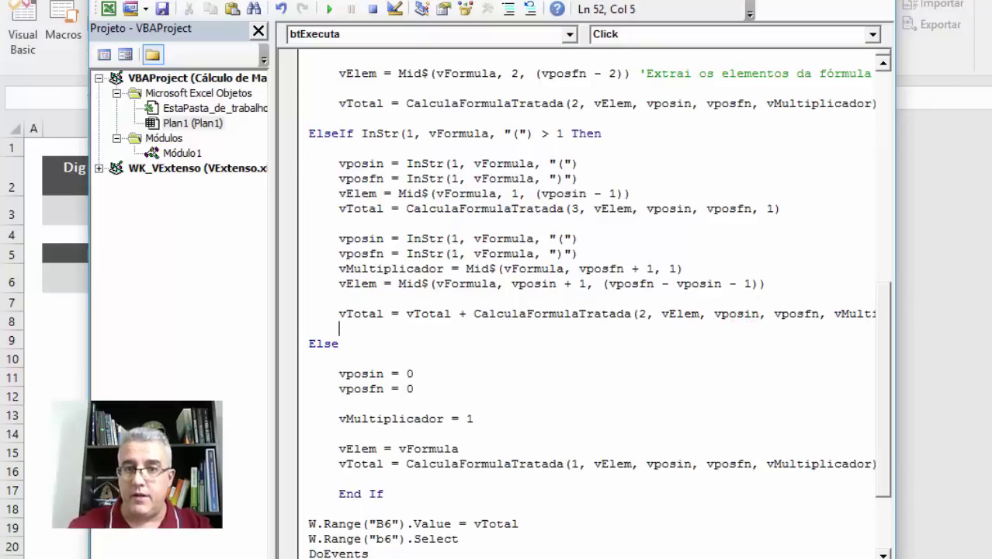
Recompile the corrected code and run it in Excel, returning 227 for Ac
key(alt+d)
key(c)
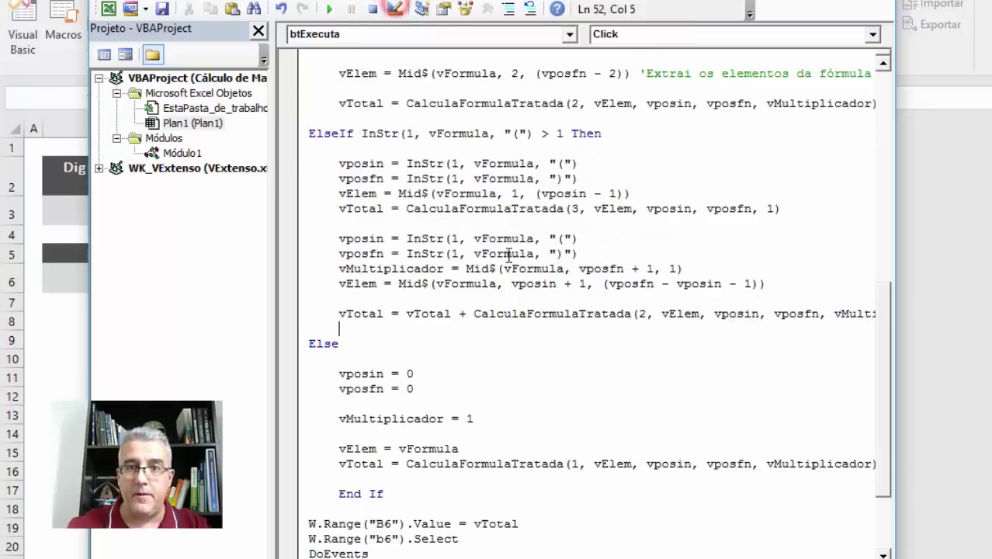
key(alt+F11)
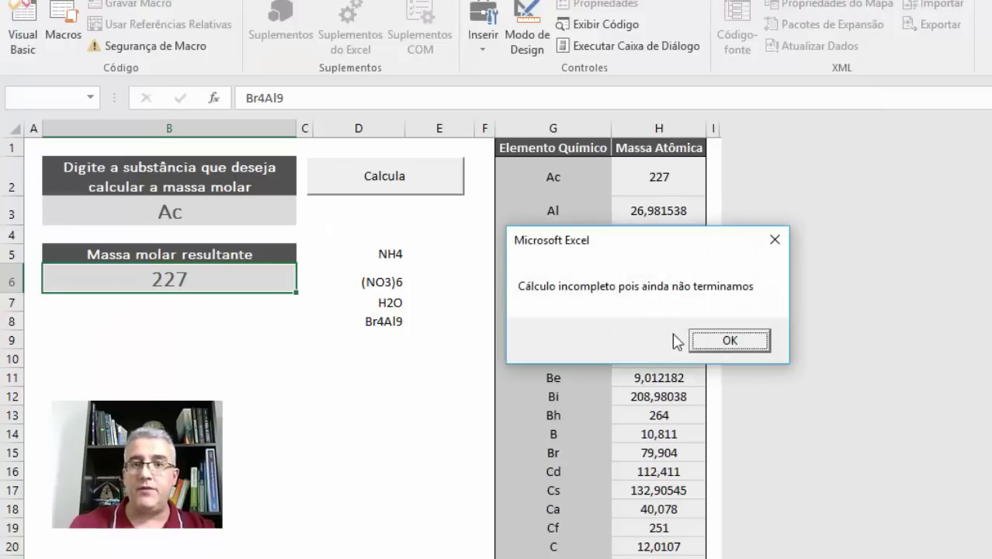
click(724, 338)
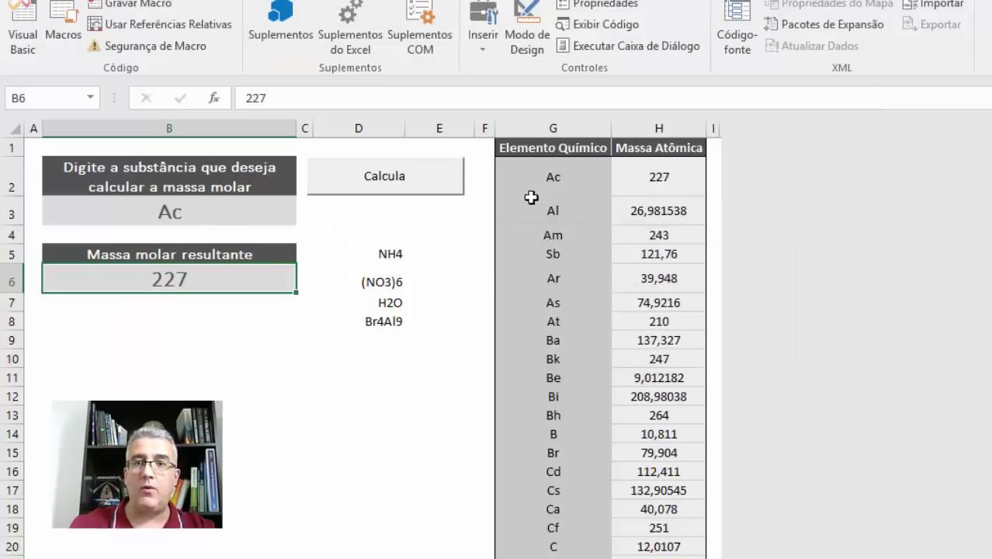
In btExecuta_Click, select the old MsgBox text and start replacing it with 'Cálculo concluído!'
key(alt+F11)
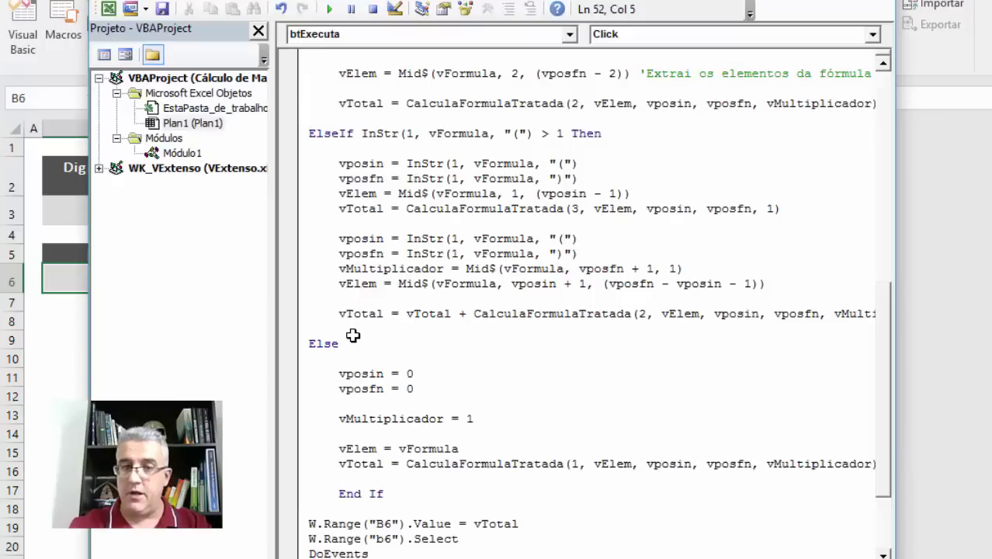
click(354, 339)
scroll(354, 339, down, 1)
scroll(355, 339, down, 2)
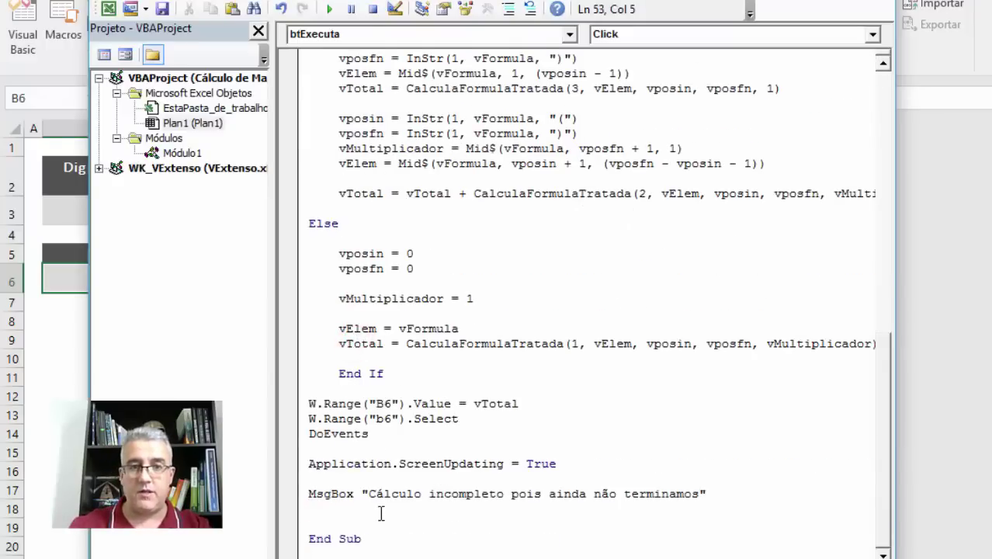
drag(367, 492, 701, 494)
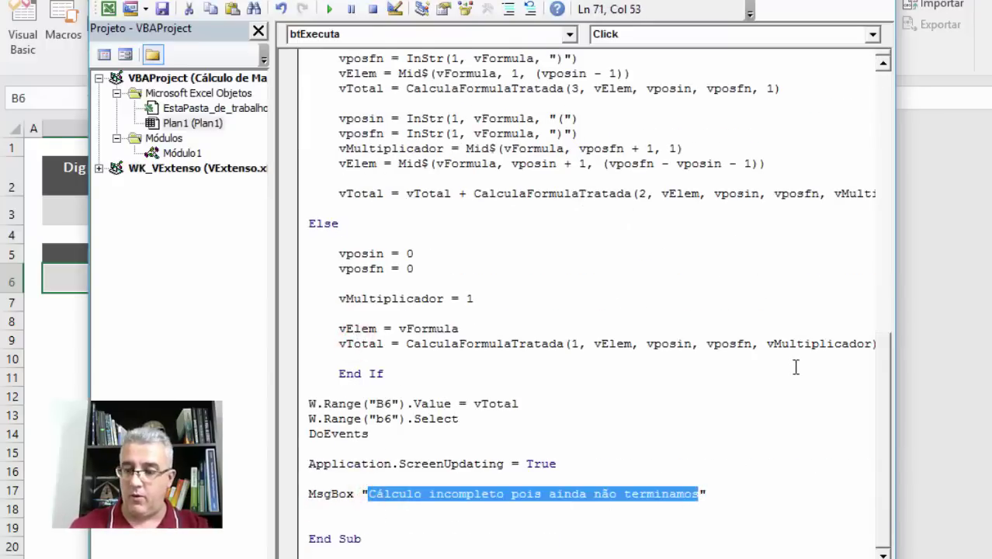
text(Cálculo concluído!)
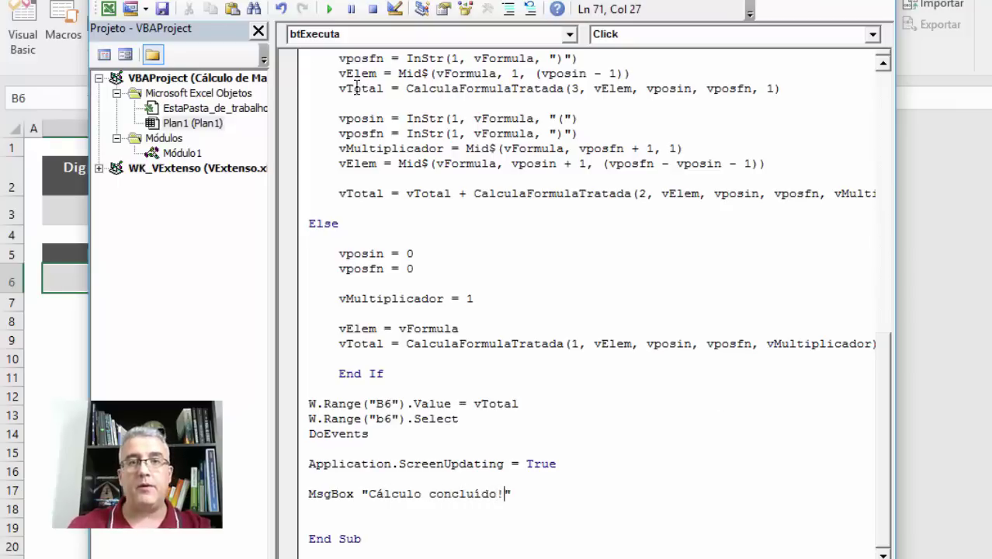
Rerun the calculator and dismiss the 'Cálculo concluído!' confirmation
key(alt+F11)
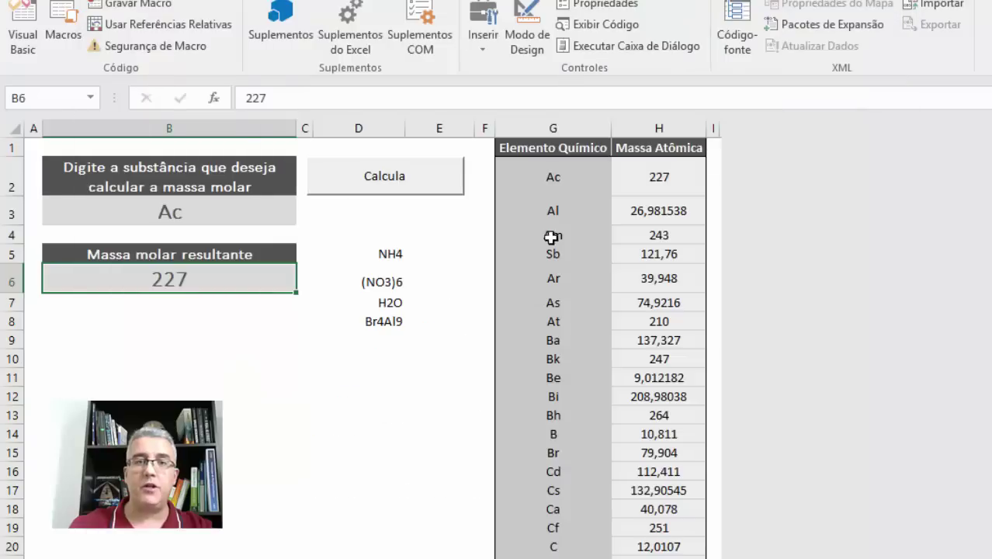
click(440, 234)
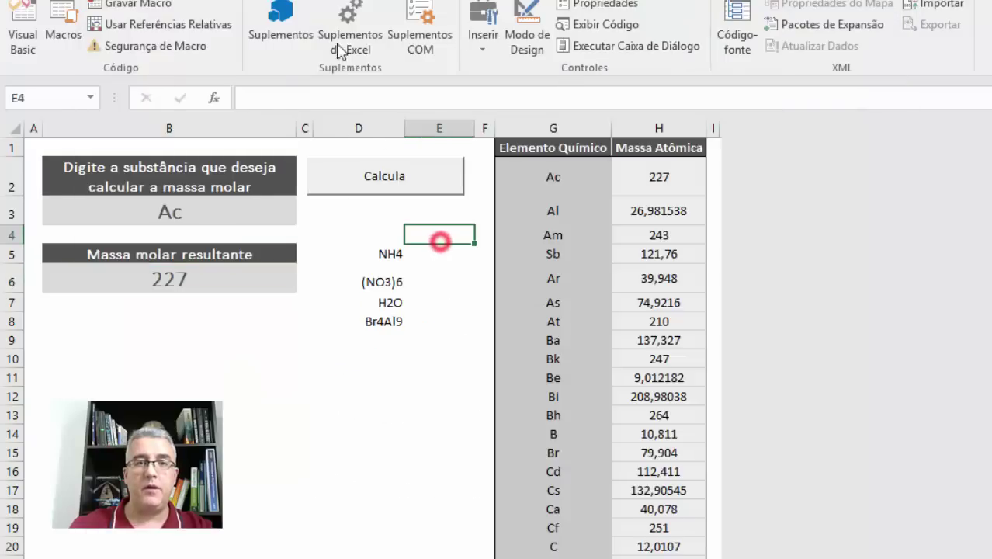
click(382, 188)
click(654, 342)
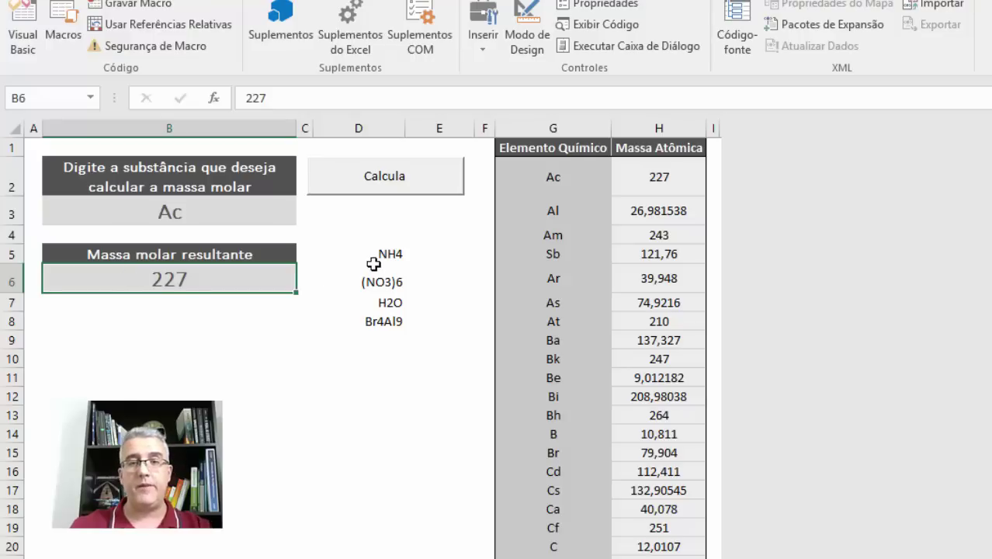
Enter NH4 in B3 and calculate its molar mass of 18,03846, then select B10
click(167, 210)
text(N)
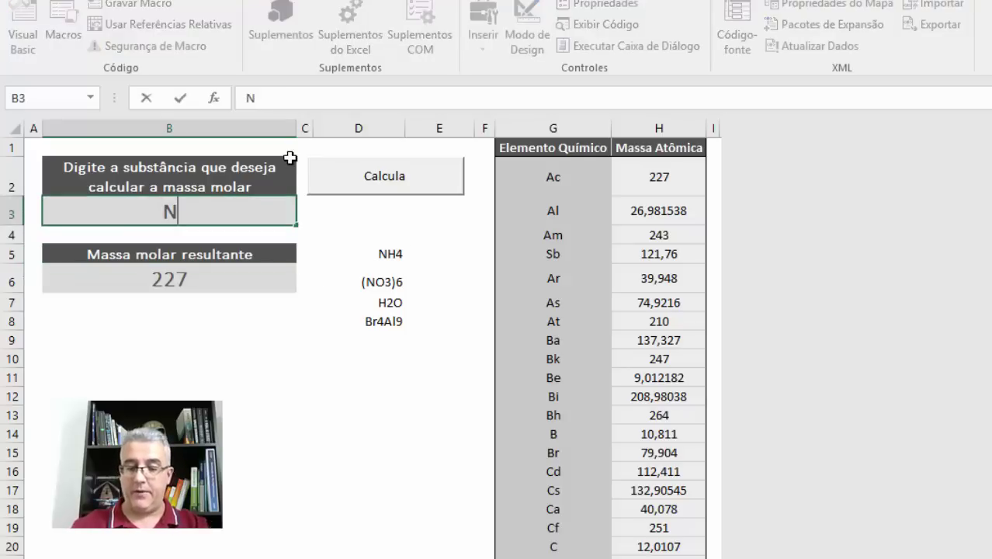
text(H4)
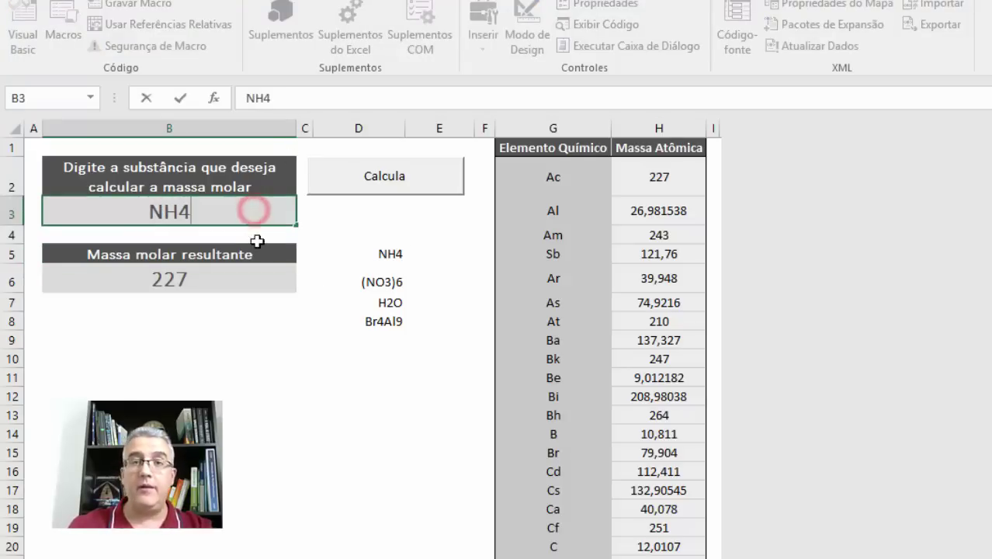
click(257, 238)
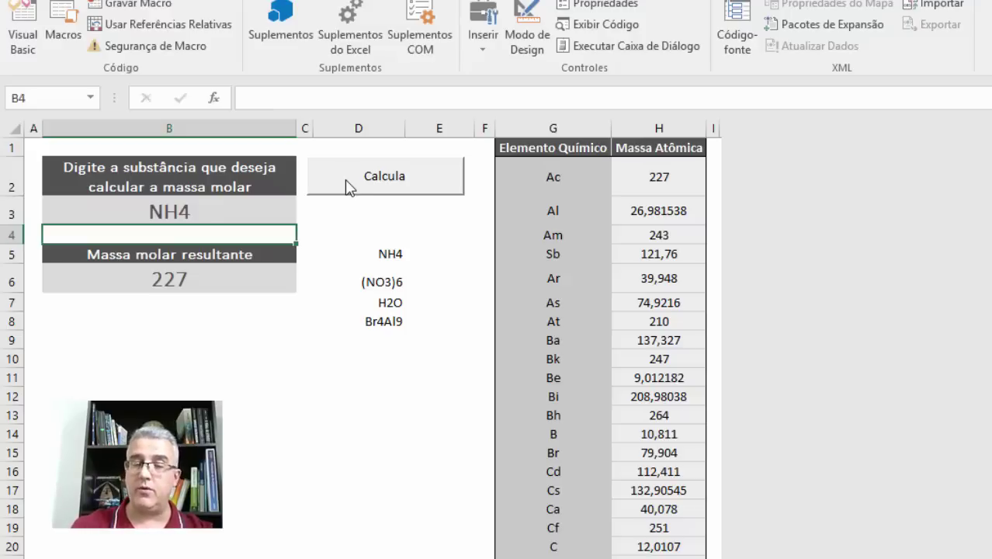
click(349, 182)
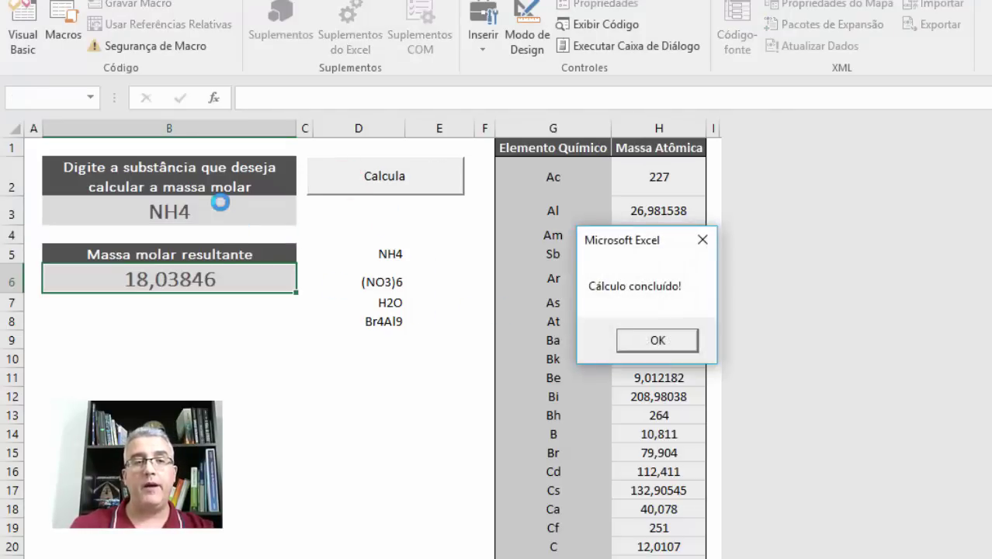
click(657, 340)
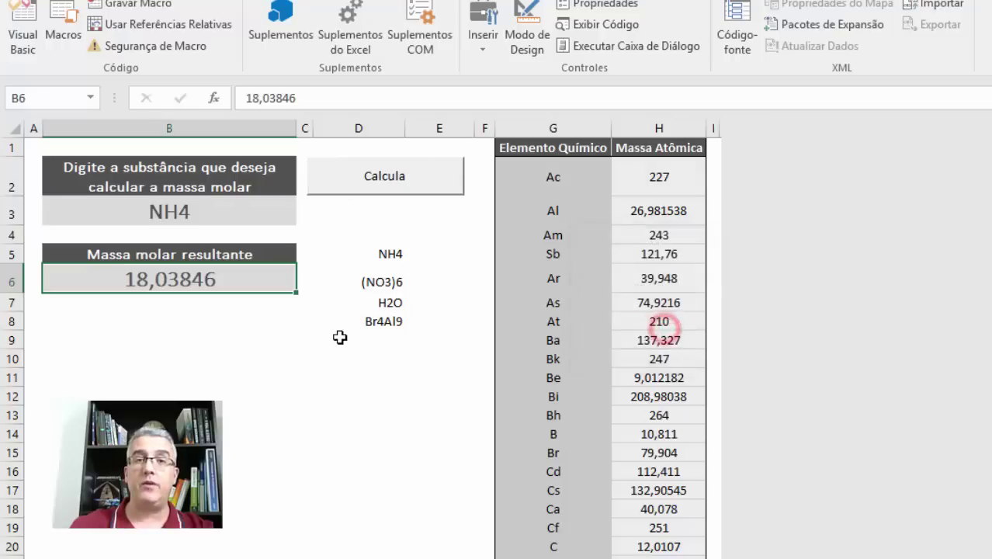
click(257, 359)
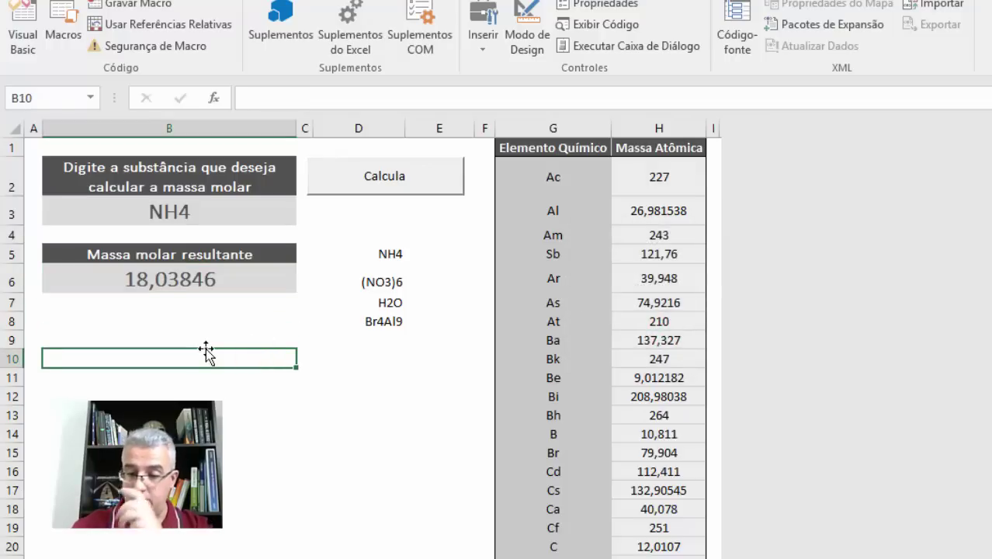
Enter =H72+H51*4 in B10 using nitrogen and hydrogen masses from the element table
text(=)
scroll(585, 448, down, 4)
scroll(620, 488, down, 1)
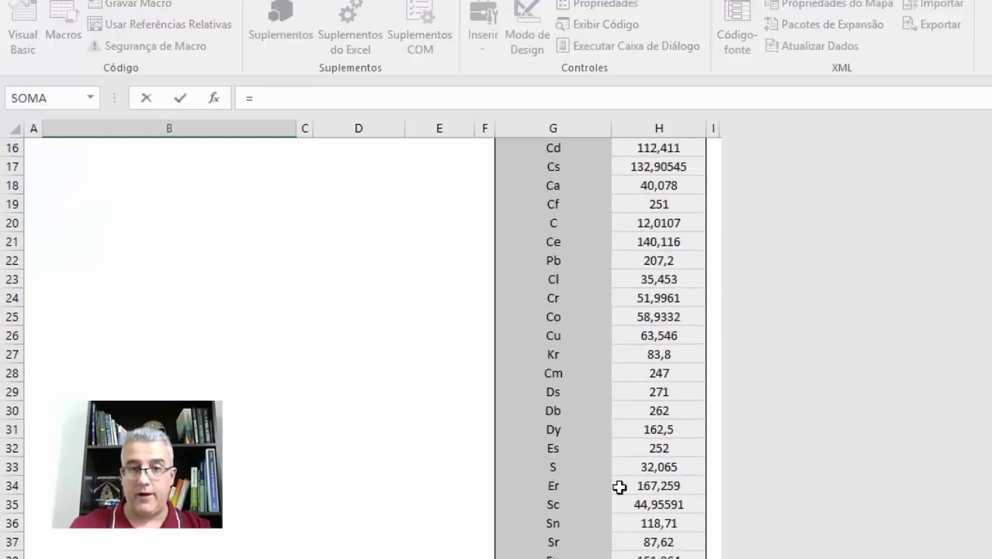
scroll(623, 487, down, 3)
scroll(623, 487, down, 2)
scroll(624, 486, down, 4)
scroll(623, 486, down, 1)
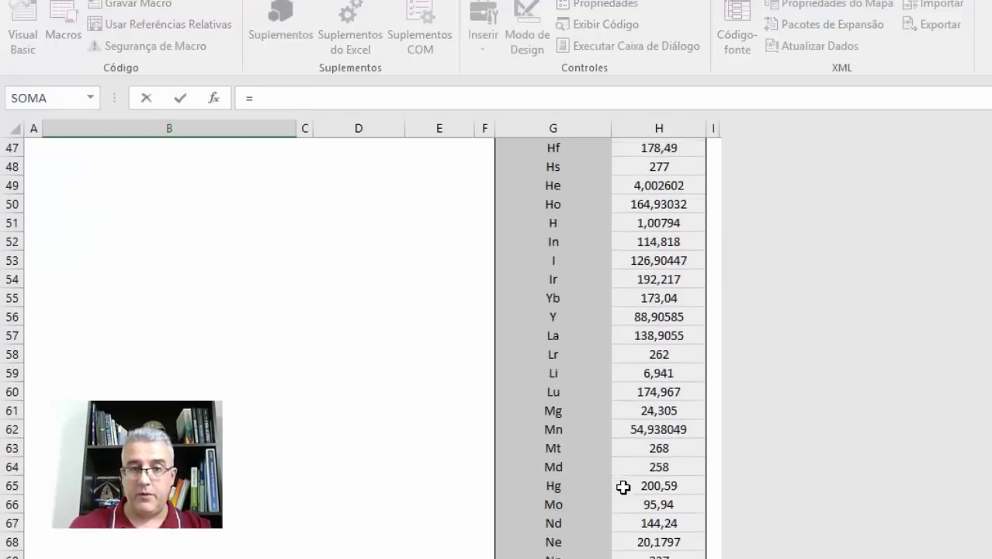
scroll(623, 487, down, 4)
click(658, 410)
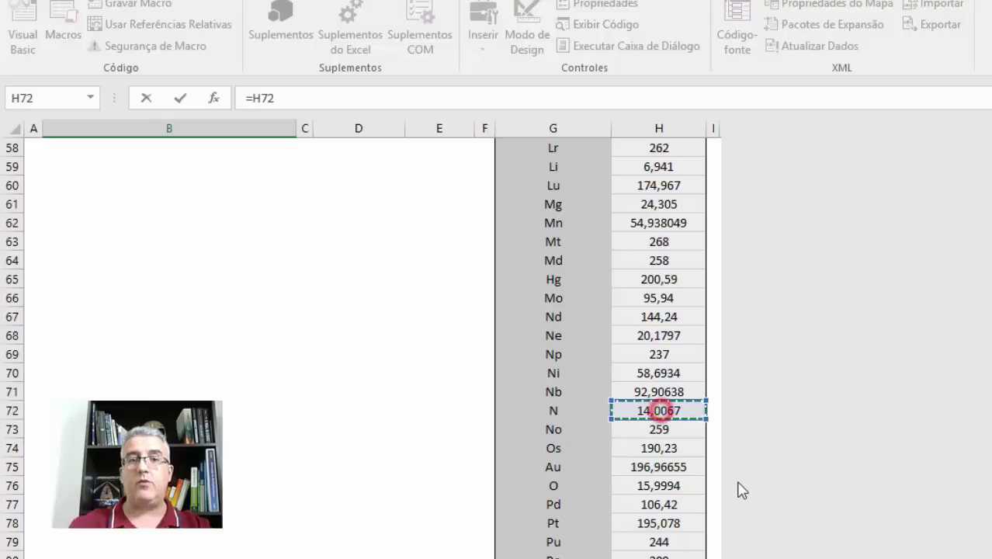
text(+)
scroll(679, 391, up, 4)
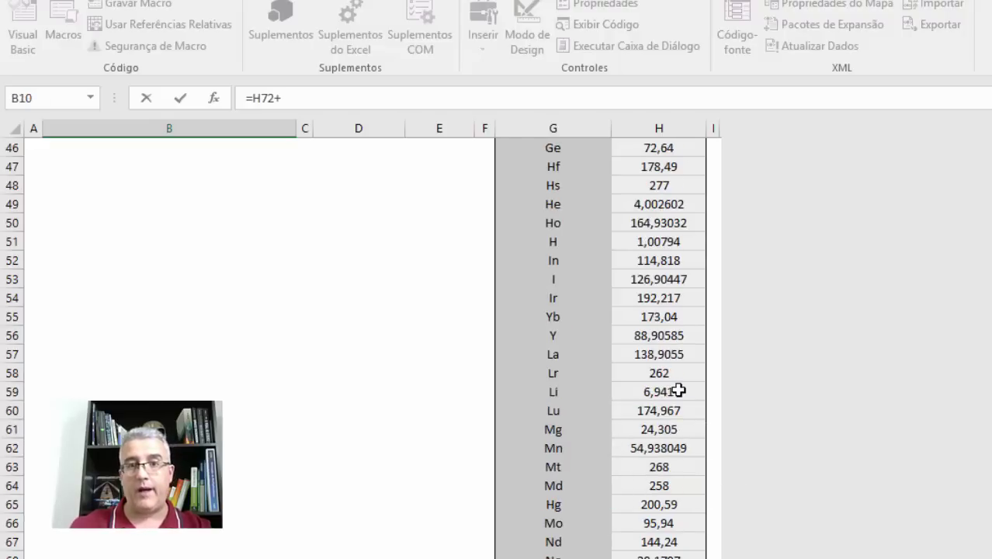
scroll(612, 246, up, 1)
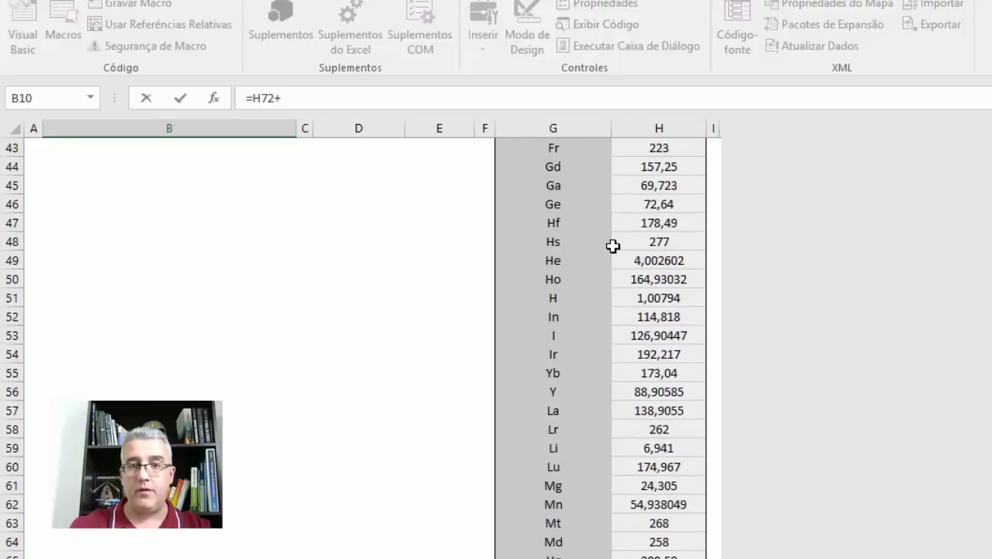
click(635, 299)
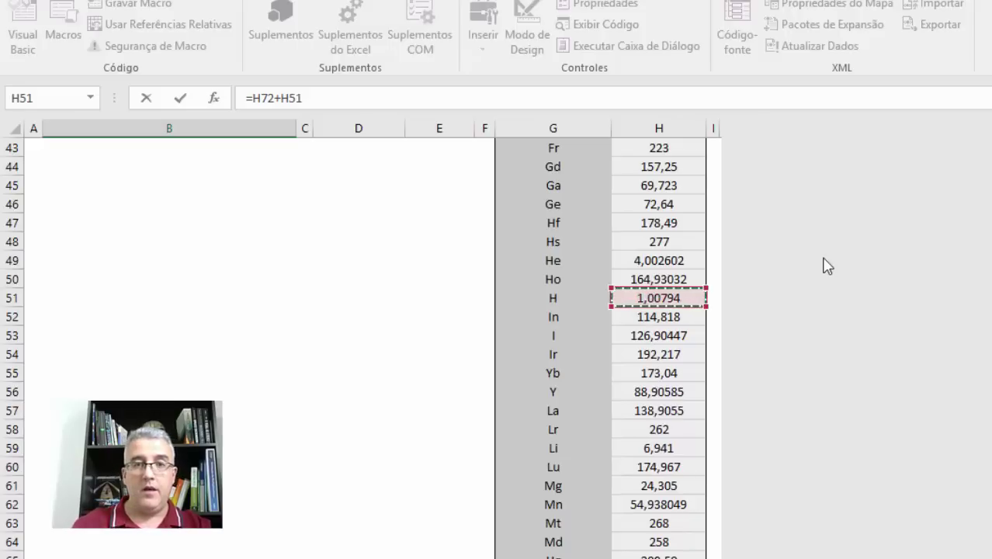
text(*4)
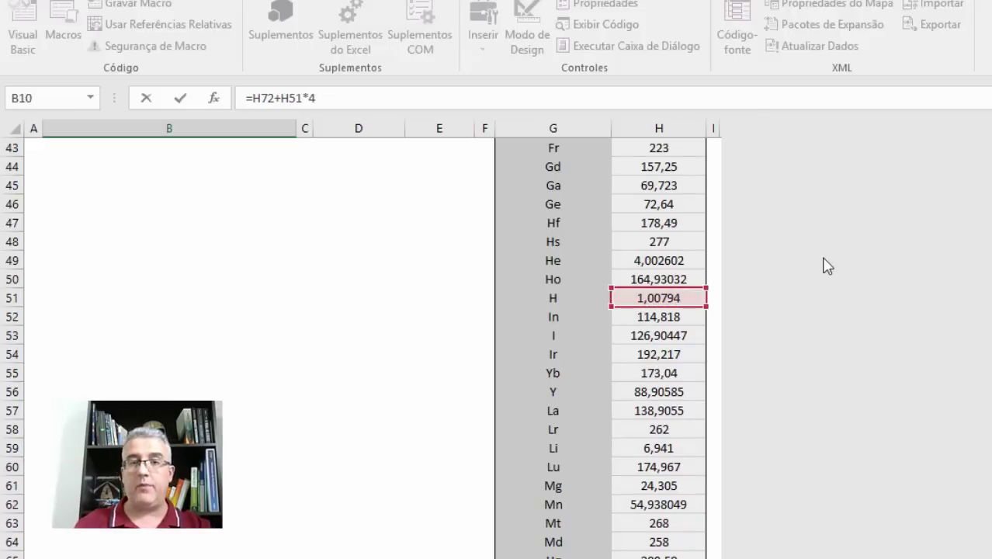
key(Return)
Compare B10's 18,03846 with the calculator result in B6
scroll(799, 388, up, 2)
scroll(660, 504, up, 2)
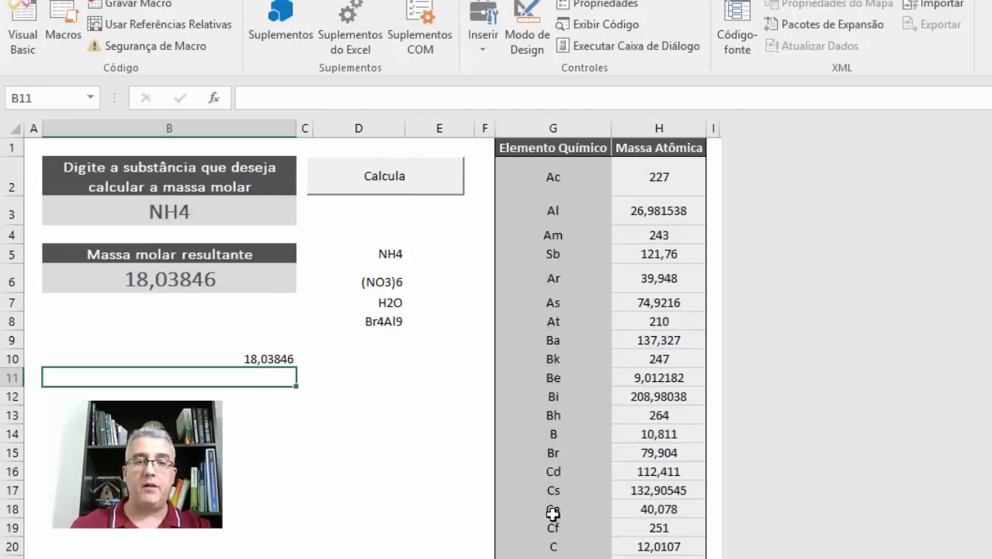
click(269, 359)
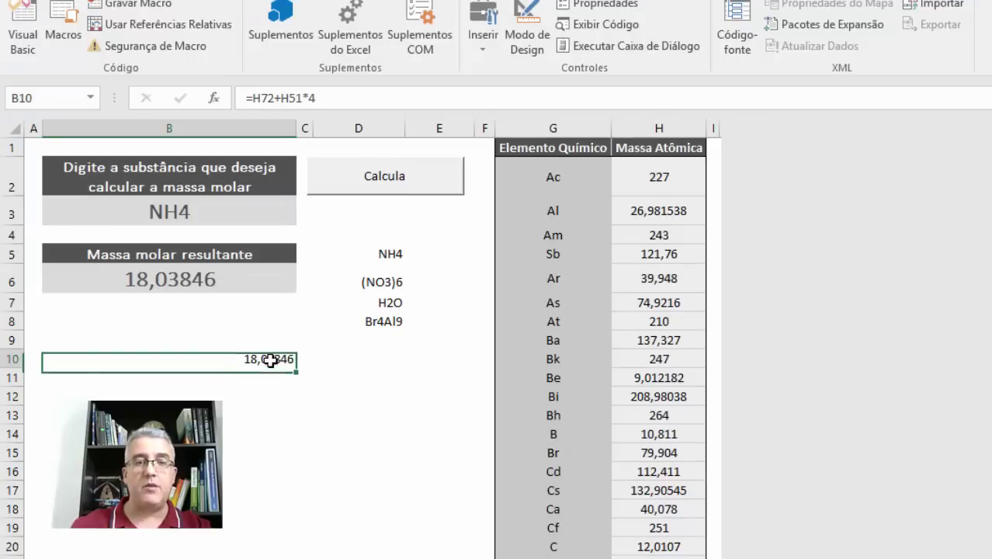
click(134, 277)
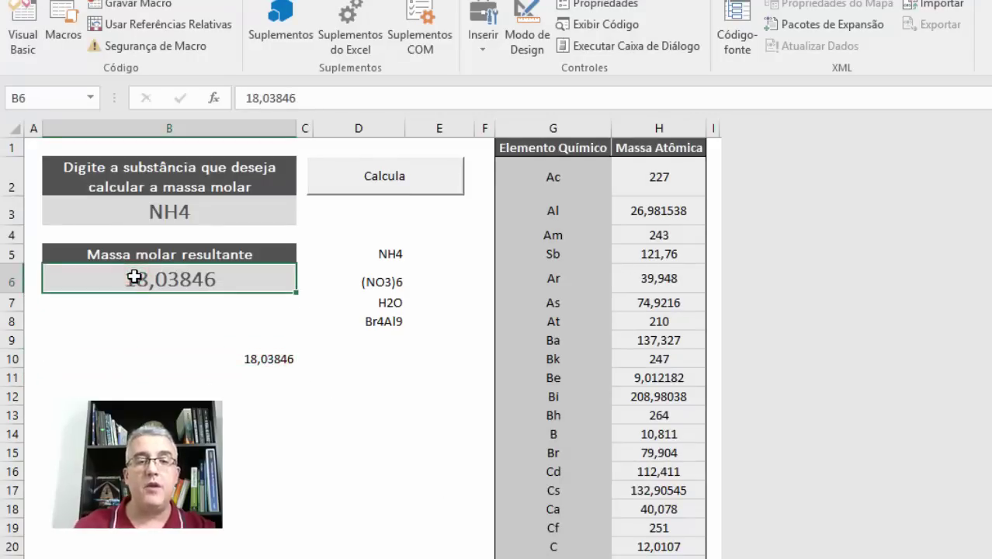
Delete the 18,03846 check value from B10 and return to substance cell B3
key(Down)
key(Down)
key(Down)
key(Down)
key(Delete)
key(Up)
key(Up)
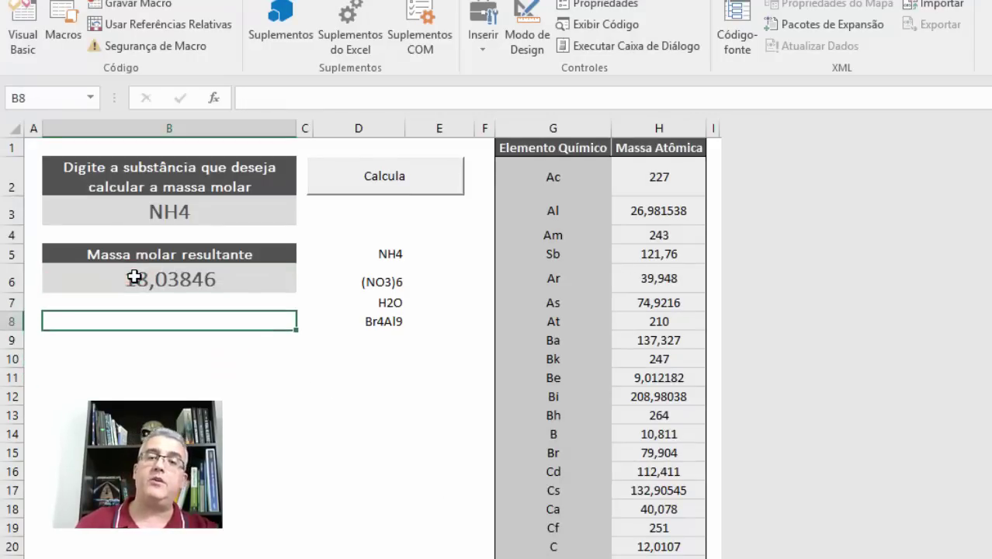
key(Up)
key(Up)
key(Up)
key(Down)
key(Down)
key(Up)
key(Up)
key(Up)
key(Up)
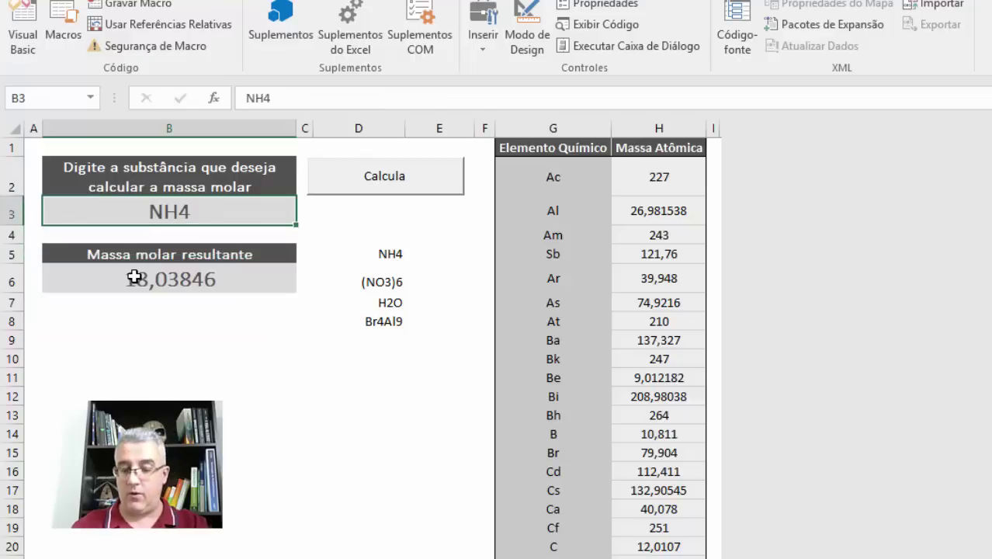
Replace the substance with h20 and recalculate, getting 2,01588
text(h2)
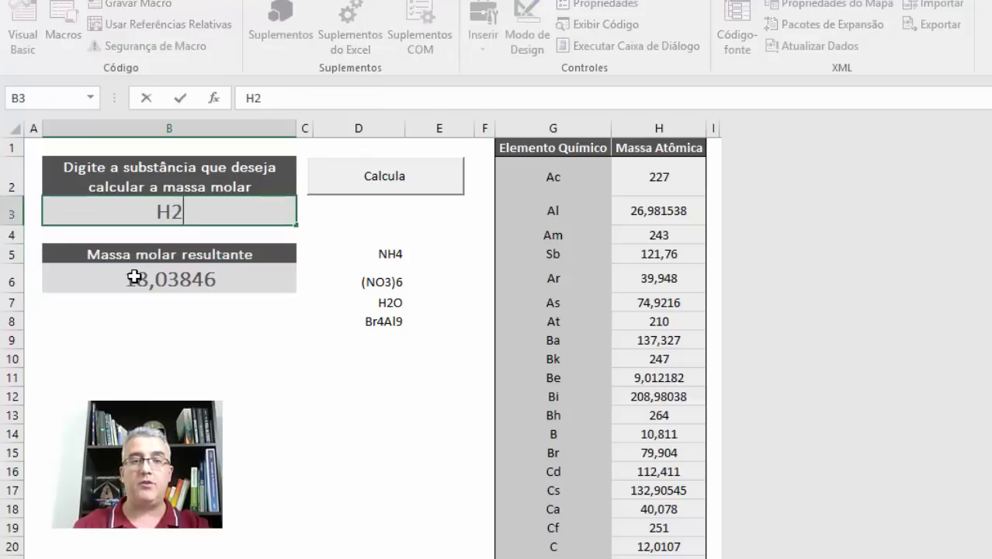
text(0)
key(Return)
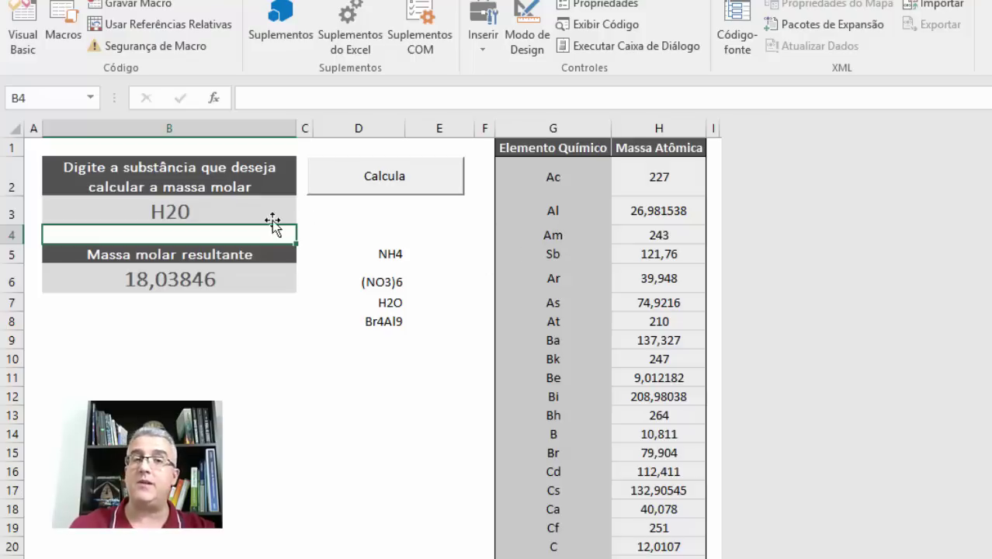
click(382, 186)
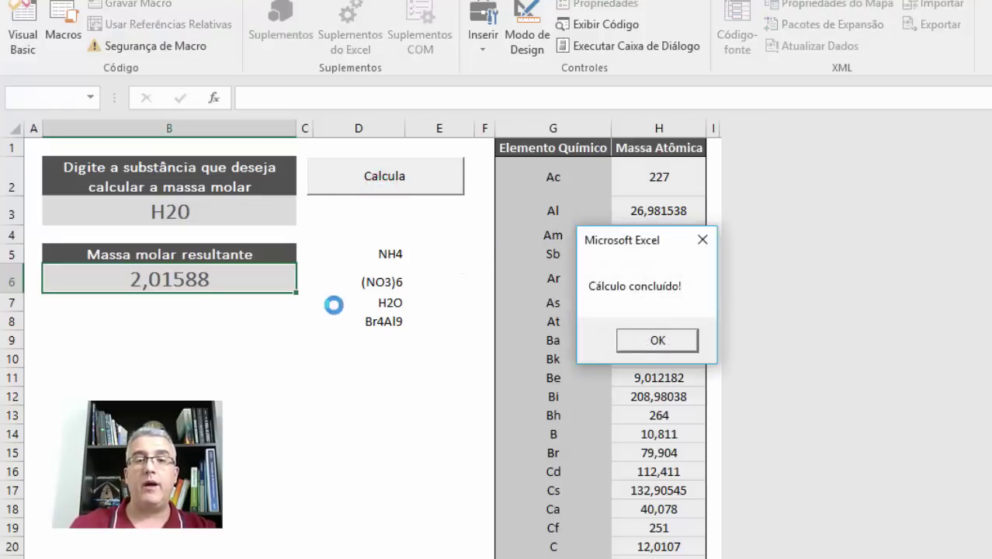
click(655, 342)
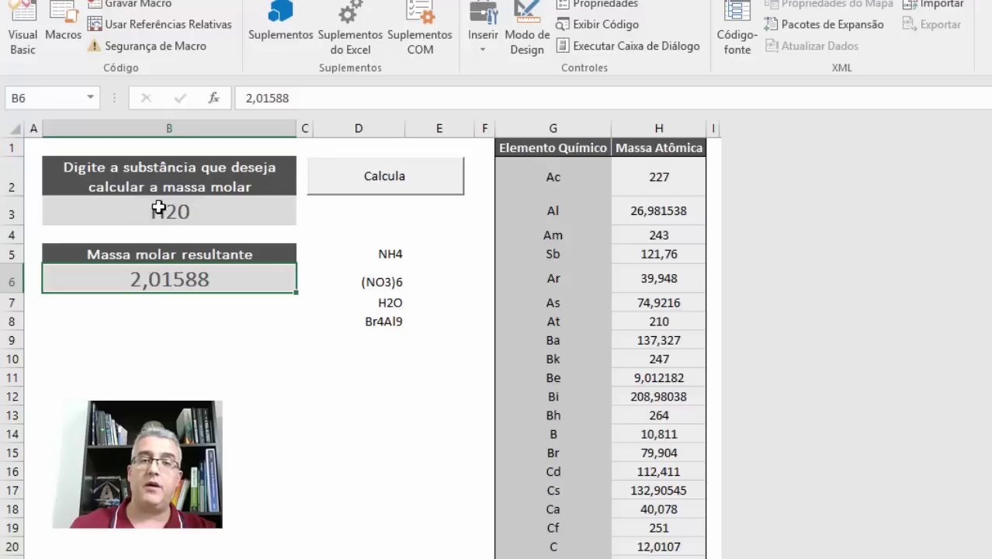
Start a water check in B9 with =H51*2 for two hydrogen atoms
click(180, 338)
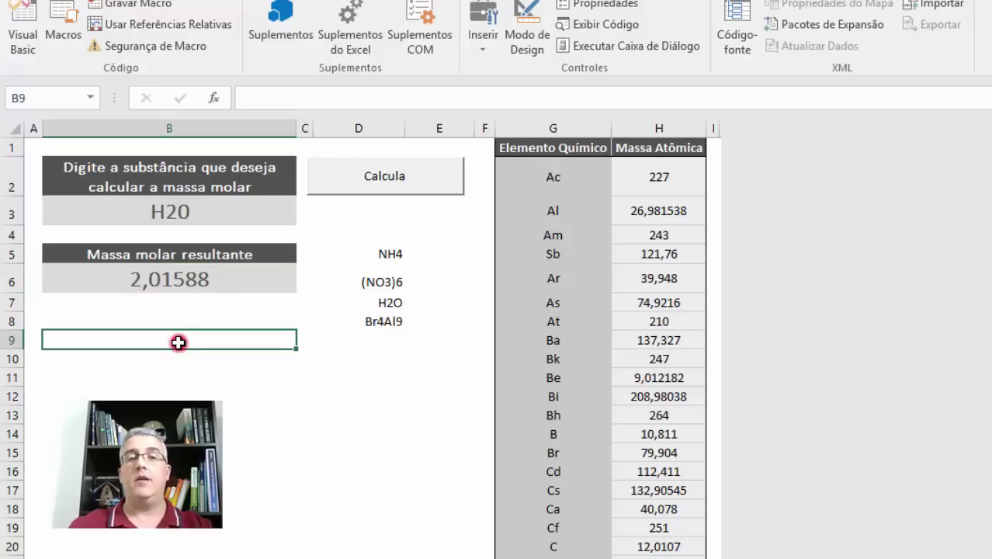
text(=)
scroll(514, 395, down, 1)
scroll(514, 394, down, 4)
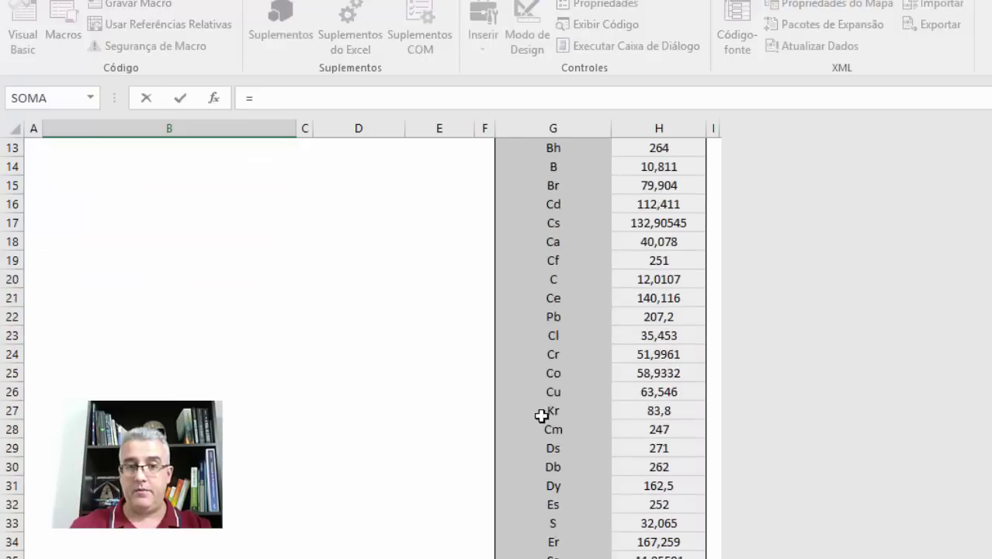
scroll(543, 414, down, 3)
scroll(567, 486, down, 5)
click(669, 412)
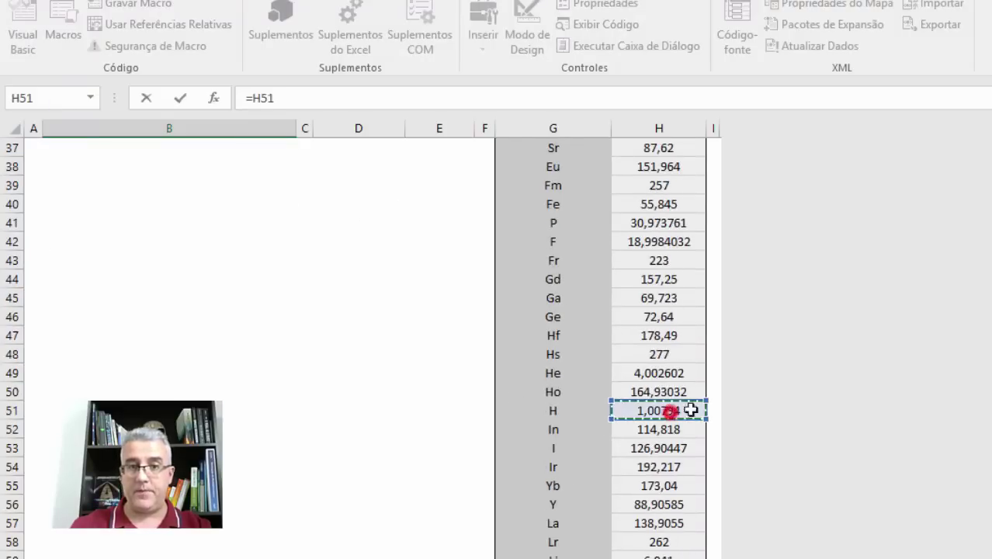
text(*2)
key(Return)
text(,)
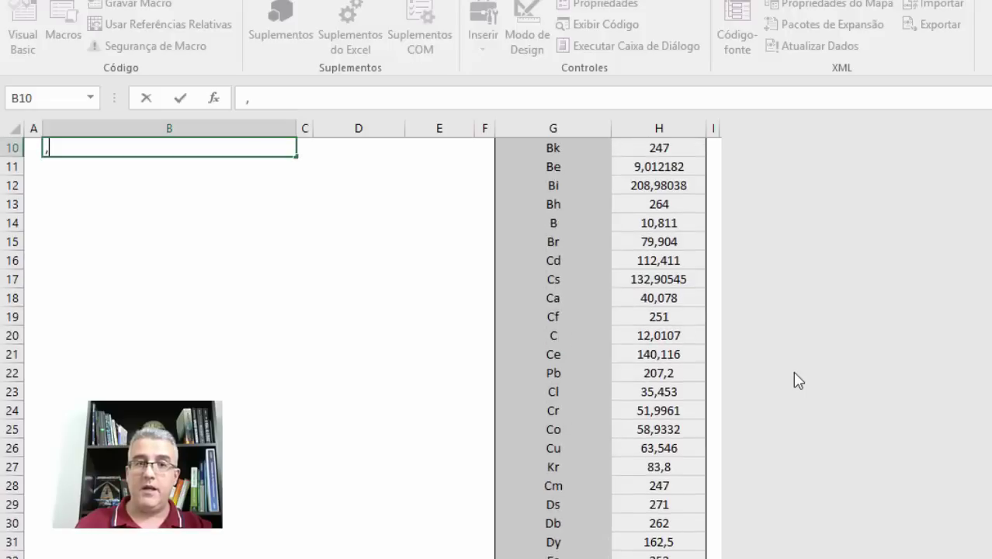
Reopen B9's formula for editing and append a plus sign
key(Up)
key(Up)
key(Up)
key(Up)
key(Up)
key(Up)
key(Down)
key(Down)
key(Down)
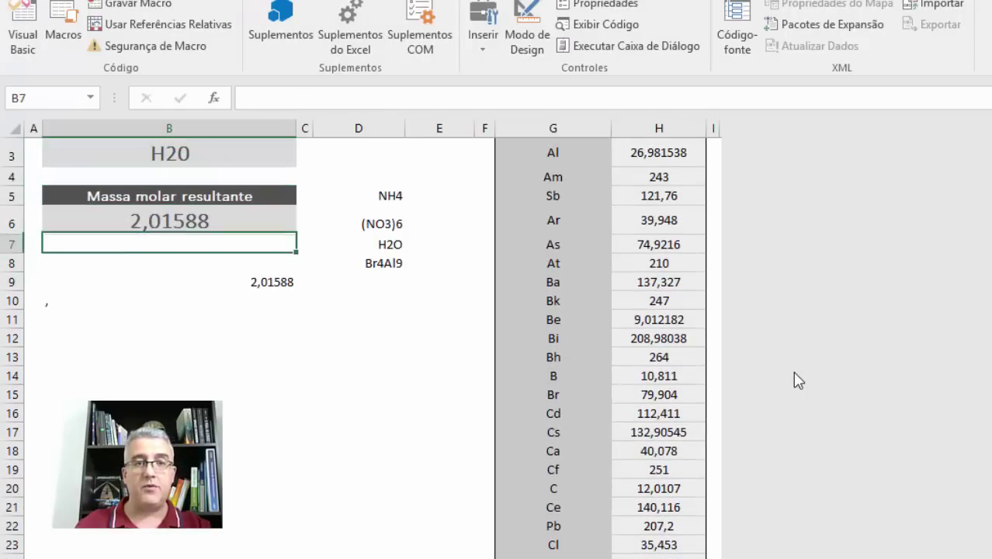
key(Down)
key(Down)
key(Down)
key(Up)
key(F2)
key(Escape)
text(+)
key(Escape)
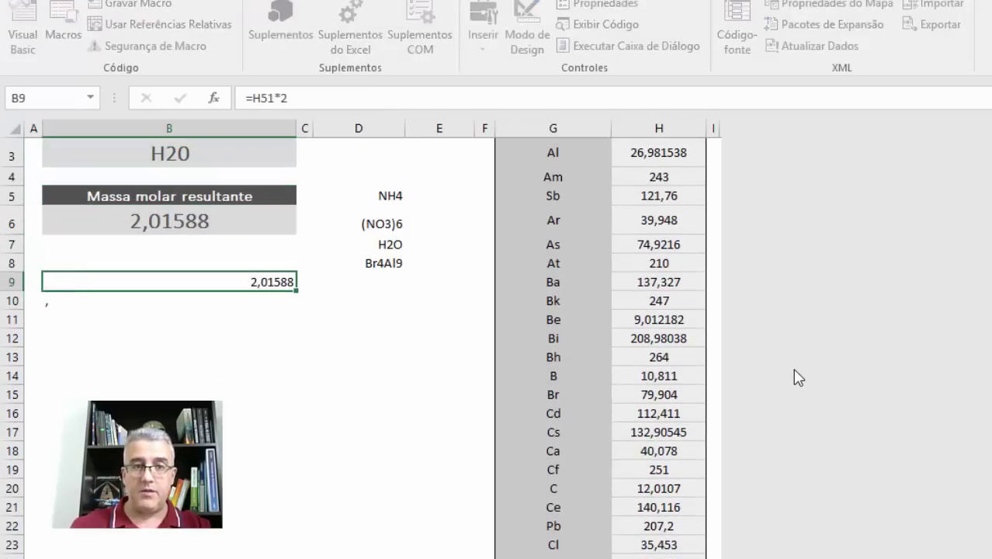
key(F2)
text(+)
Add oxygen's mass from H76 to get 18,01528, then clear B9
scroll(756, 326, down, 2)
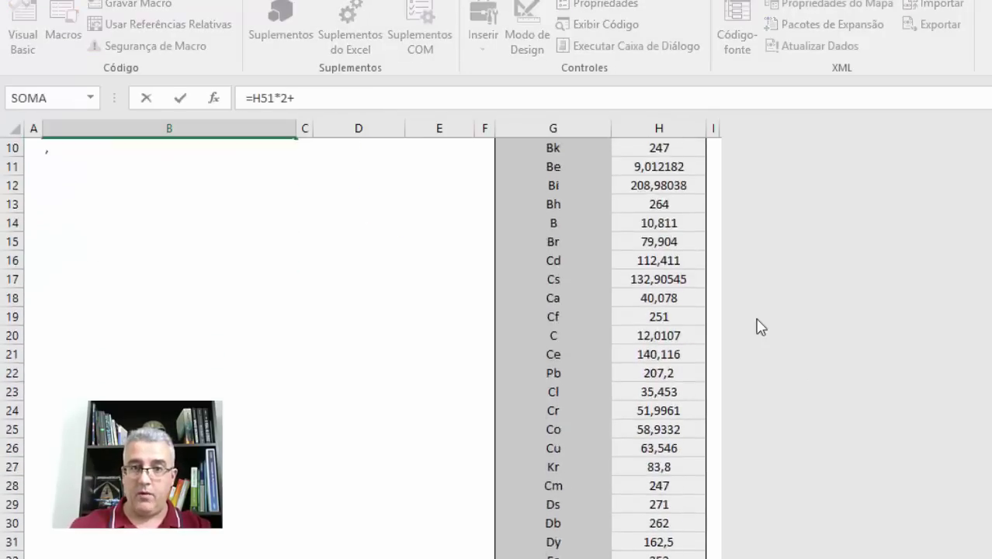
scroll(757, 326, down, 10)
scroll(757, 326, down, 3)
scroll(757, 326, down, 3)
scroll(756, 326, down, 3)
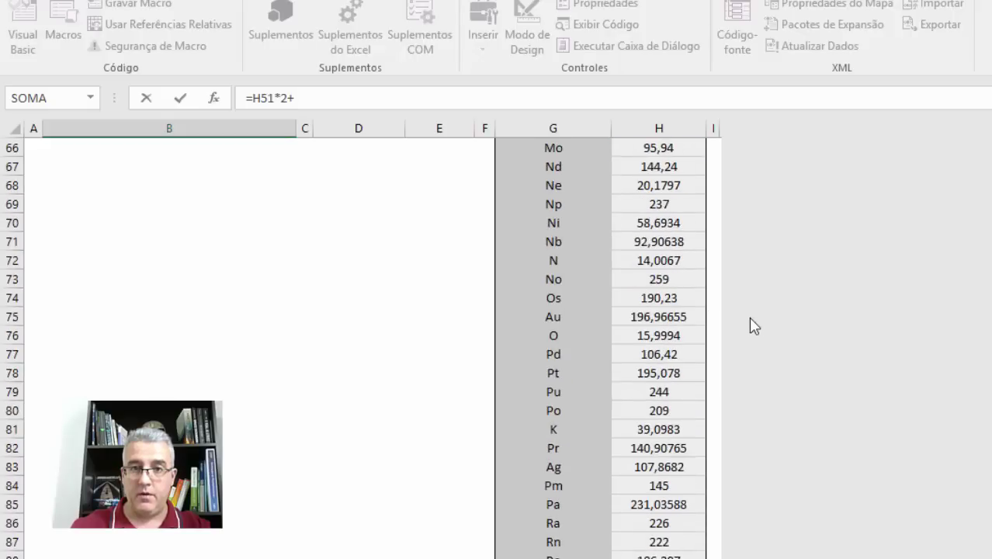
click(665, 332)
key(Return)
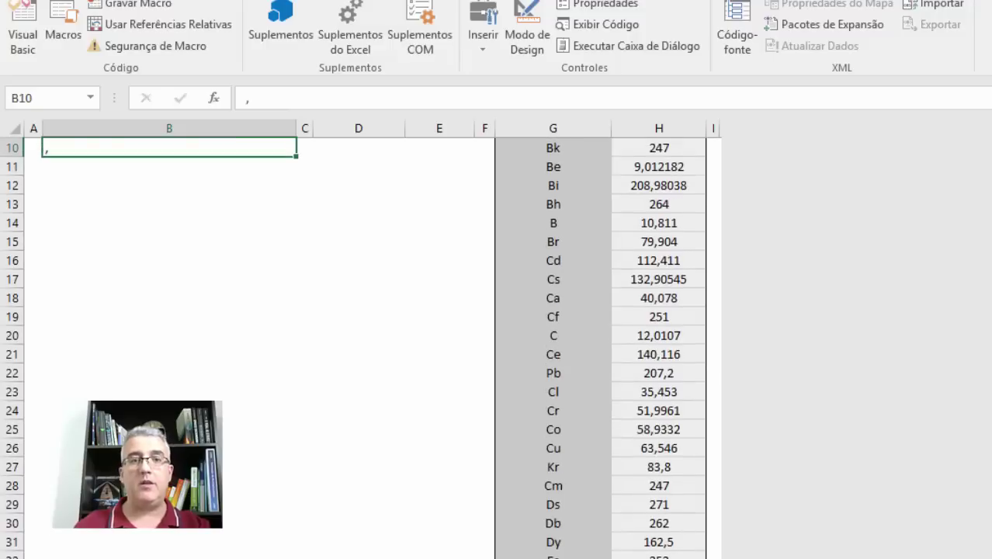
key(Up)
key(Up)
key(Up)
key(Up)
key(Up)
key(Up)
key(Up)
key(Up)
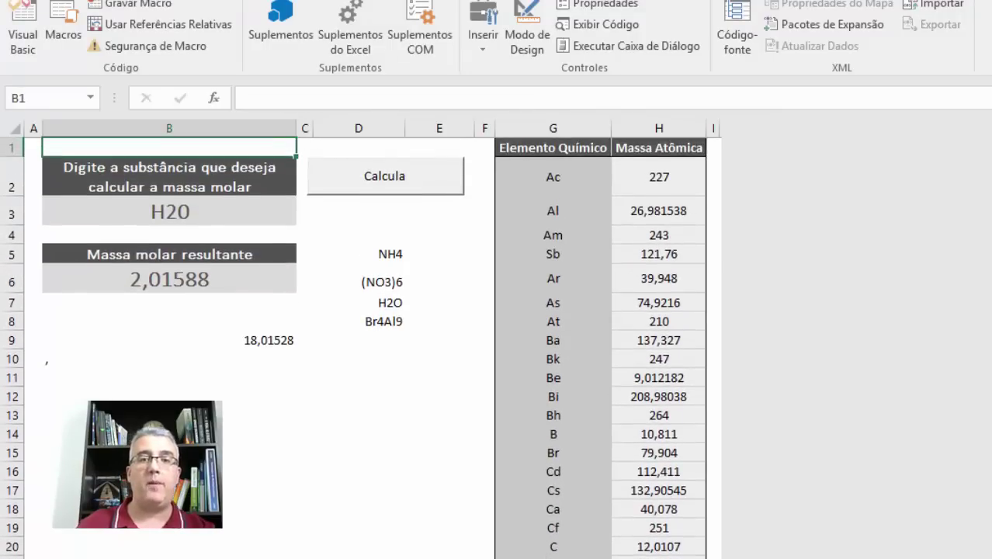
key(Down)
key(Down)
key(Down)
key(Down)
key(Down)
key(Down)
key(Down)
key(Down)
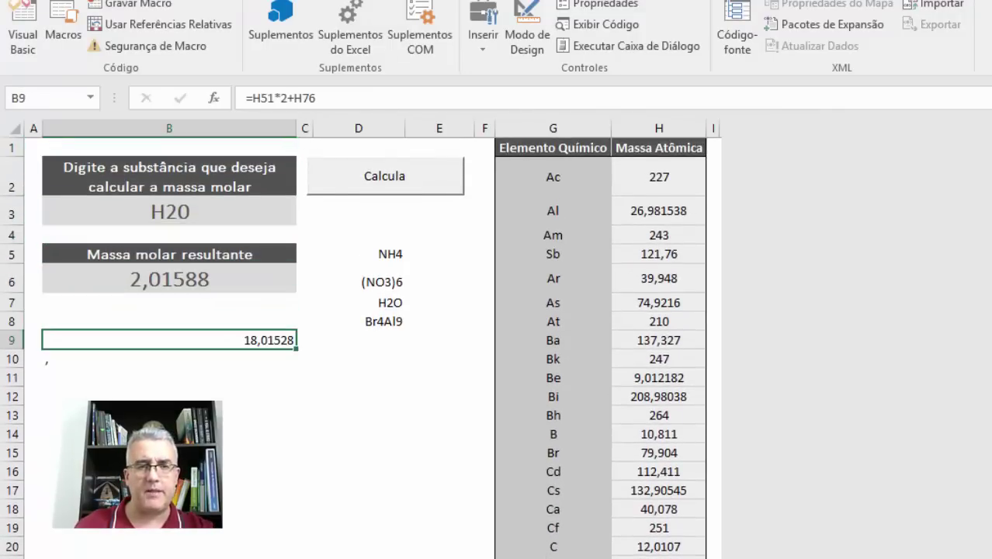
key(Up)
key(Up)
key(Up)
key(Up)
key(Up)
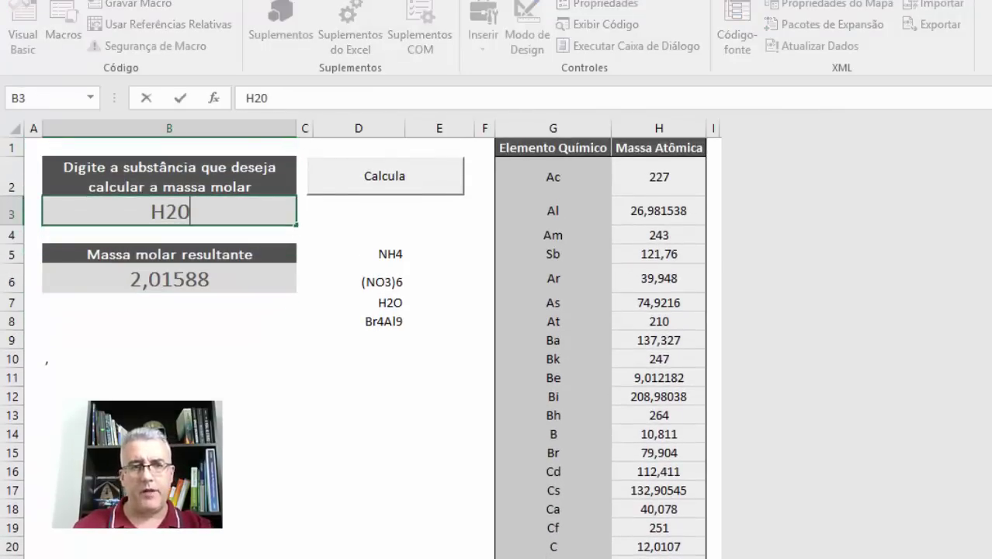
Change B3 to H2O with a letter O and recalculate, giving 18,01528
key(F2)
key(BackSpace)
text(O)
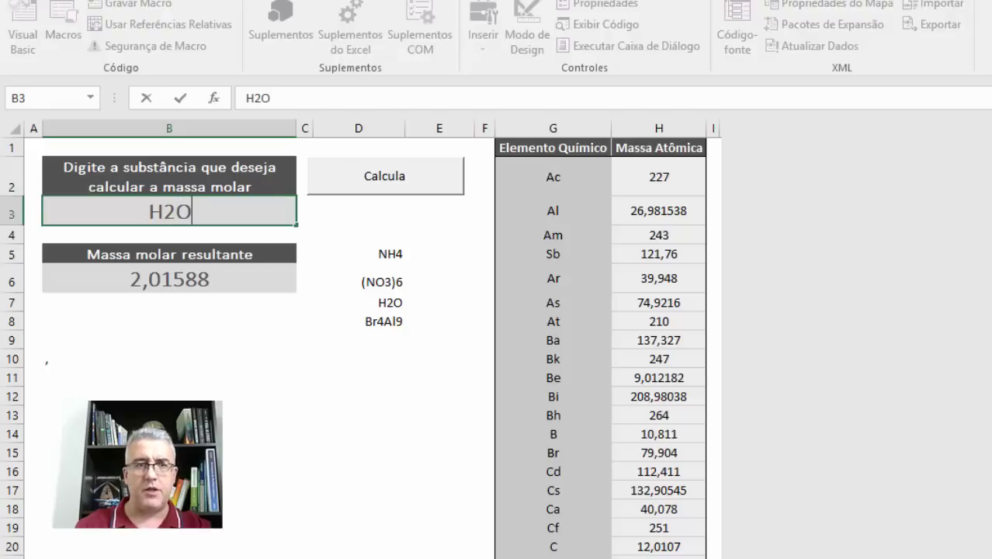
key(Return)
click(436, 176)
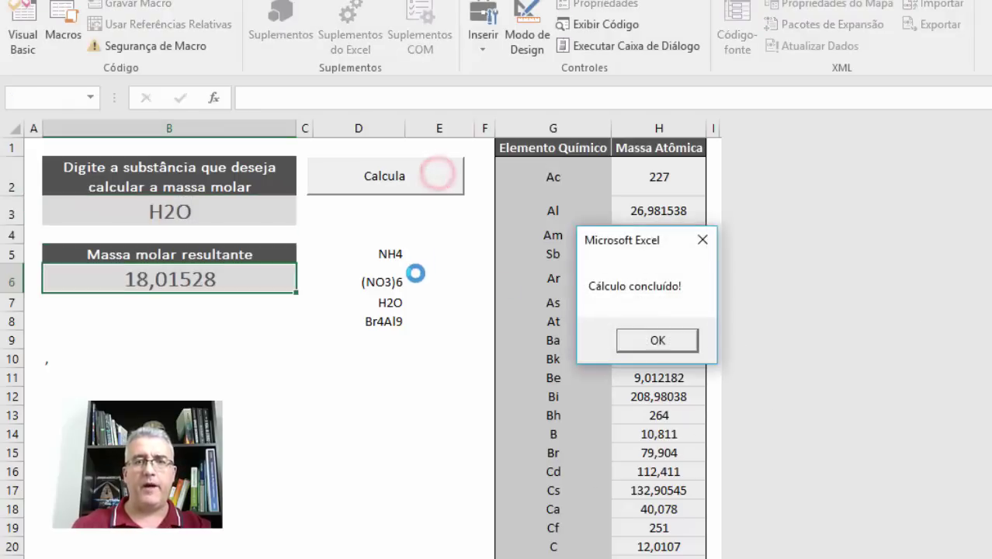
click(658, 338)
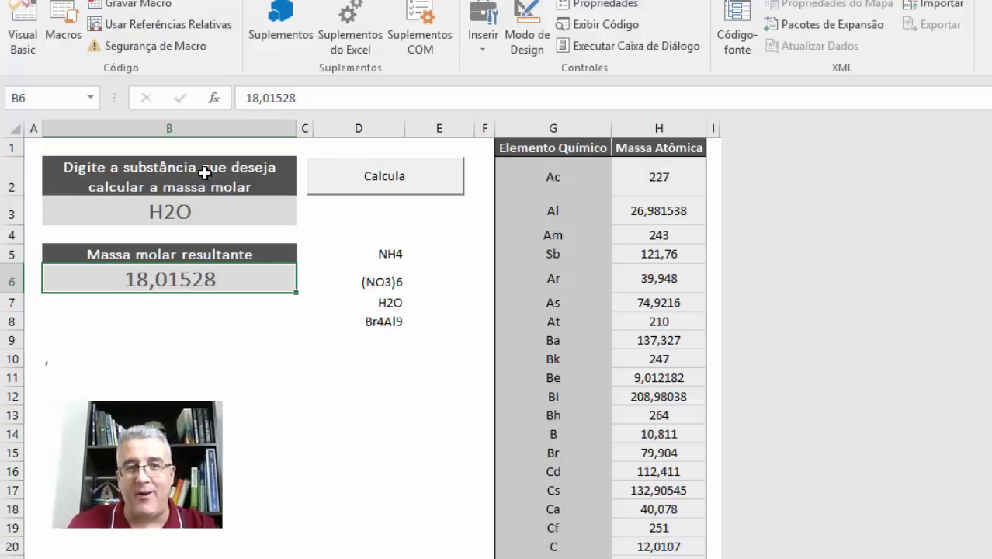
Click through column B cells and select the NH4 example formula
click(246, 319)
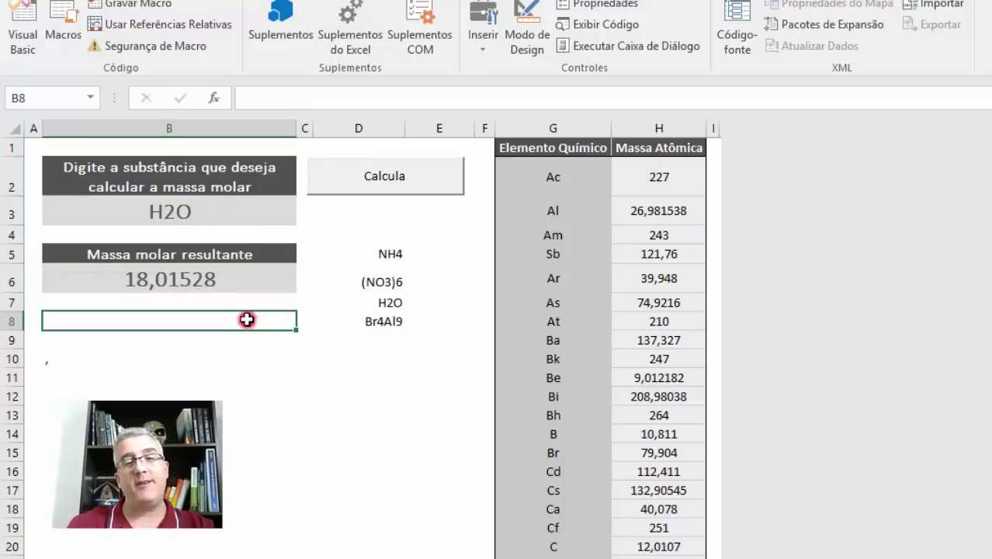
click(248, 214)
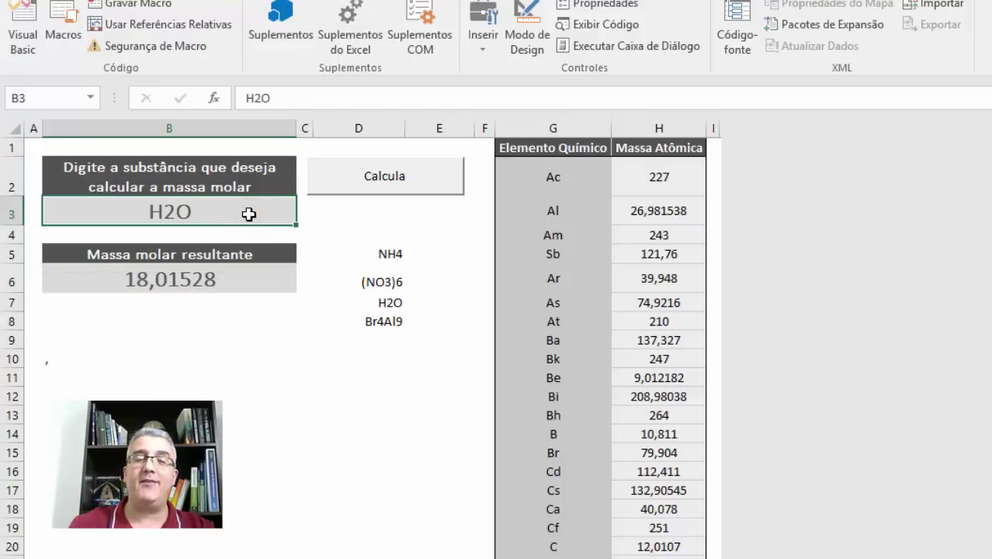
click(250, 312)
click(237, 345)
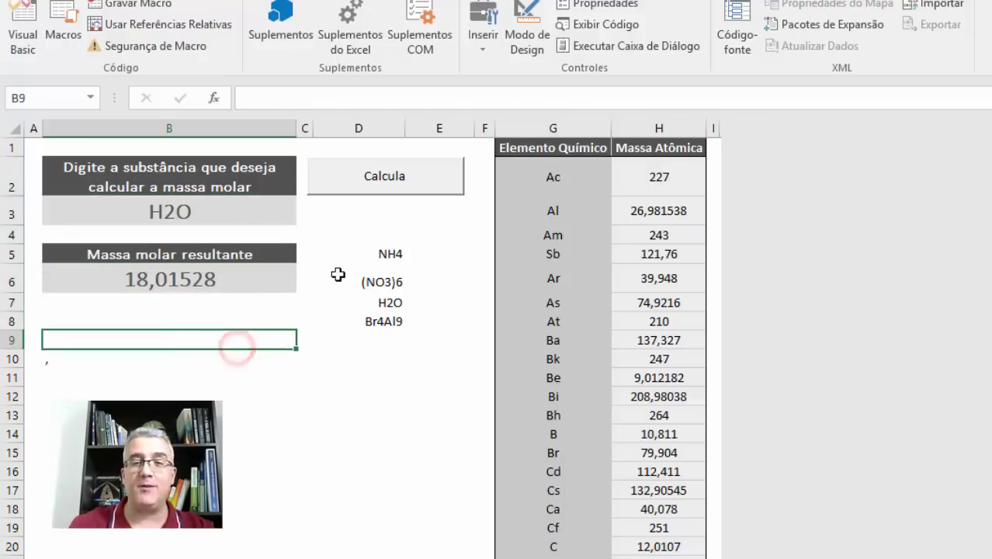
click(357, 257)
drag(357, 258, 380, 321)
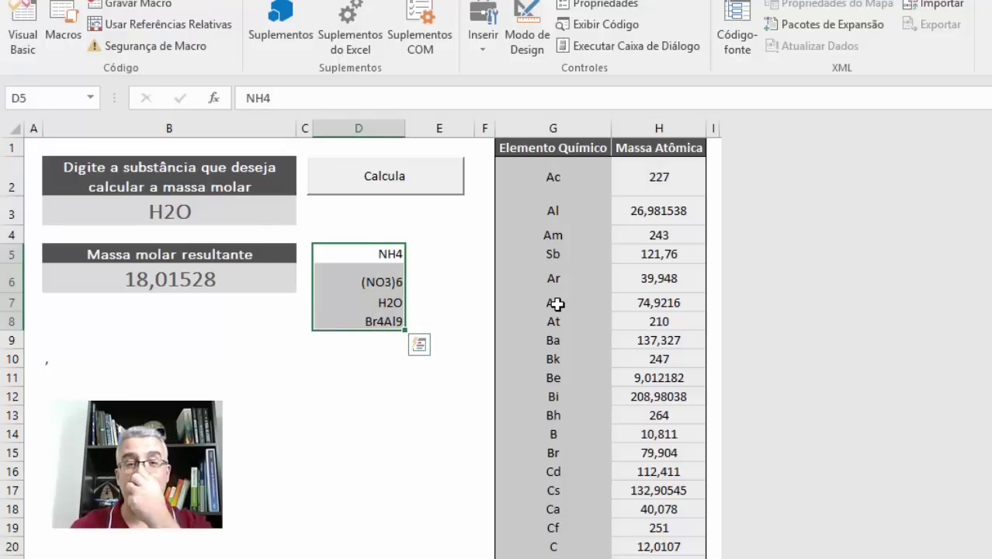
key(Down)
key(Down)
key(Down)
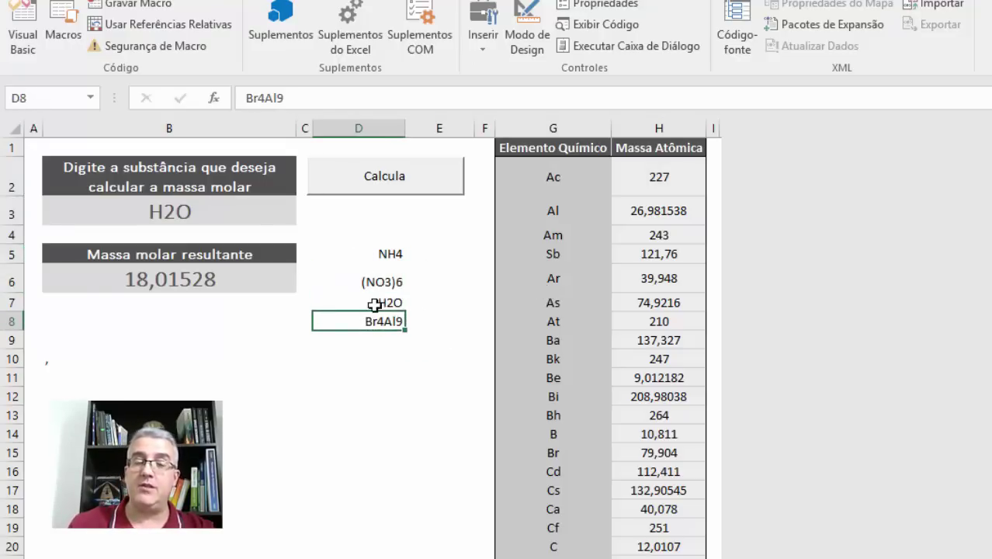
click(293, 403)
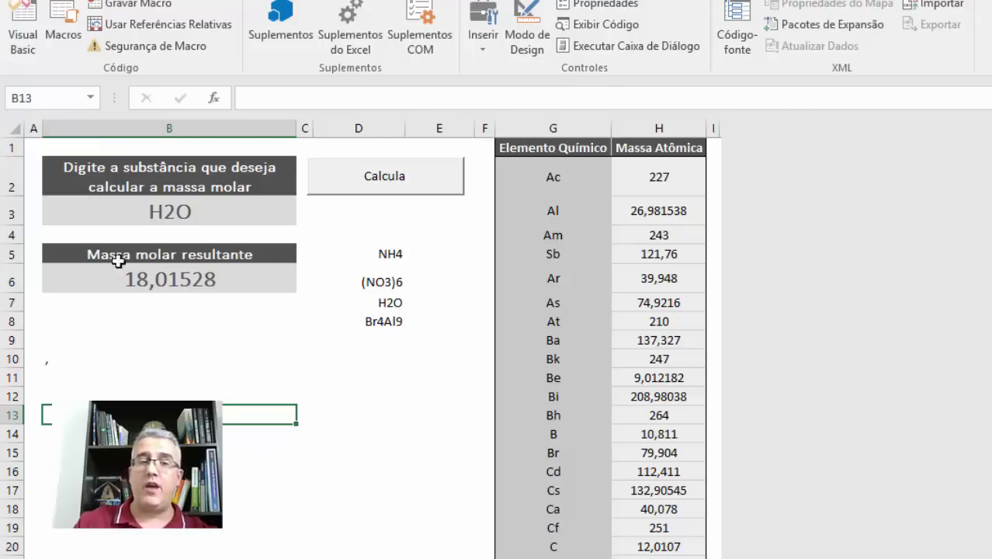
click(222, 307)
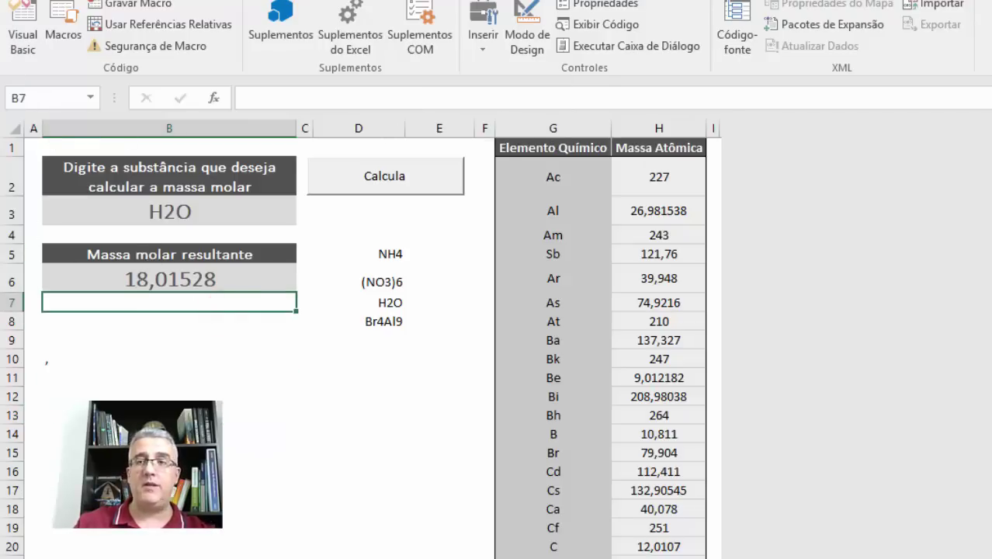